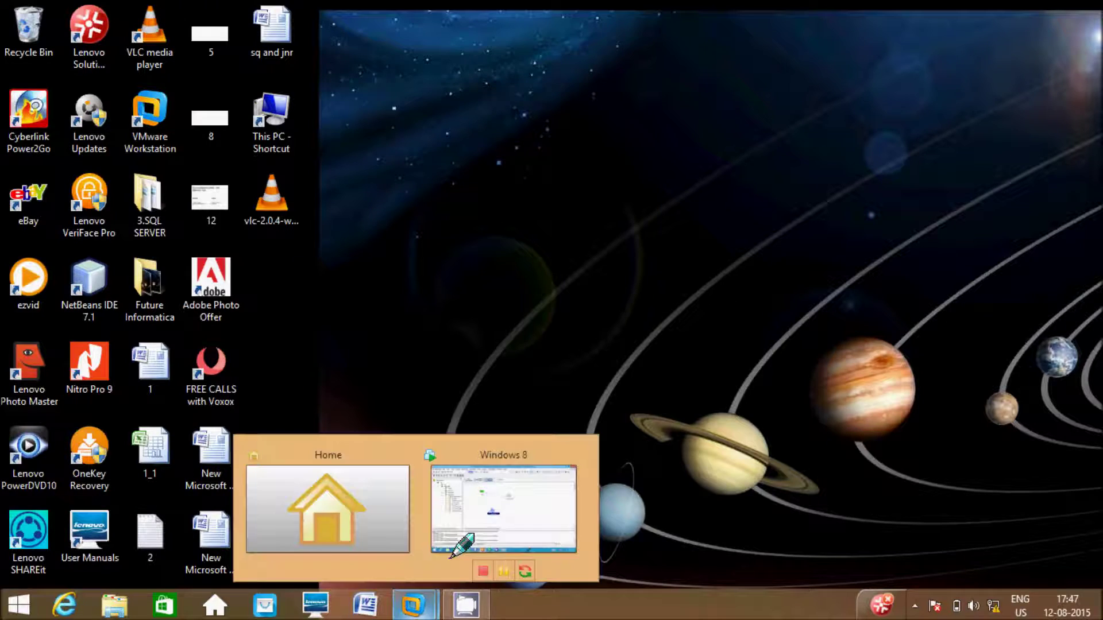
Switch to Paint and read the Assignment Task notes
click(550, 605)
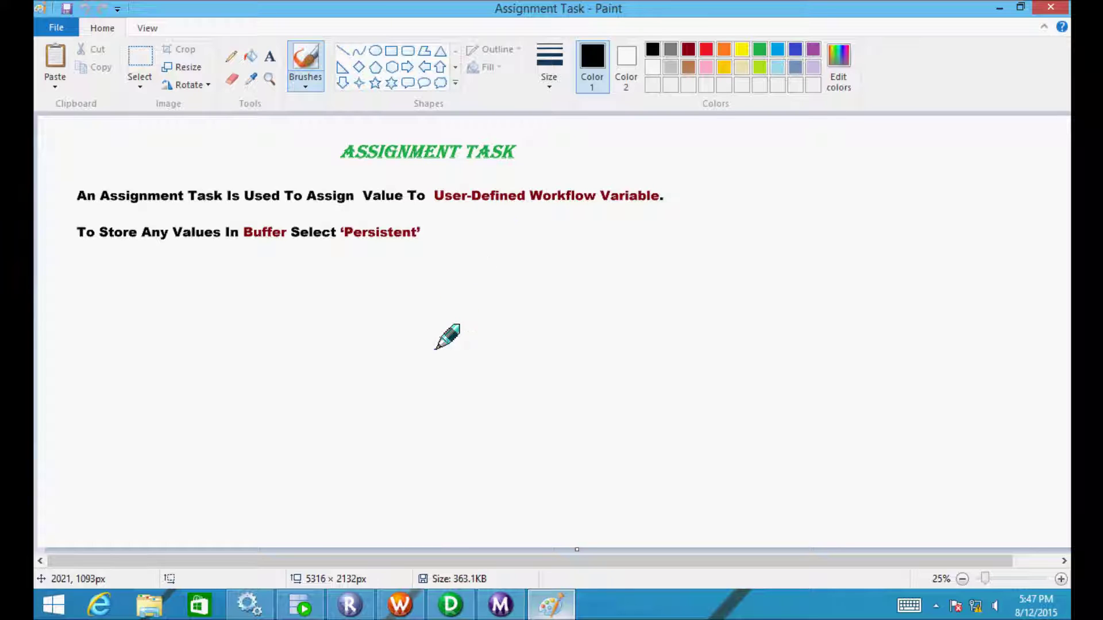
Switch to Informatica Workflow Manager and add a new variable to the wf_First workflow
click(400, 606)
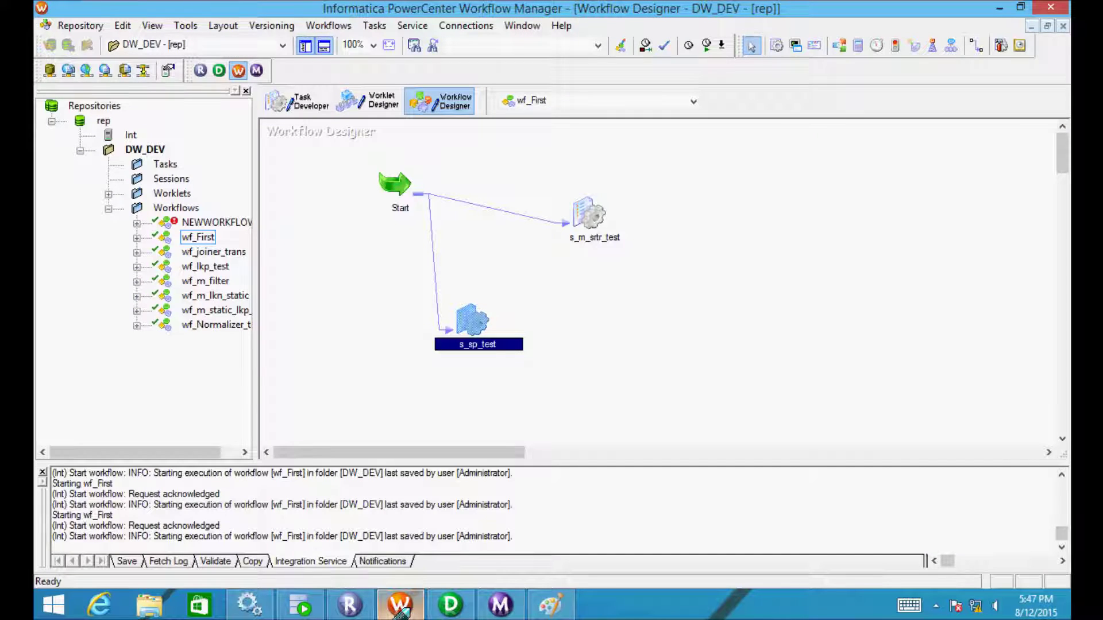
click(325, 27)
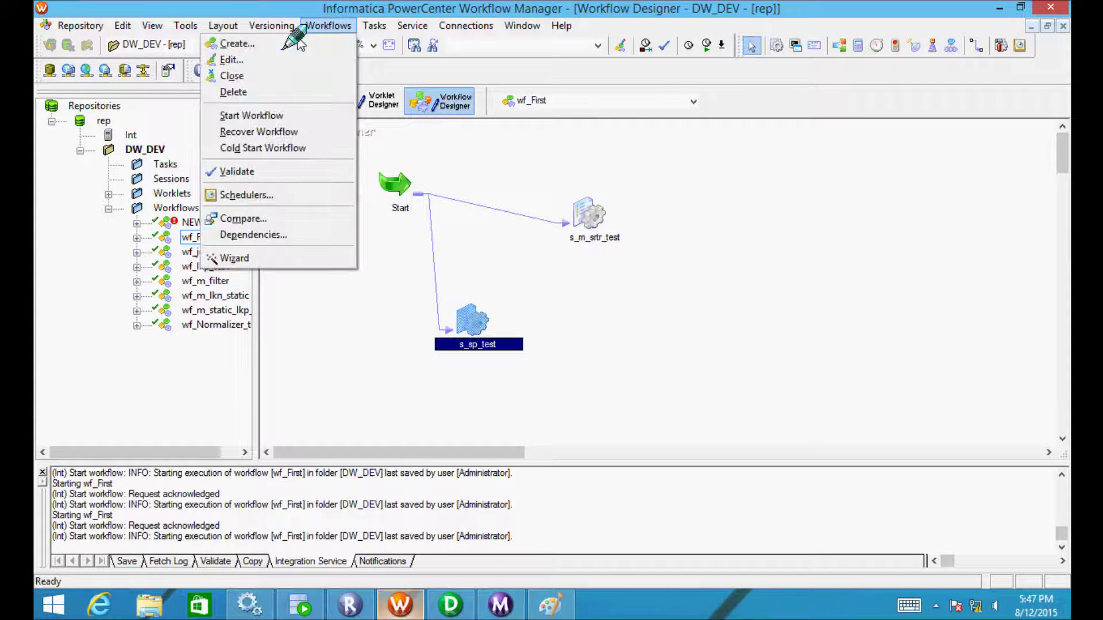
click(266, 58)
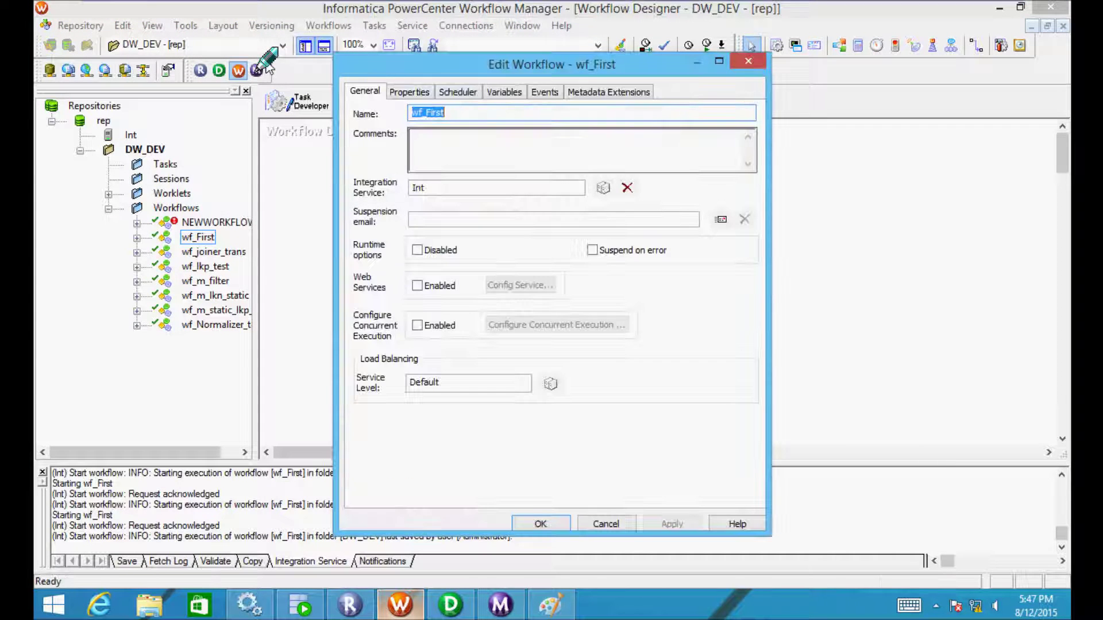
click(505, 93)
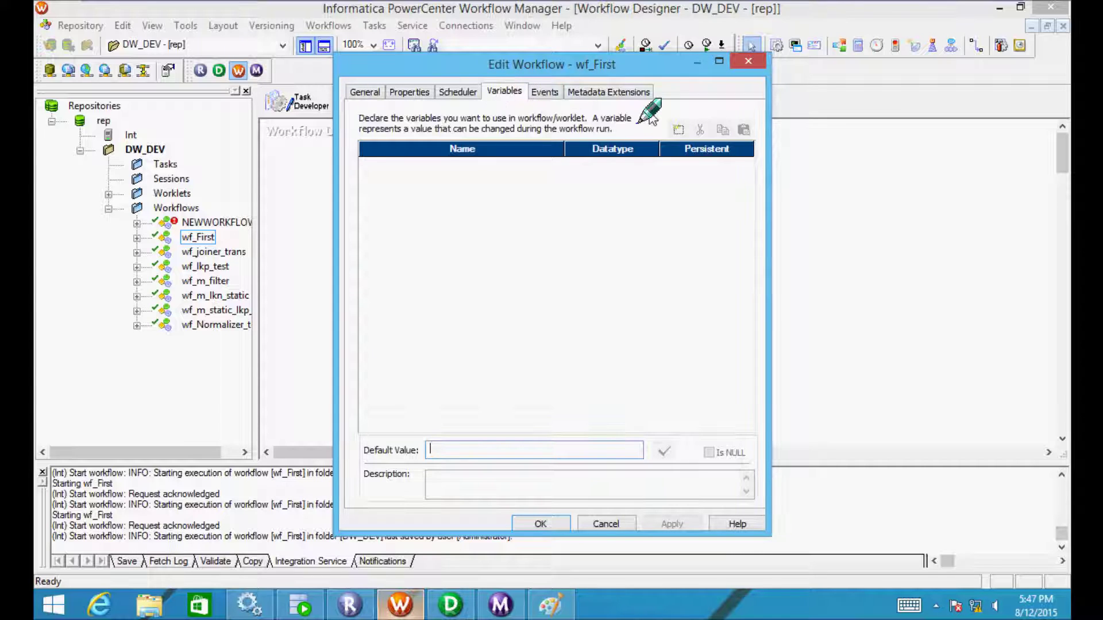
click(678, 132)
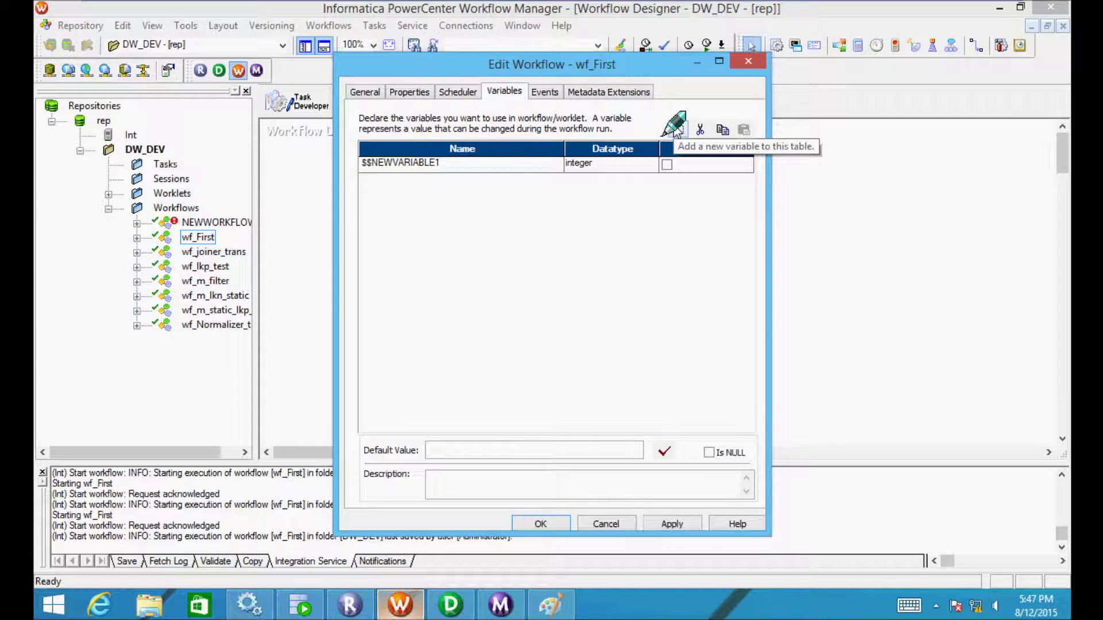
Add a second variable row, cut it, paste it back into the table and cut it again
click(678, 131)
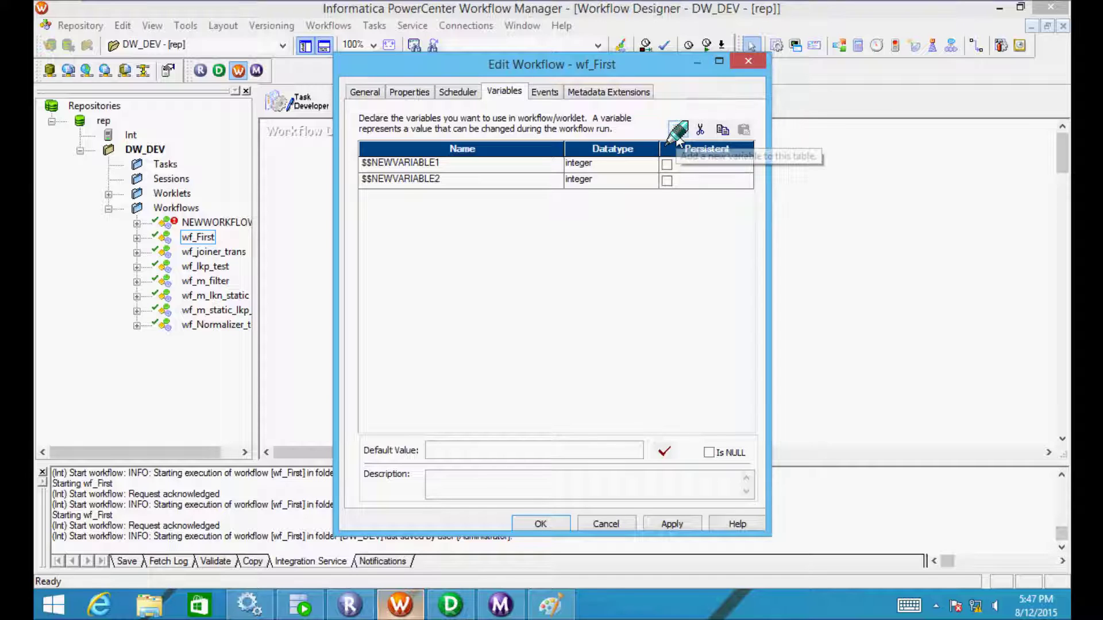
click(697, 131)
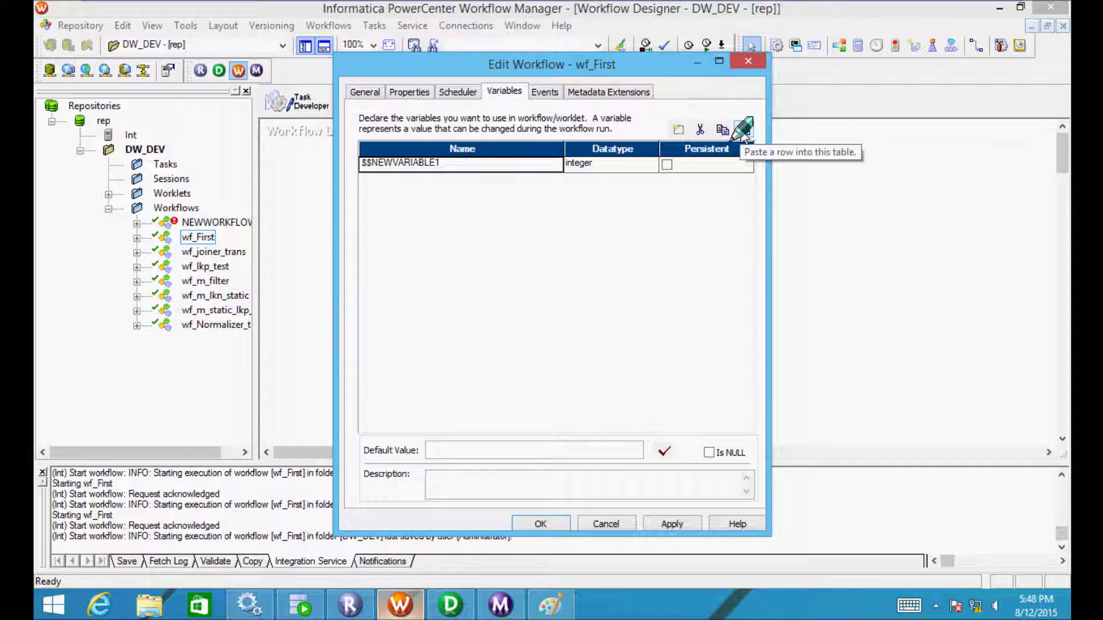
click(744, 129)
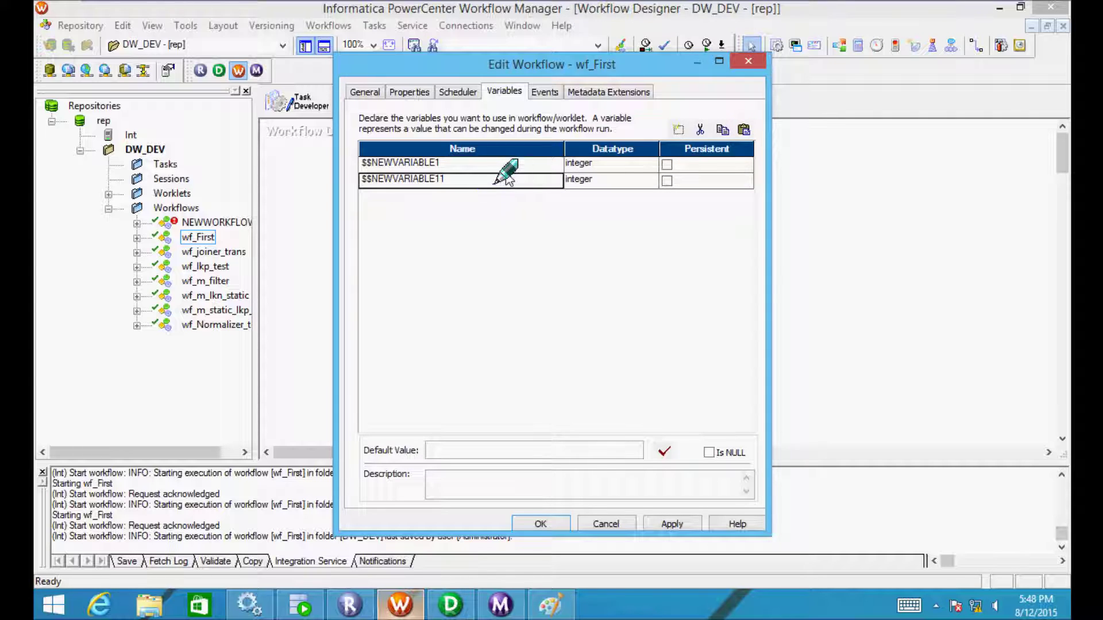
click(700, 129)
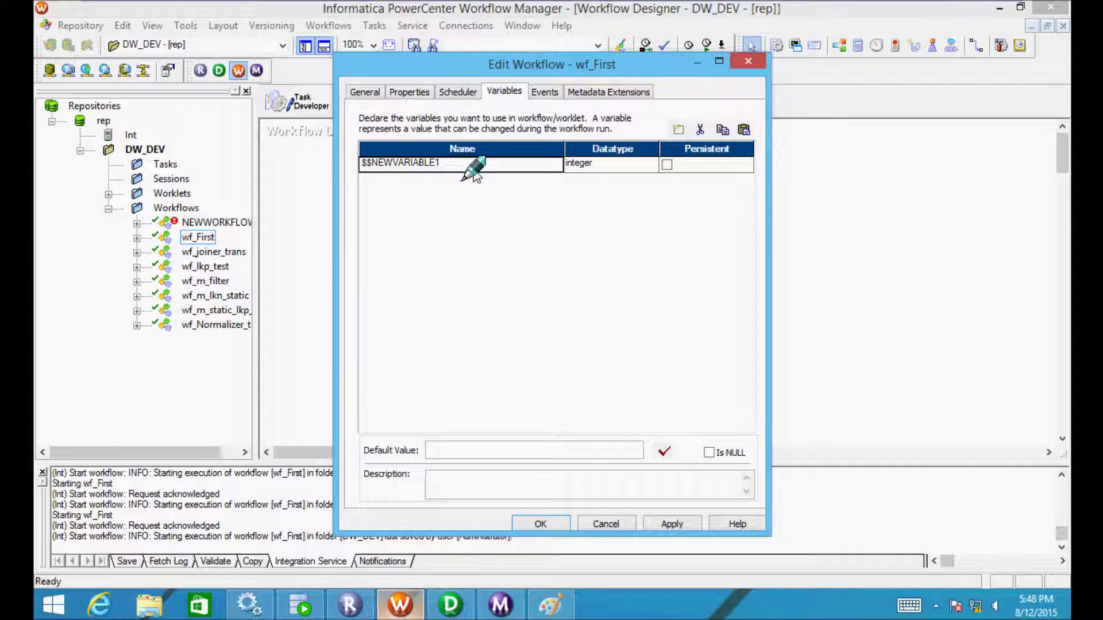
Rename the new workflow variable $$Session_Counter and mark it as persistent
click(435, 167)
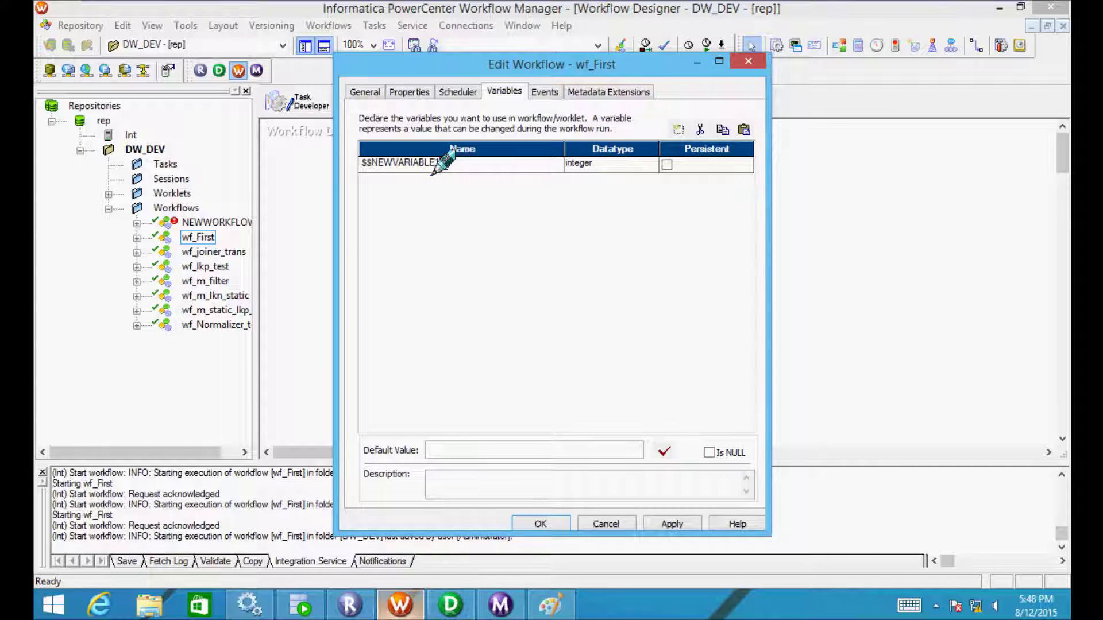
key(BackSpace)
key(BackSpace)
key(BackSpace)
key(BackSpace)
key(BackSpace)
key(BackSpace)
key(BackSpace)
key(BackSpace)
key(BackSpace)
key(BackSpace)
key(BackSpace)
text(Session_Count)
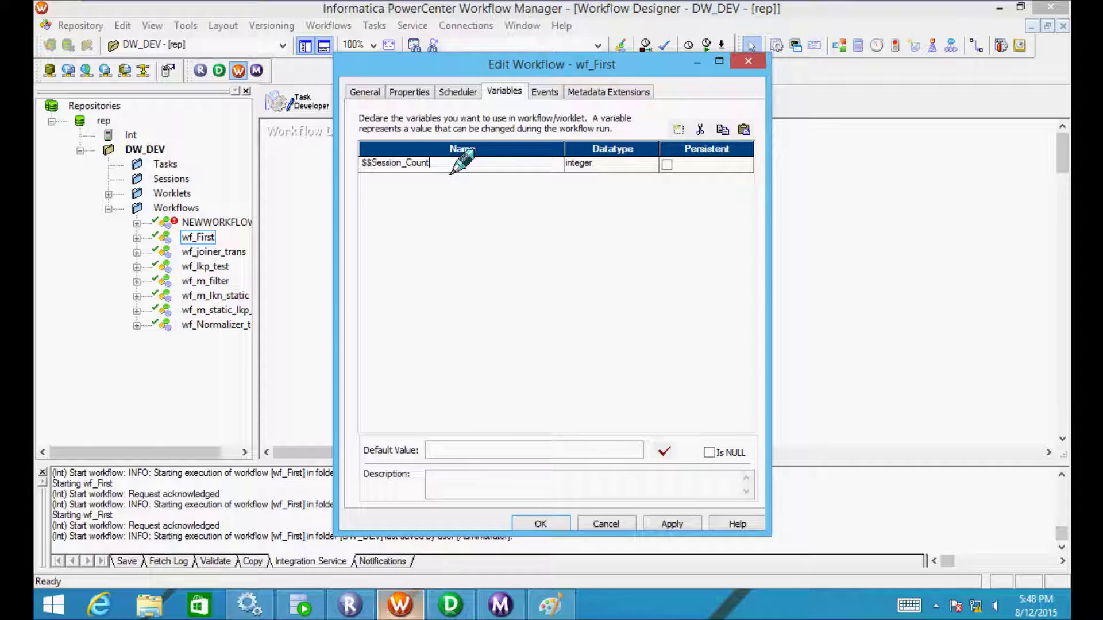
text(er)
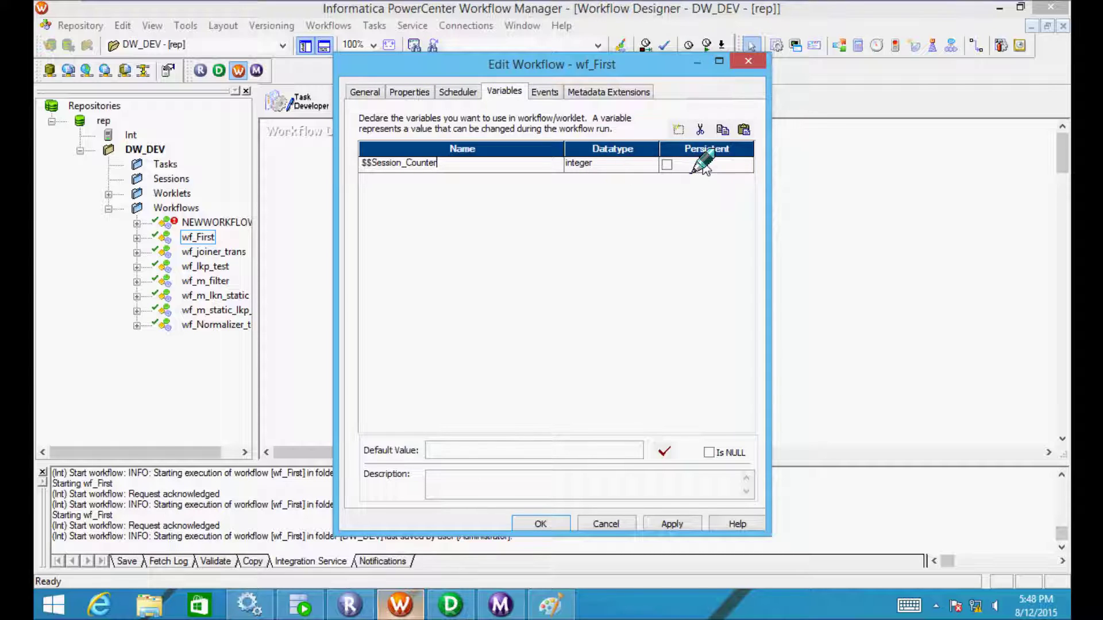
click(666, 165)
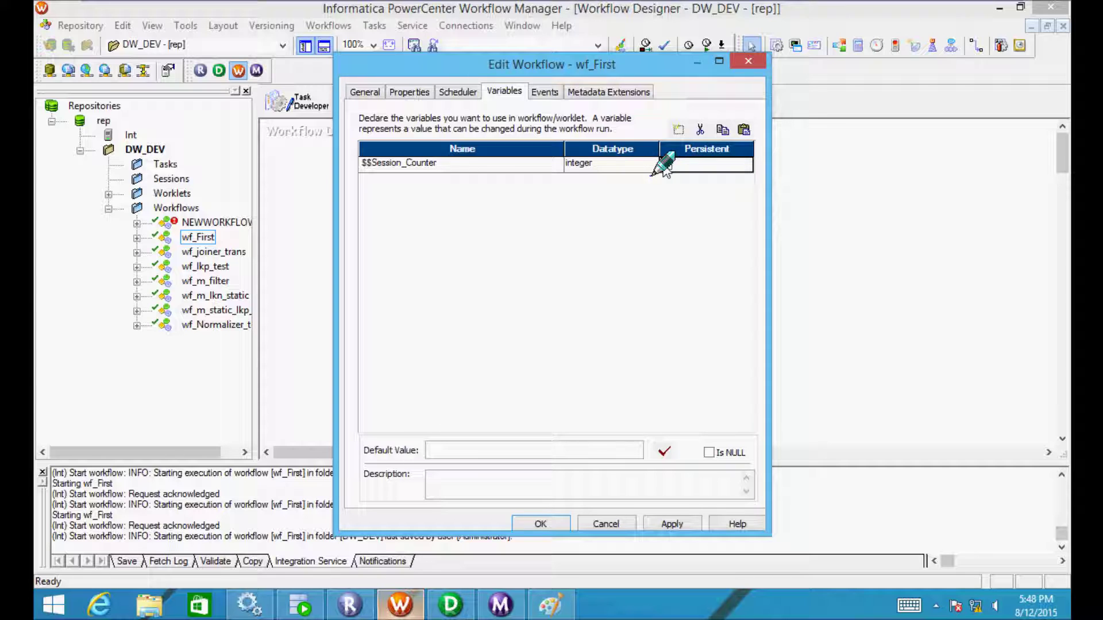
Check the note about the Persistent option in Paint and return to Workflow Manager
click(550, 606)
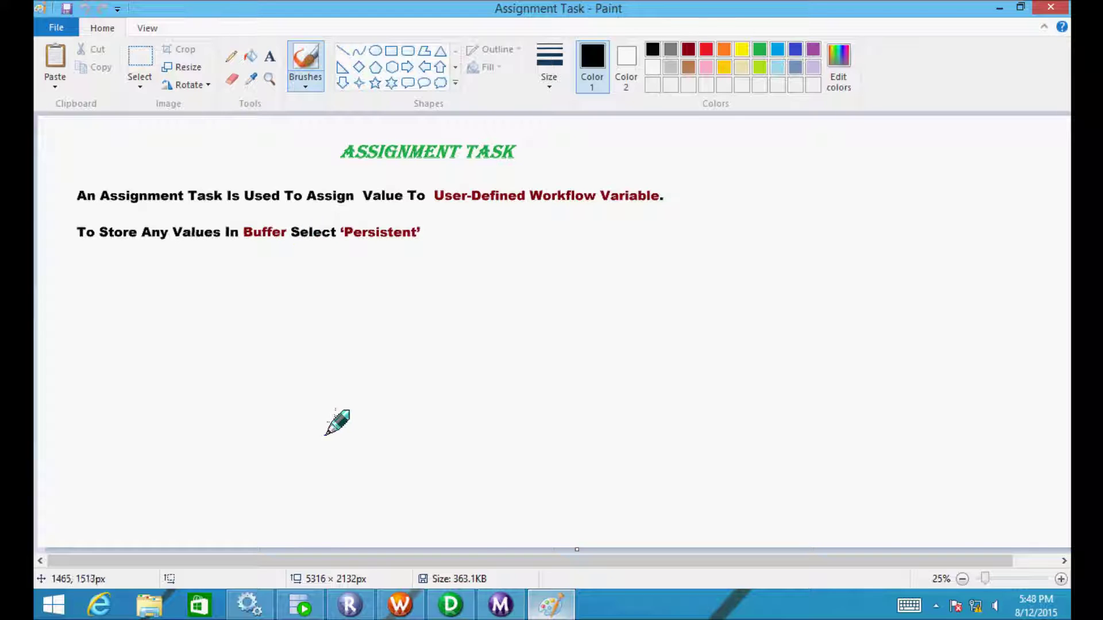
click(405, 609)
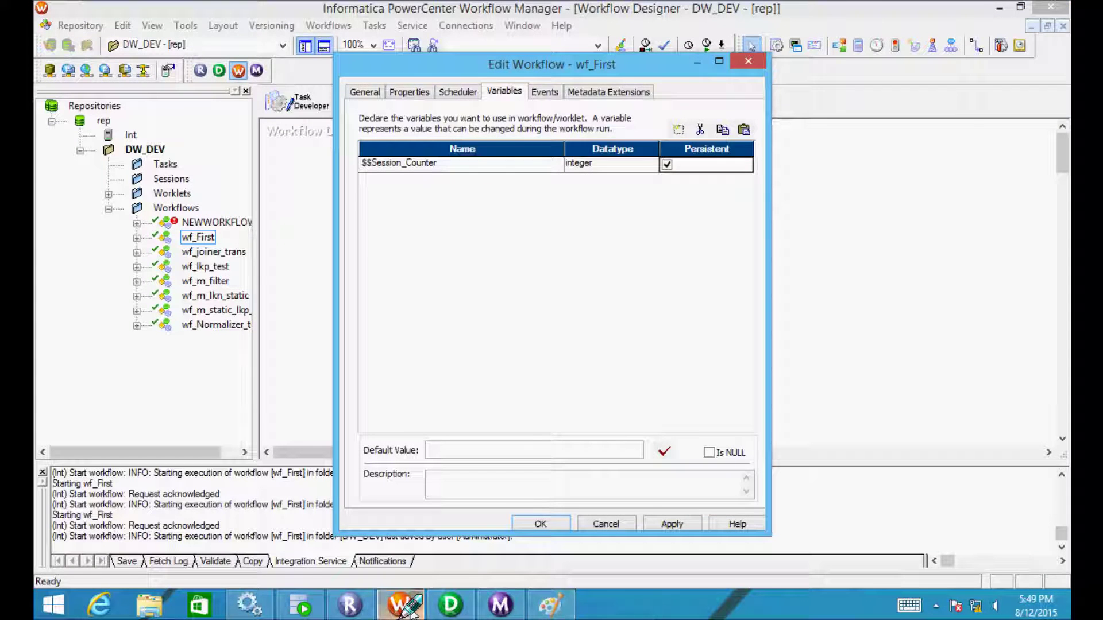
Add a second workflow variable named $$Mapping with the nstring datatype
click(677, 134)
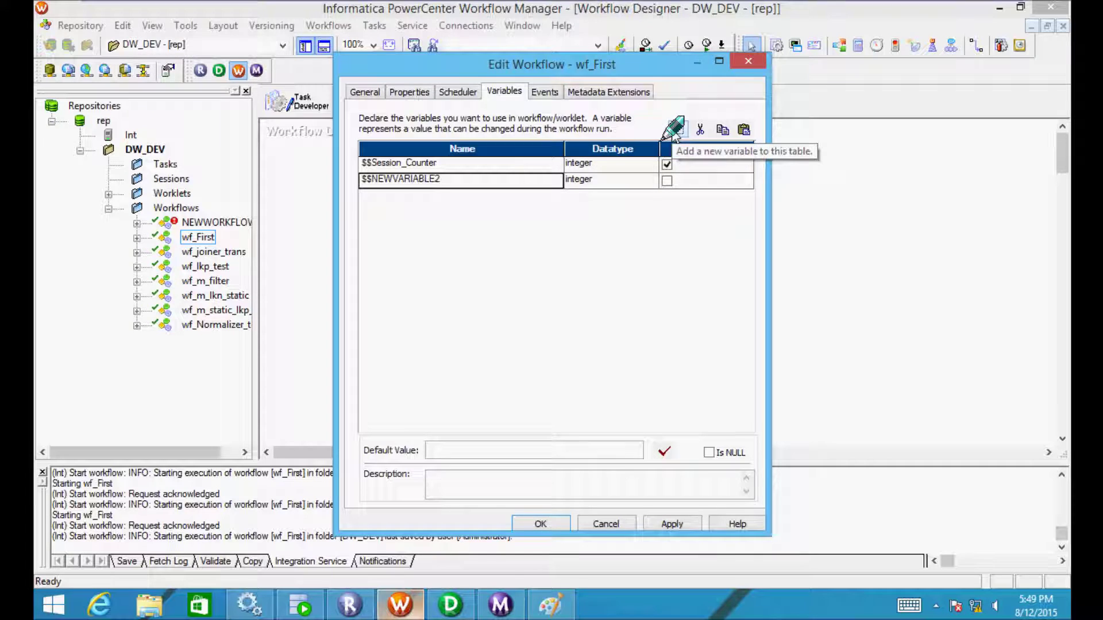
click(442, 182)
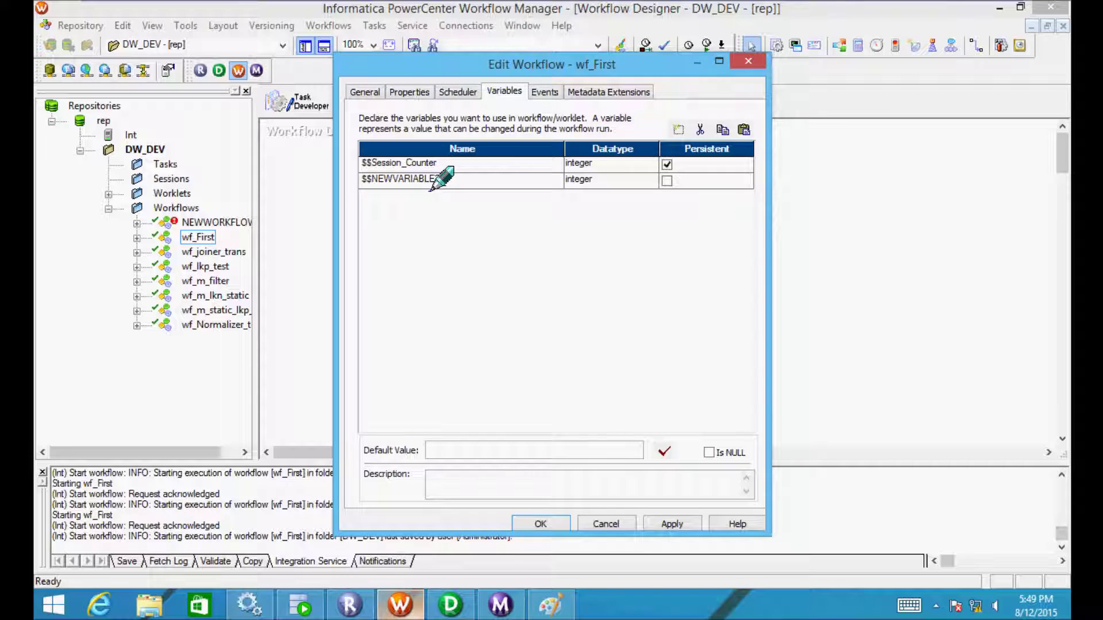
key(BackSpace)
key(BackSpace)
key(BackSpace)
key(BackSpace)
key(BackSpace)
key(BackSpace)
key(BackSpace)
key(BackSpace)
key(BackSpace)
key(BackSpace)
key(BackSpace)
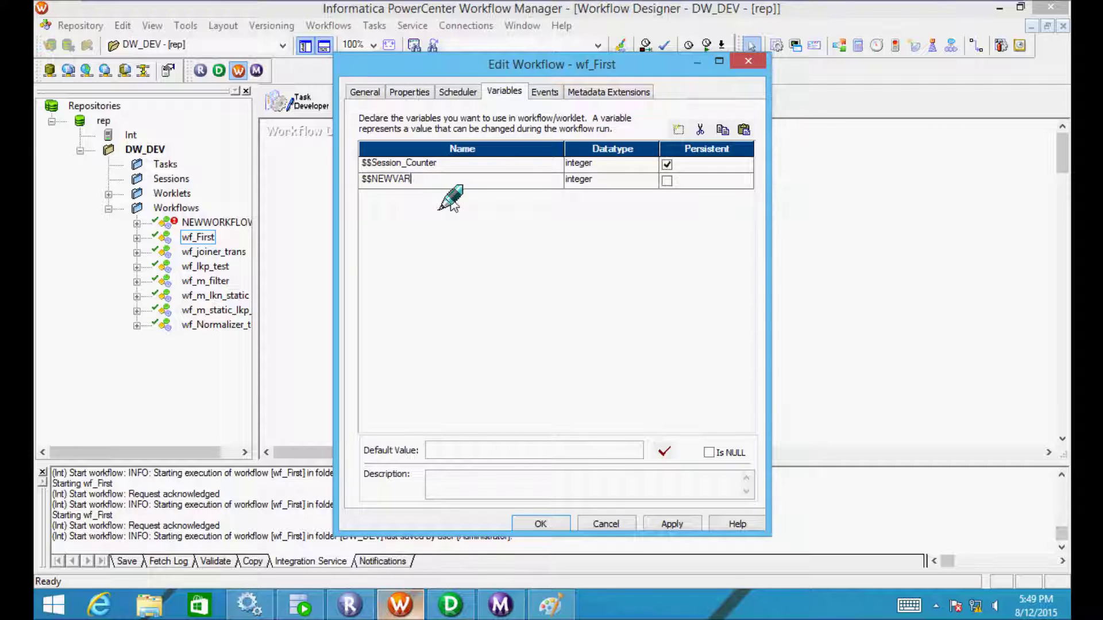
key(BackSpace)
text(Mapping)
click(632, 193)
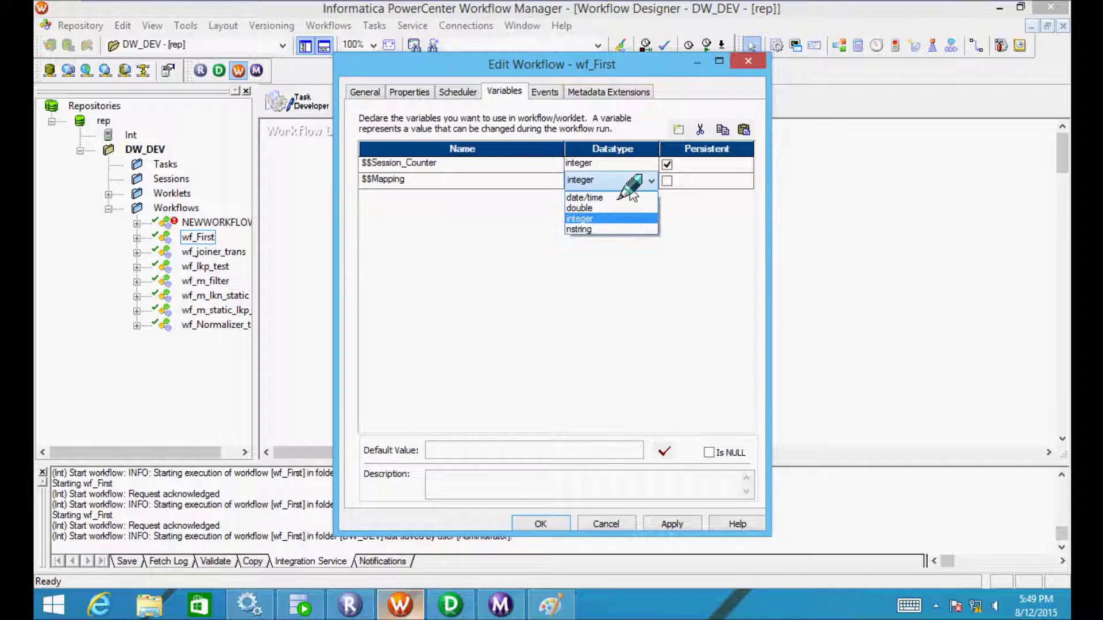
click(580, 230)
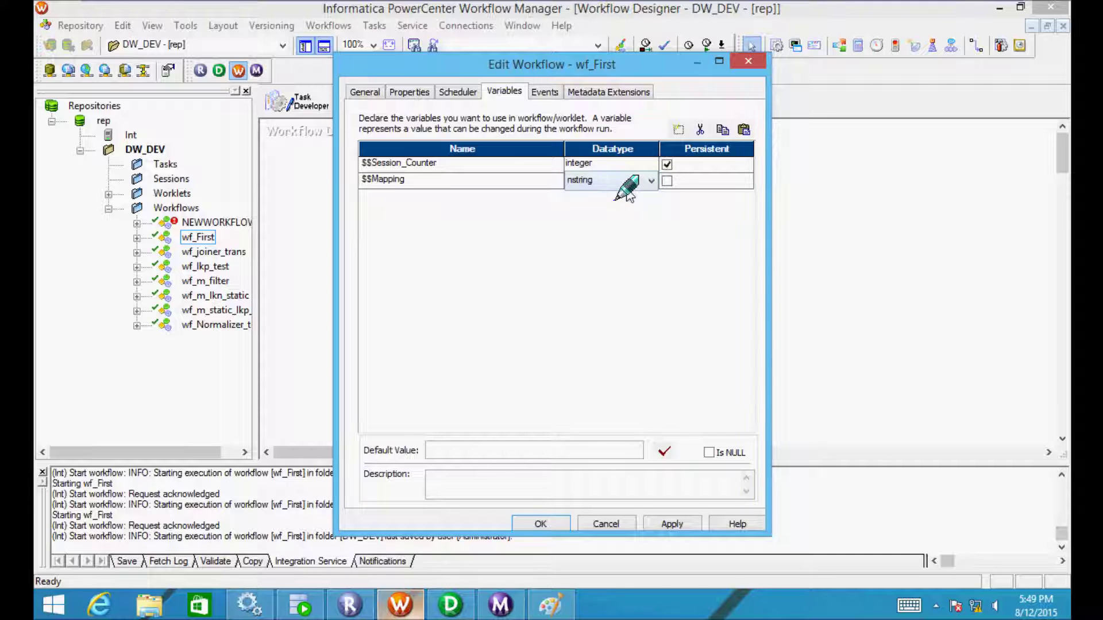
Add a third workflow variable named $$Session with the nstring datatype
click(677, 132)
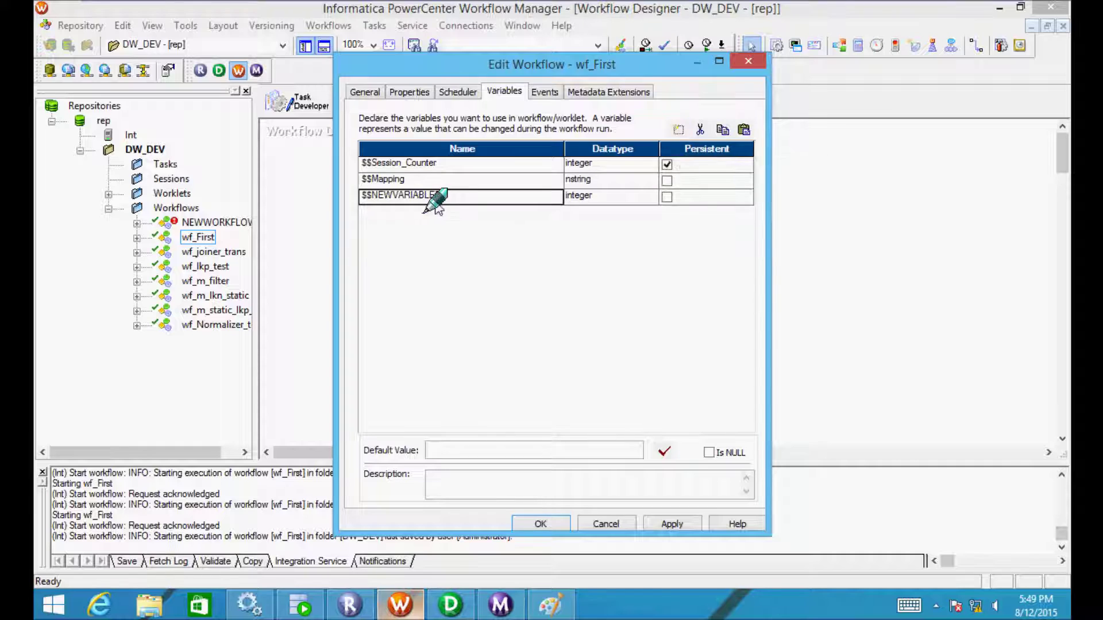
key(Return)
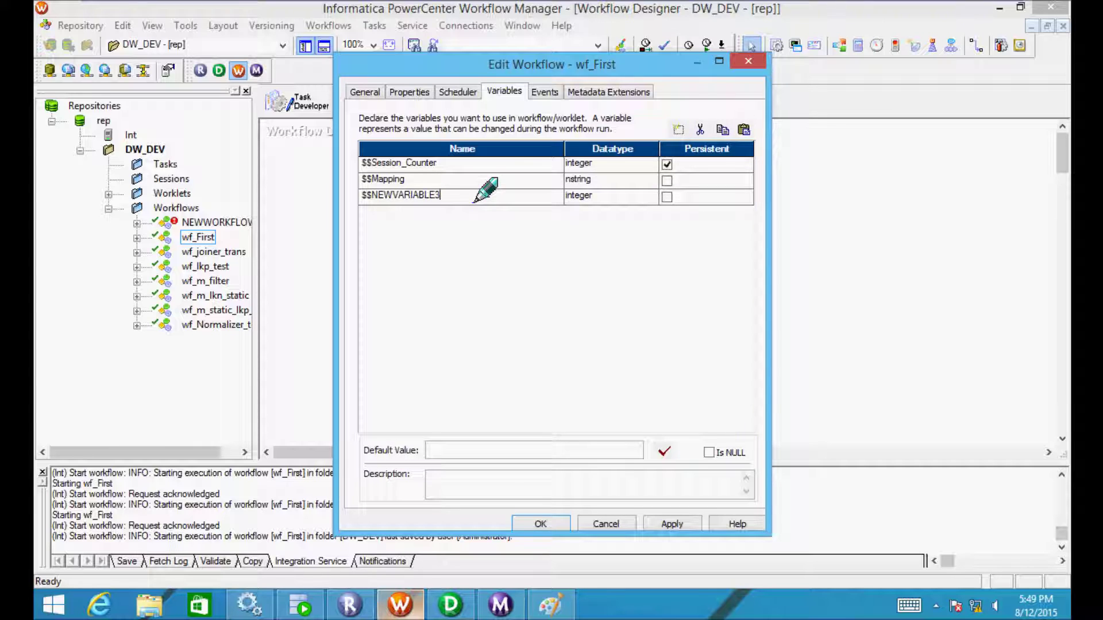
key(BackSpace)
key(BackSpace)
key(BackSpace)
key(BackSpace)
key(BackSpace)
key(BackSpace)
key(BackSpace)
key(BackSpace)
key(BackSpace)
key(BackSpace)
key(BackSpace)
key(BackSpace)
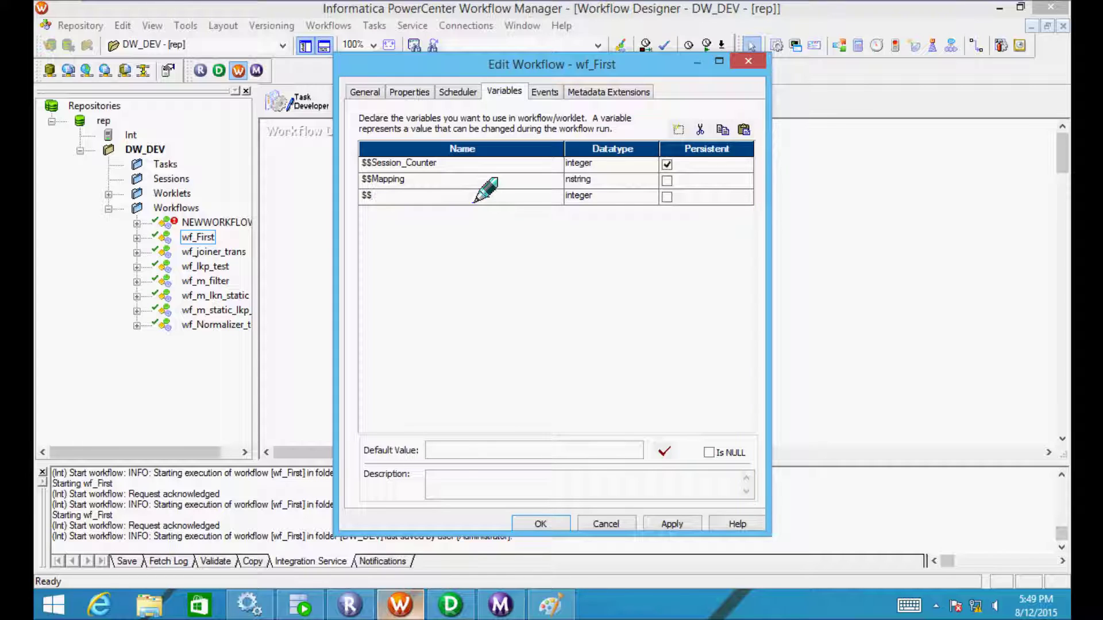
text(Session)
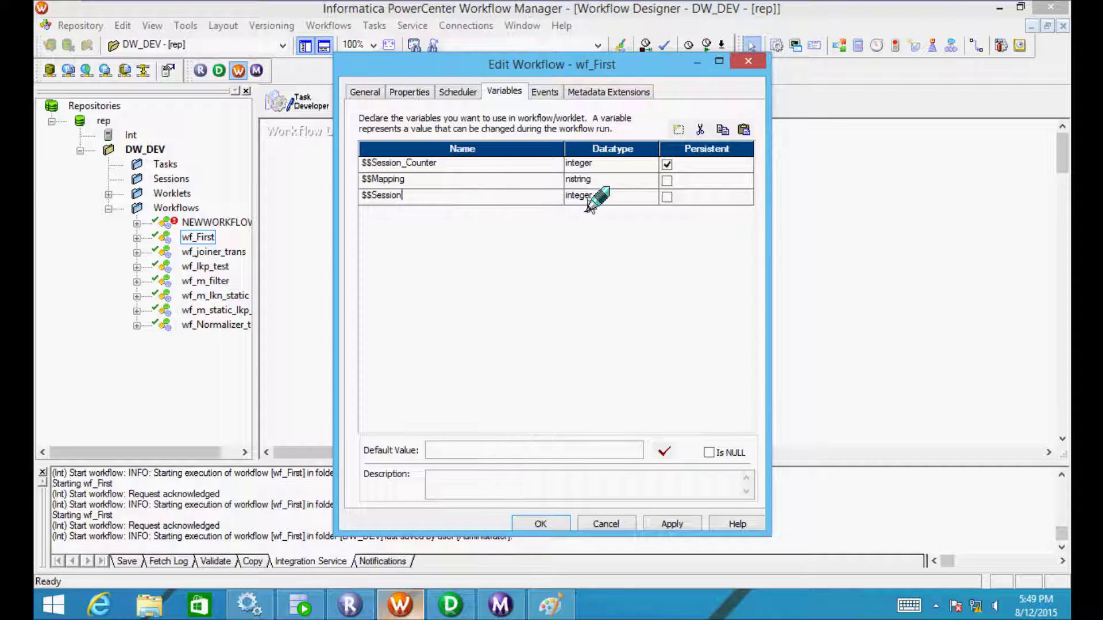
click(606, 201)
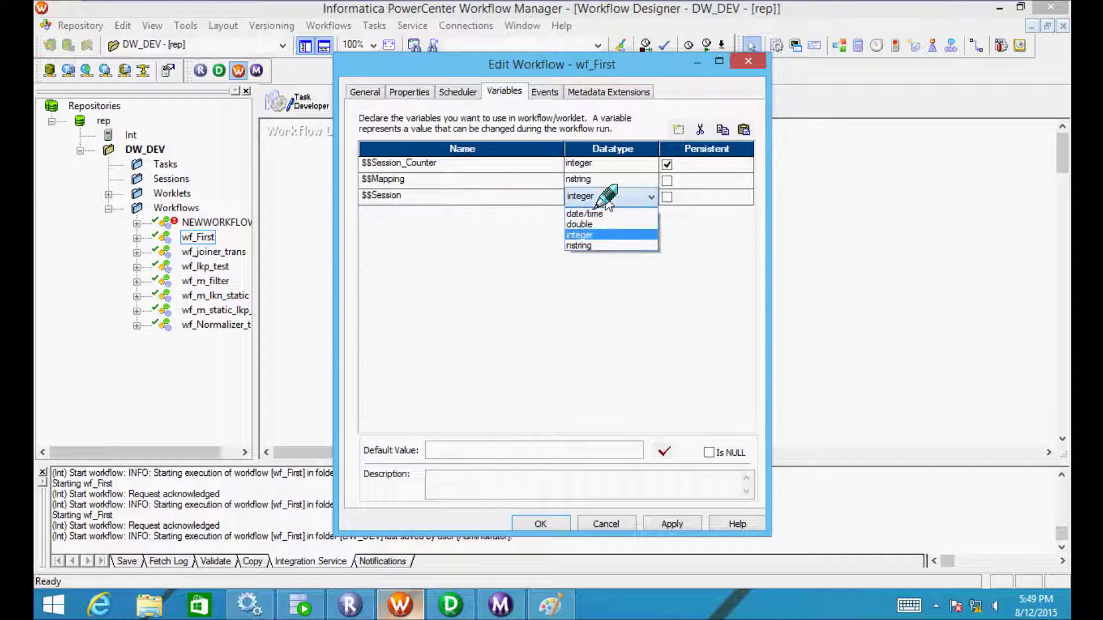
click(578, 246)
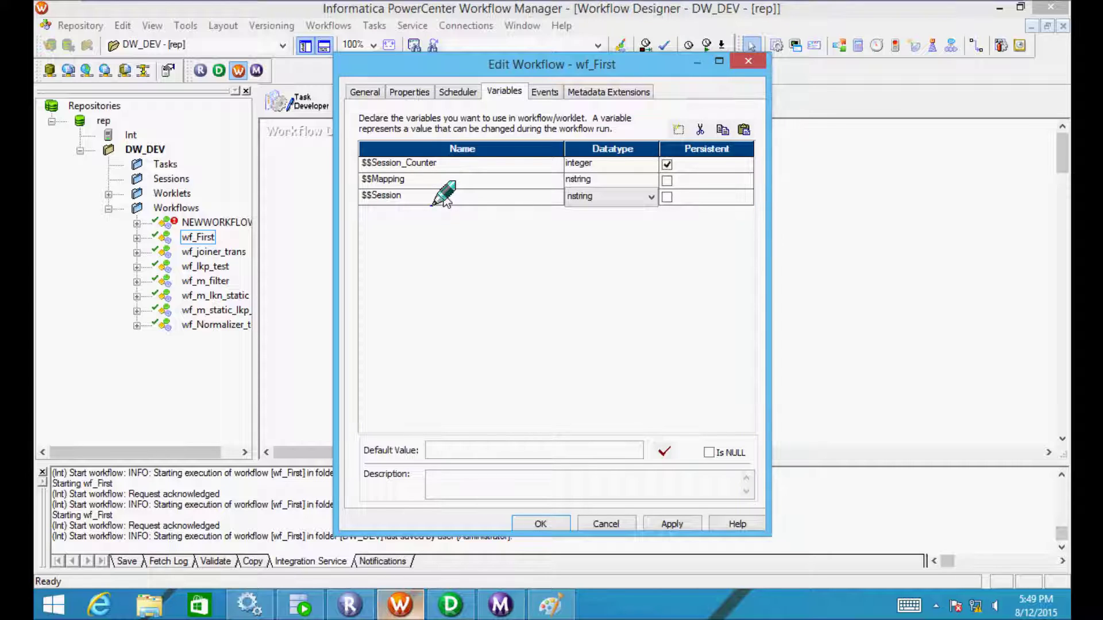
Apply the variable declarations and close the wf_First workflow's edit dialog
click(668, 165)
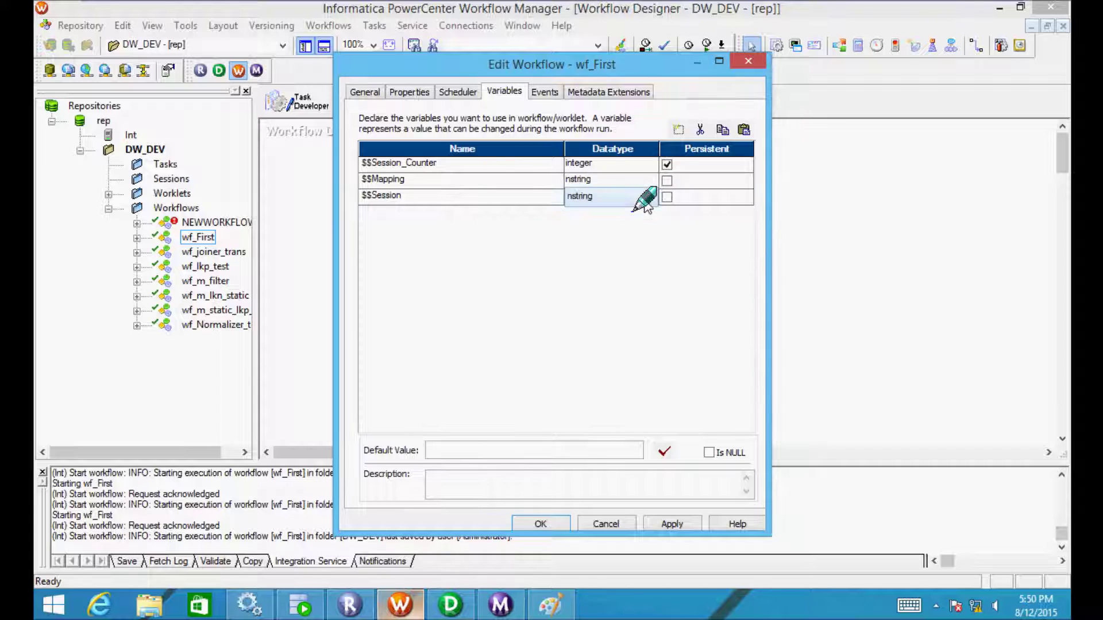
click(666, 524)
click(538, 523)
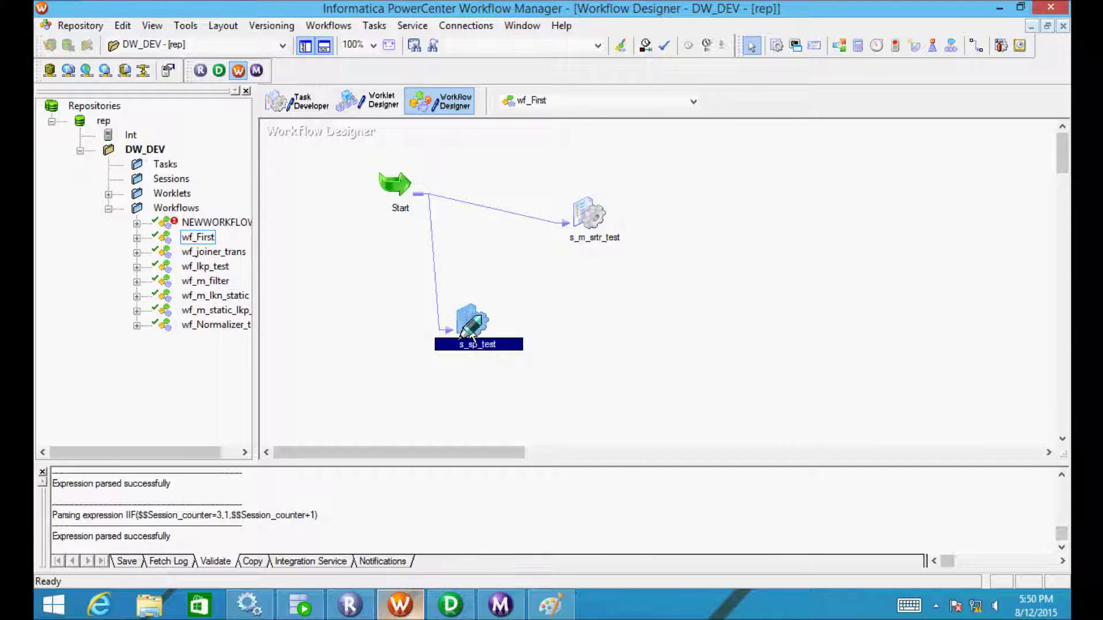
Move the s_sp_test session further right, below s_m_srtr_test in the workflow
drag(468, 333, 545, 324)
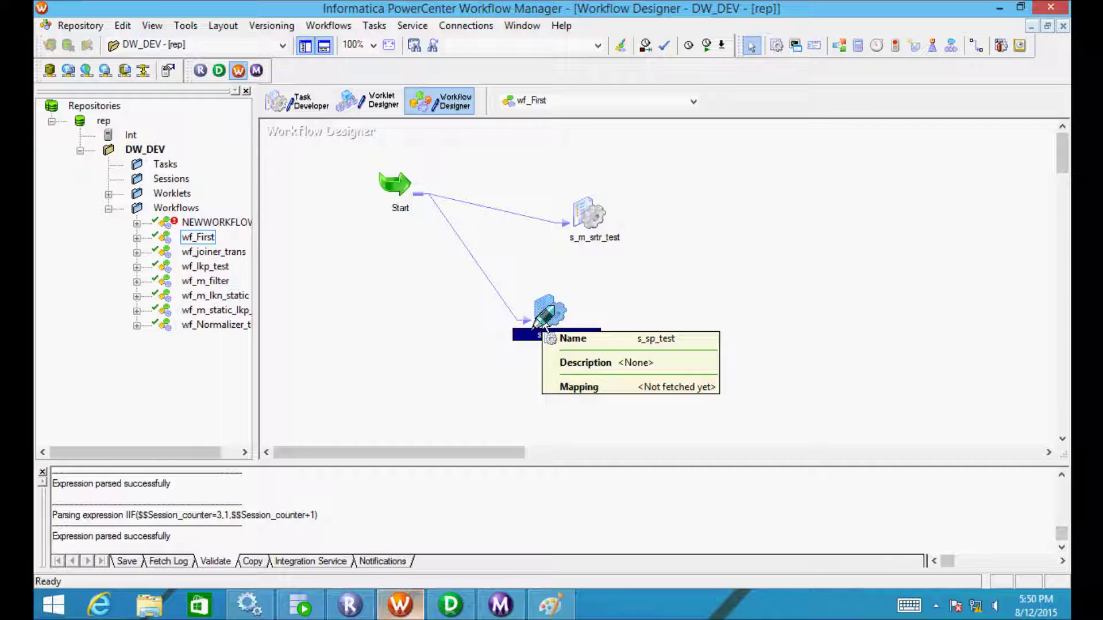
Place an Assignment task beside the sessions in the workflow and delete it again
click(860, 51)
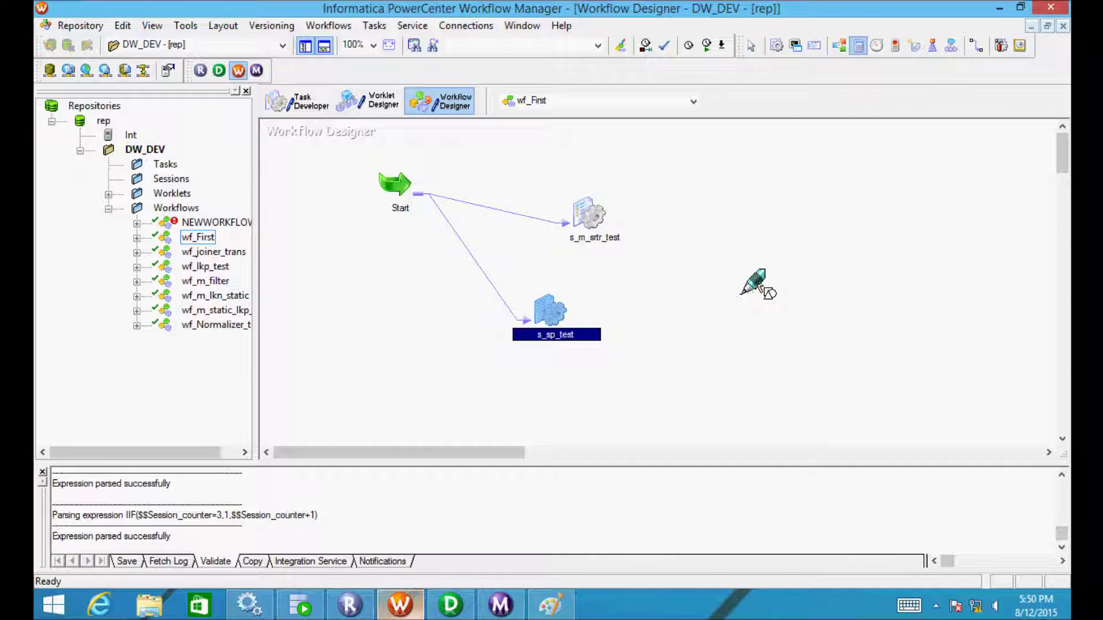
click(721, 277)
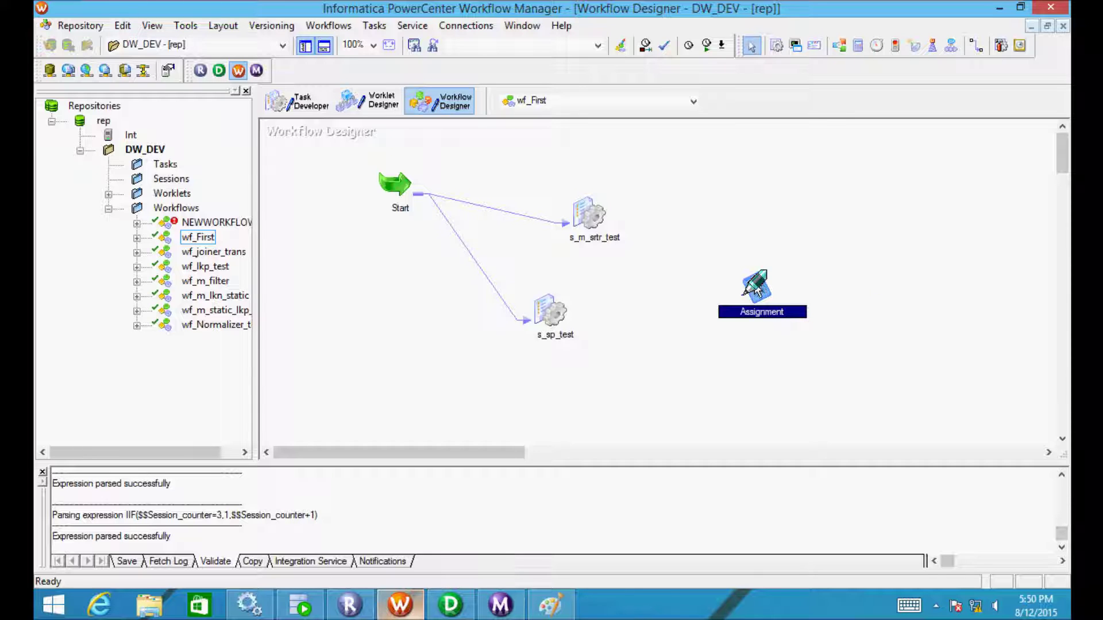
key(Delete)
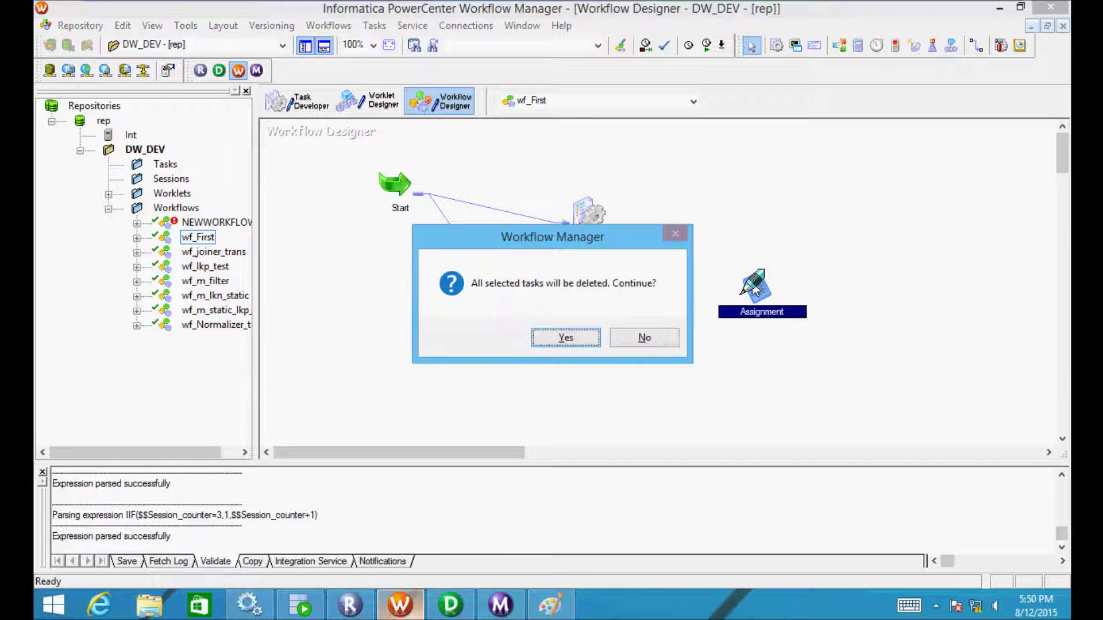
click(557, 337)
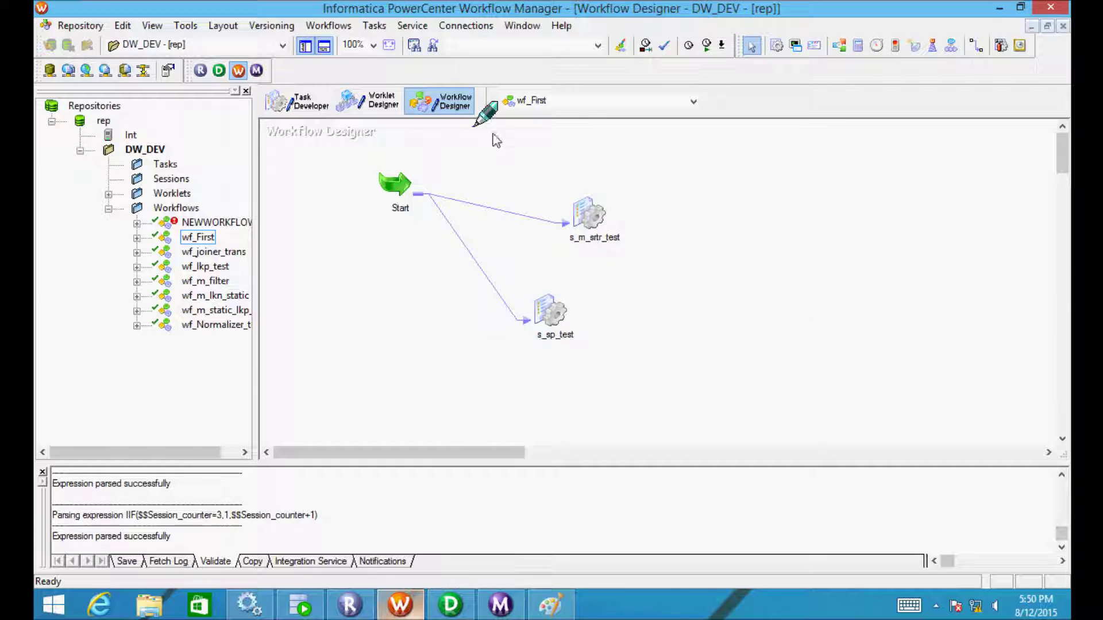
Create an Assignment task named kk in the workflow and delete it again
click(373, 25)
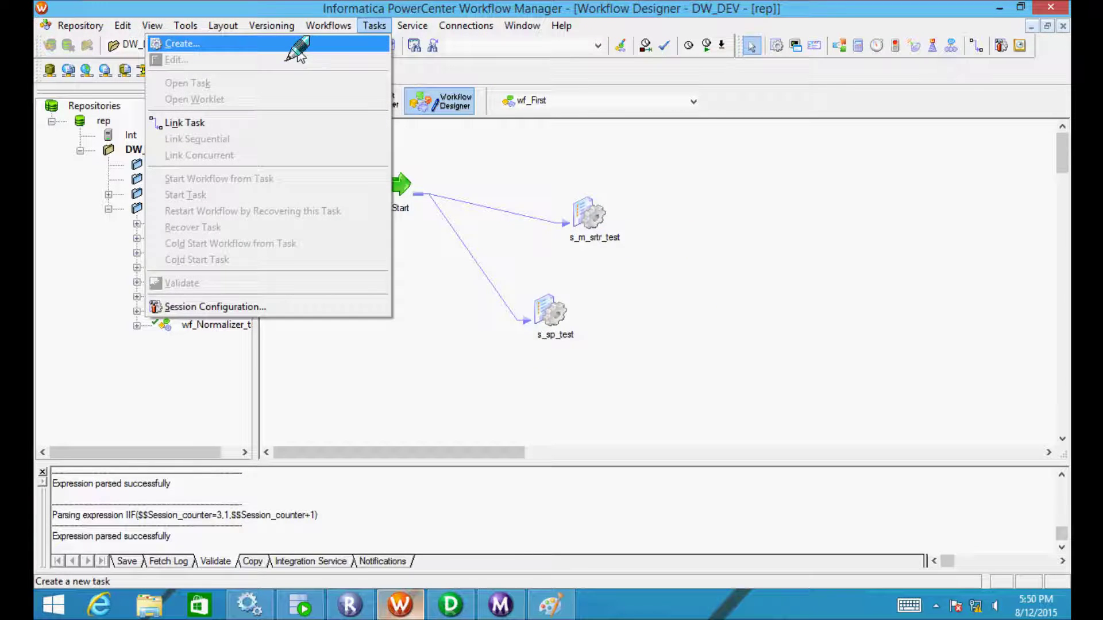
click(297, 45)
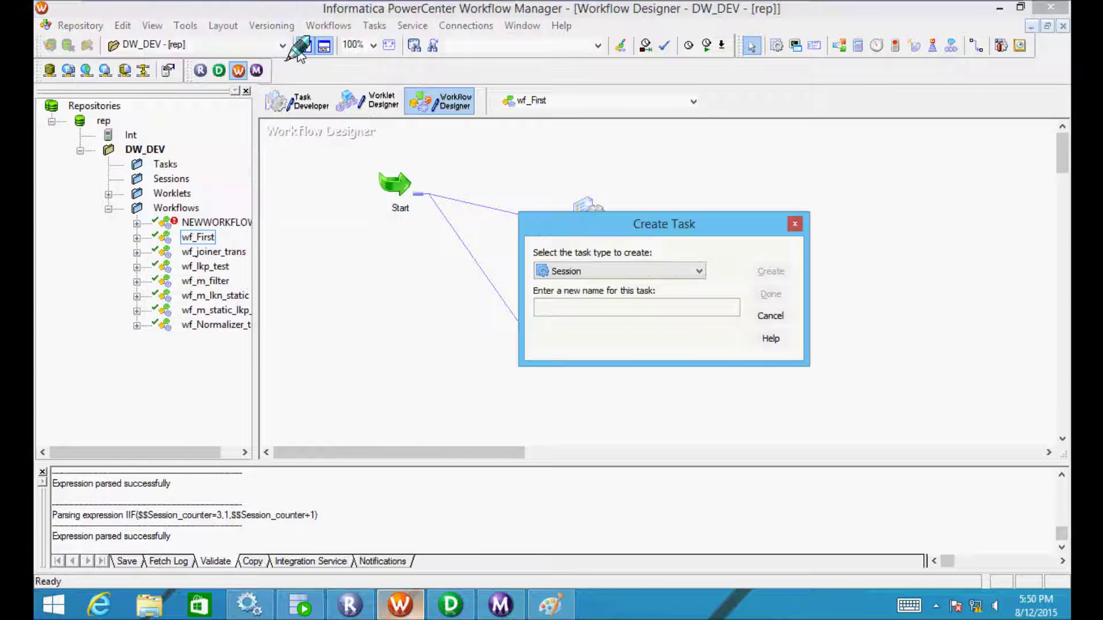
click(670, 275)
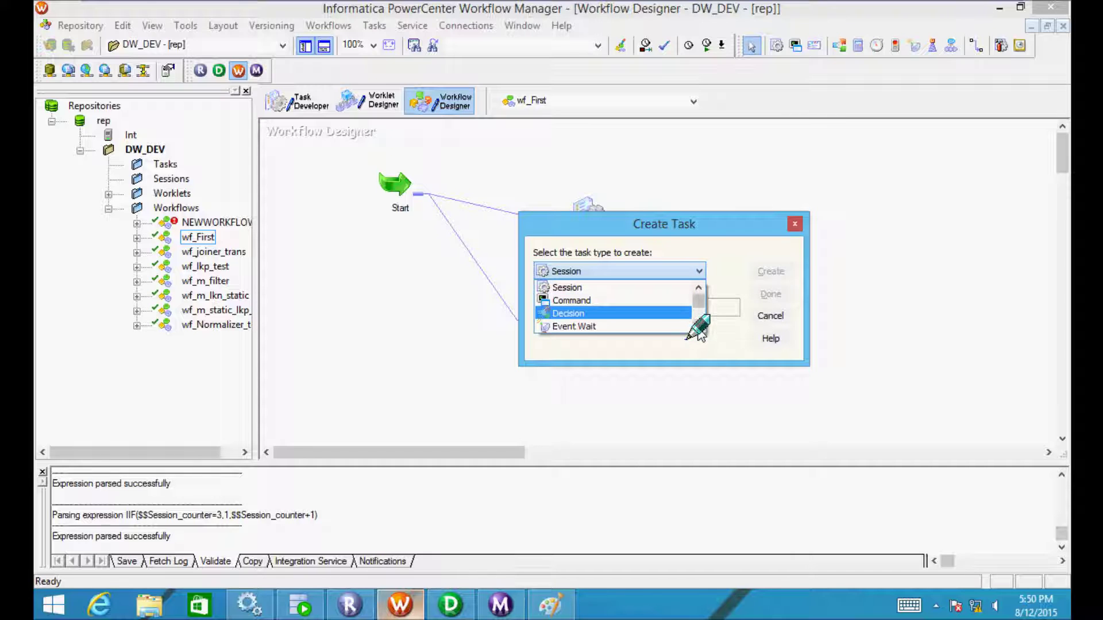
scroll(699, 331, down, 3)
scroll(698, 327, down, 3)
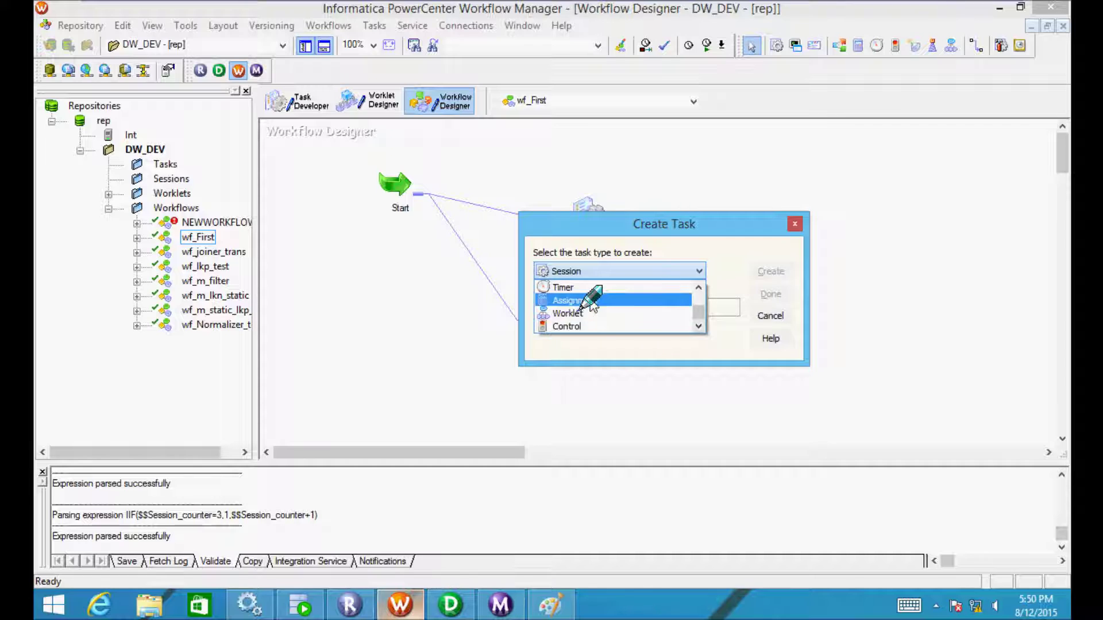
click(592, 300)
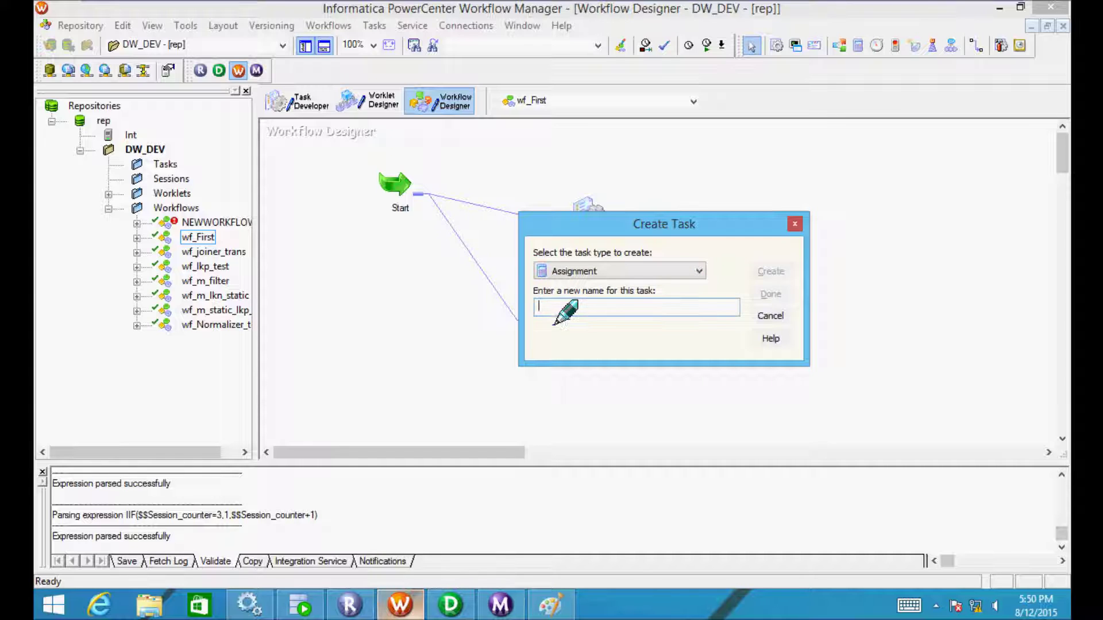
text(kk)
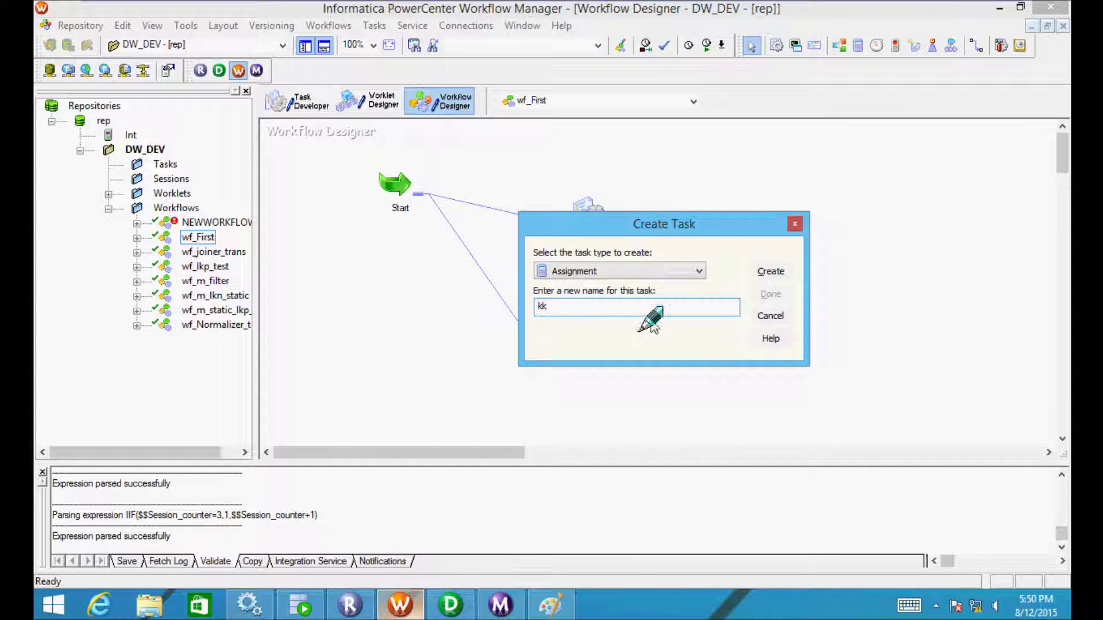
click(769, 270)
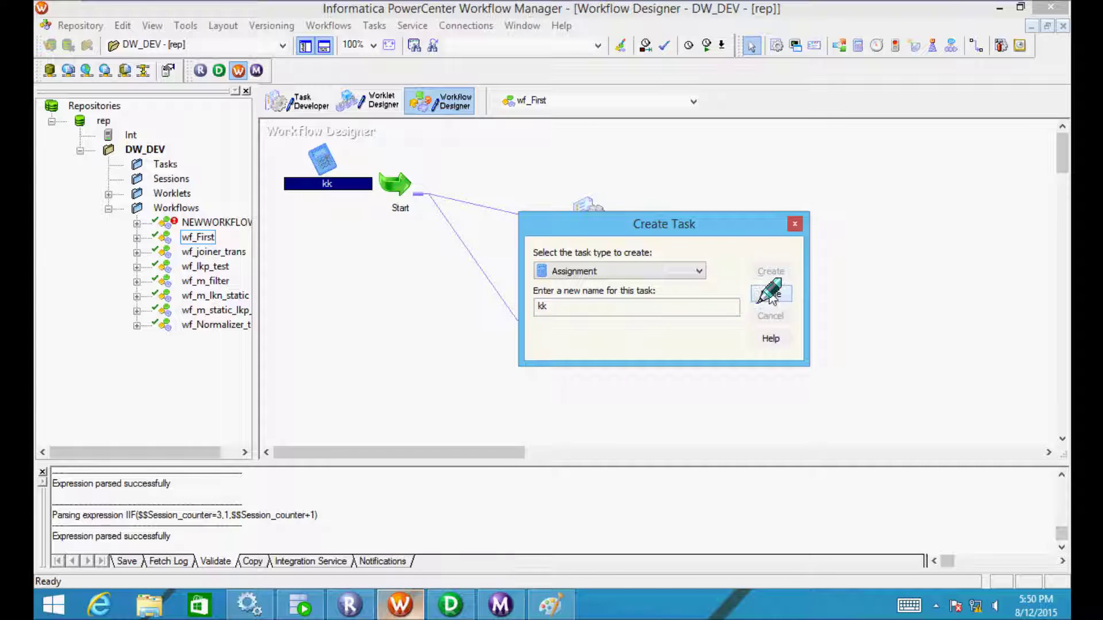
click(770, 294)
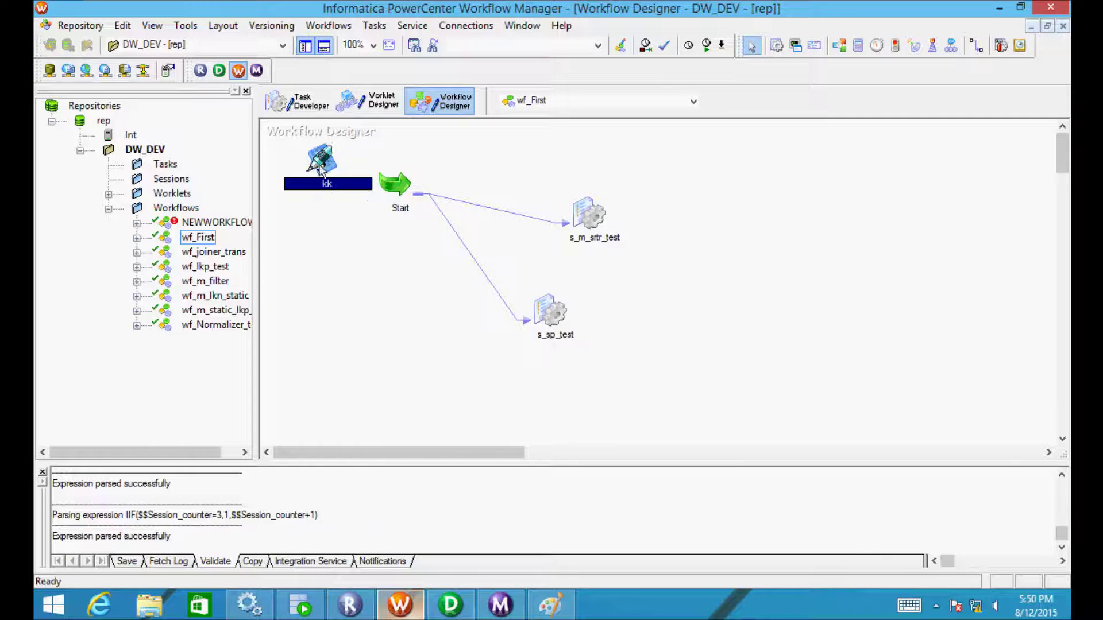
key(Delete)
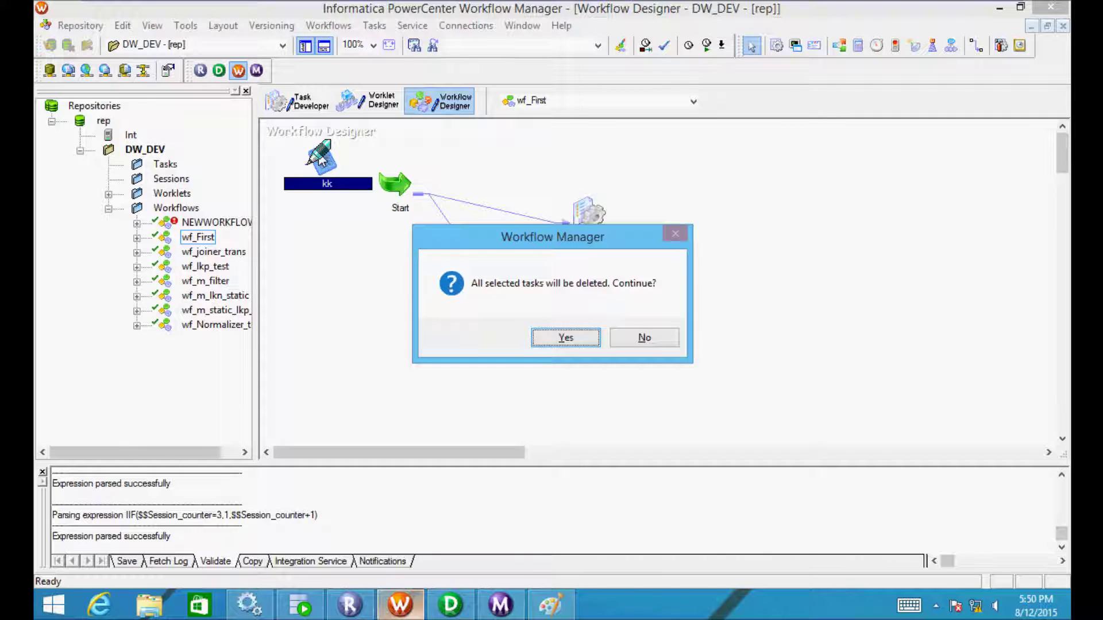
click(556, 337)
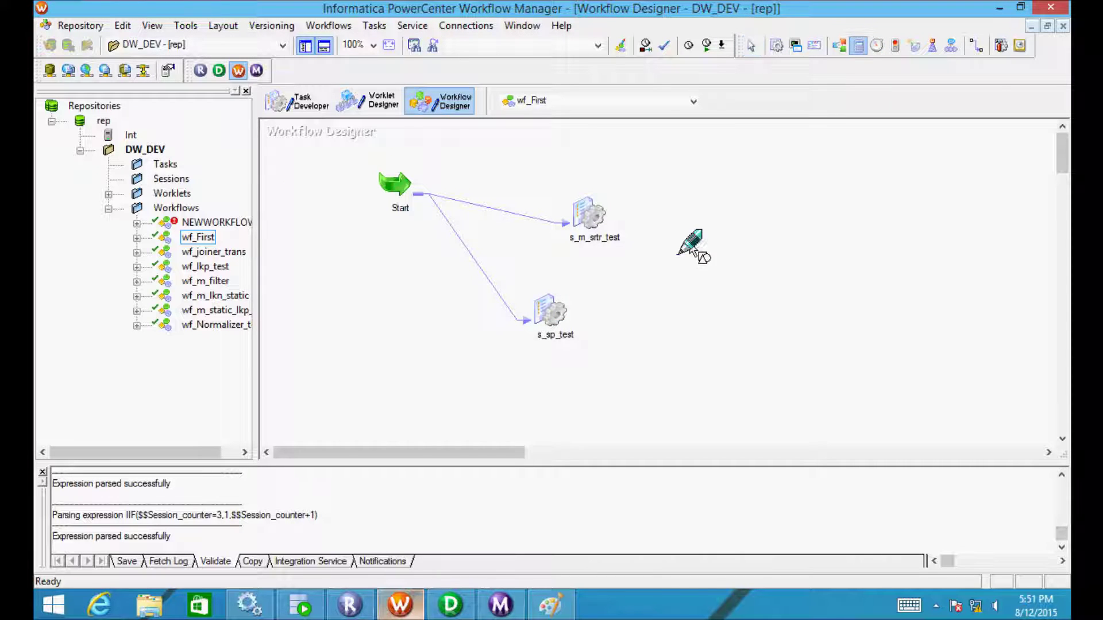
Place an Assignment task beside the two sessions in the workflow and add three expression rows to it
click(649, 263)
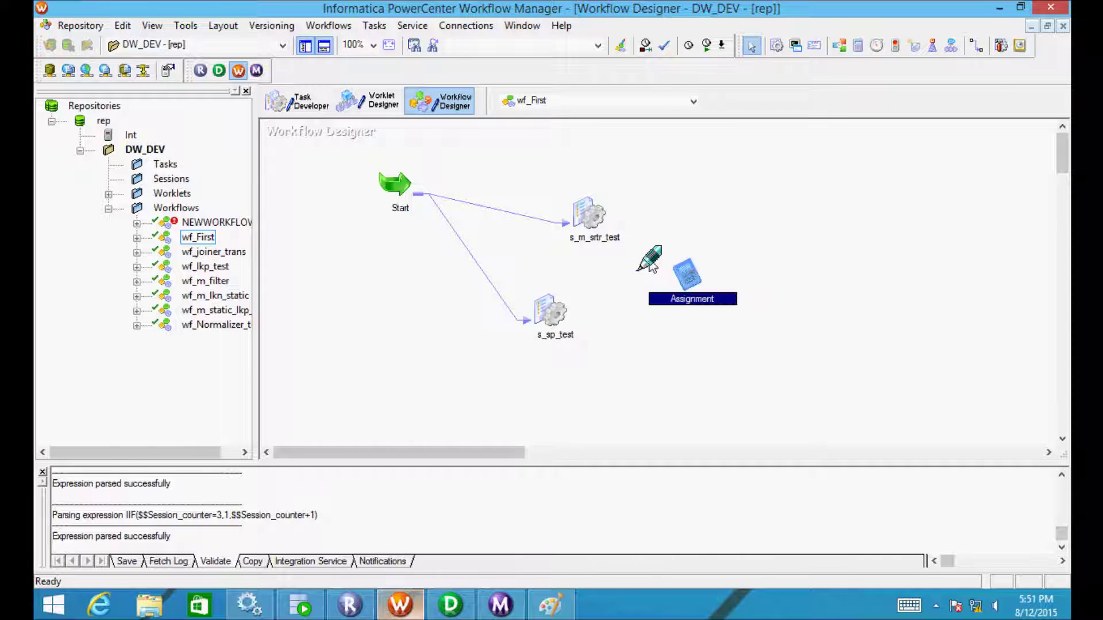
double_click(686, 271)
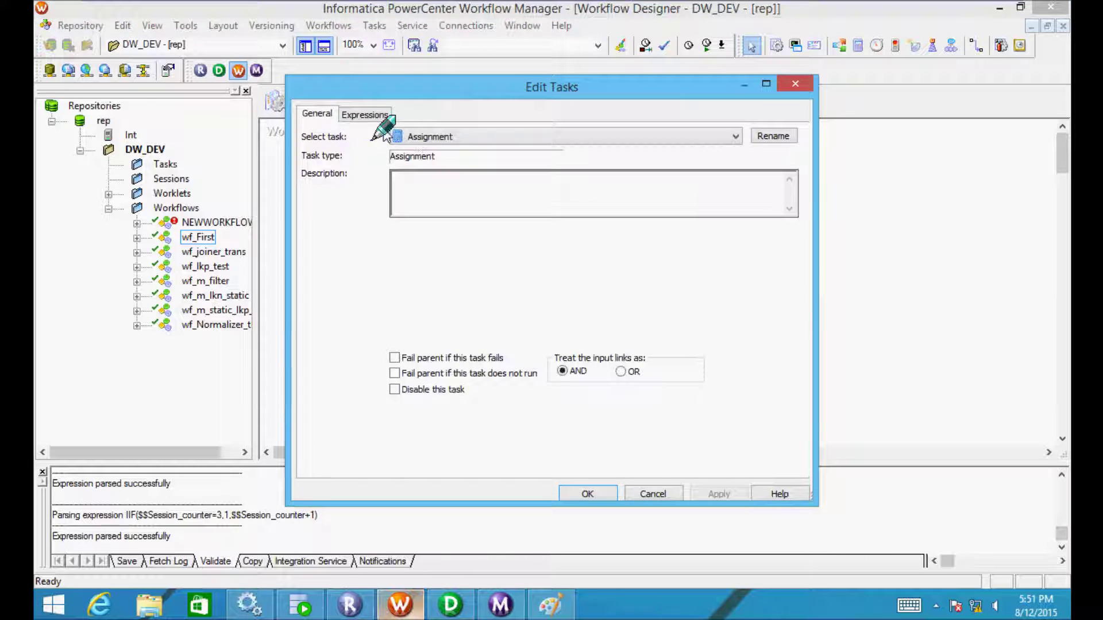
click(361, 115)
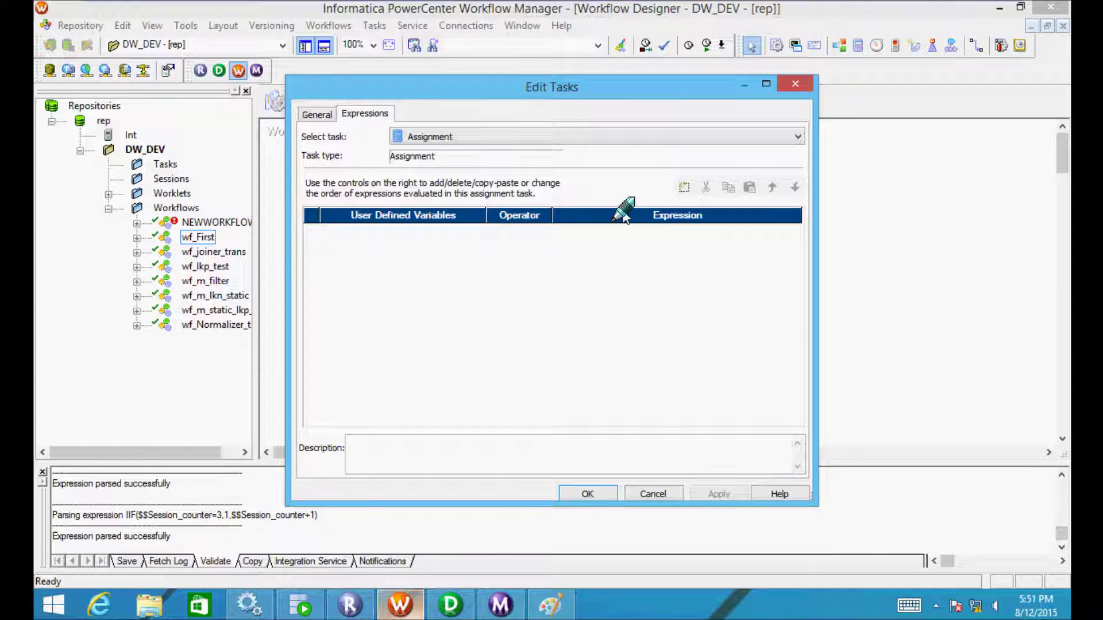
click(679, 193)
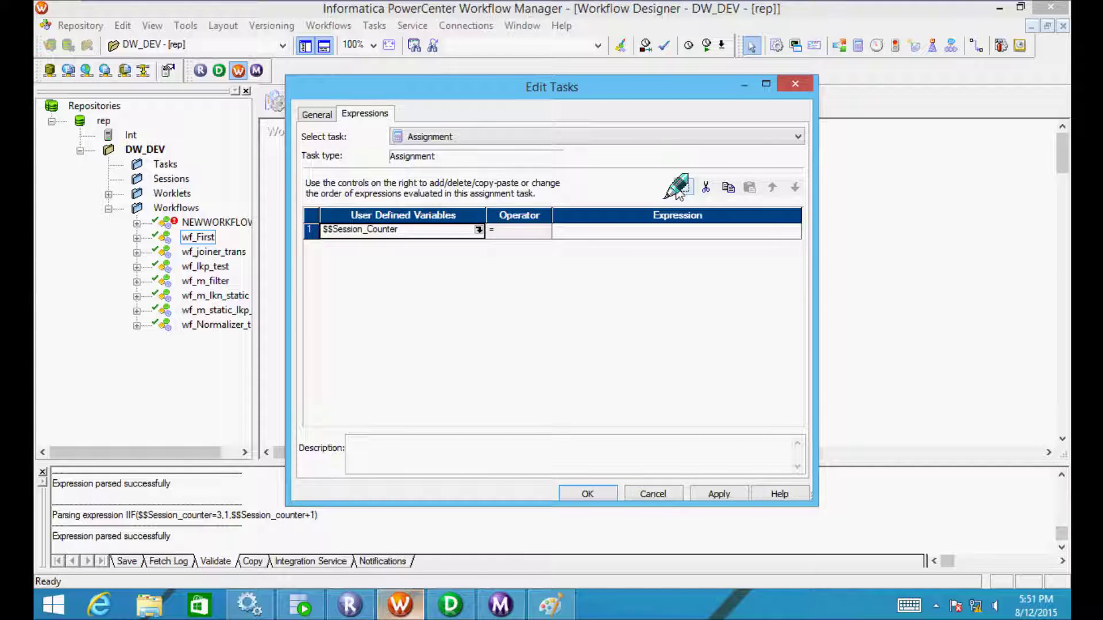
click(680, 193)
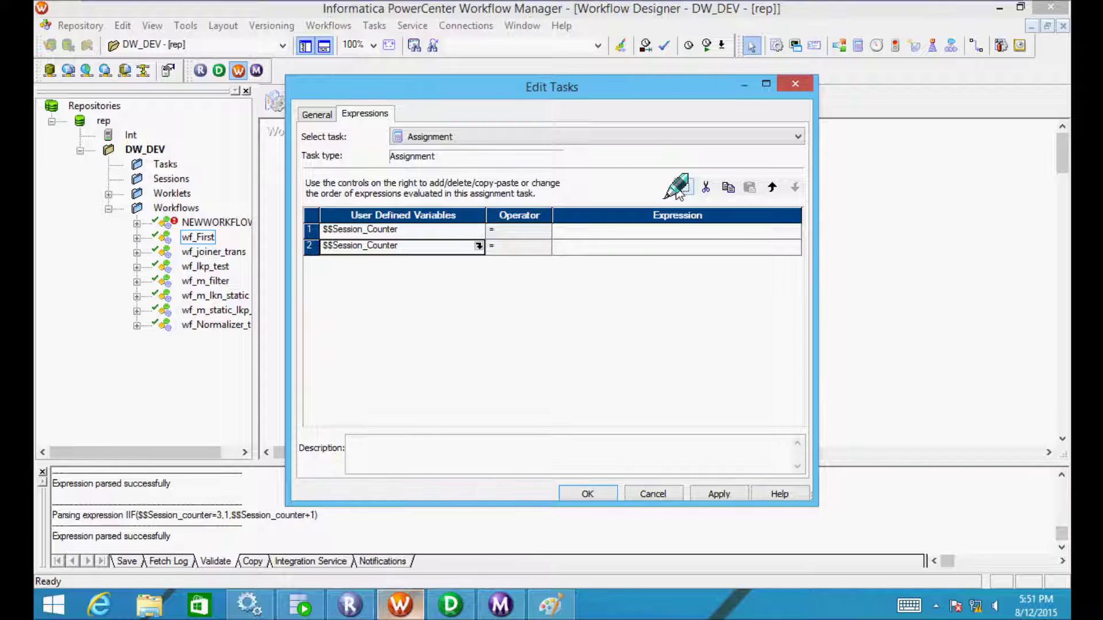
click(680, 193)
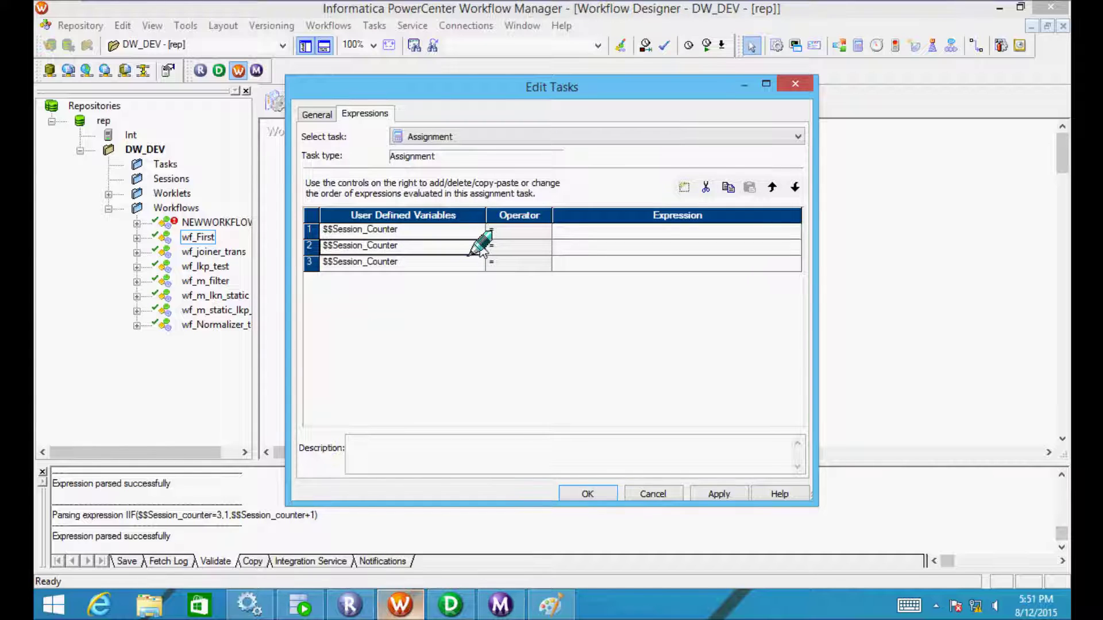
Assign the $$Mapping variable to the second expression row and $$Session to the third row
click(478, 262)
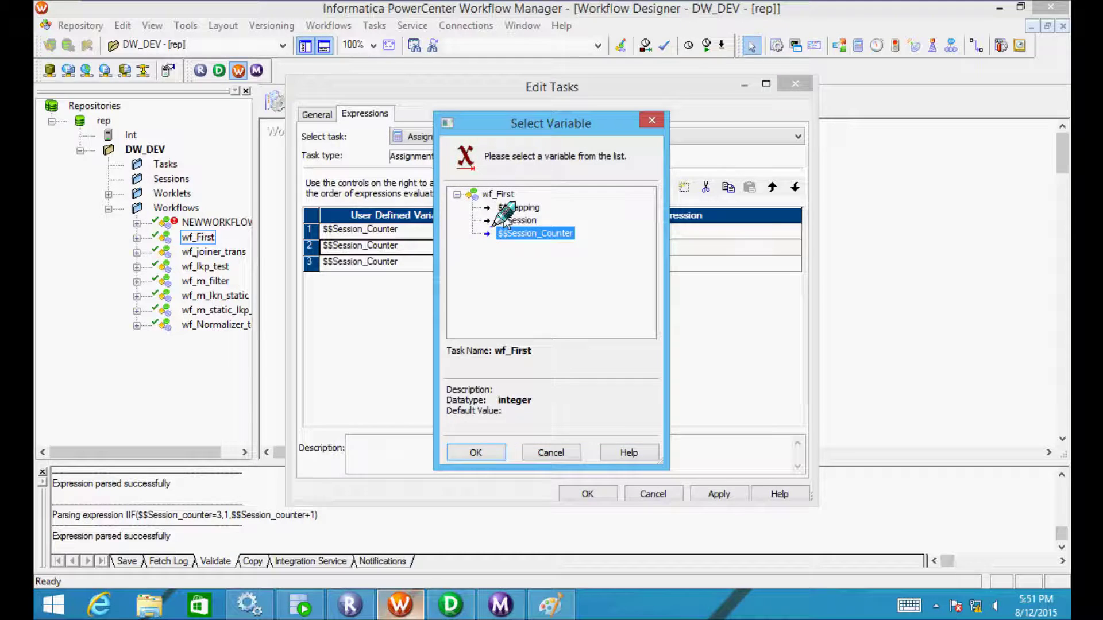
click(515, 207)
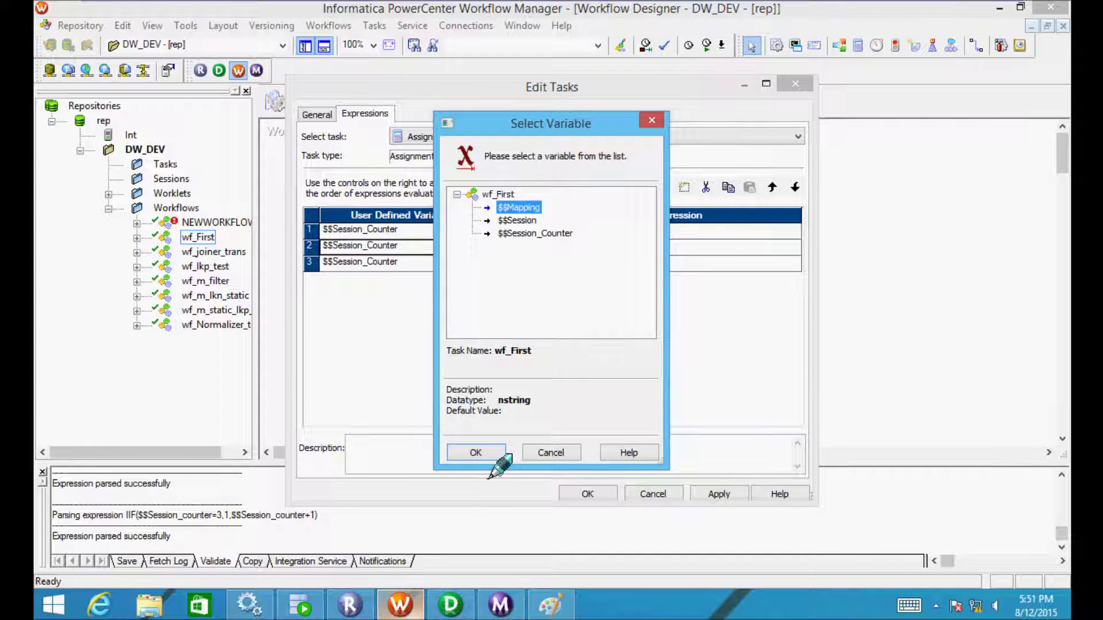
click(492, 454)
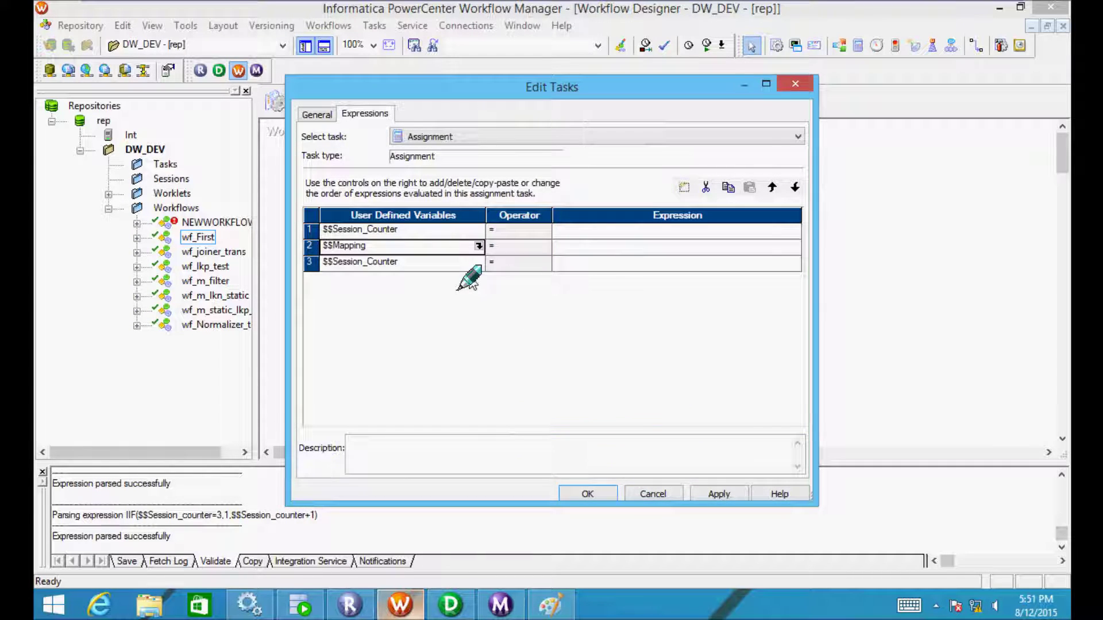
click(475, 265)
click(475, 265)
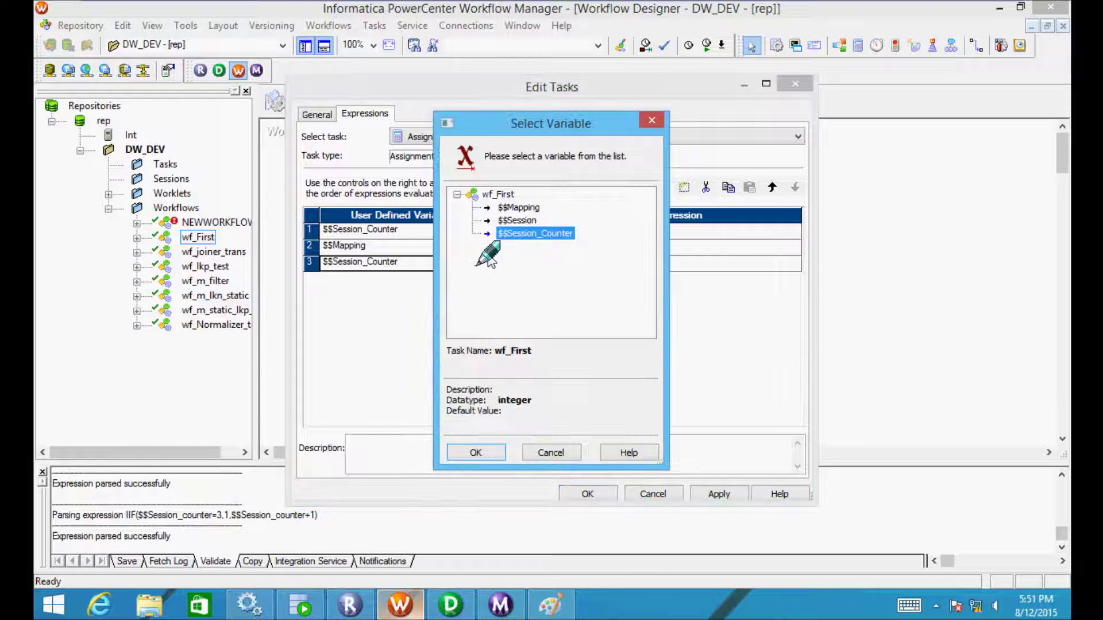
click(513, 221)
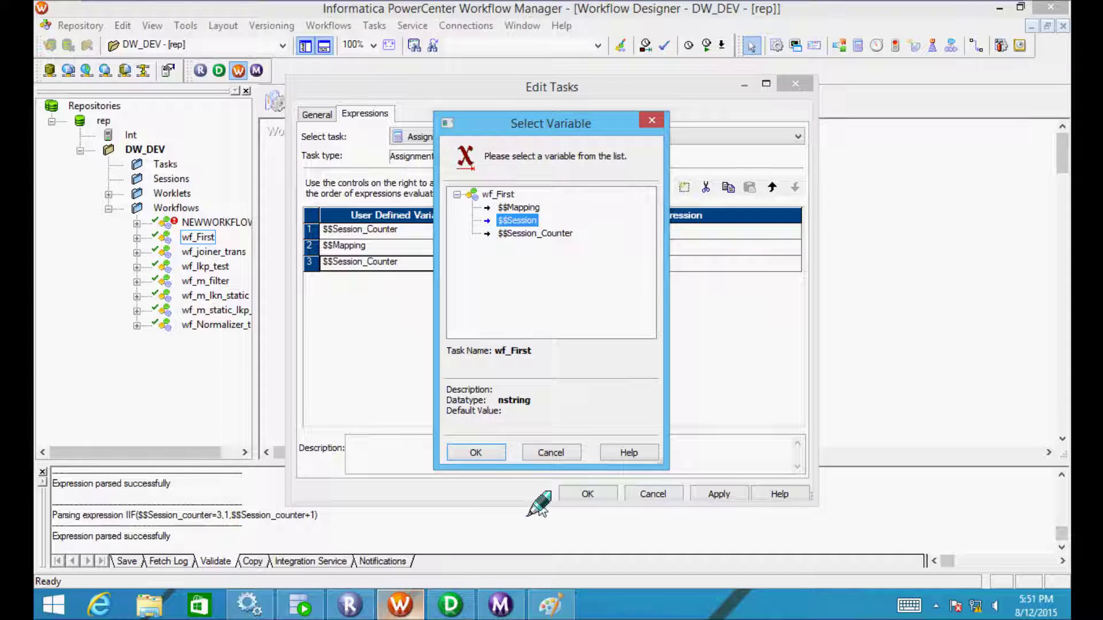
click(476, 452)
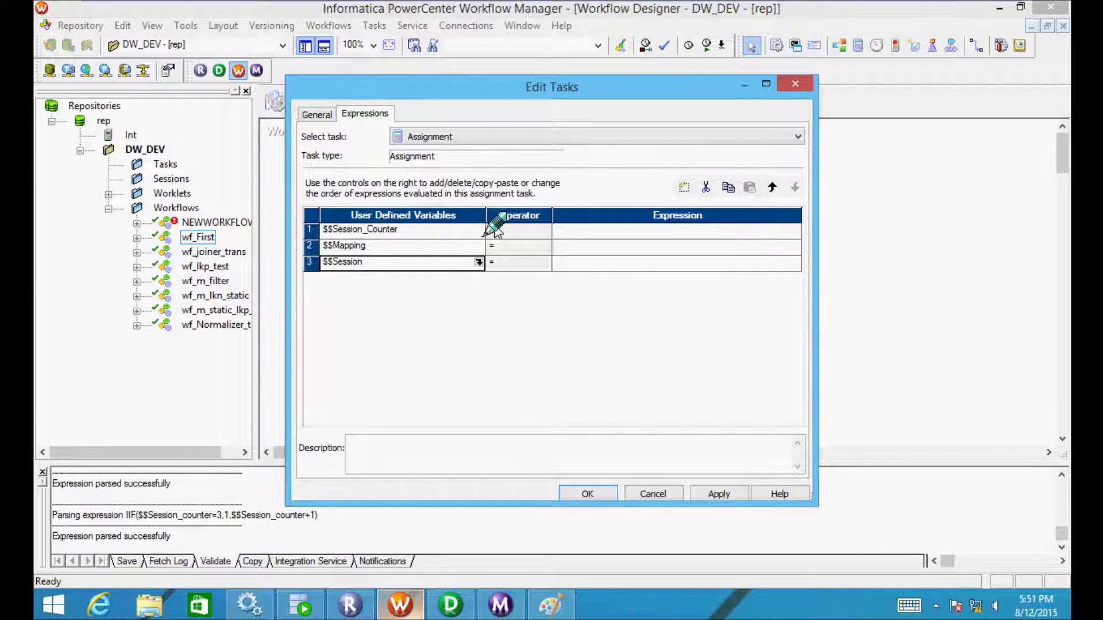
Write the expression IIF($$Session_Counter=3,1,$$Session_Counter+1) for the $$Session_Counter variable in the first row
click(509, 236)
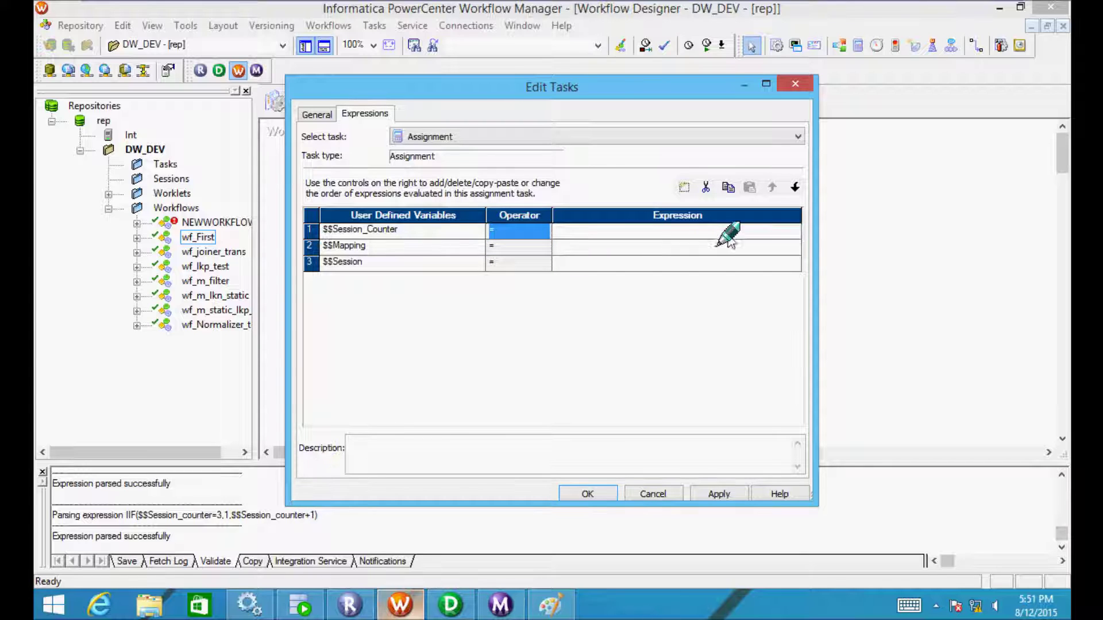
click(754, 232)
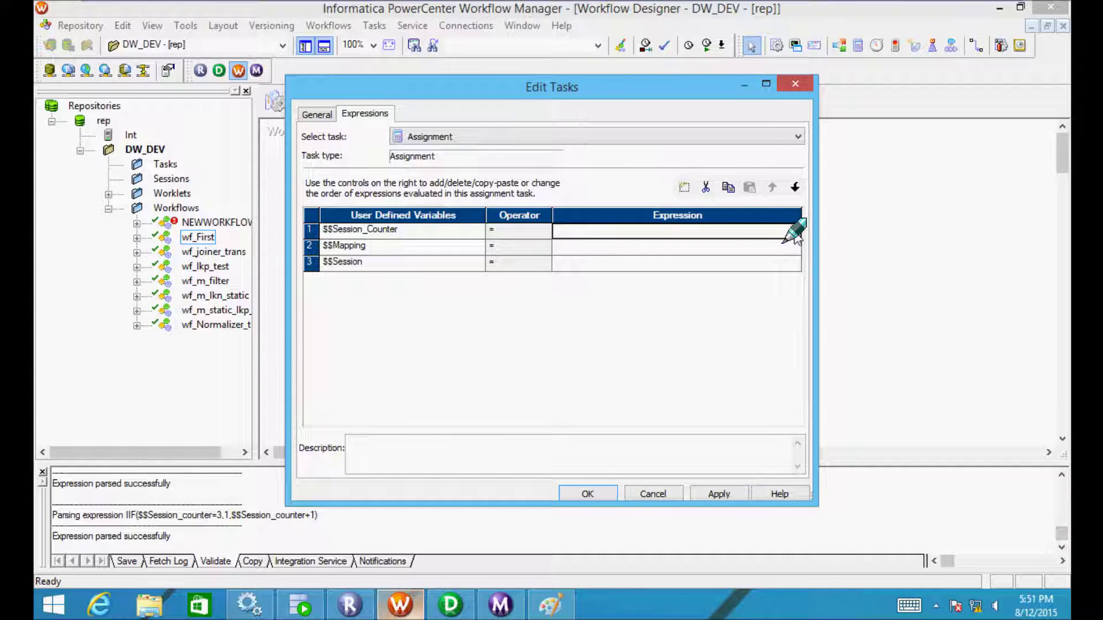
click(795, 232)
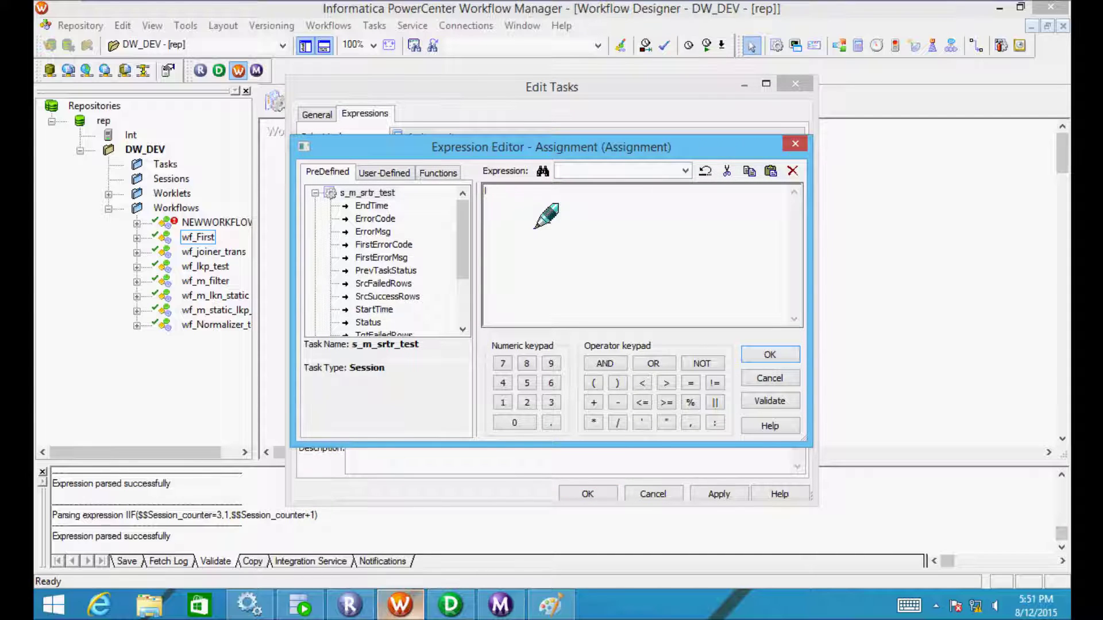
text(IIF()
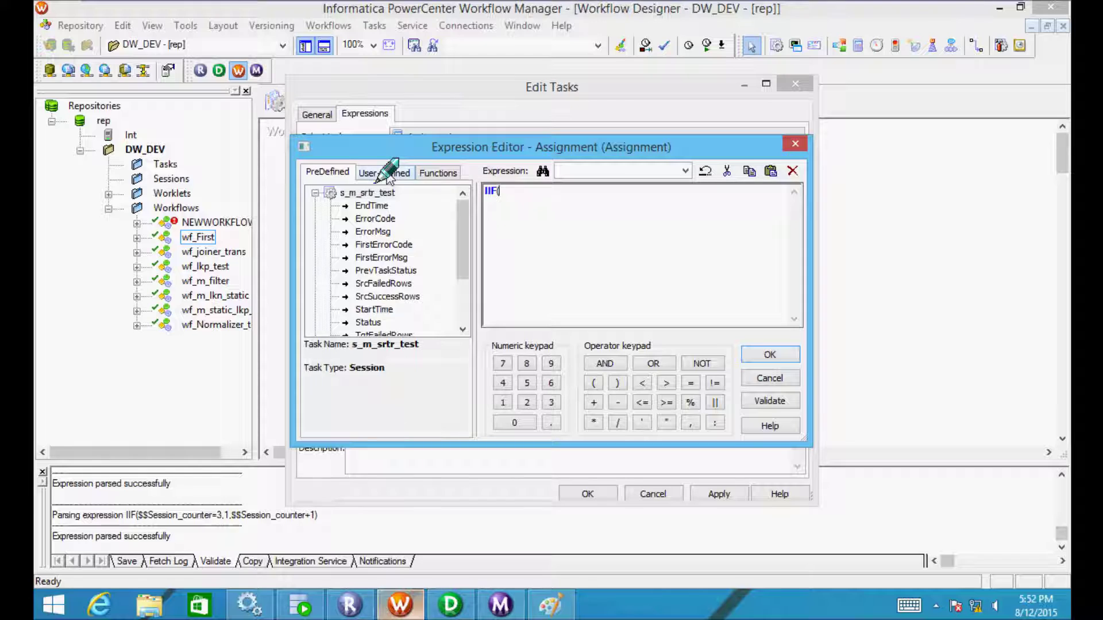
click(384, 173)
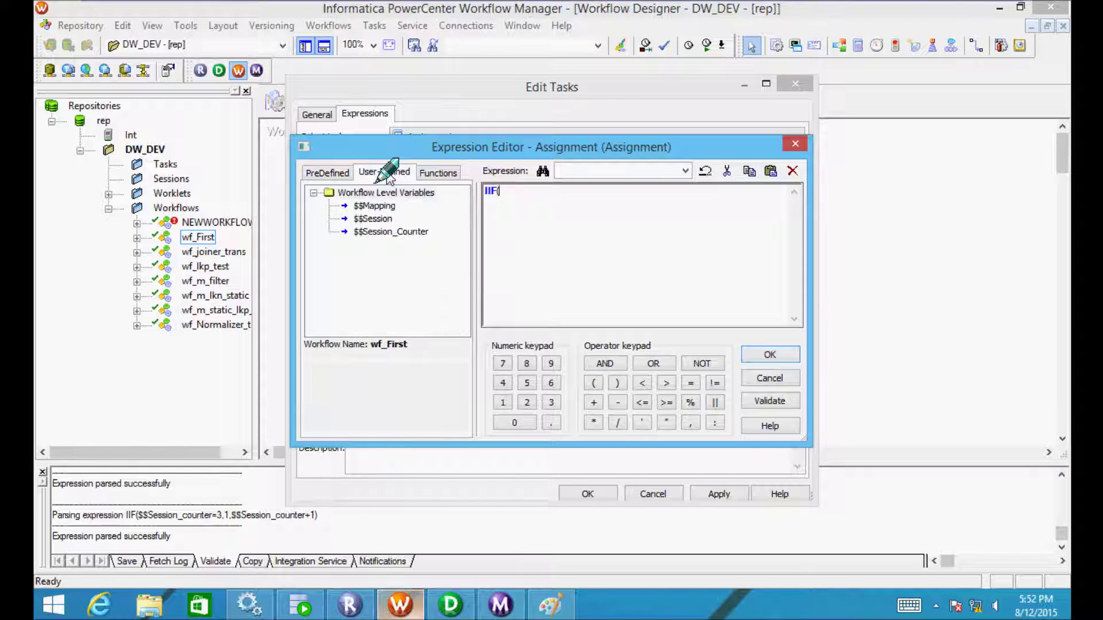
double_click(376, 232)
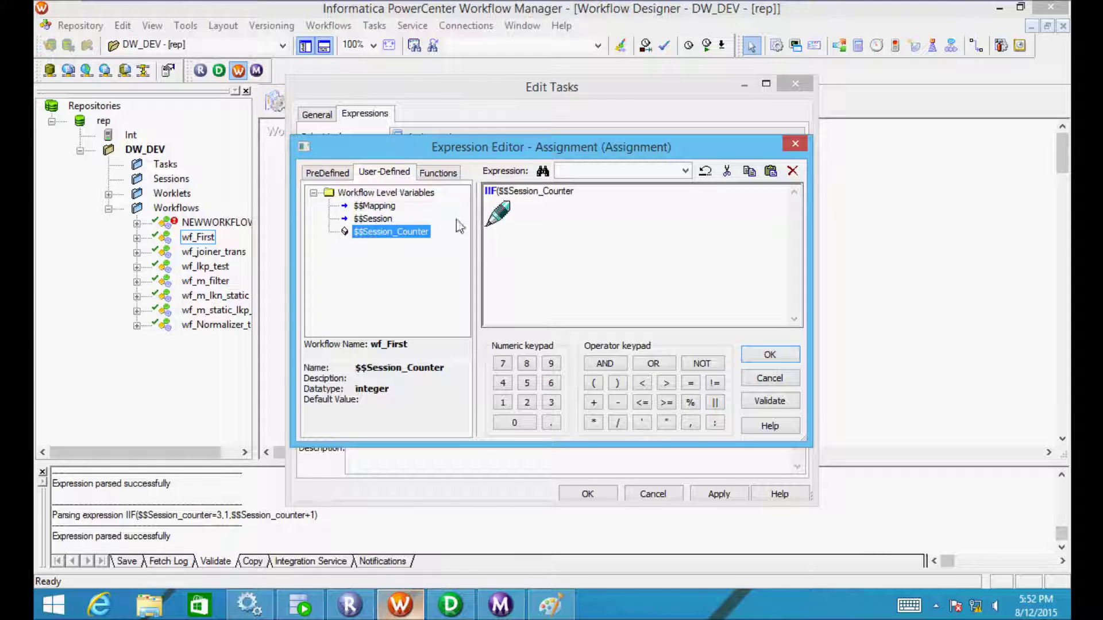
click(571, 201)
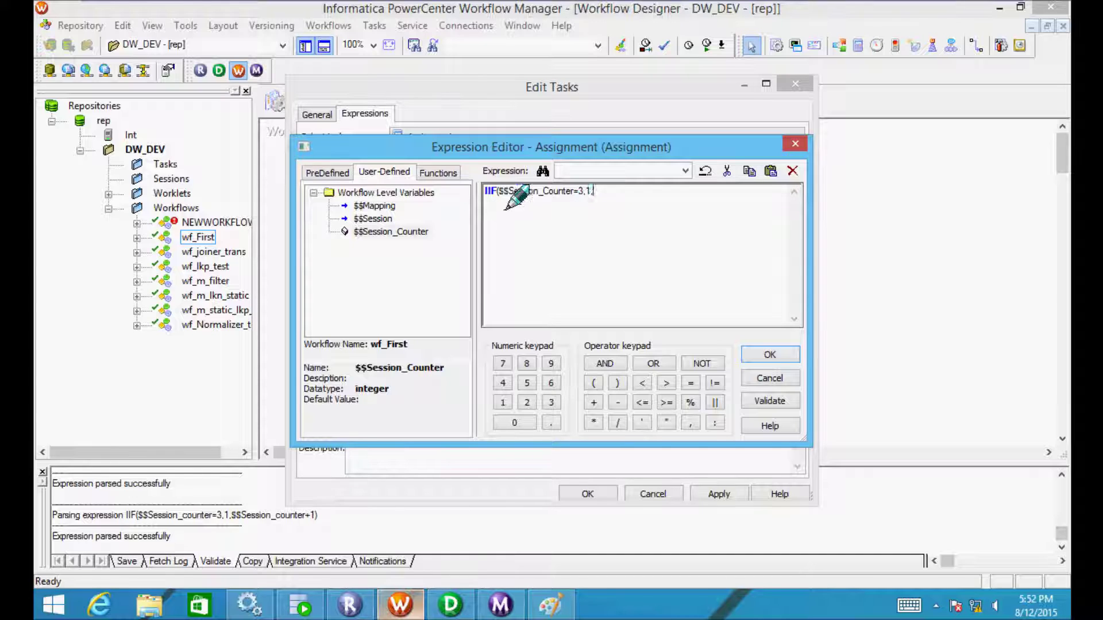
text(,)
double_click(391, 231)
click(391, 232)
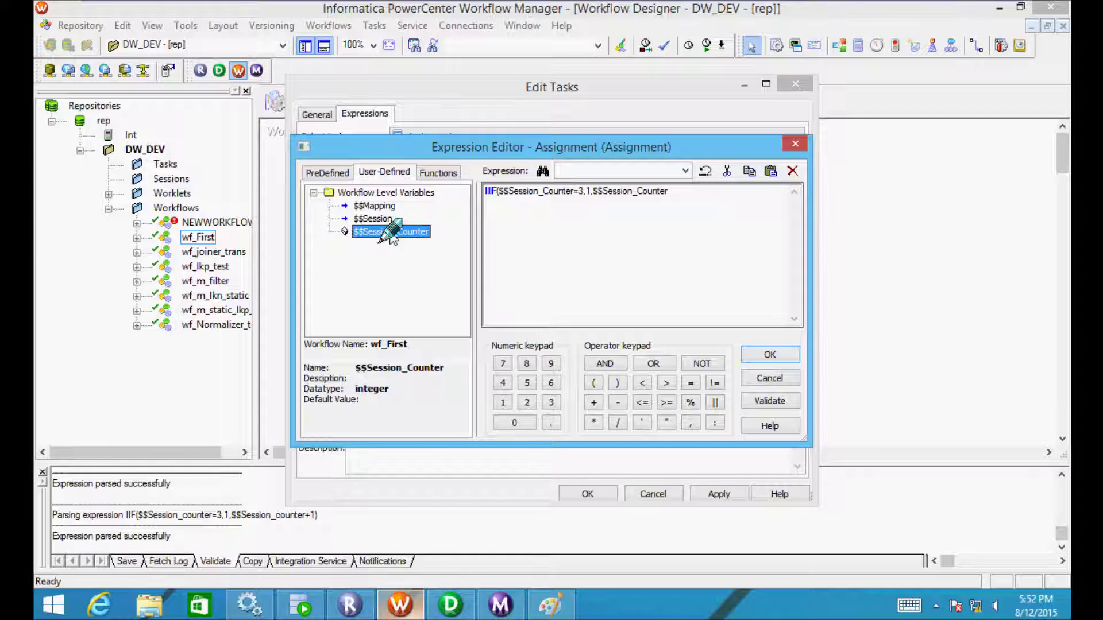
click(670, 202)
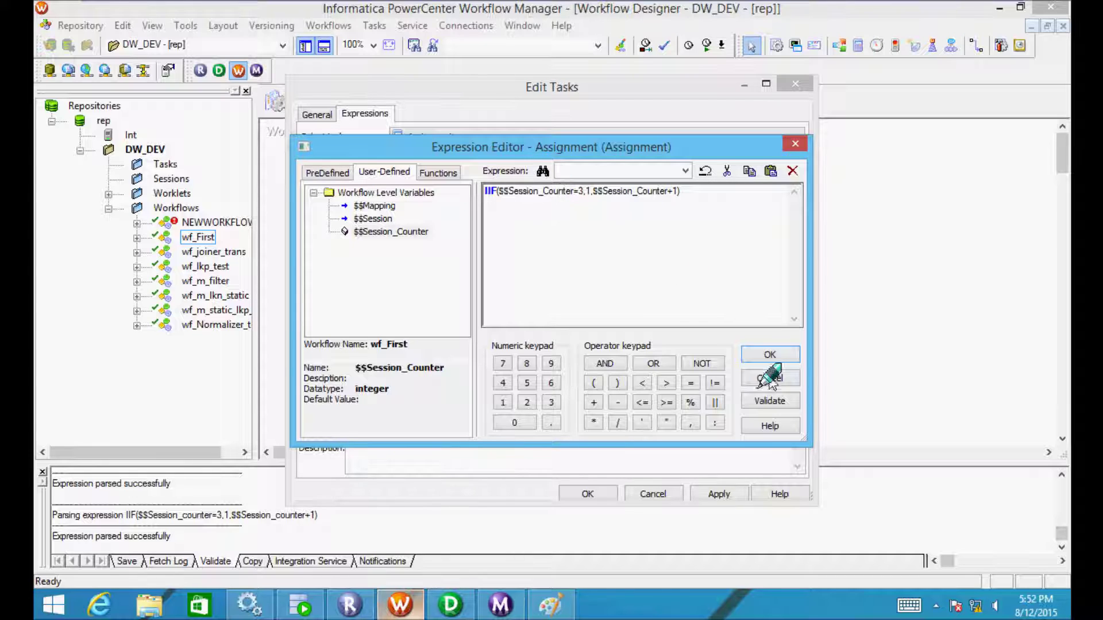
Validate the $$Session_Counter expression and accept it into the Assignment task
click(767, 401)
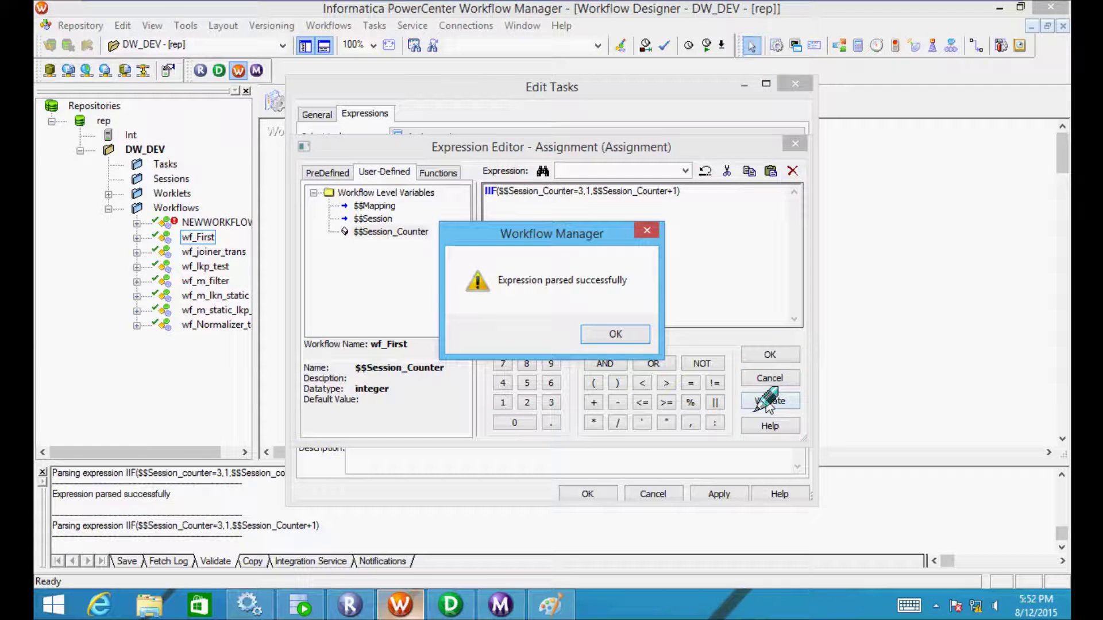
click(615, 334)
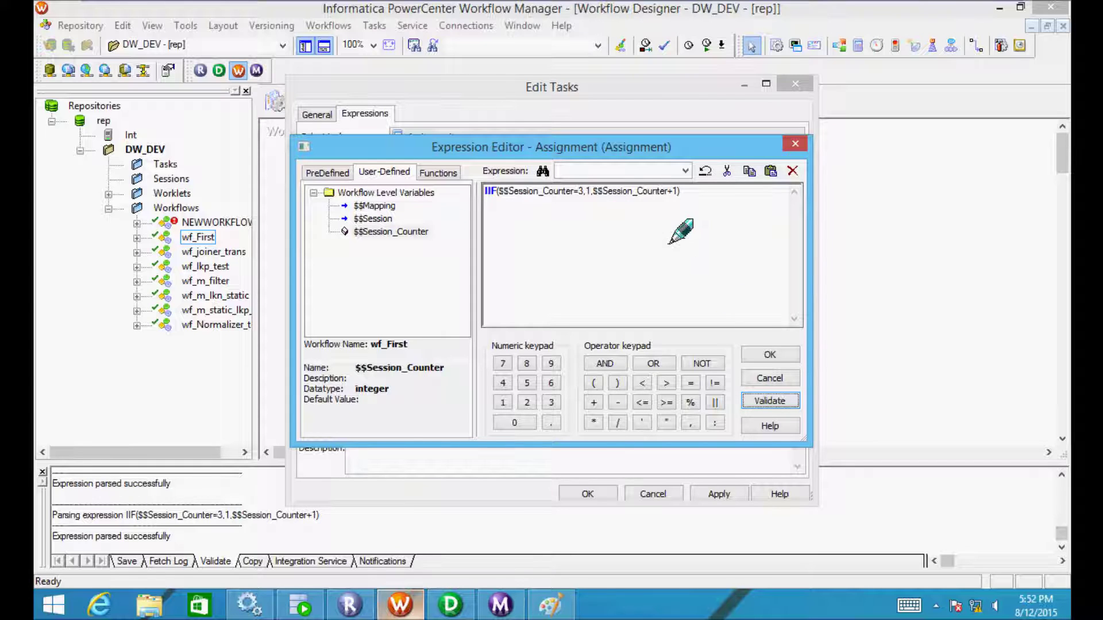
click(761, 356)
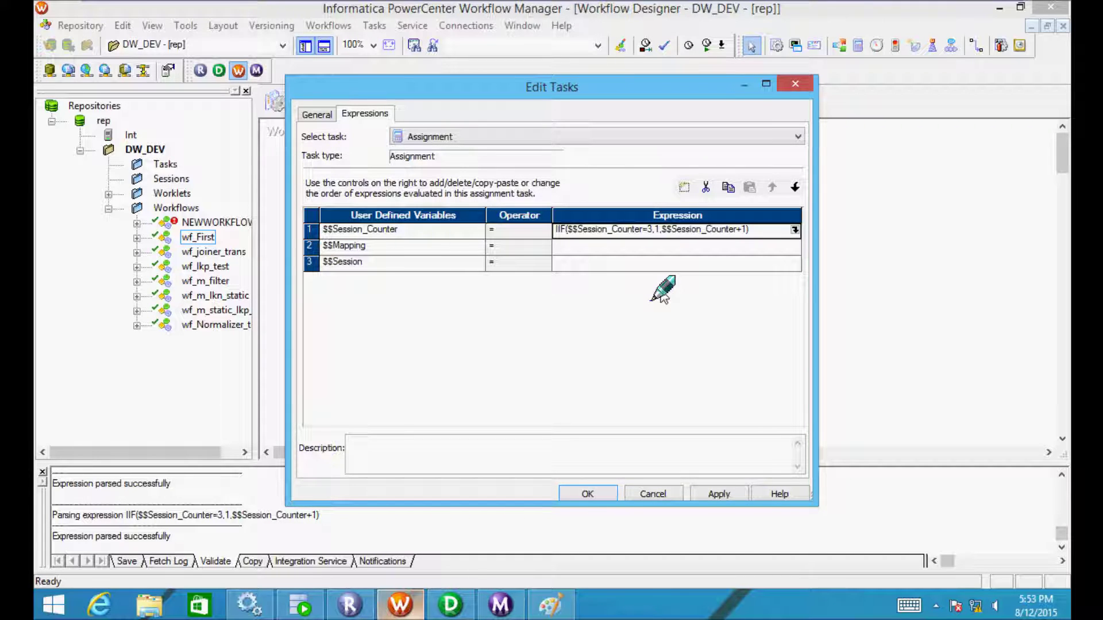
Write the expression 'SP_TEST2' for the $$Mapping variable, checking the mapping name in Designer, and validate and accept it
click(797, 247)
click(798, 247)
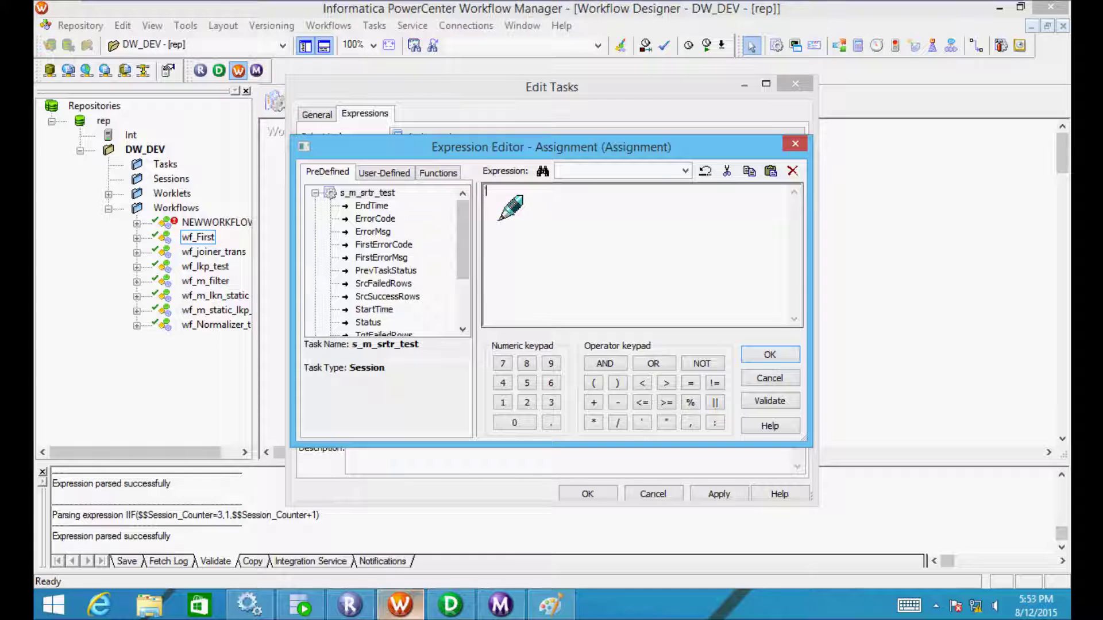
drag(483, 155, 533, 201)
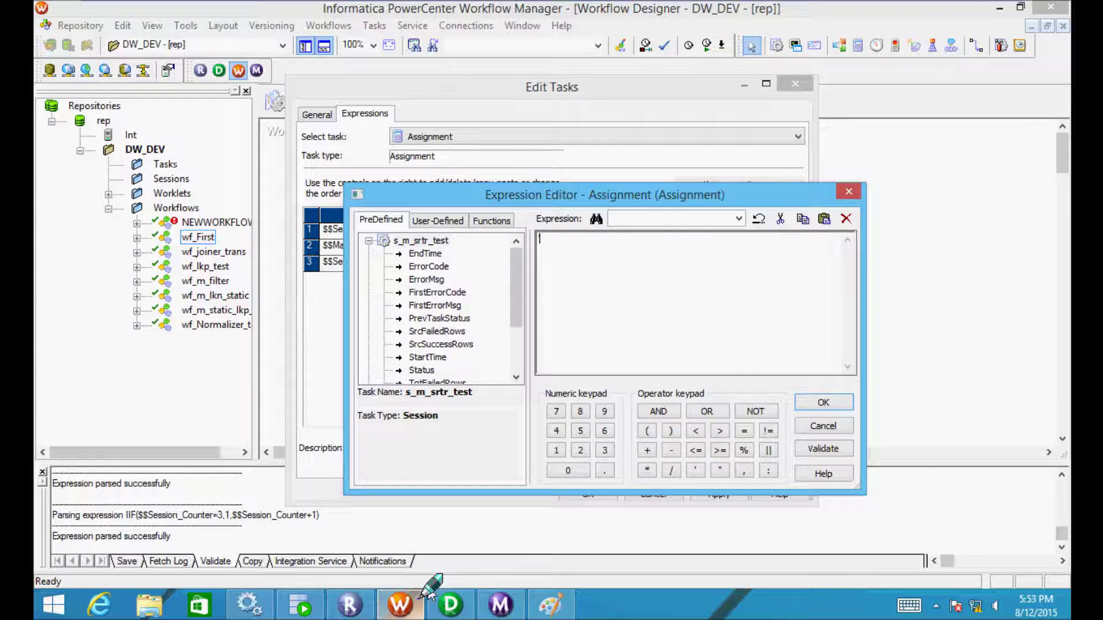
click(450, 603)
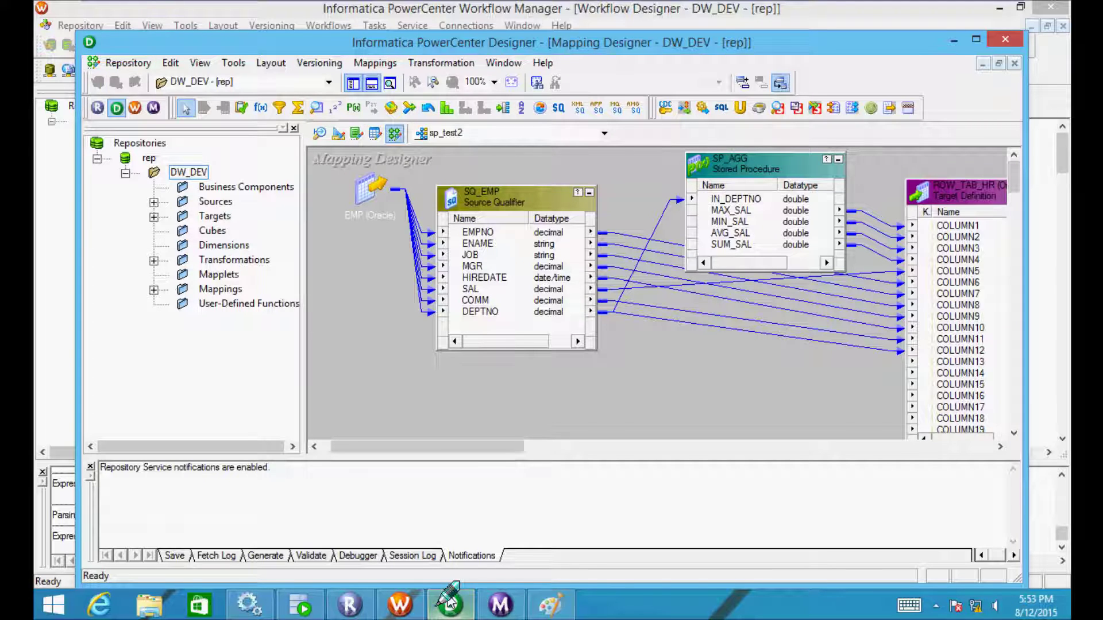
click(450, 603)
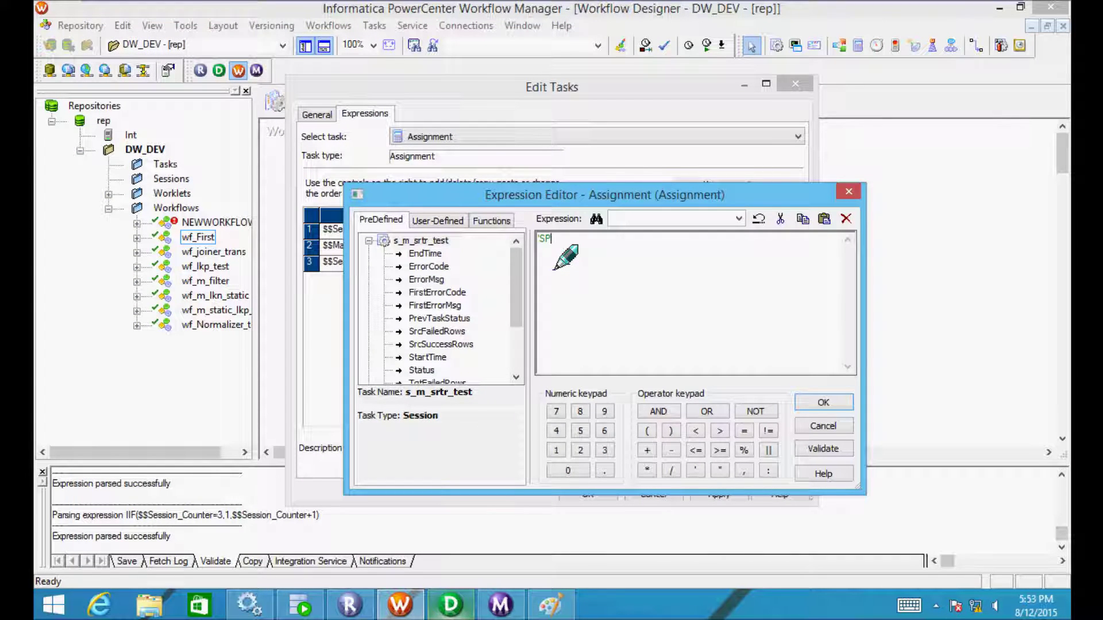
text(_TEST2')
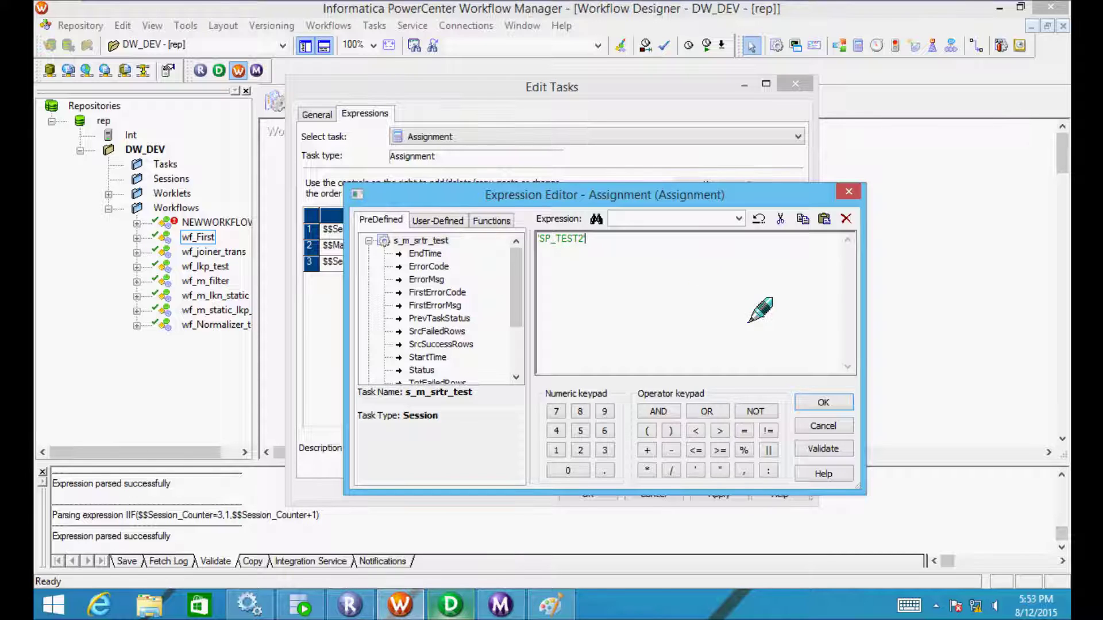
click(822, 449)
click(665, 382)
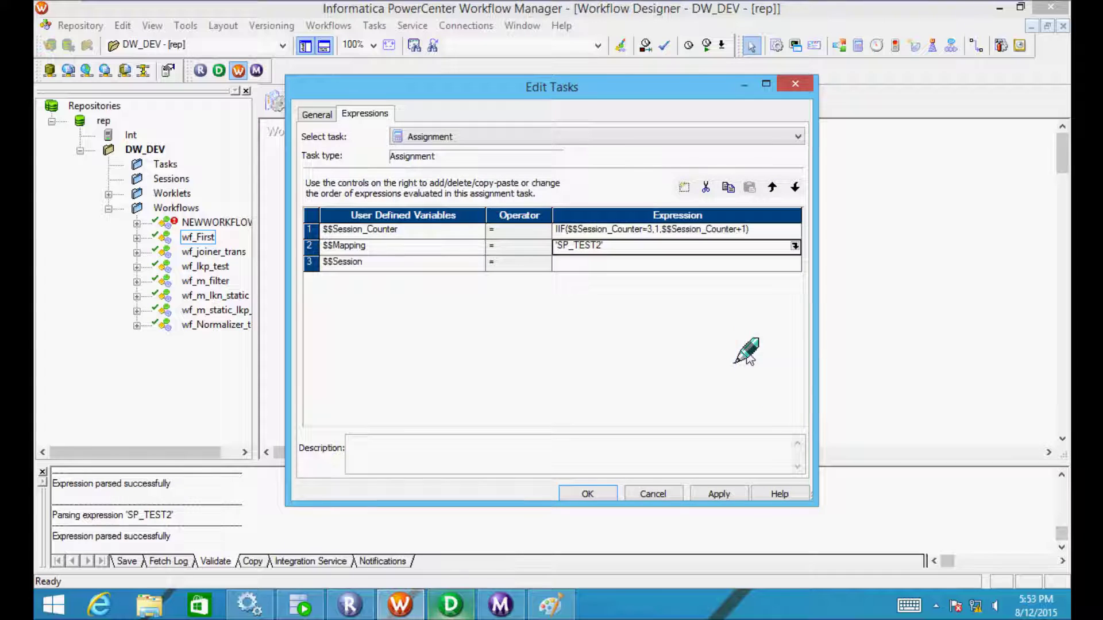
Write and validate the expression 'STR_TEST_SP_TEST' for the $$Session variable, and accept the Assignment task's edits
drag(605, 92, 678, 193)
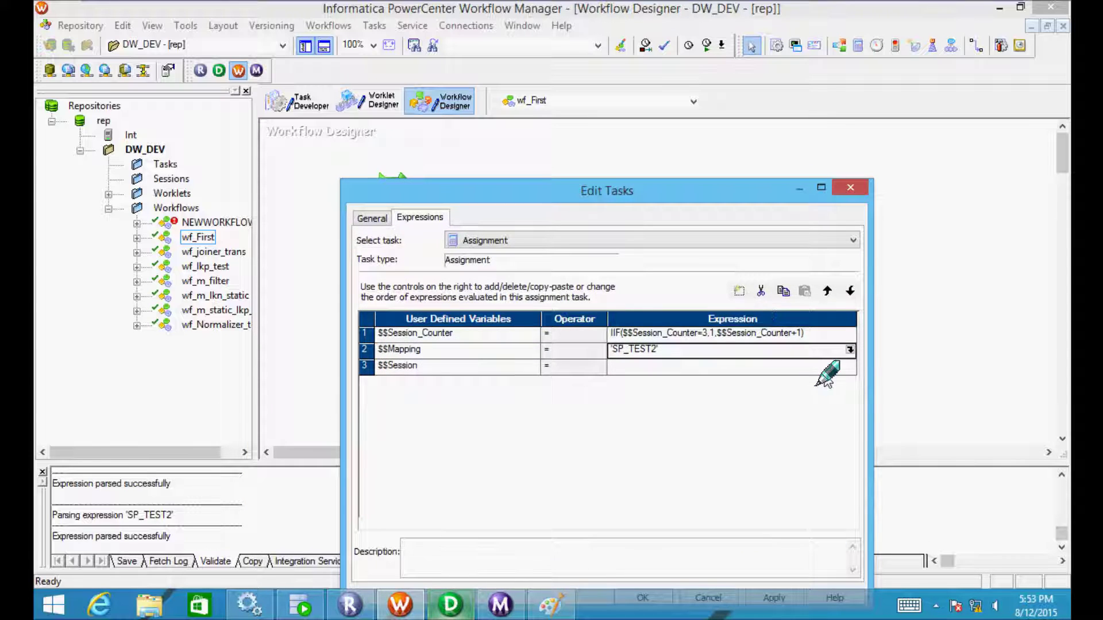
click(847, 371)
click(848, 371)
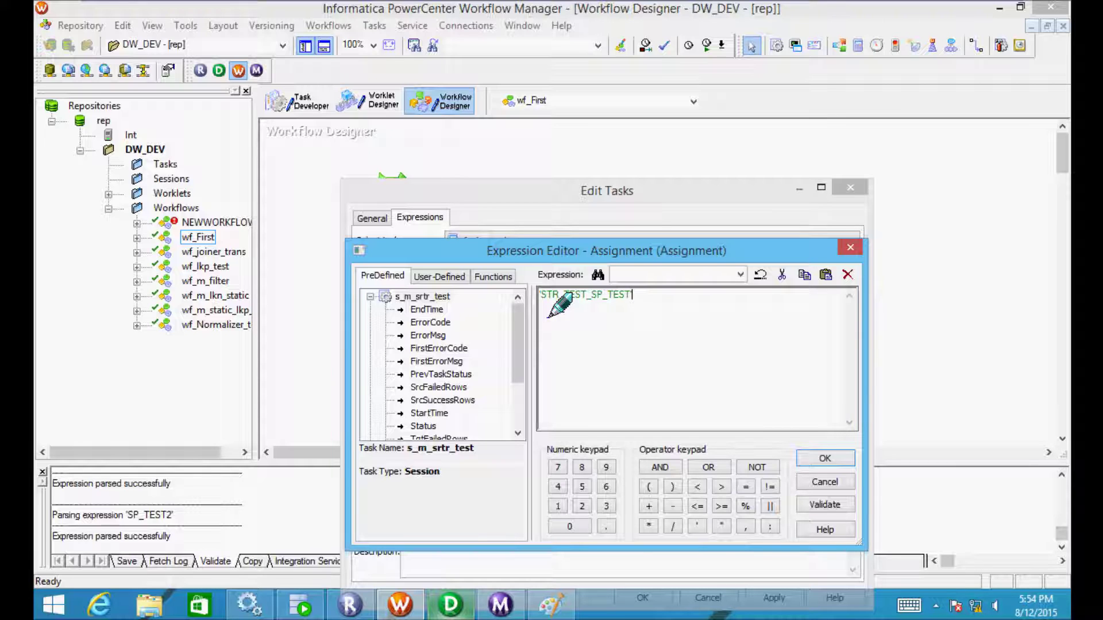
click(828, 505)
click(671, 440)
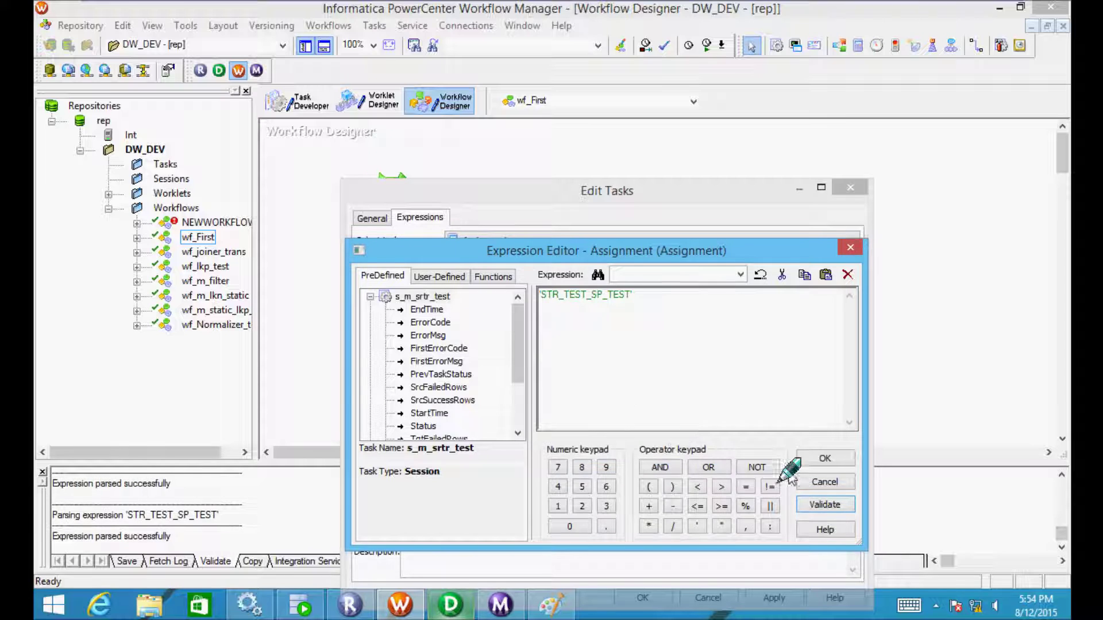
click(825, 460)
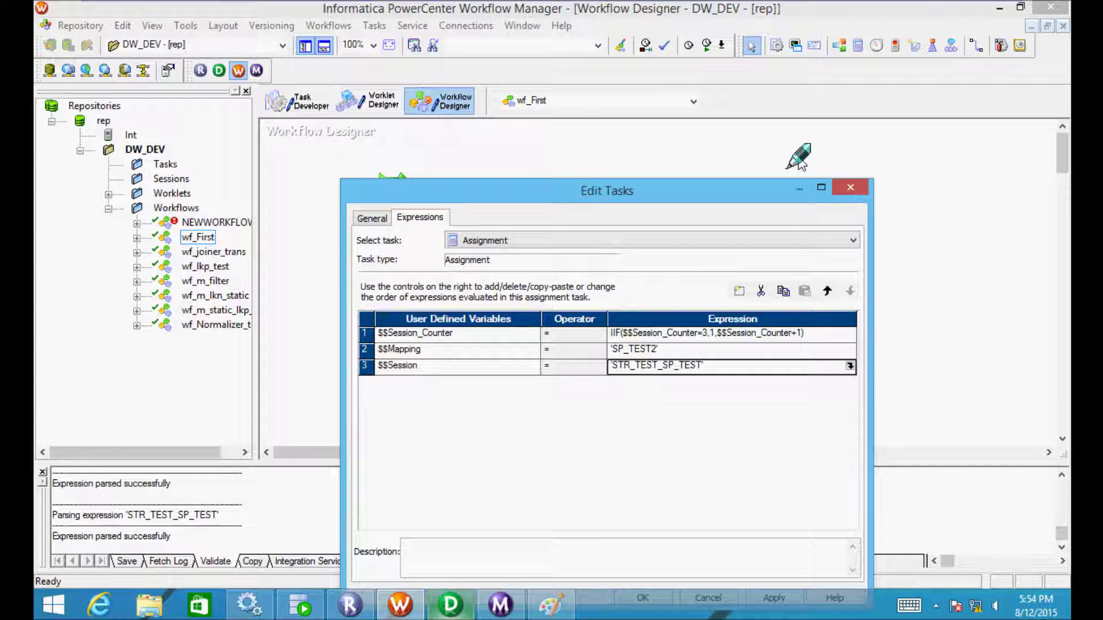
drag(759, 195, 783, 90)
click(801, 500)
click(666, 500)
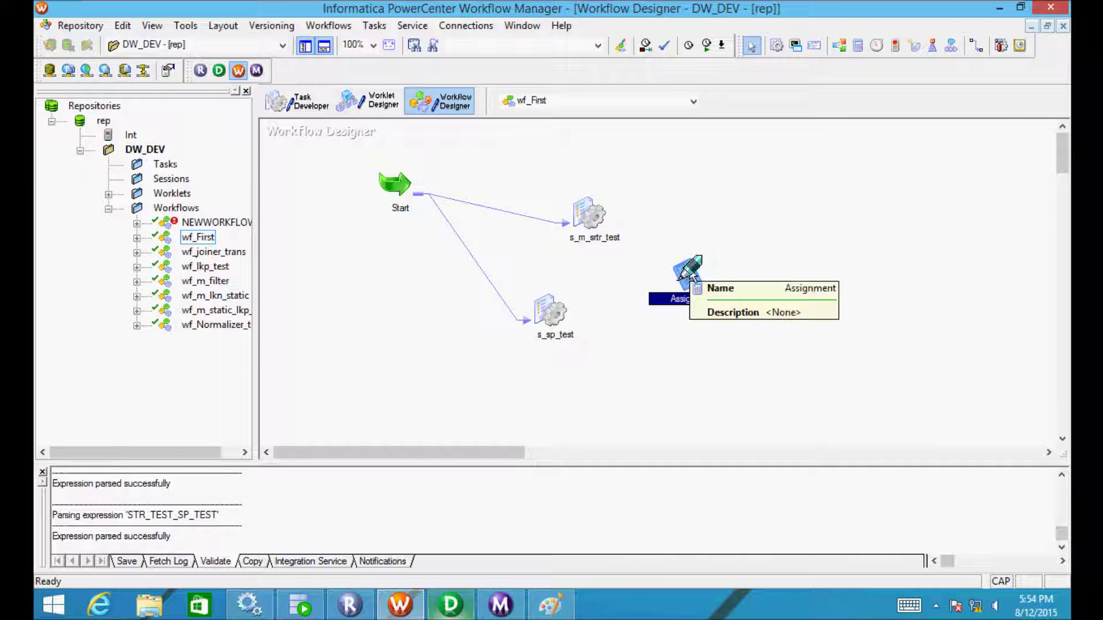
Link the s_m_srtr_test session to the Assignment task
click(971, 46)
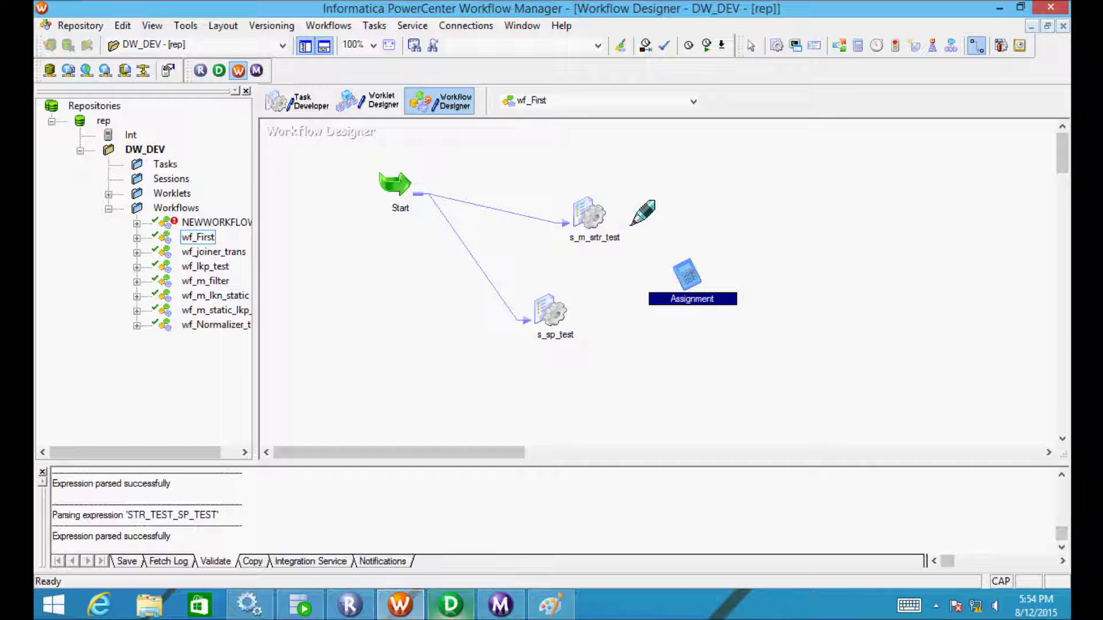
mouse_move(587, 217)
mouse_down()
mouse_move(636, 239)
mouse_move(660, 286)
mouse_up()
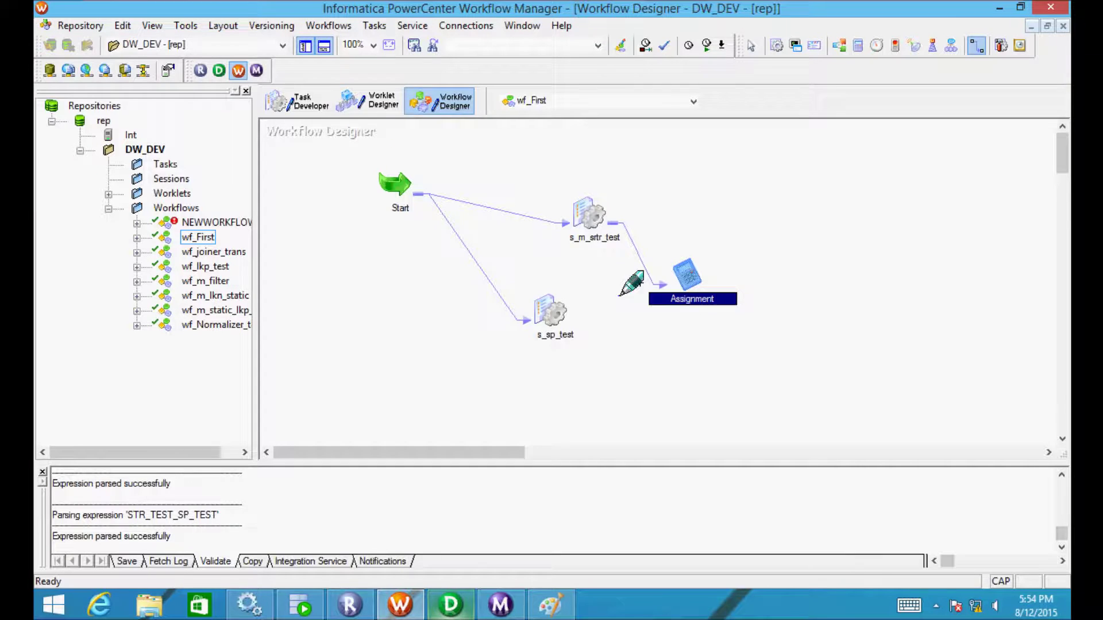
key(Escape)
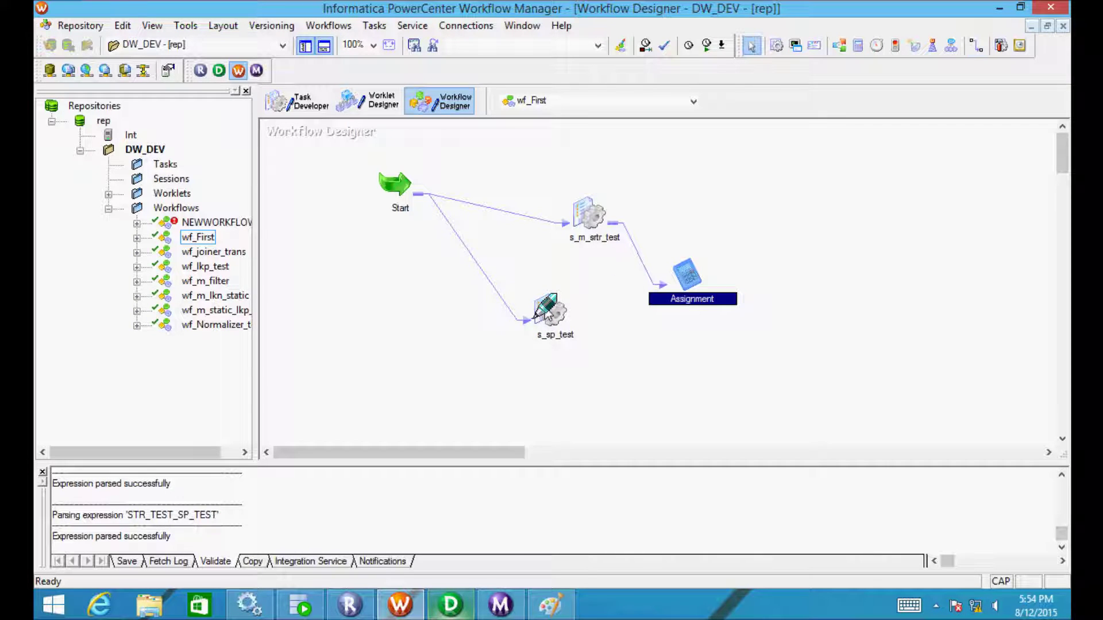
Delete the link between Start and the s_sp_test session
click(547, 315)
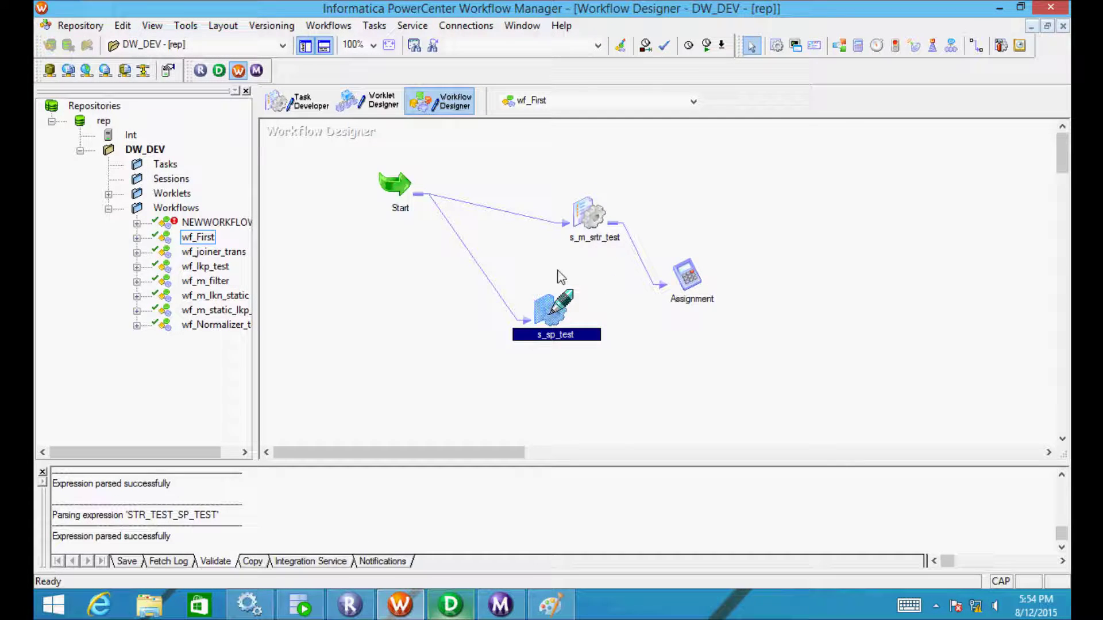
mouse_move(558, 319)
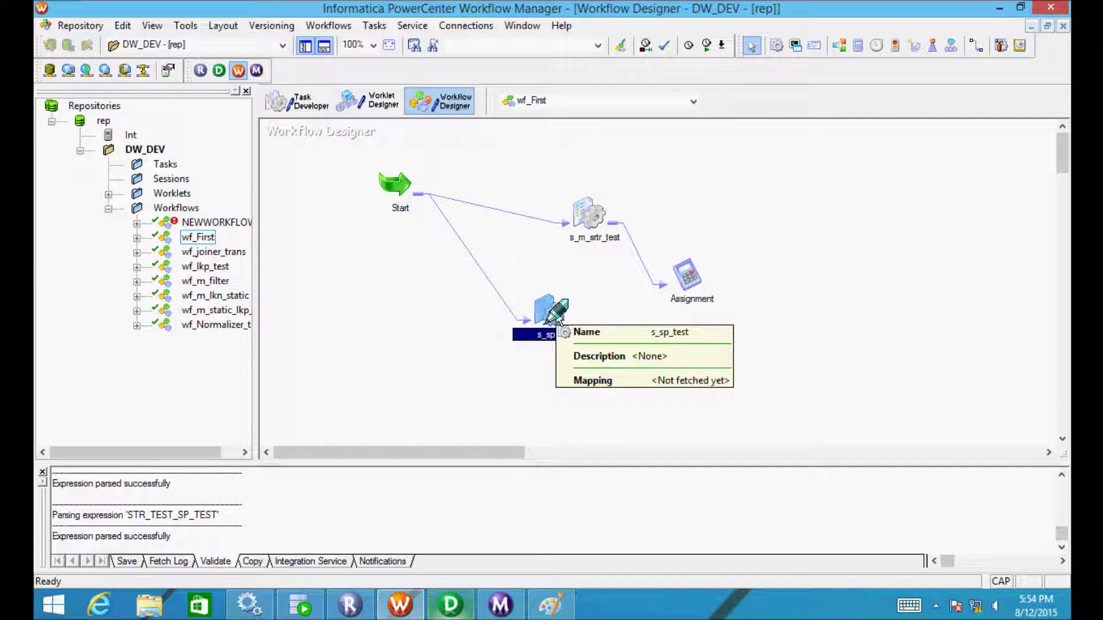
drag(505, 248, 468, 298)
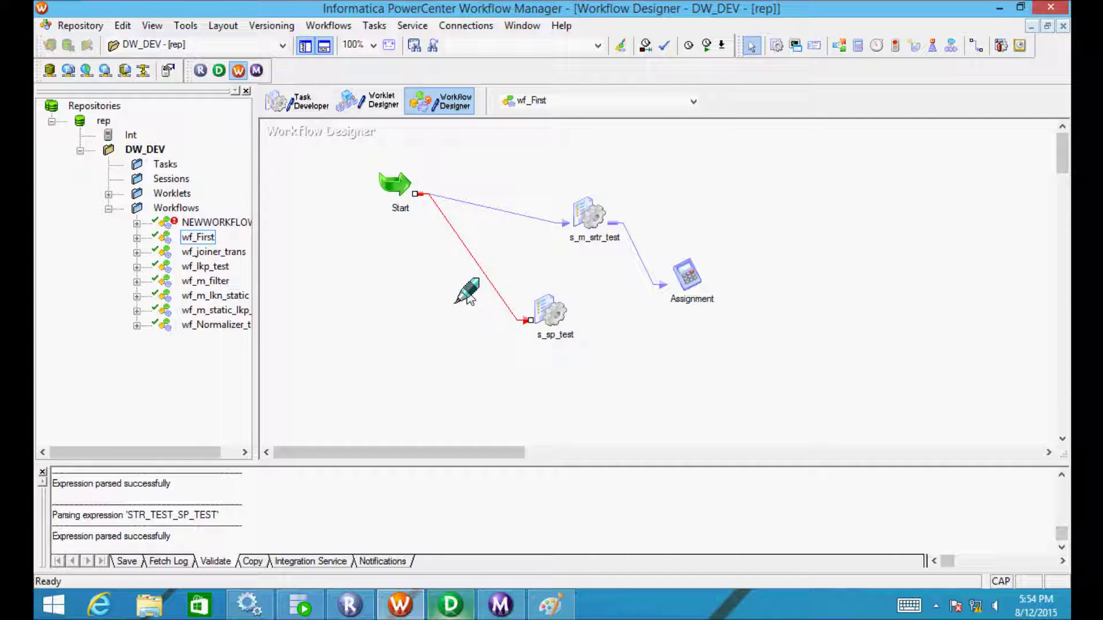
key(Delete)
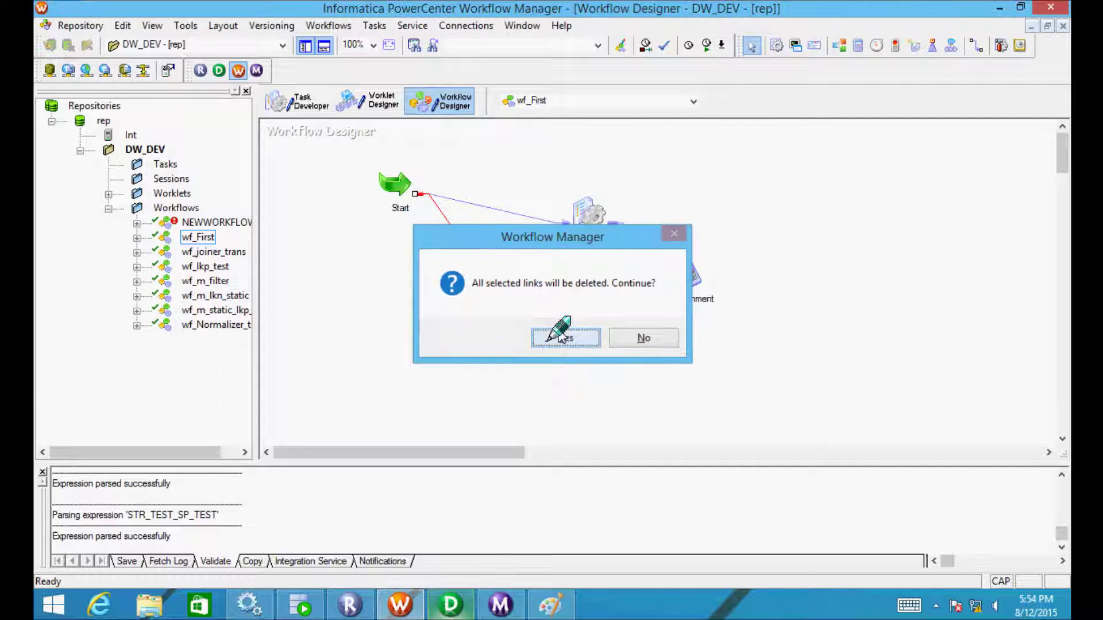
click(560, 337)
Move the s_sp_test session past the Assignment task and link the Assignment task to it
drag(554, 313, 802, 331)
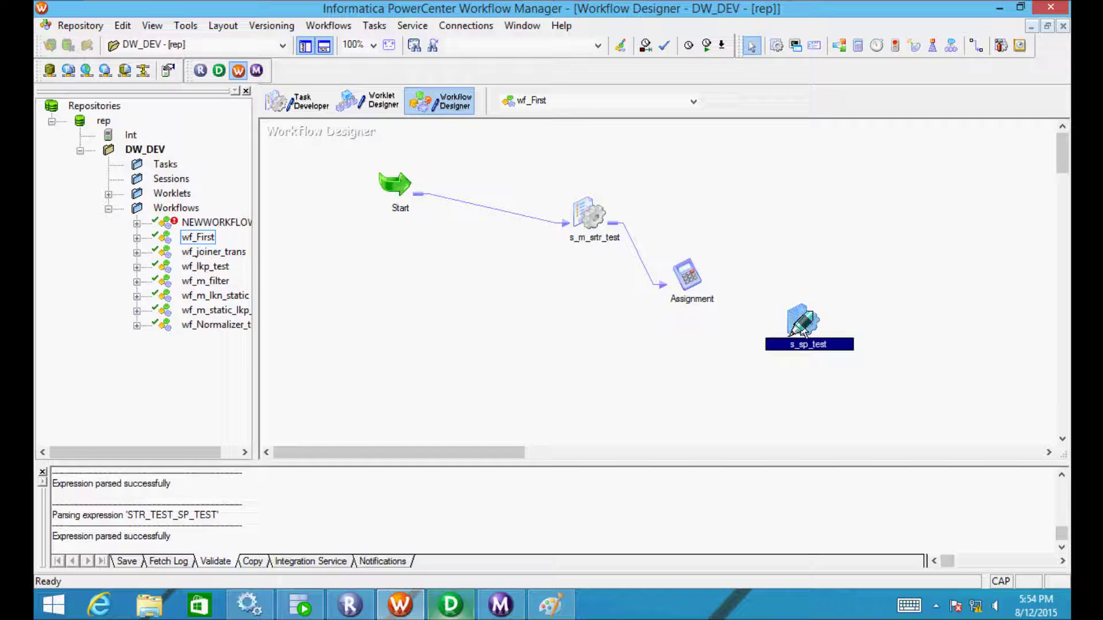
click(976, 45)
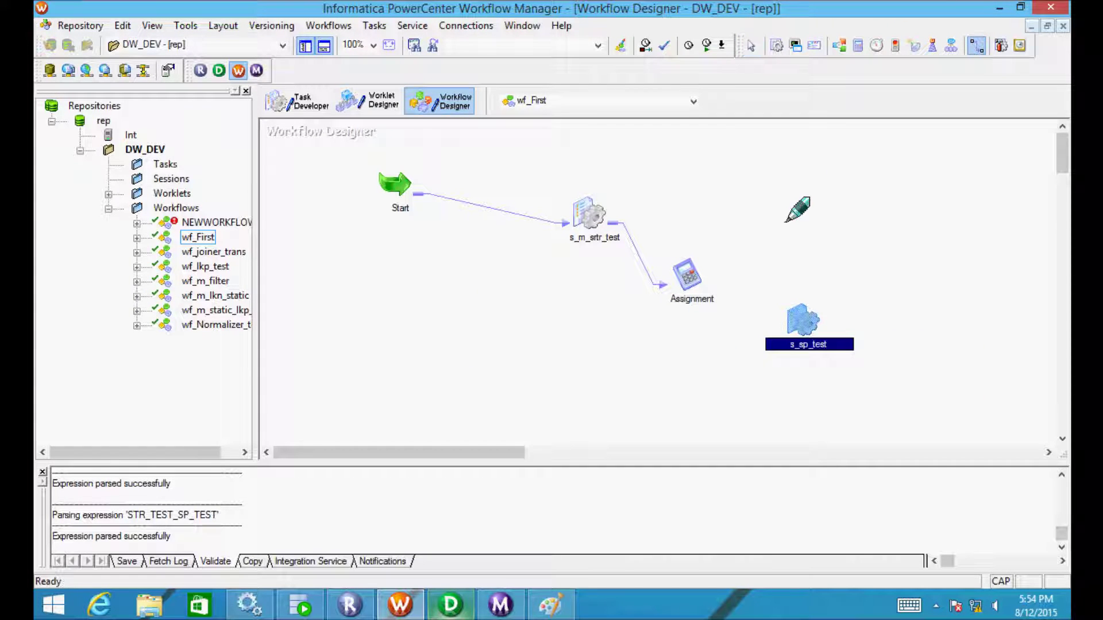
drag(703, 282, 816, 338)
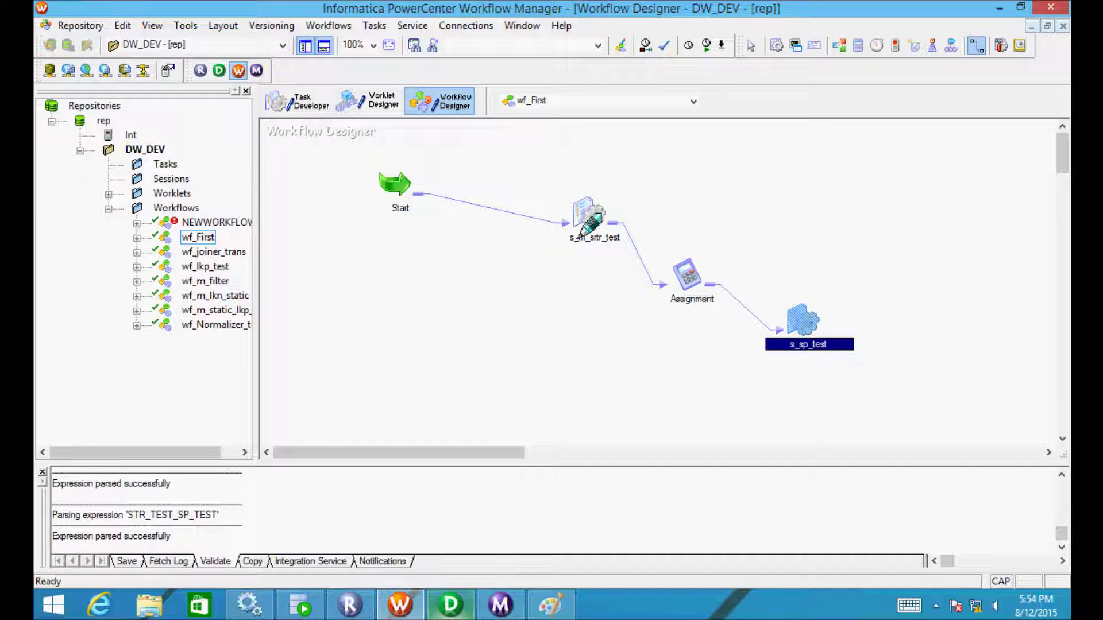
key(Escape)
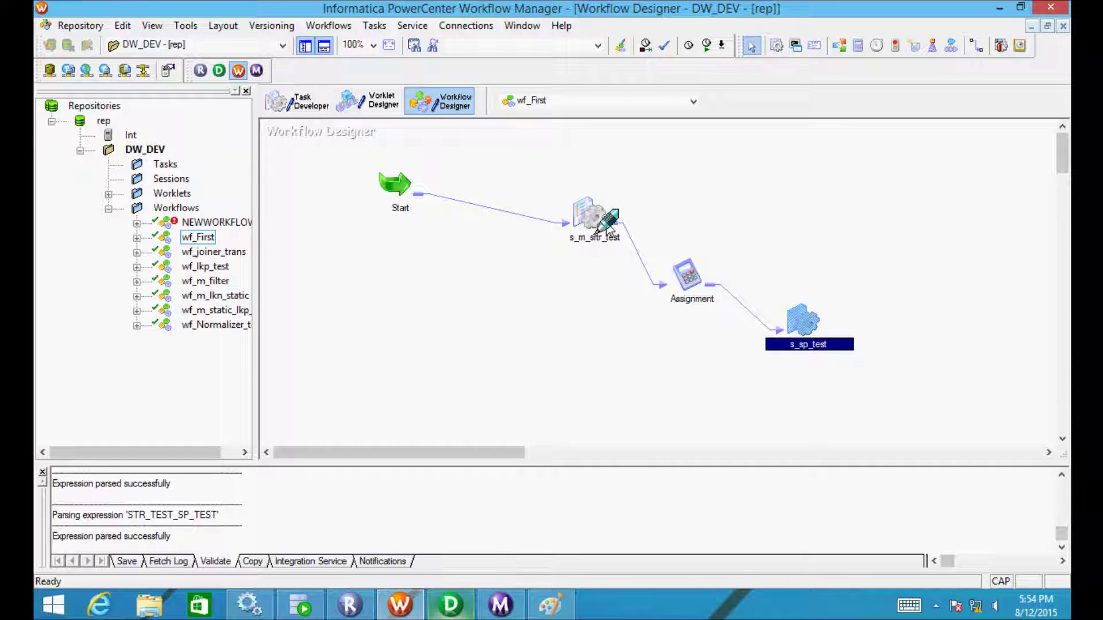
Review the s_sp_test session's general settings and save the wf_First workflow
click(692, 283)
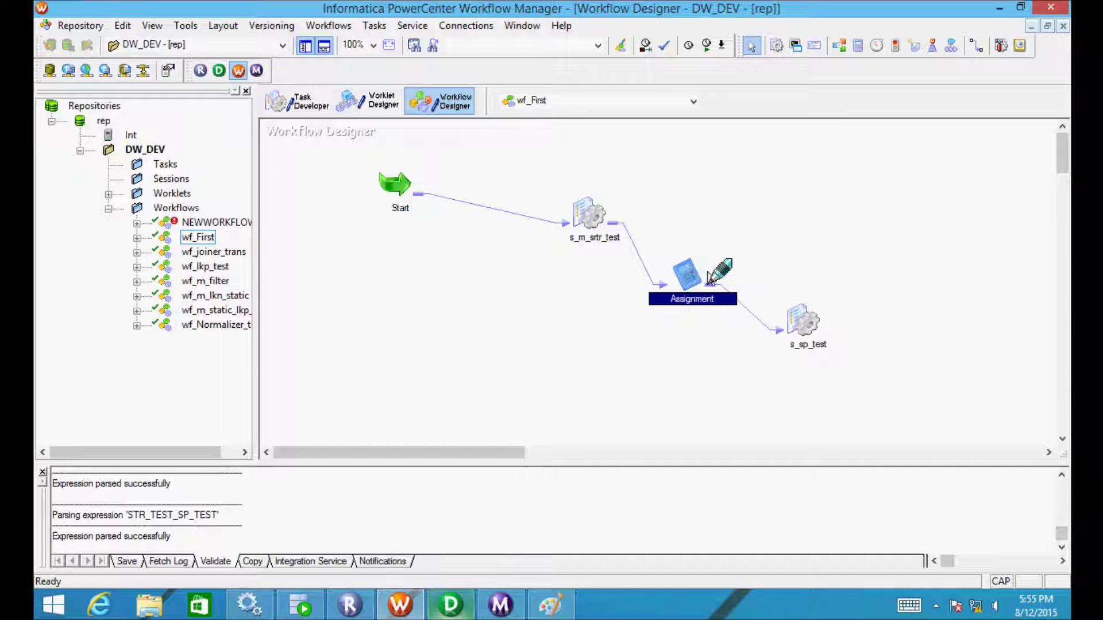
double_click(810, 317)
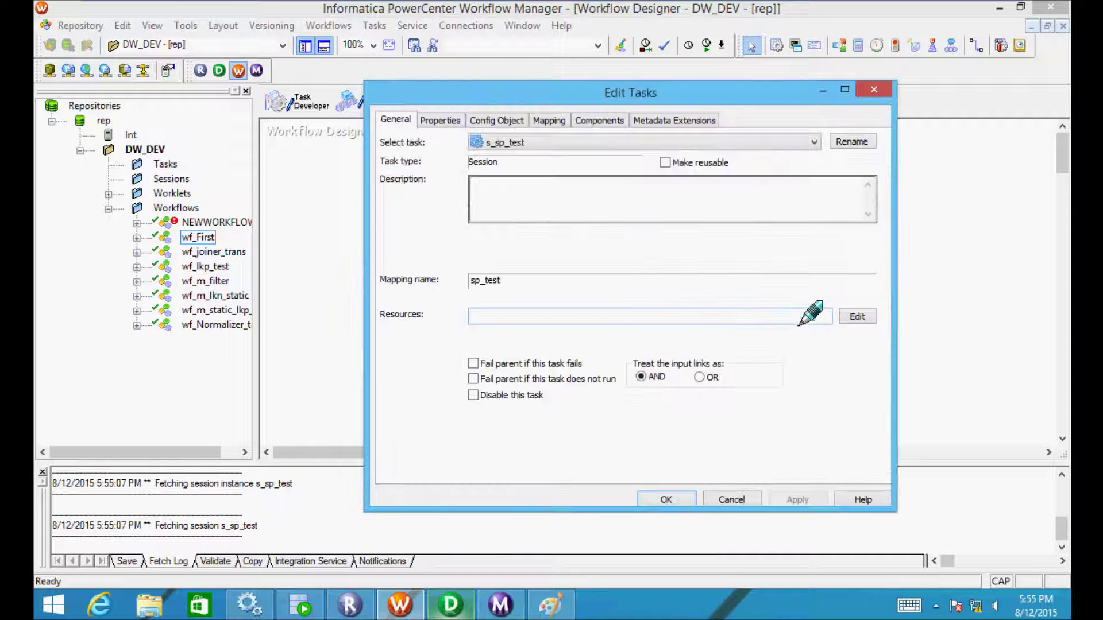
click(667, 499)
key(ctrl+s)
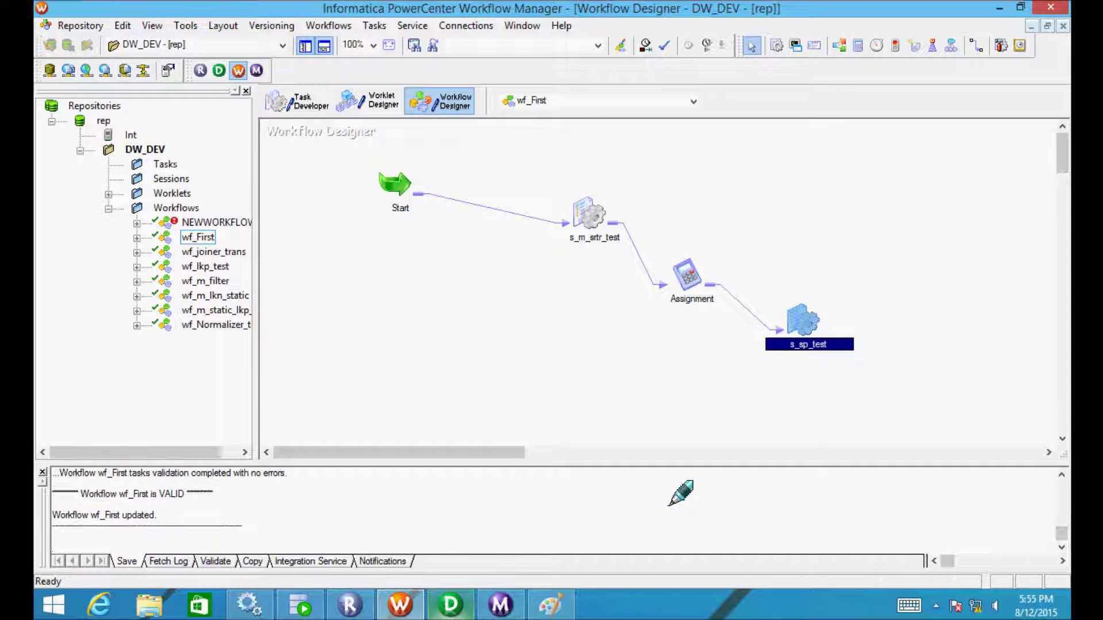
Start the wf_First workflow and follow the progress of its tasks in Workflow Monitor
click(329, 26)
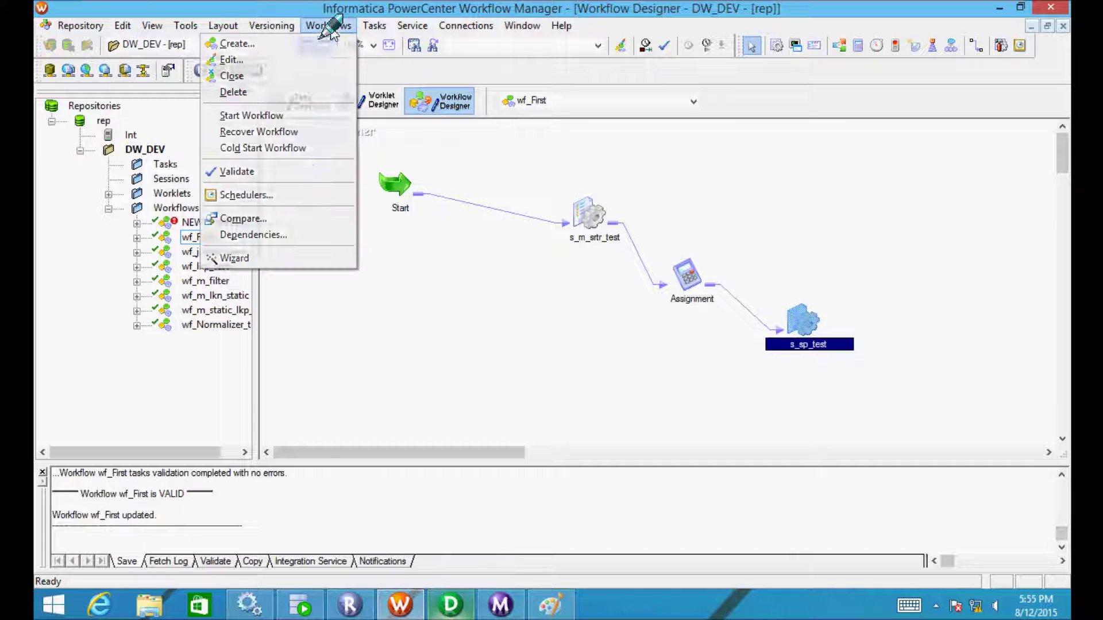
click(244, 115)
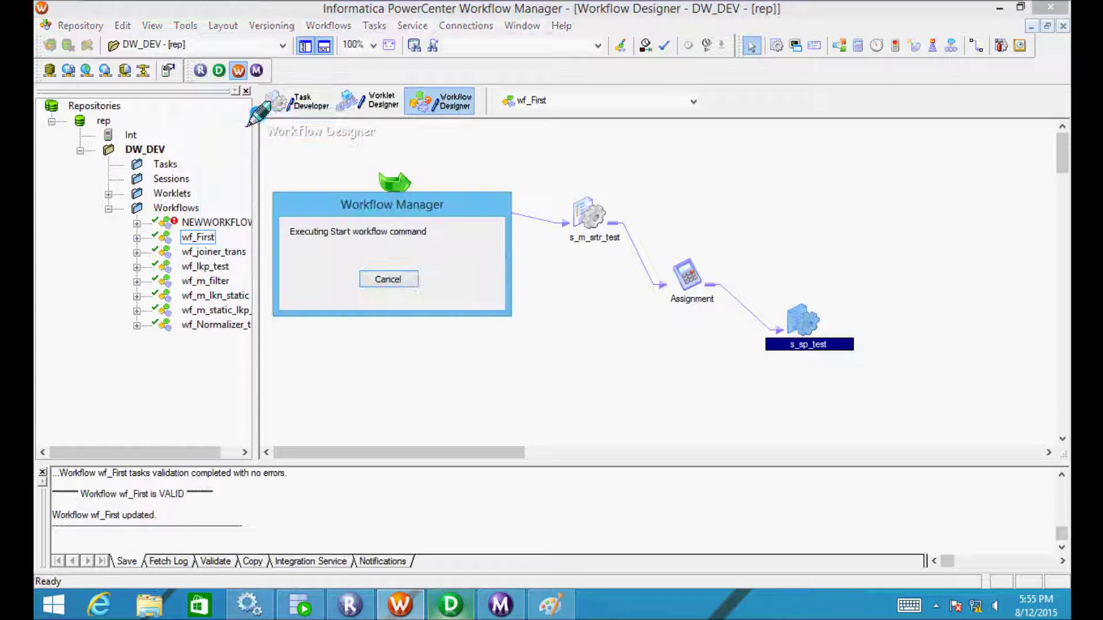
click(508, 606)
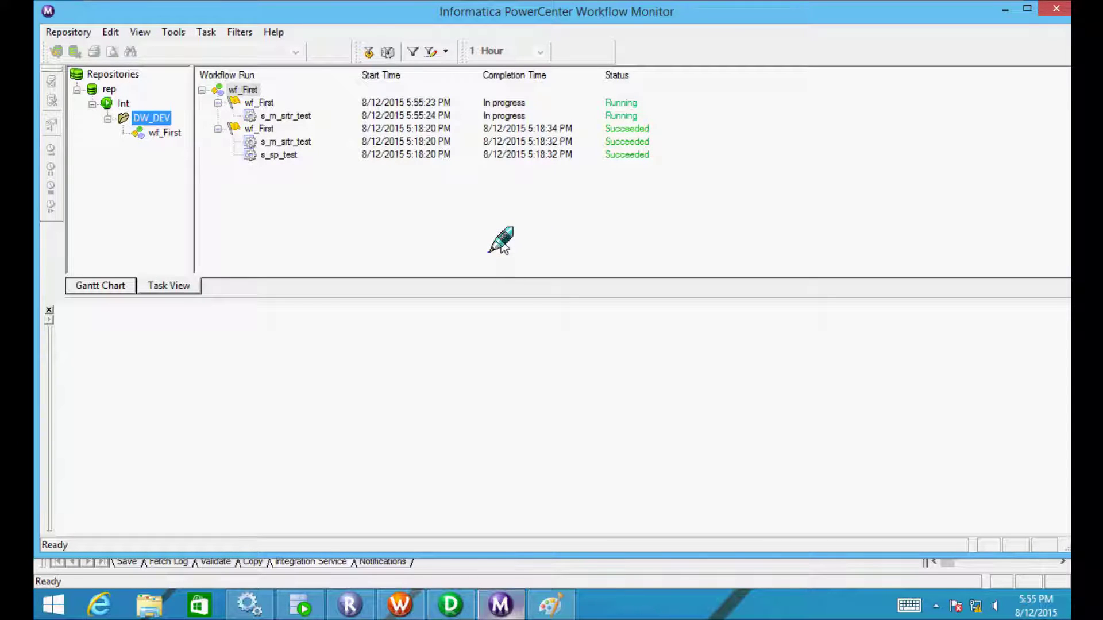
click(263, 116)
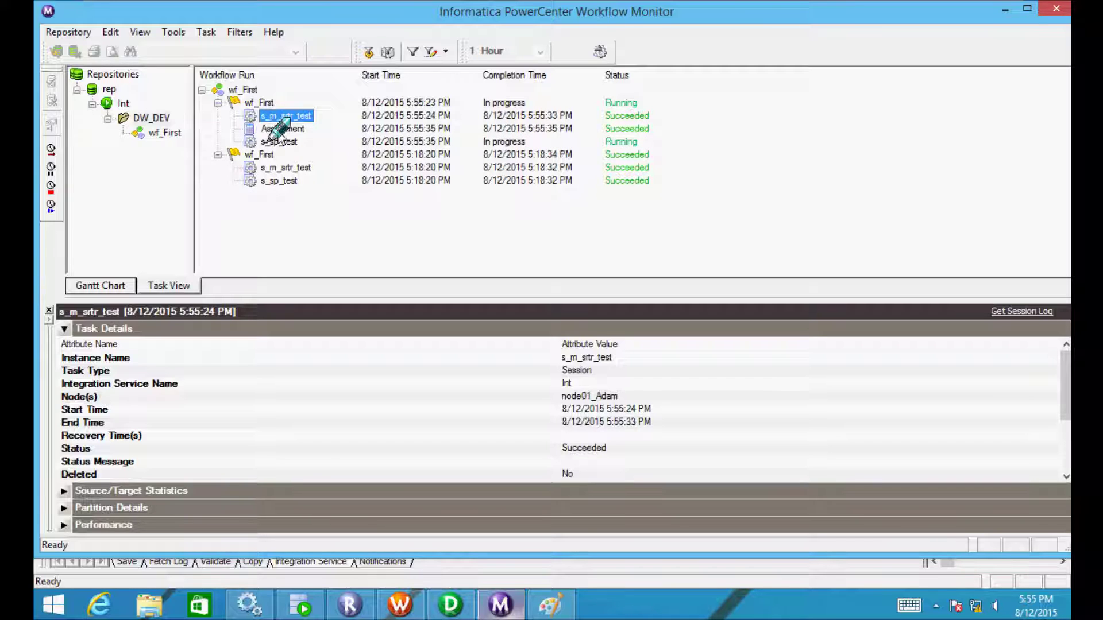
click(280, 130)
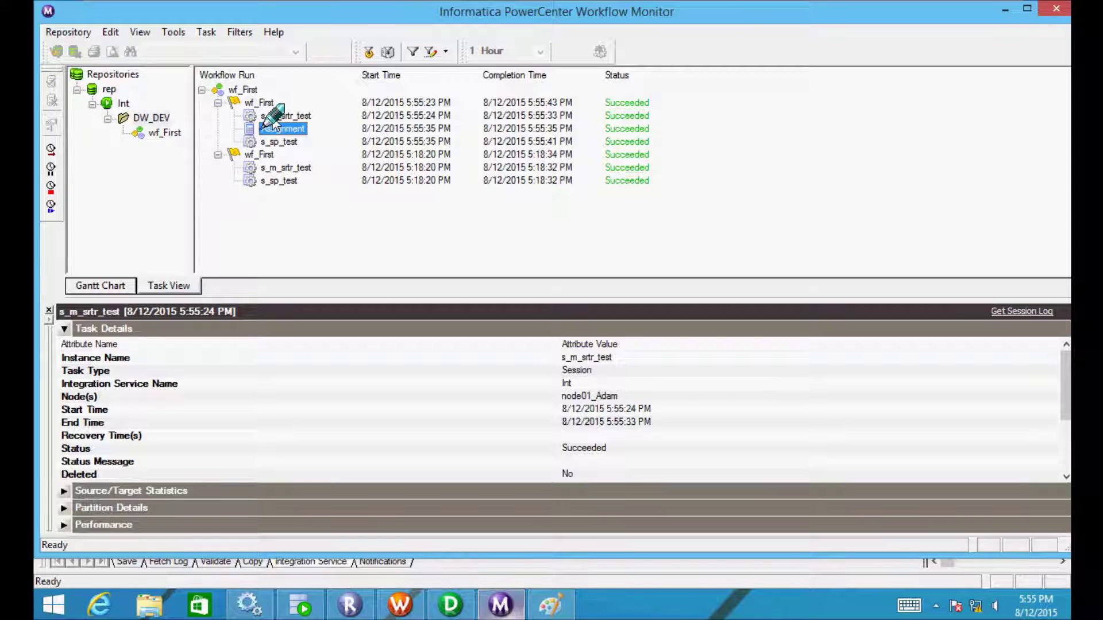
Examine the session log of s_m_srtr_test in the latest wf_First run for the user-defined variables' override values
click(271, 117)
right_click(271, 118)
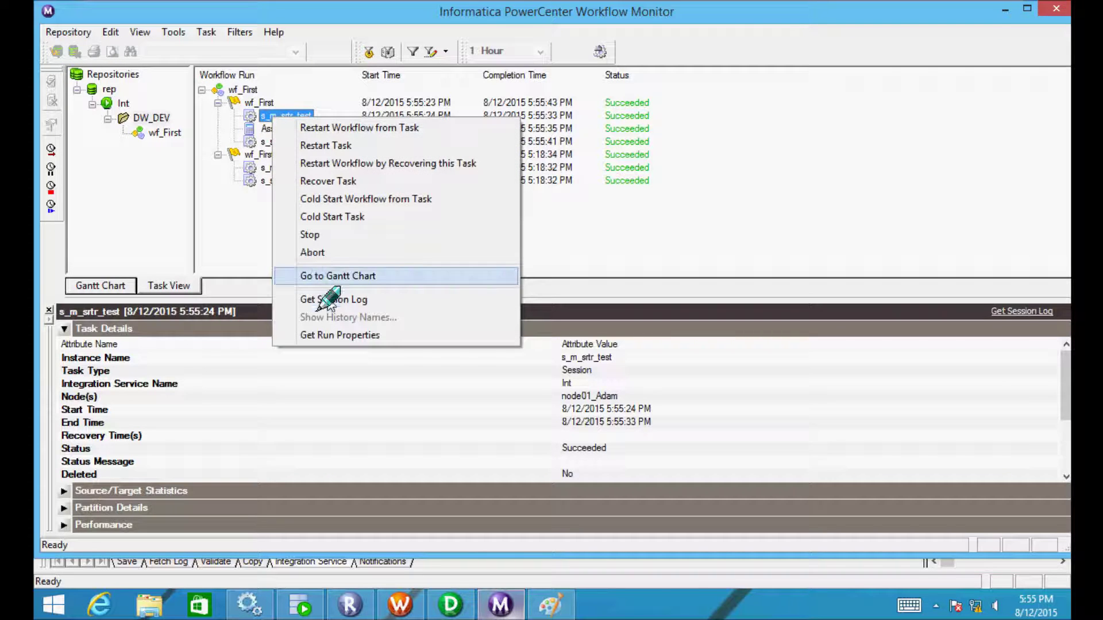
click(331, 298)
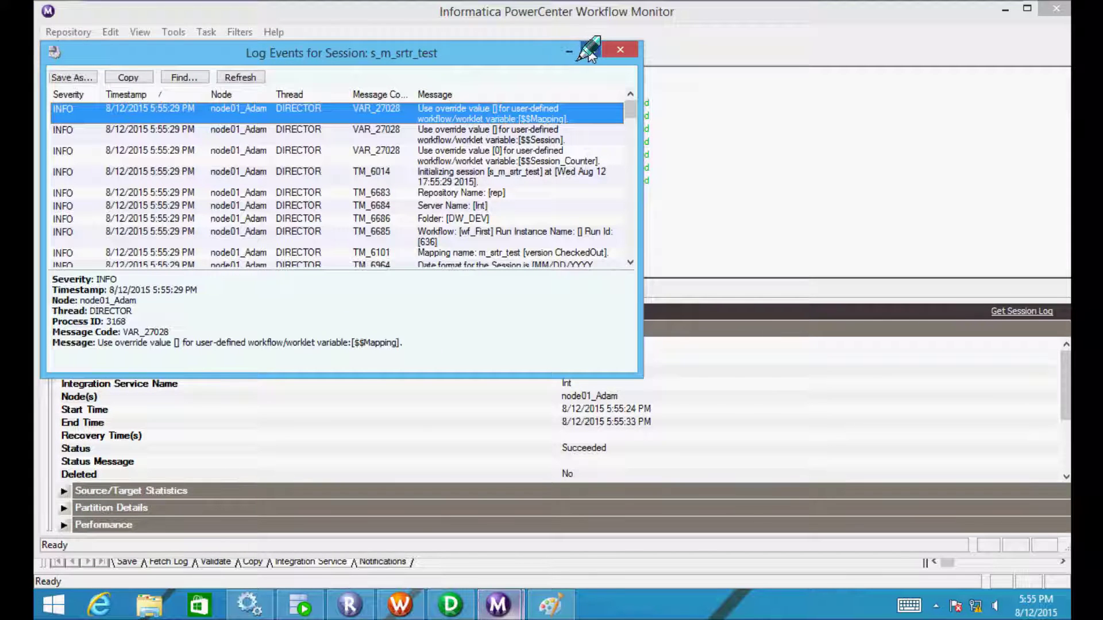
click(591, 50)
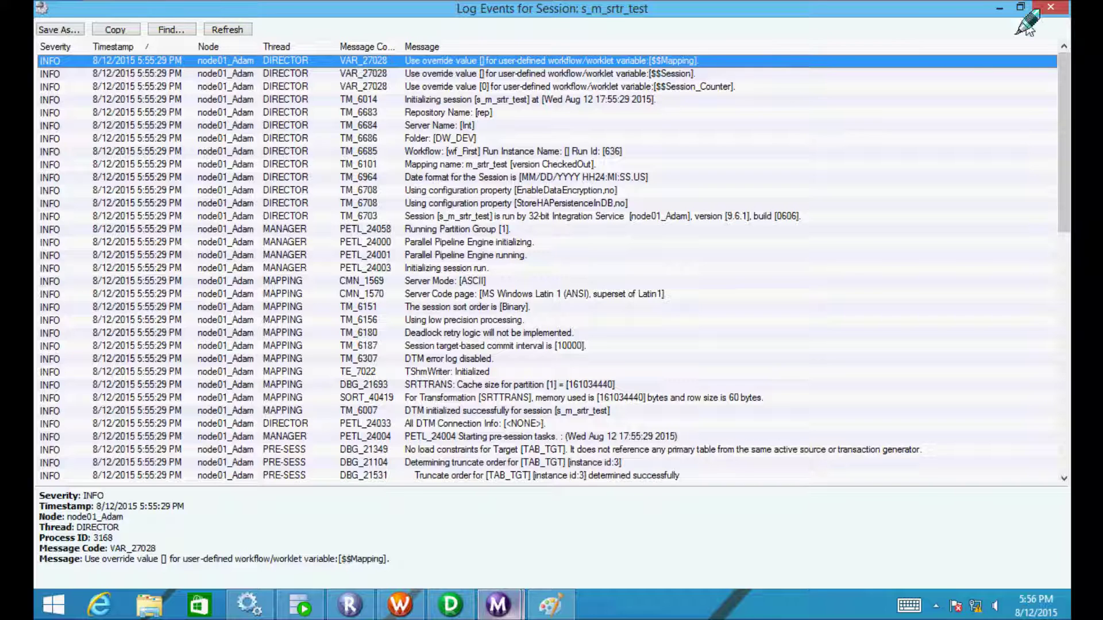
click(1050, 7)
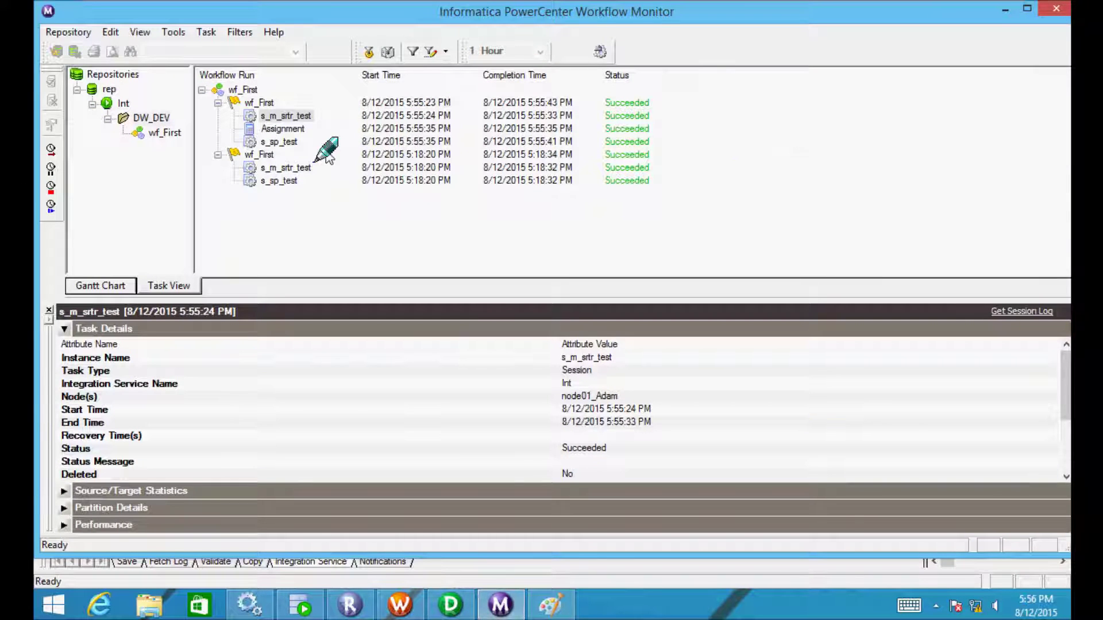
click(281, 129)
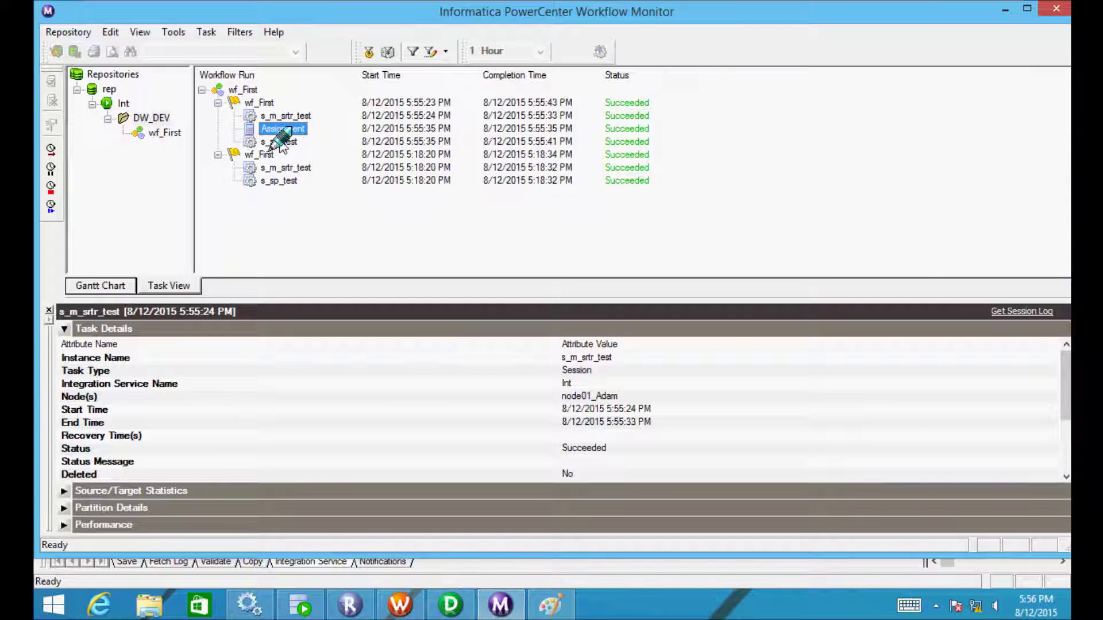
Examine the s_sp_test session log from the latest wf_First run for the override values of $$Mapping, $$Session and $$Session_Counter
click(280, 143)
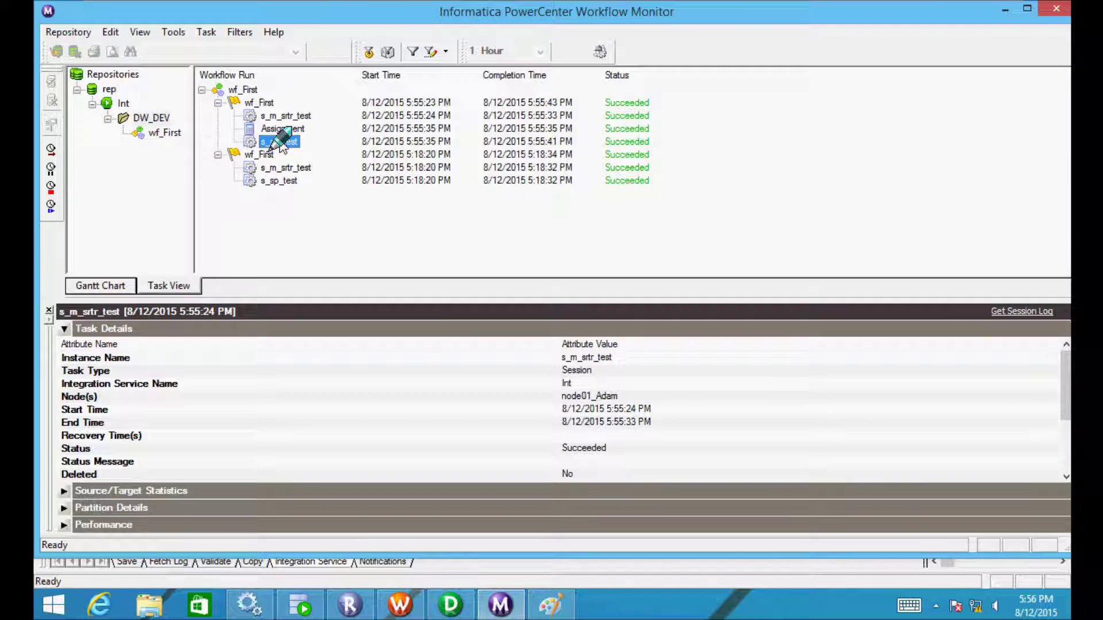
right_click(280, 143)
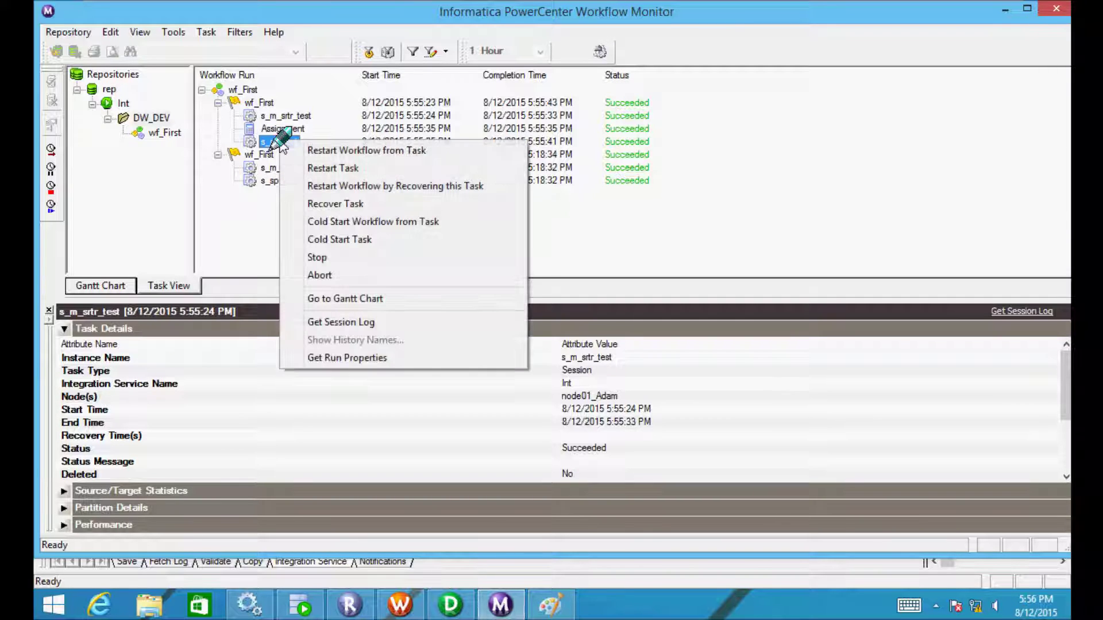
click(330, 323)
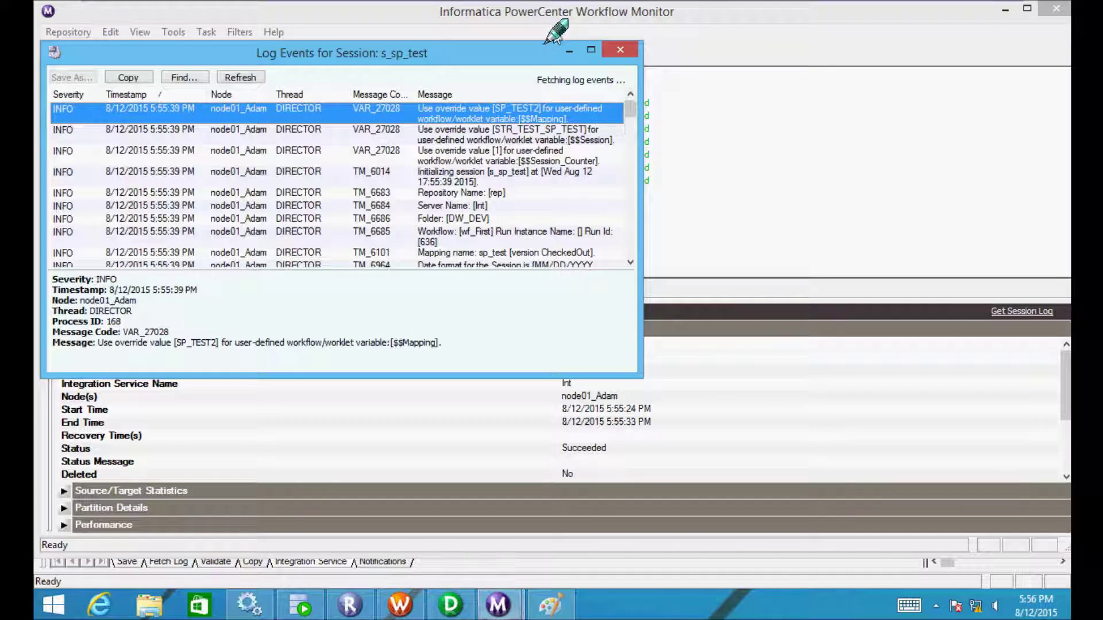
click(591, 49)
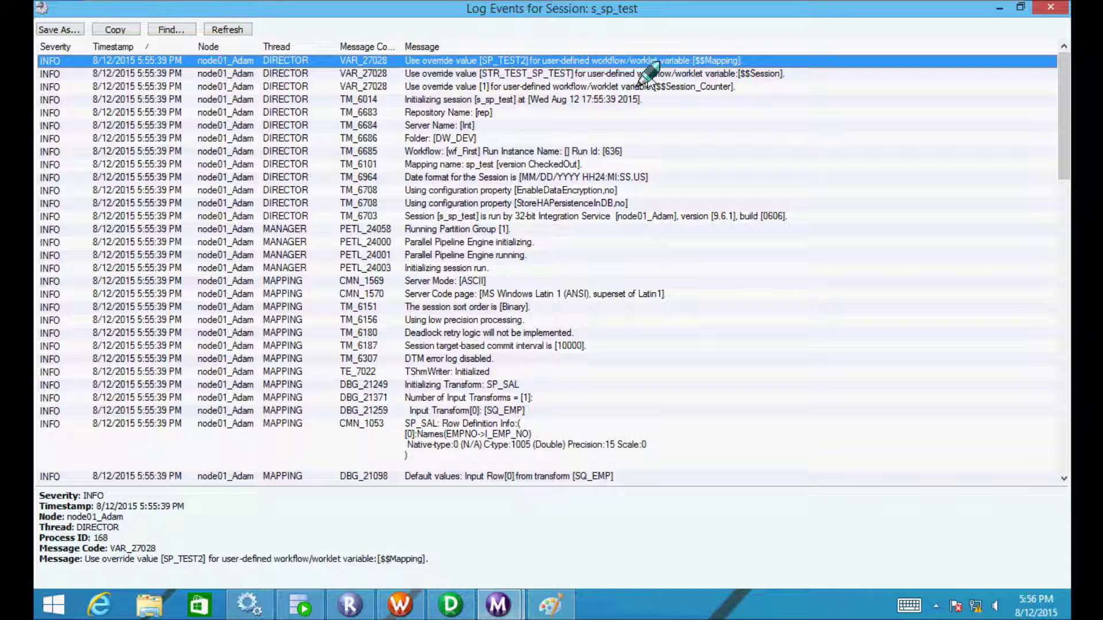
click(753, 73)
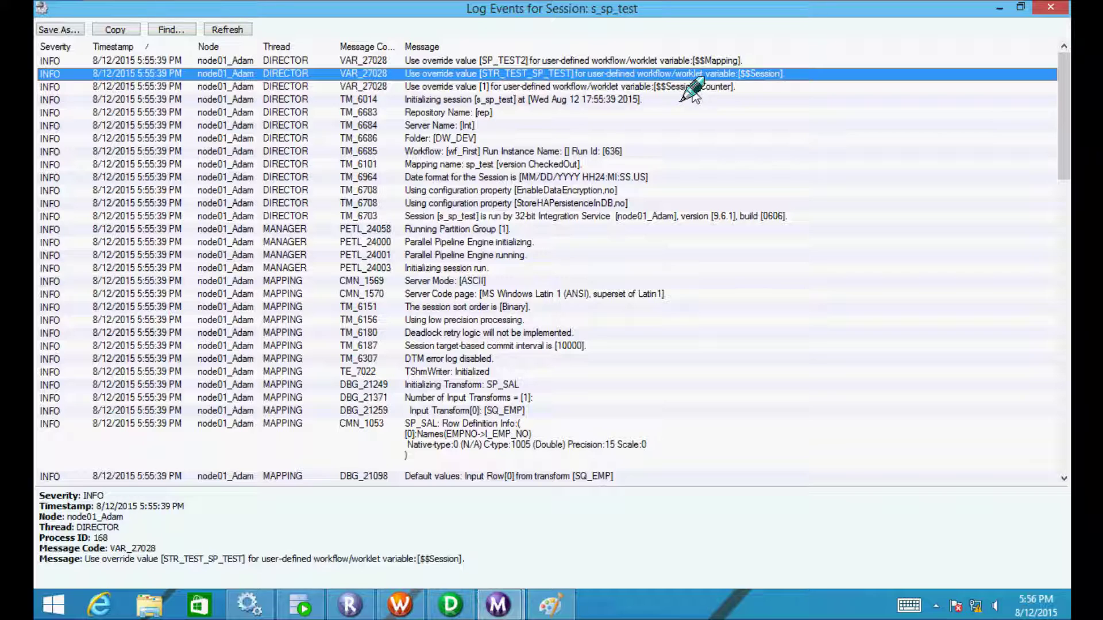
key(Down)
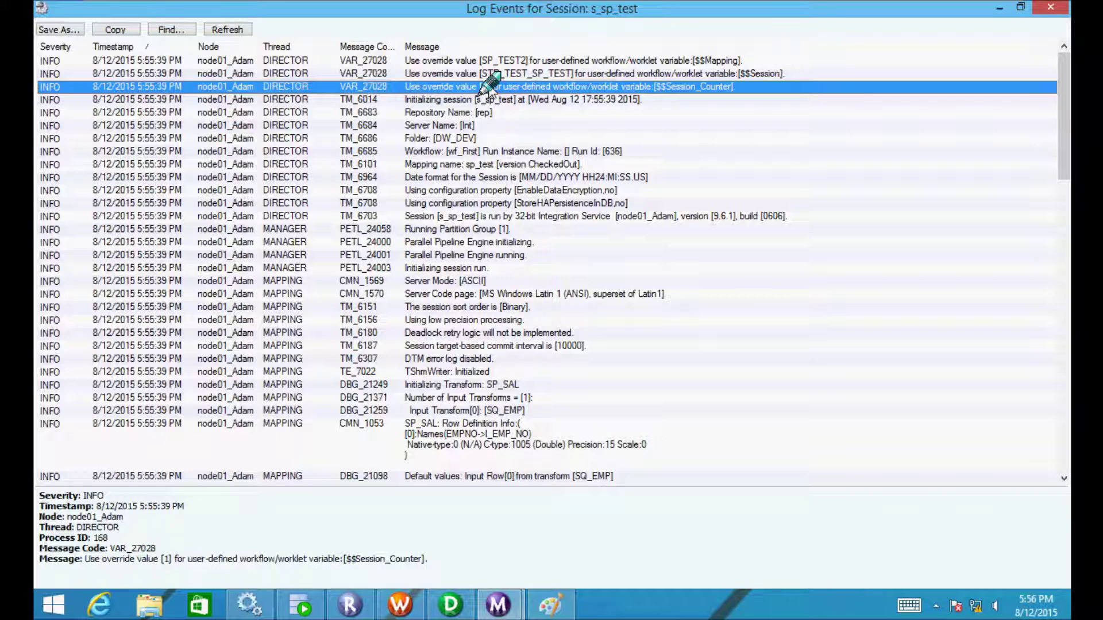
Switch to Workflow Manager and review the Assignment task's expressions for the user-defined variables
click(401, 605)
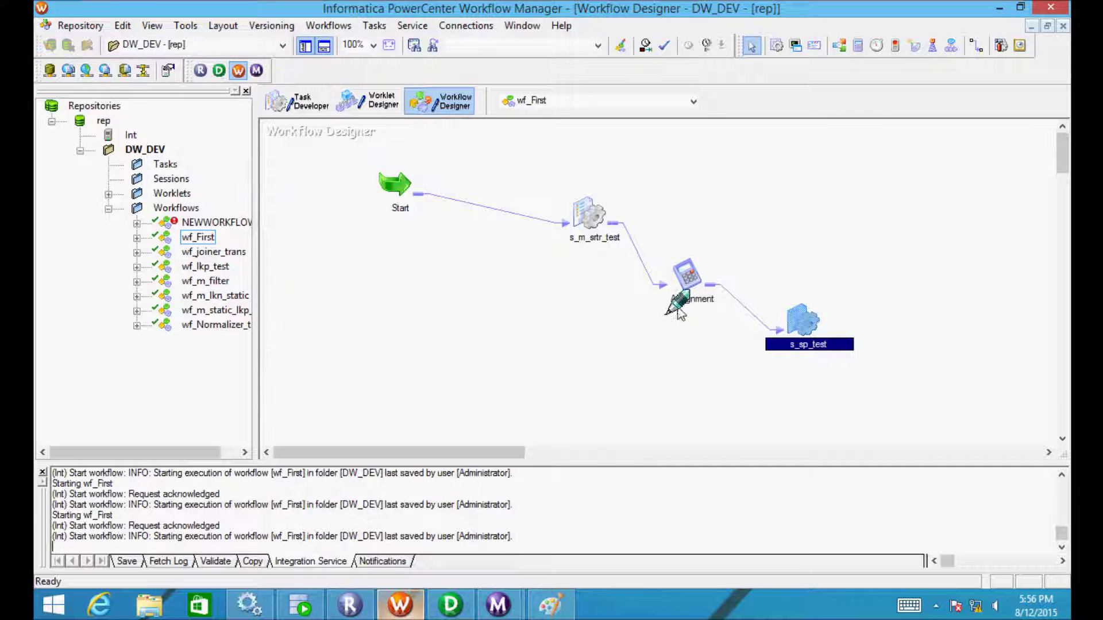
double_click(680, 310)
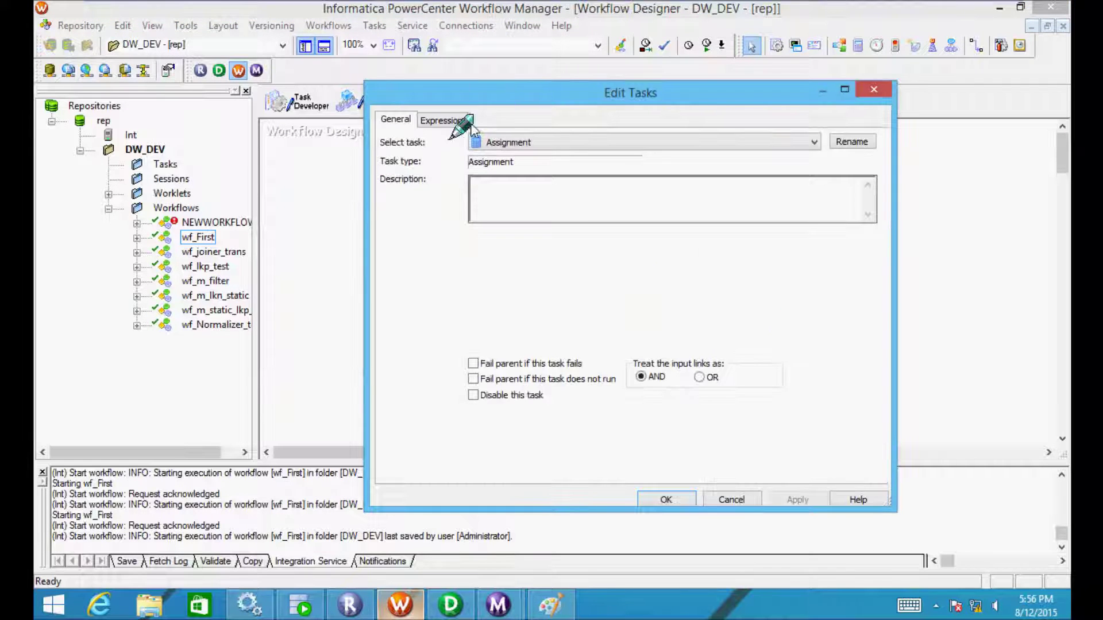
click(445, 120)
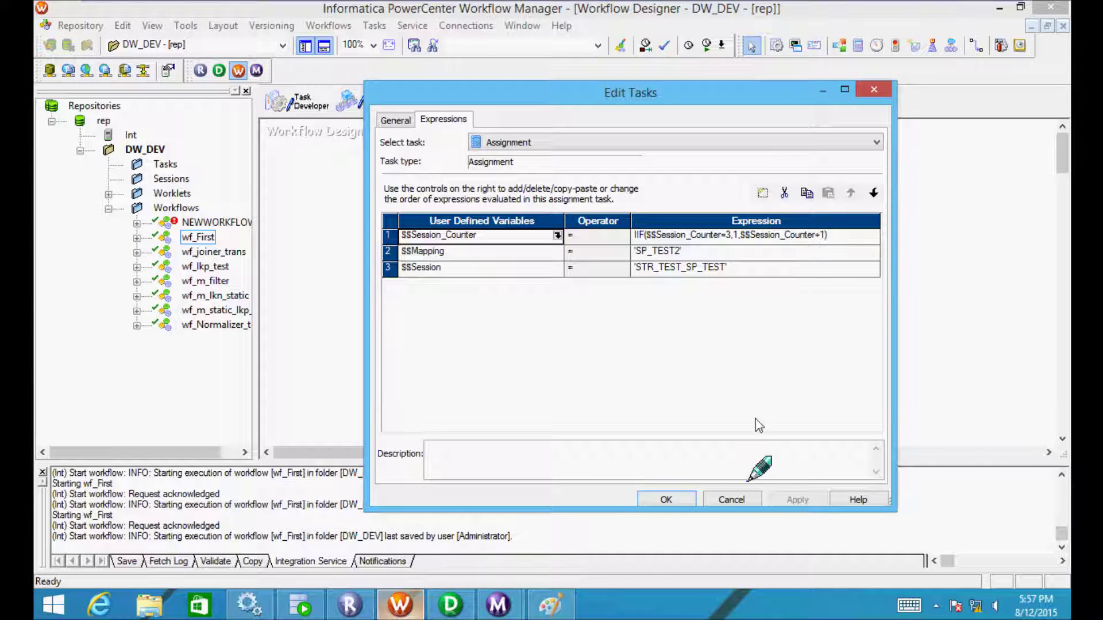
click(665, 498)
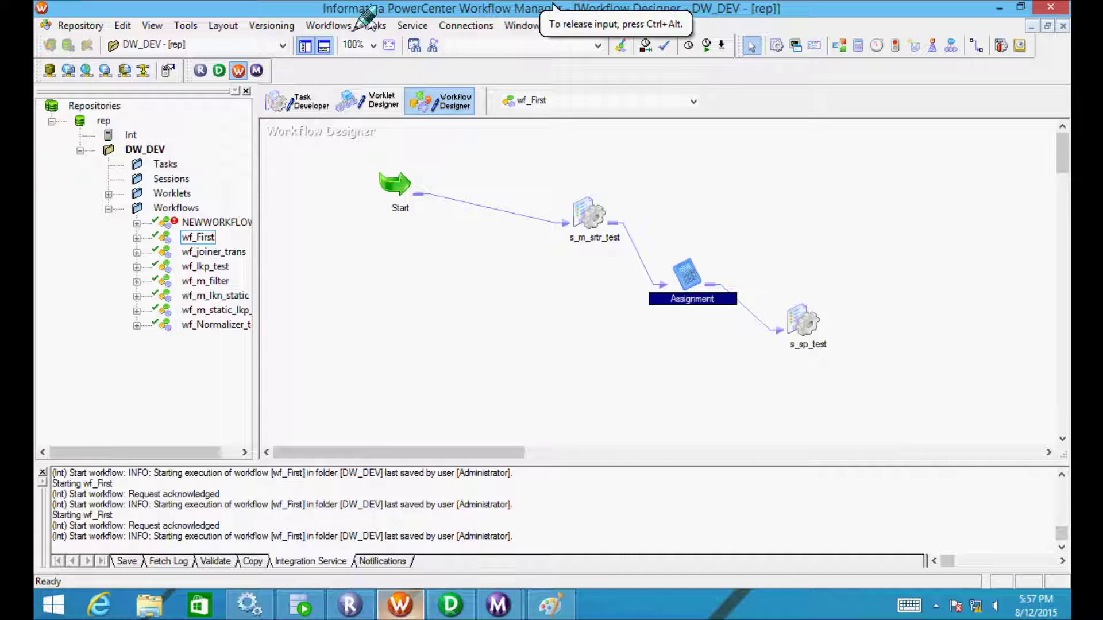
Start the wf_First workflow again, close the old s_sp_test log and follow the new run's tasks in Workflow Monitor
click(328, 25)
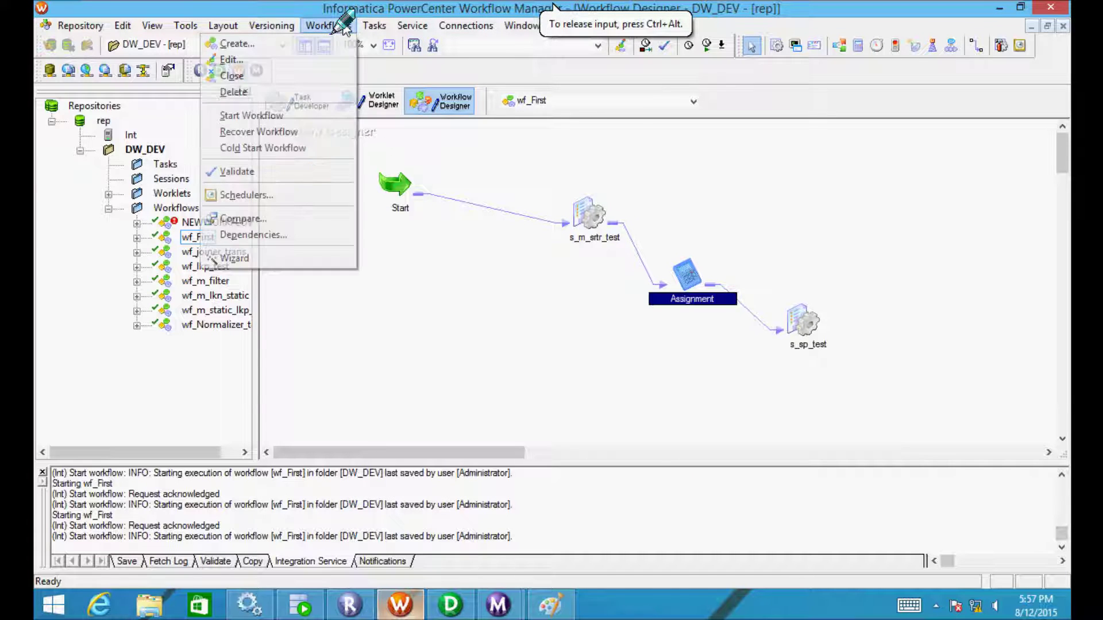
click(290, 117)
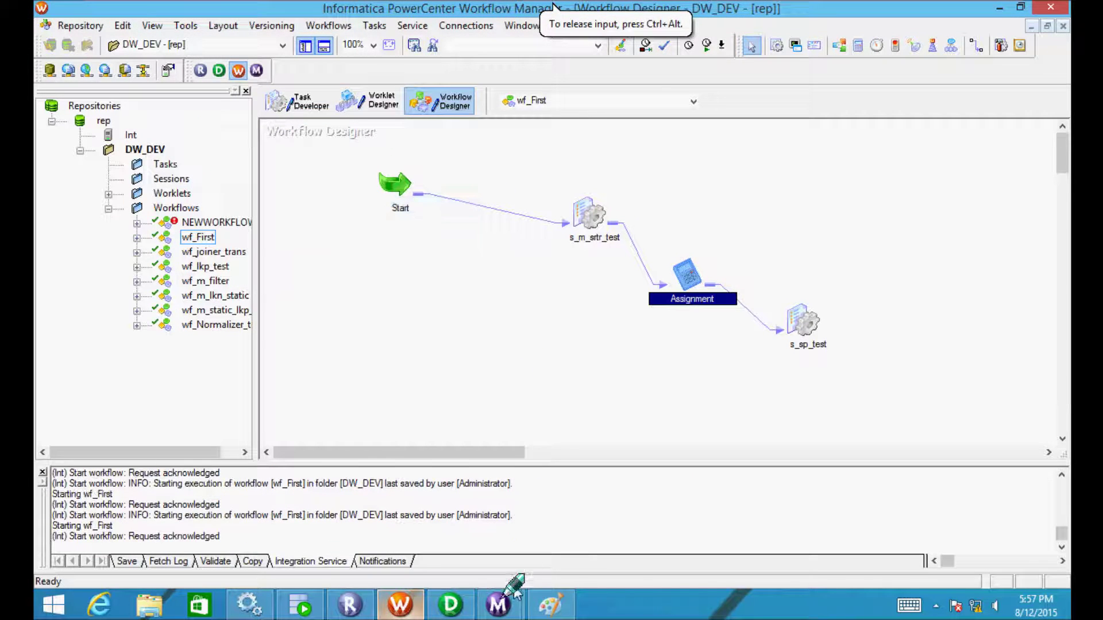
mouse_move(506, 602)
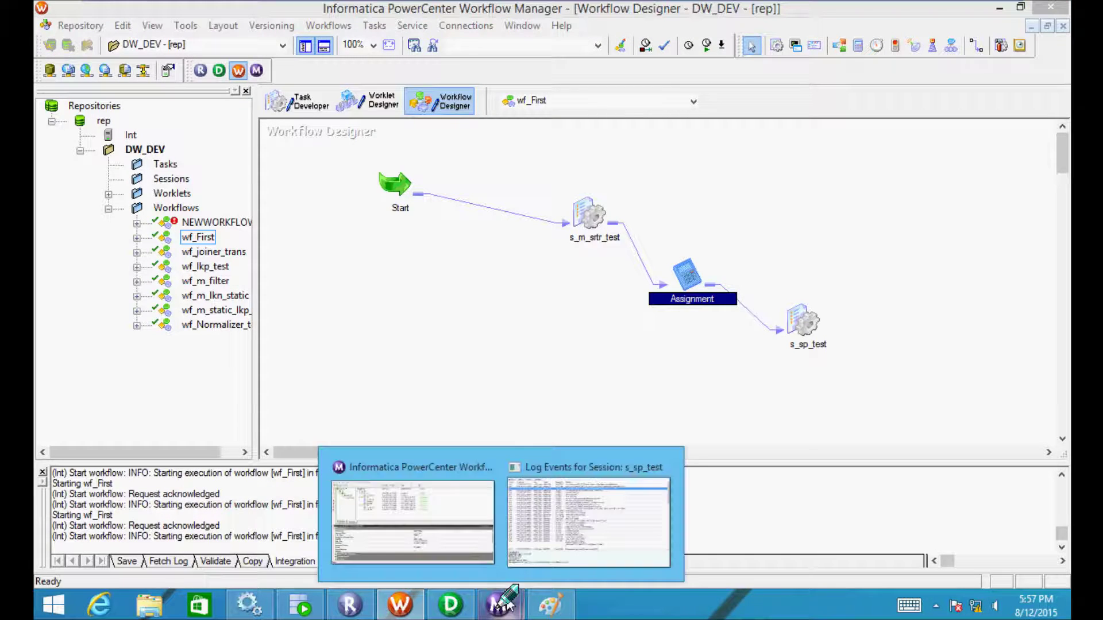
click(589, 519)
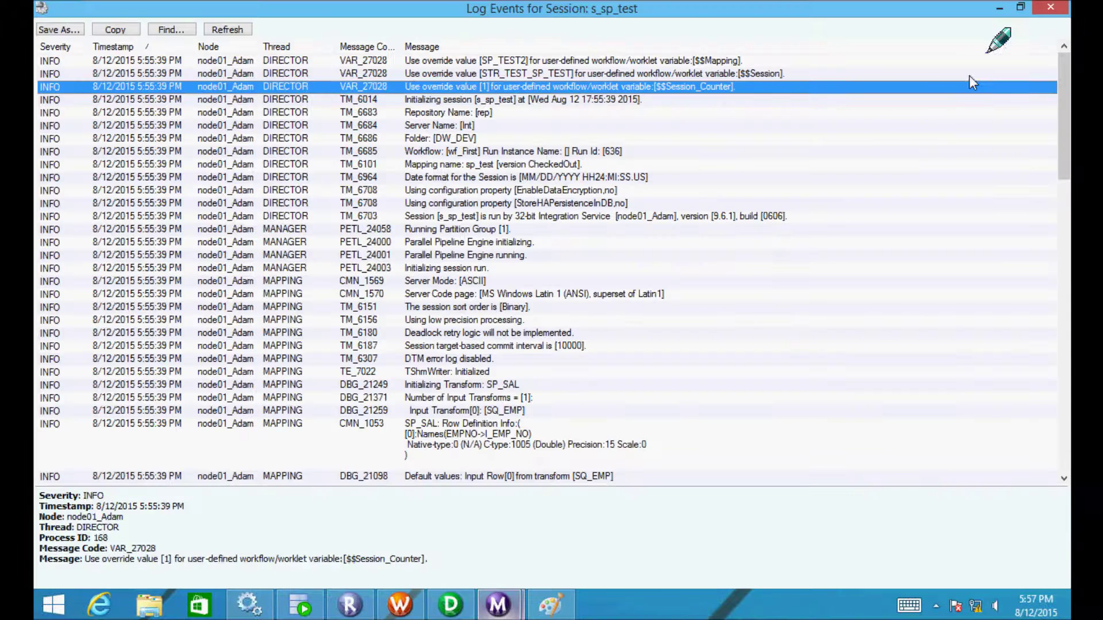
click(1048, 7)
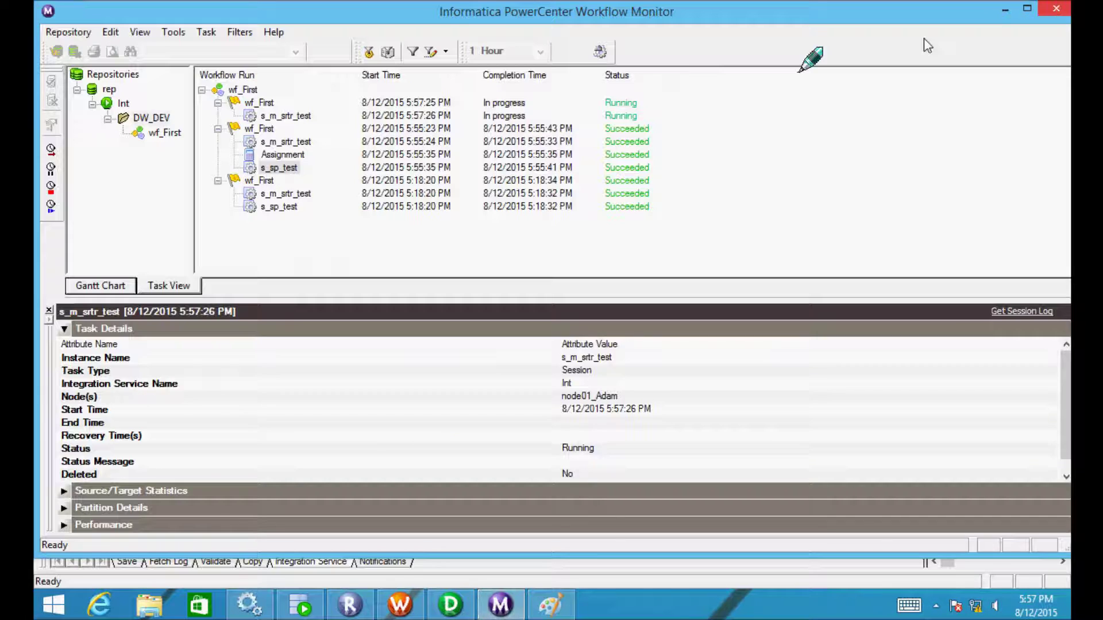
click(279, 116)
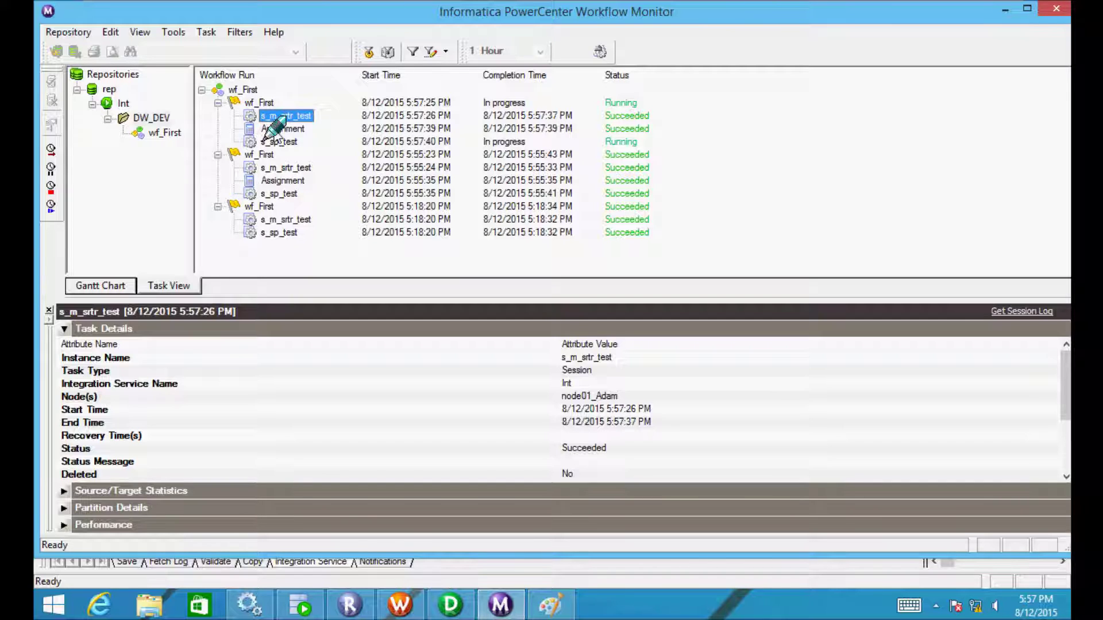
click(275, 129)
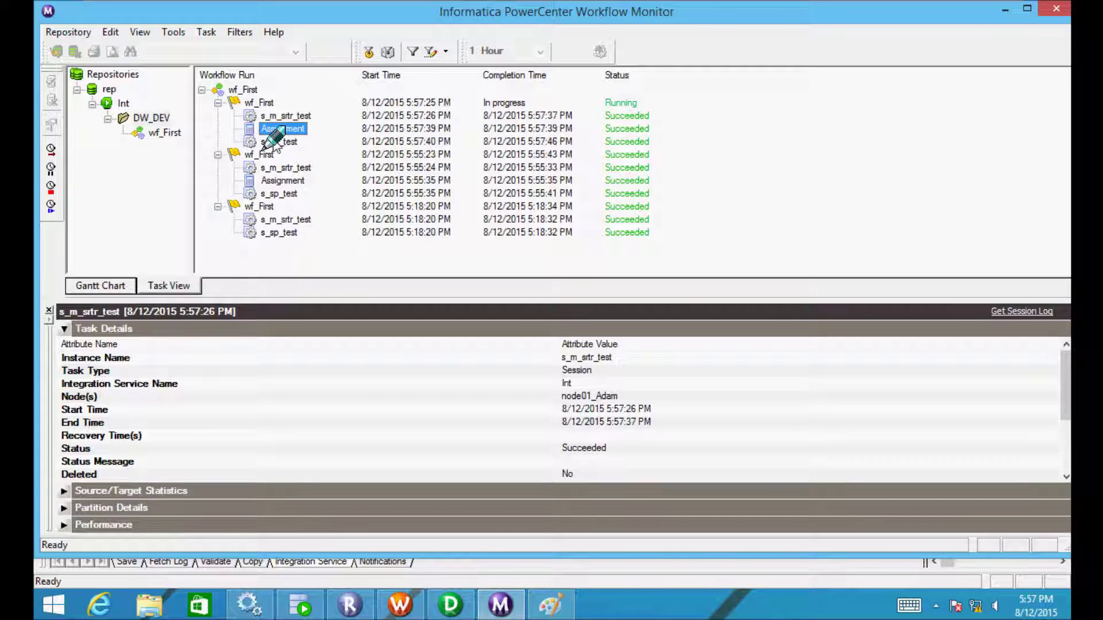
Check the $$Session_Counter override value in the s_sp_test session log of the newest wf_First run, then close the log
click(276, 141)
right_click(276, 141)
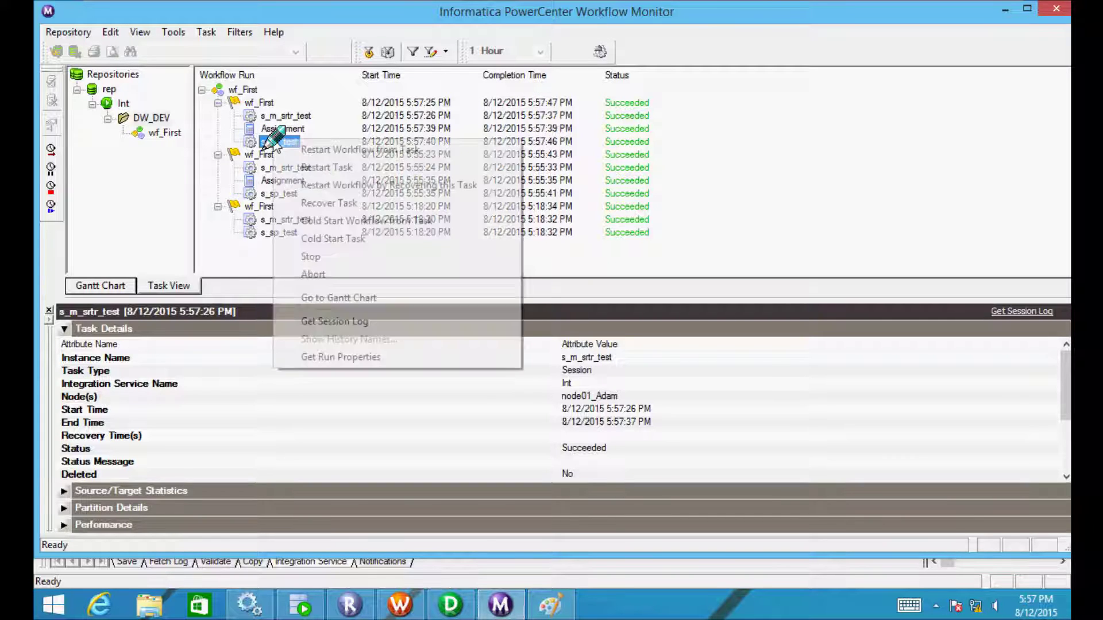
click(324, 321)
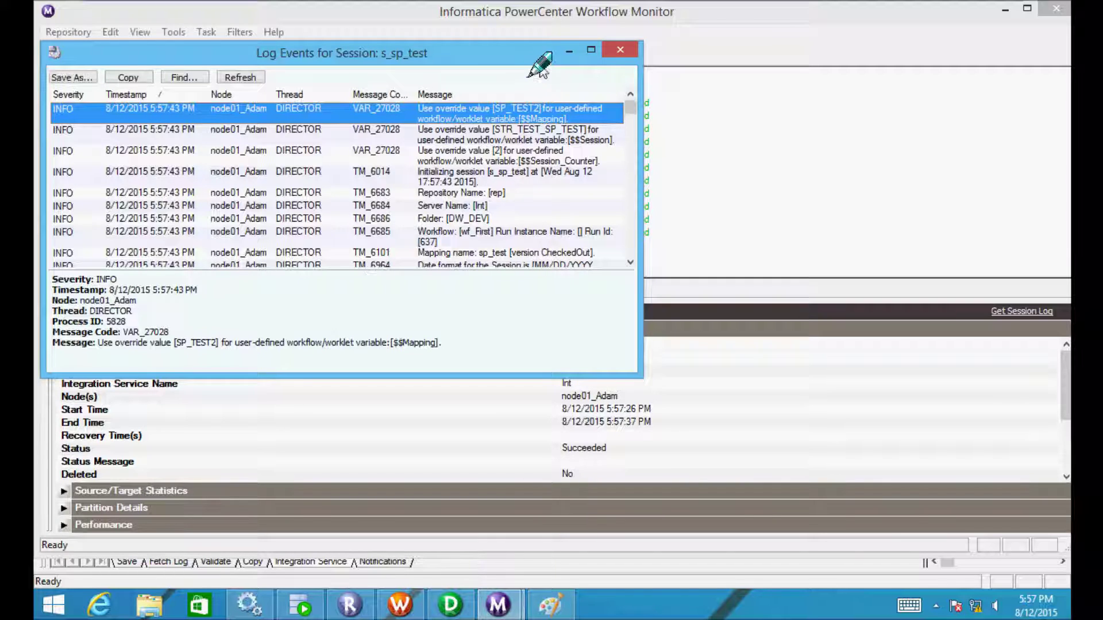
click(591, 50)
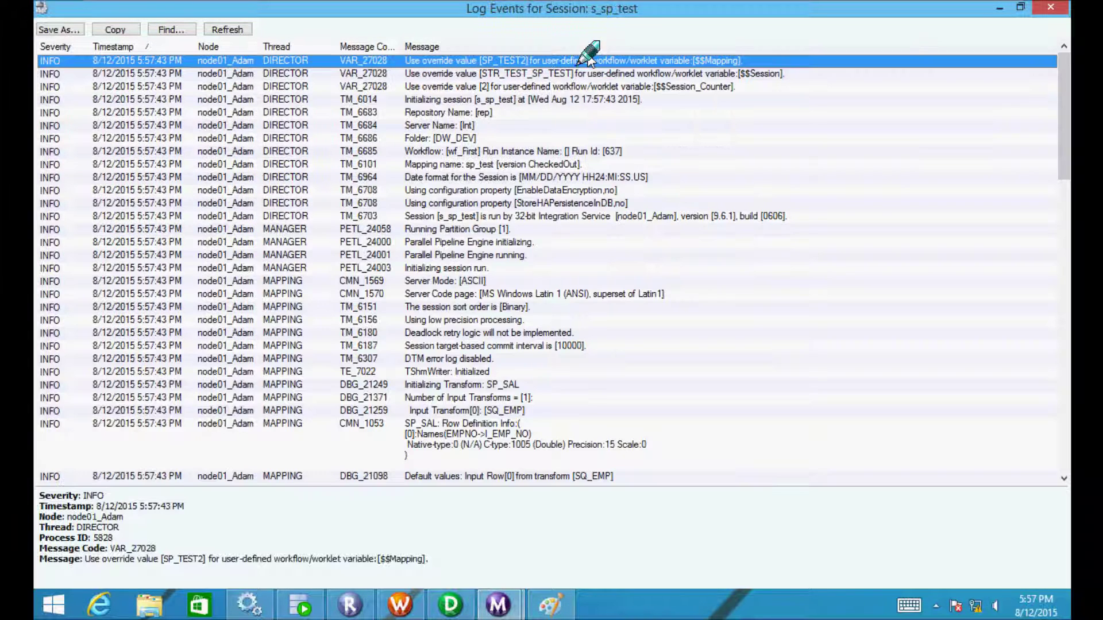
click(670, 88)
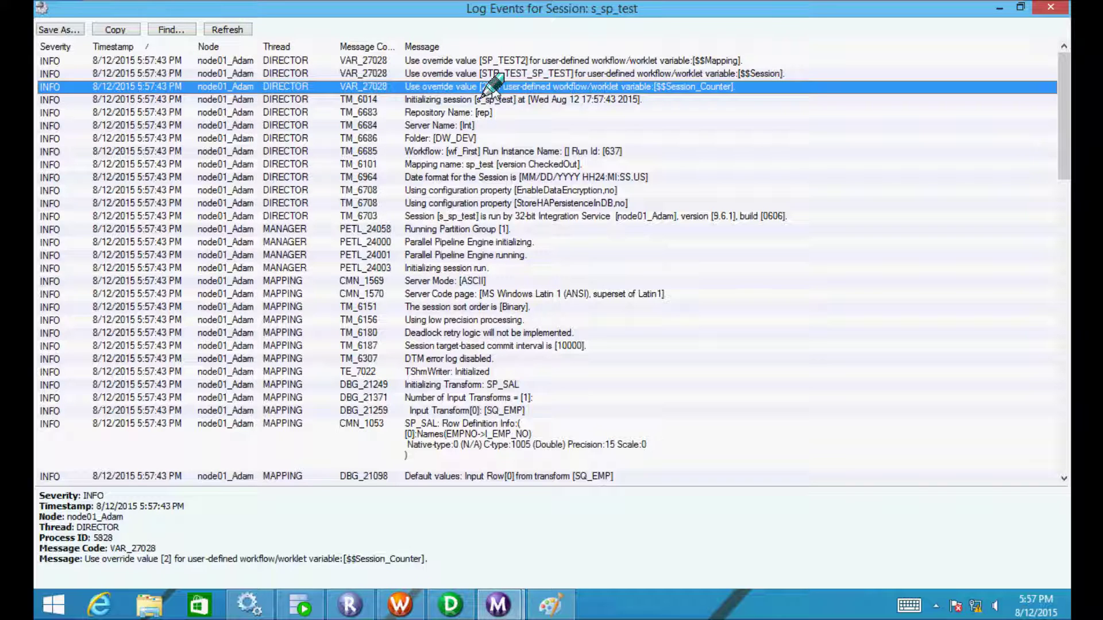
click(1043, 12)
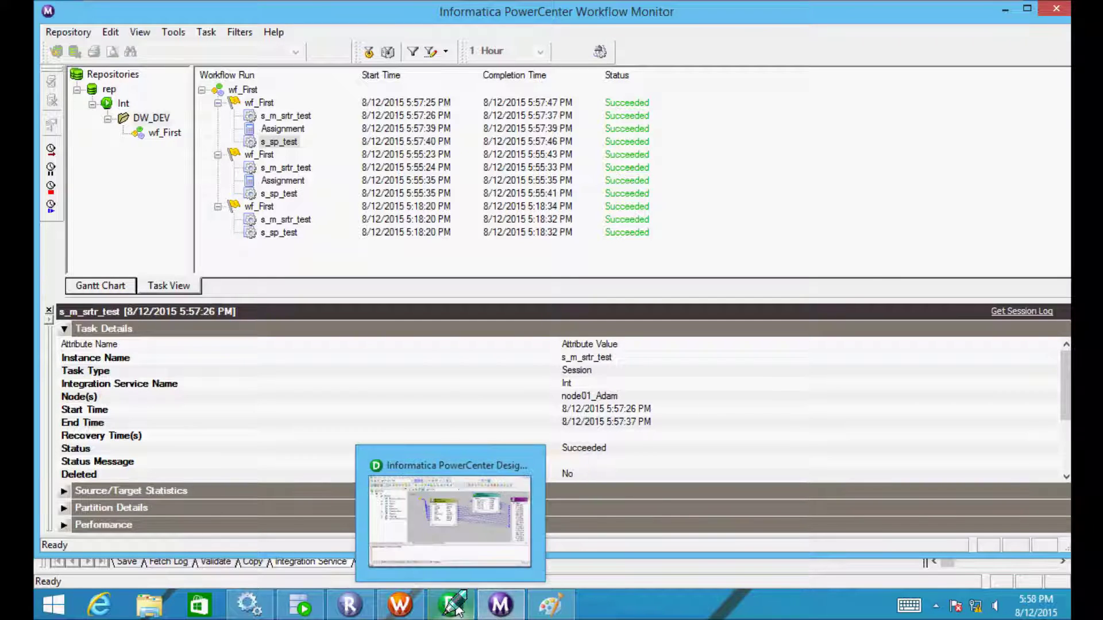
Return to Workflow Manager, start wf_First once more and follow its tasks in Workflow Monitor
click(400, 604)
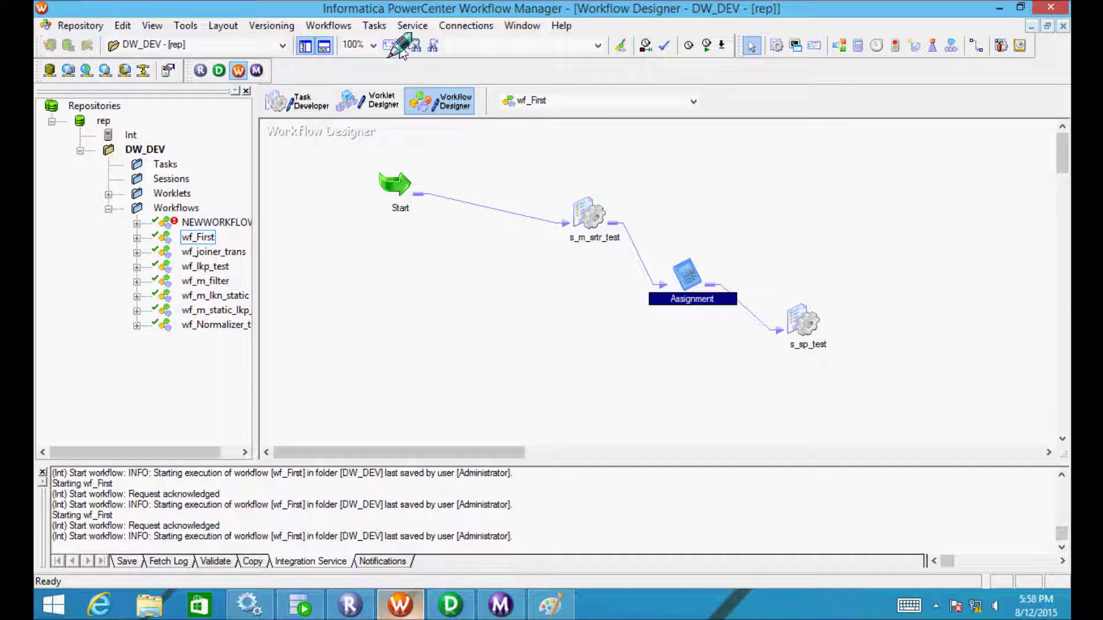
click(328, 25)
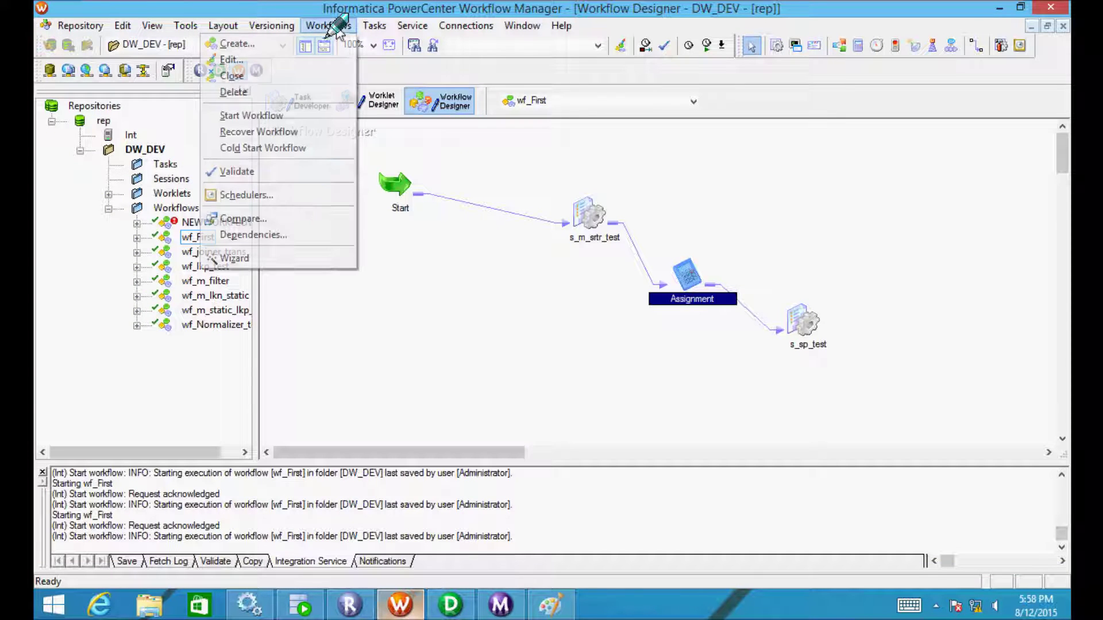
click(274, 118)
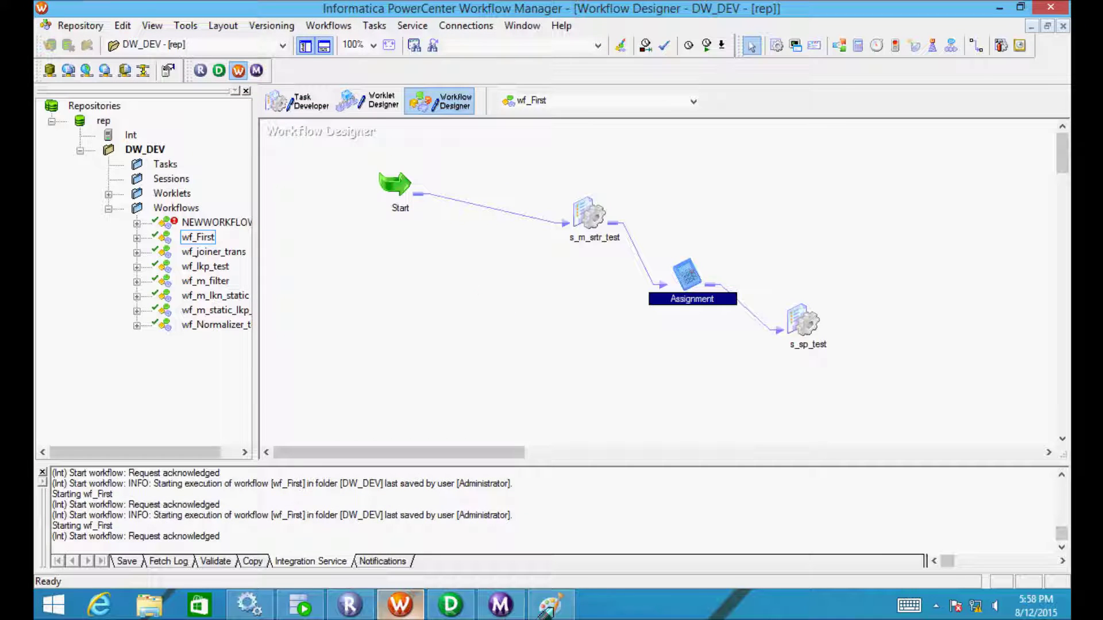
click(501, 604)
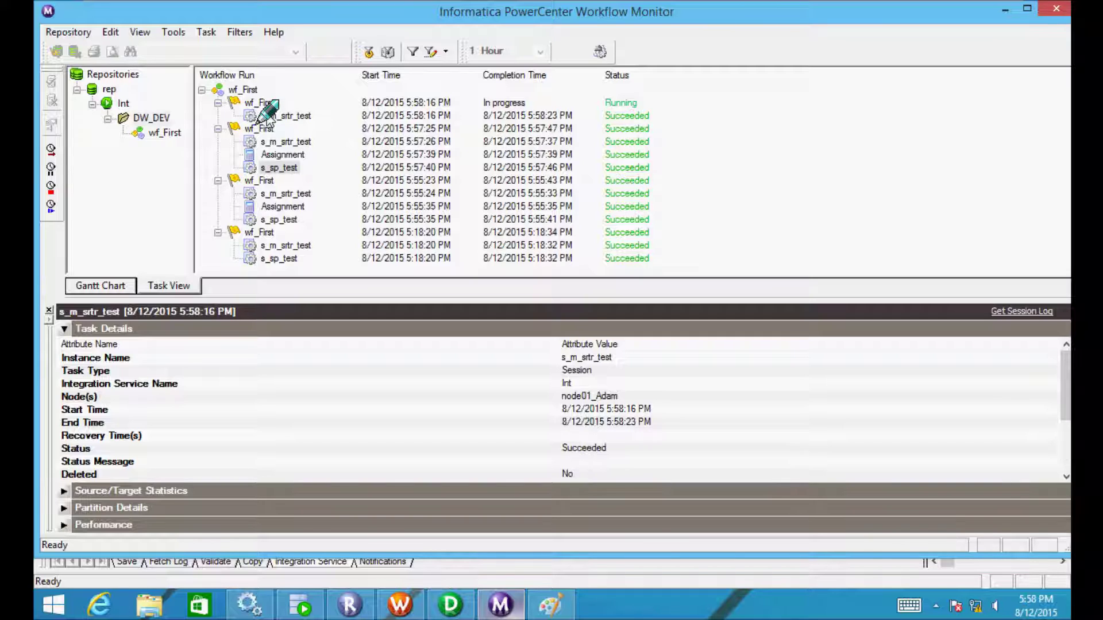
click(266, 115)
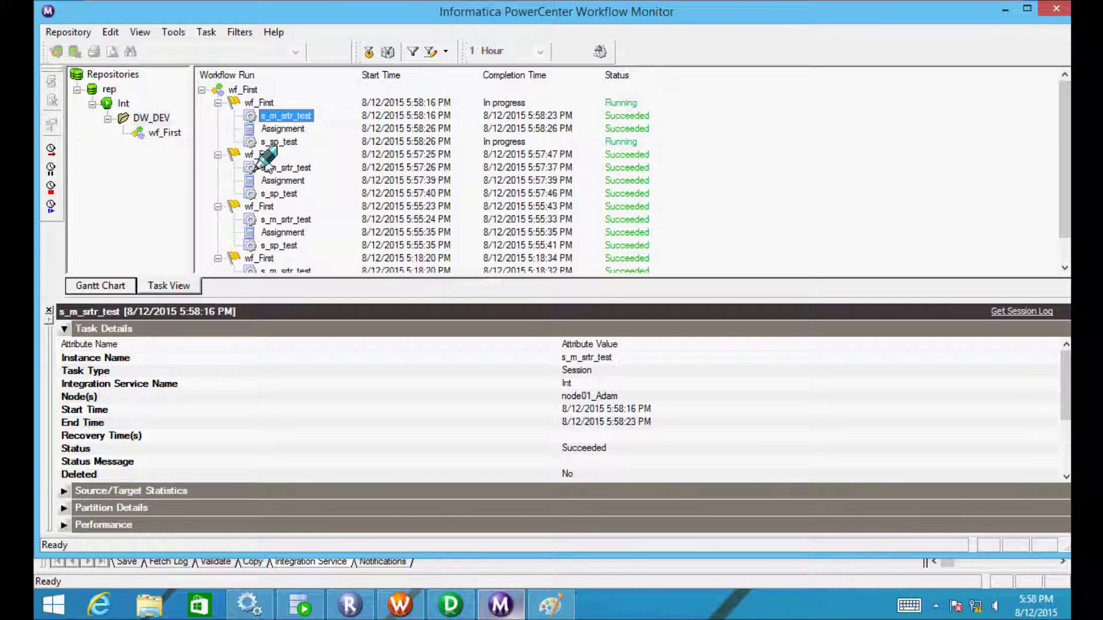
Examine the variable override values in the newest run's s_sp_test session log, especially $$Session_Counter, and close the log
click(268, 142)
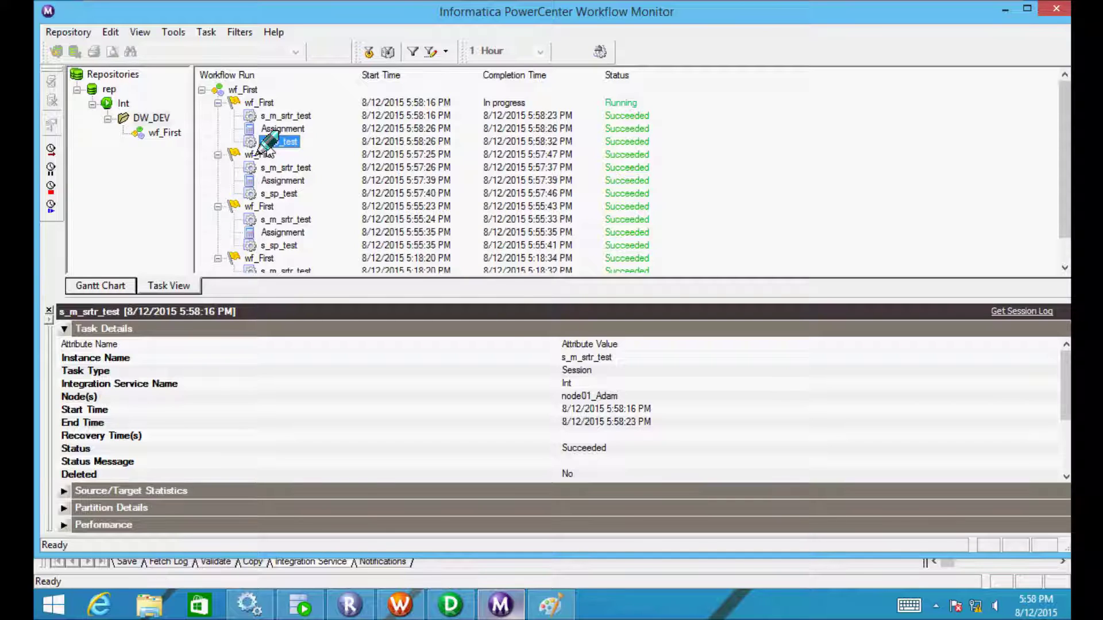
right_click(268, 142)
click(300, 323)
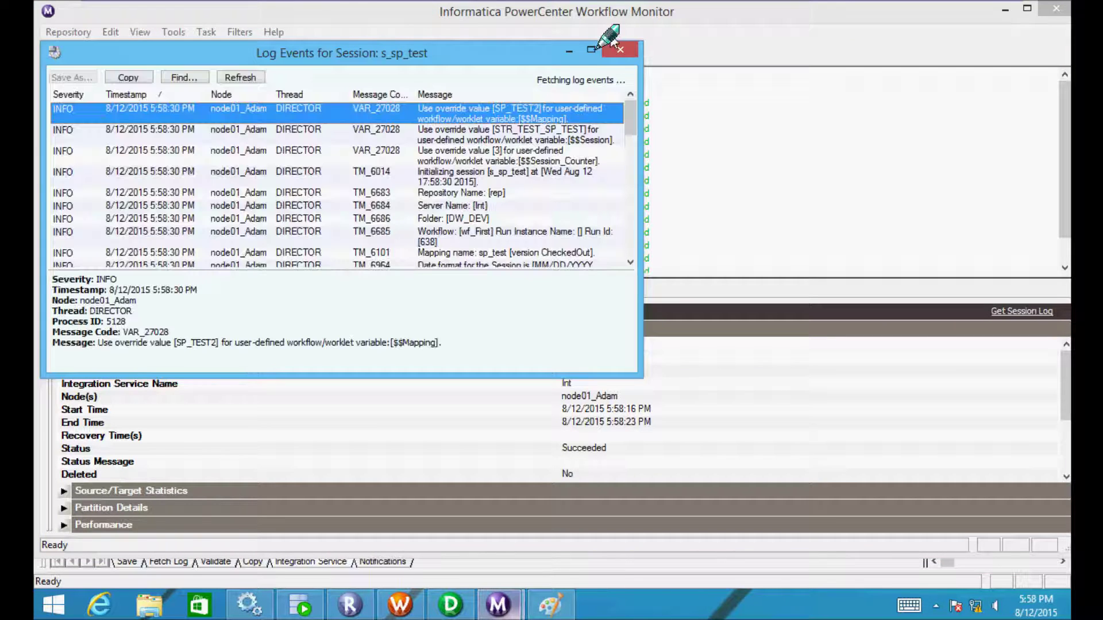
click(590, 49)
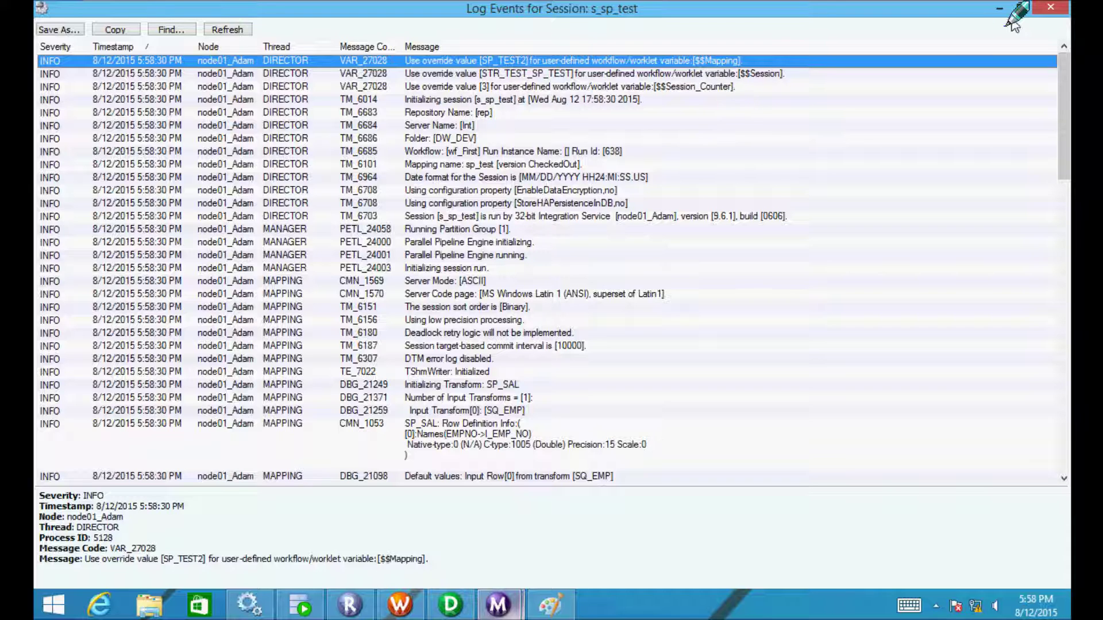
click(1044, 8)
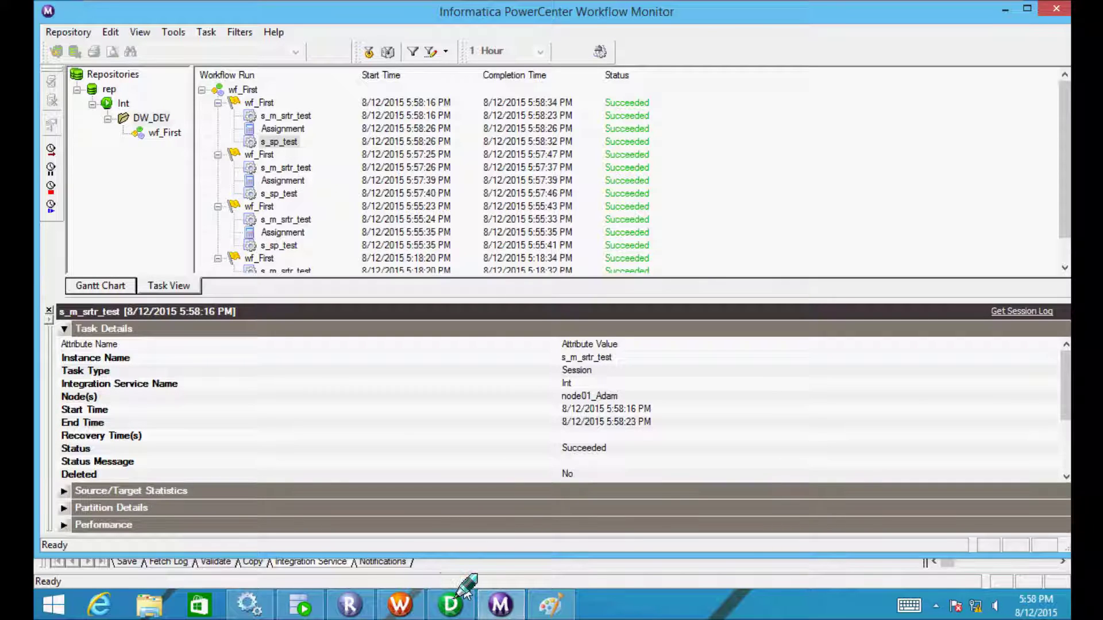
Switch to Workflow Manager and recheck the $$Session_Counter expression in the Assignment task, then close the task's settings
click(410, 603)
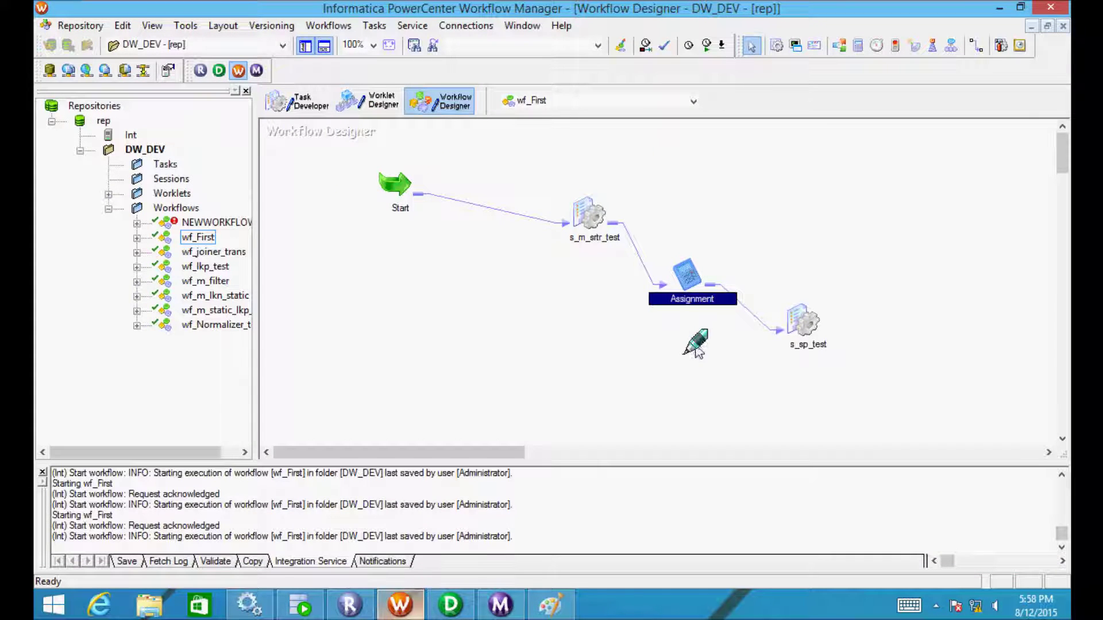
double_click(684, 279)
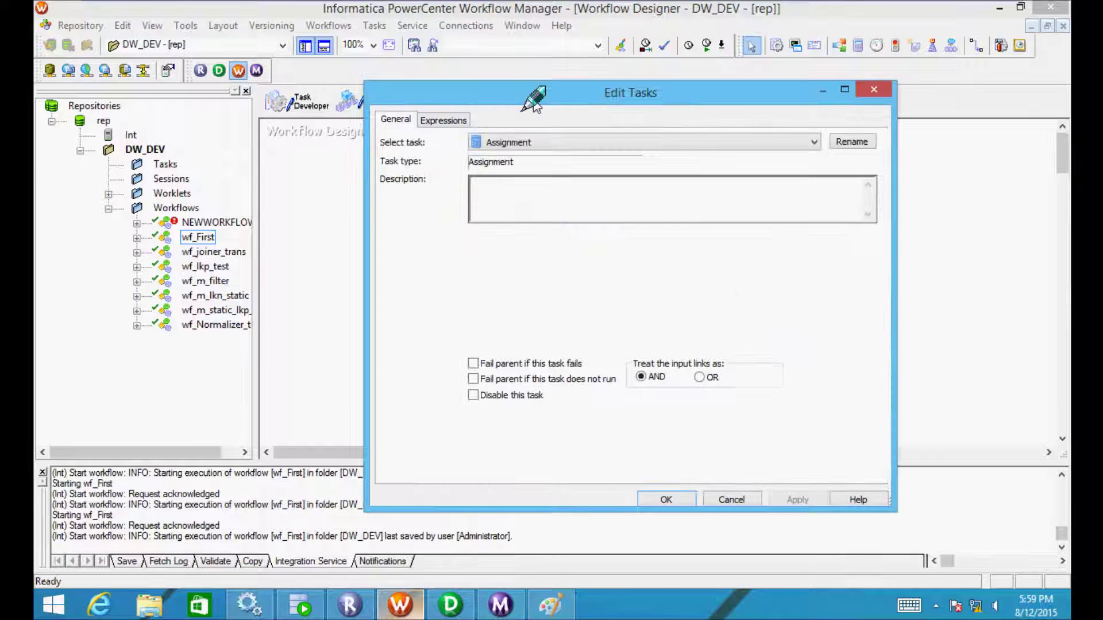
click(443, 122)
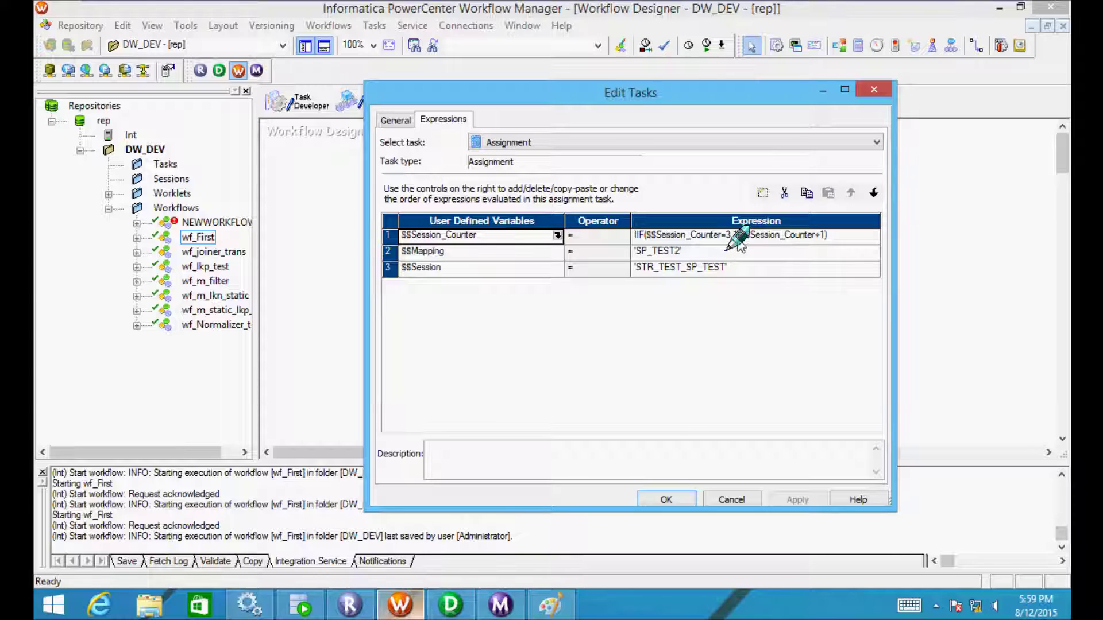
click(666, 499)
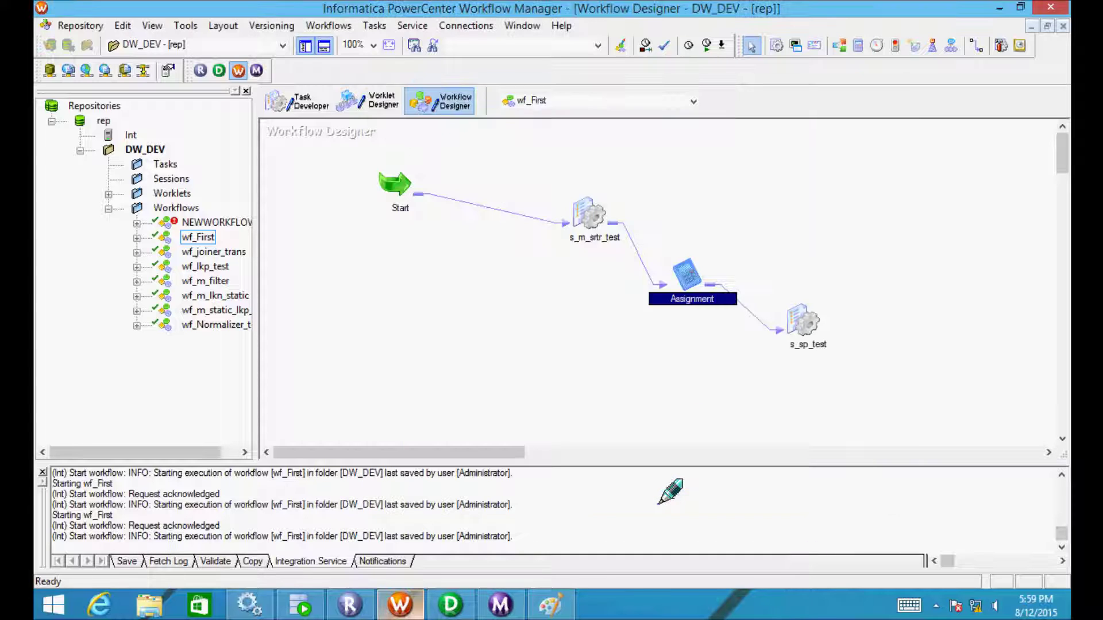
Start wf_First again, switch to Workflow Monitor and follow the new run's tasks through s_sp_test
click(330, 25)
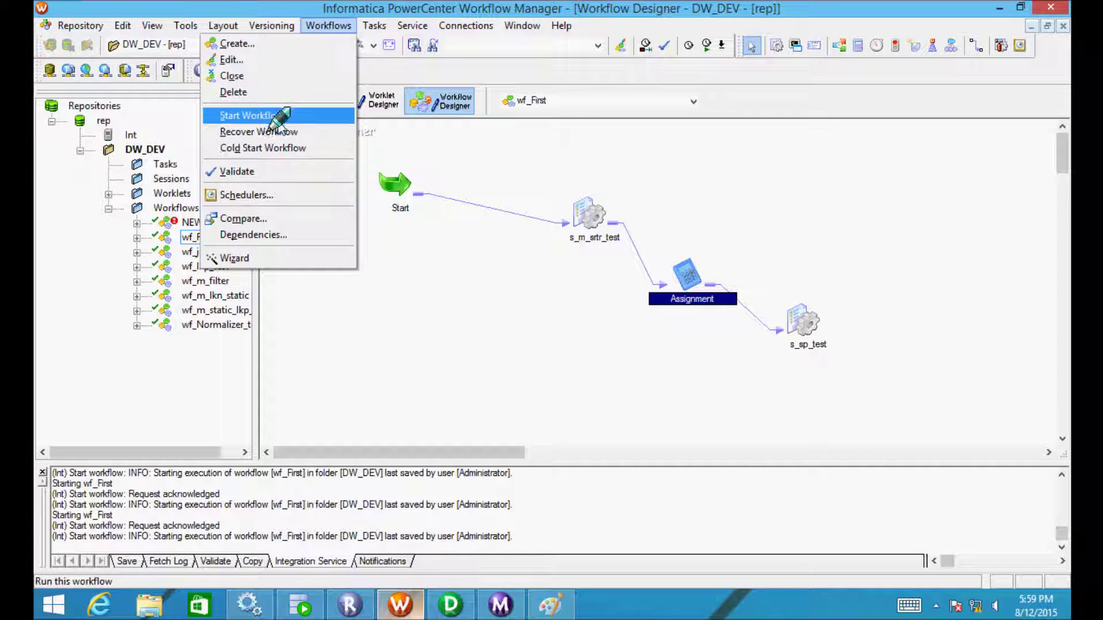
click(275, 115)
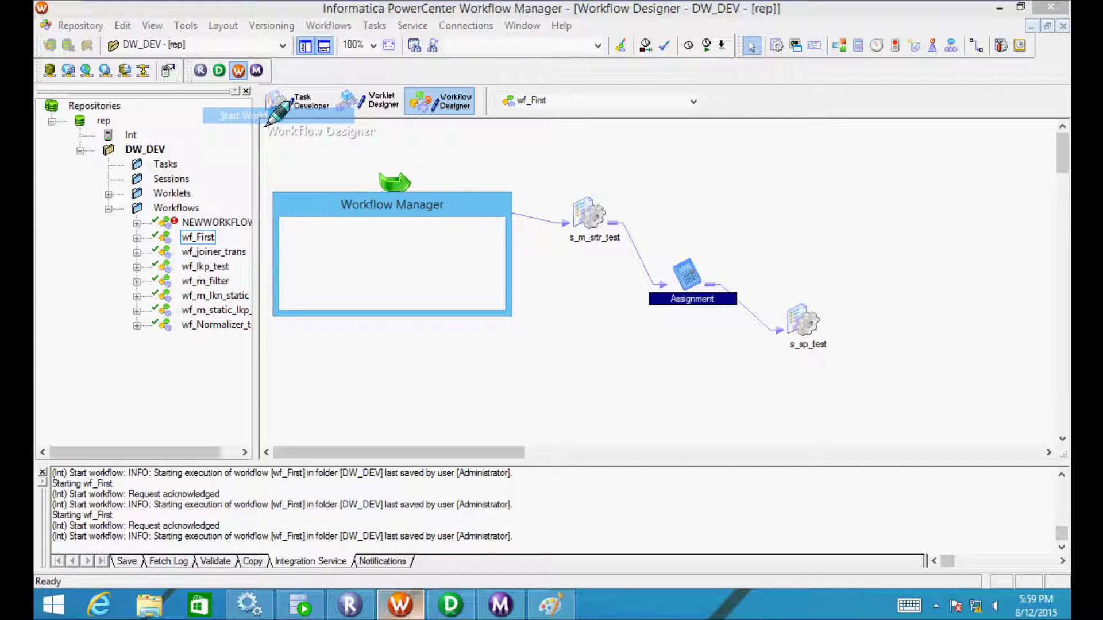
click(500, 605)
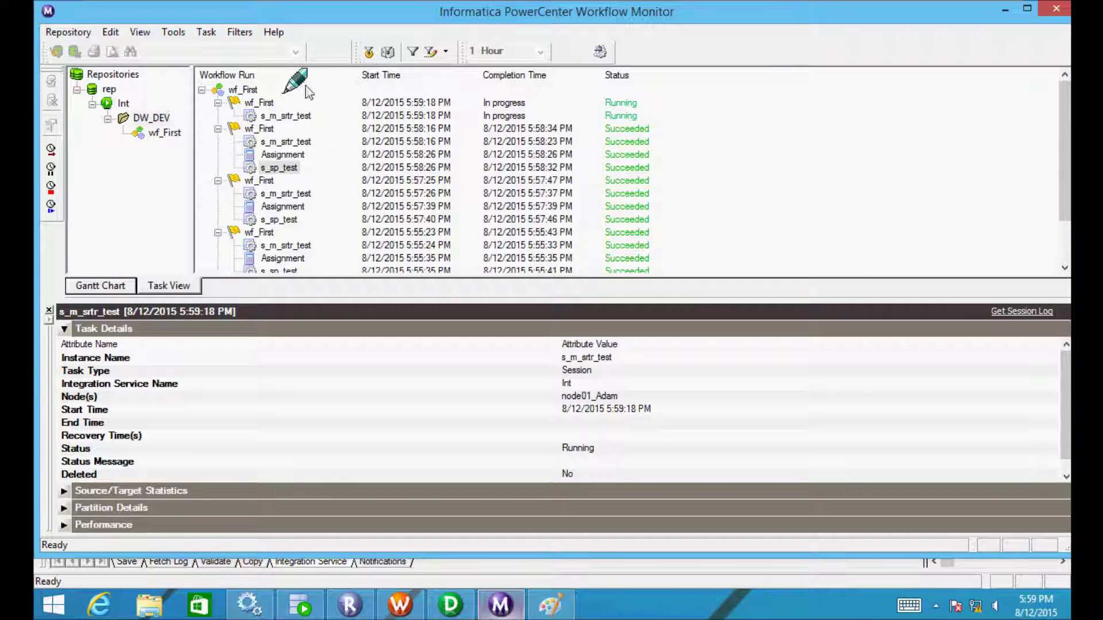
click(266, 117)
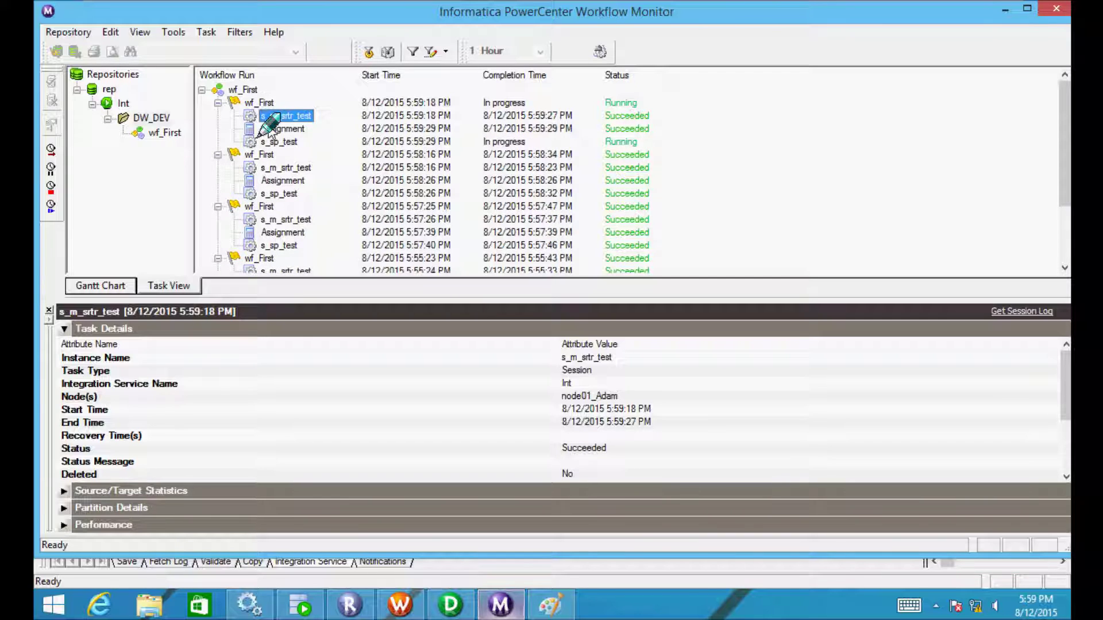
click(270, 130)
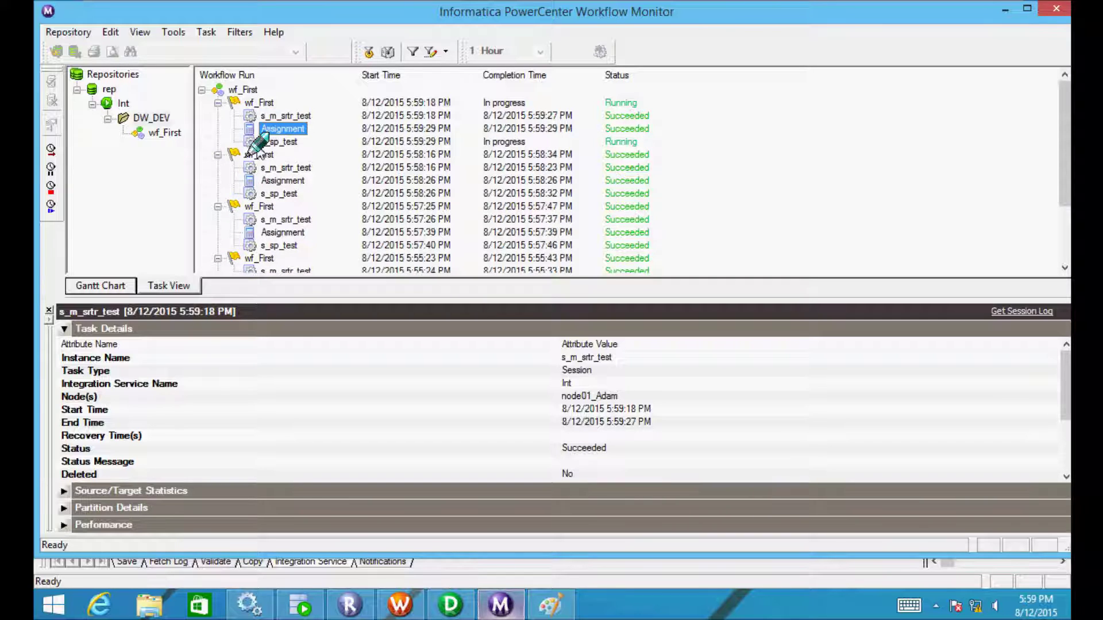
click(268, 142)
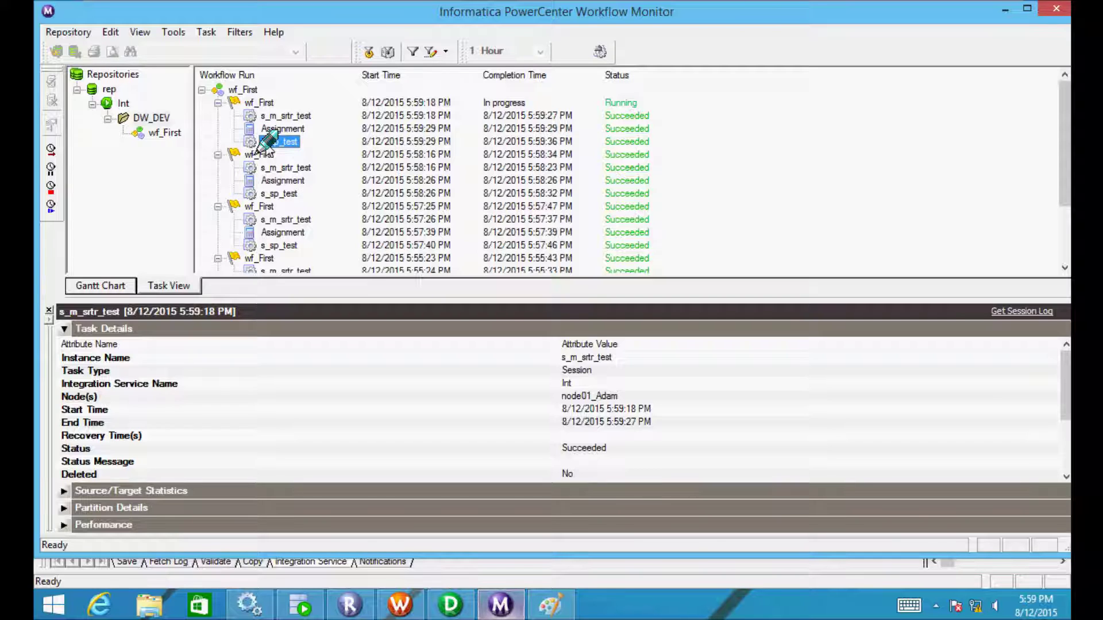
Open the newest run's s_sp_test session log at full size and check the $$Mapping, $$Session and $$Session_Counter override values
right_click(267, 142)
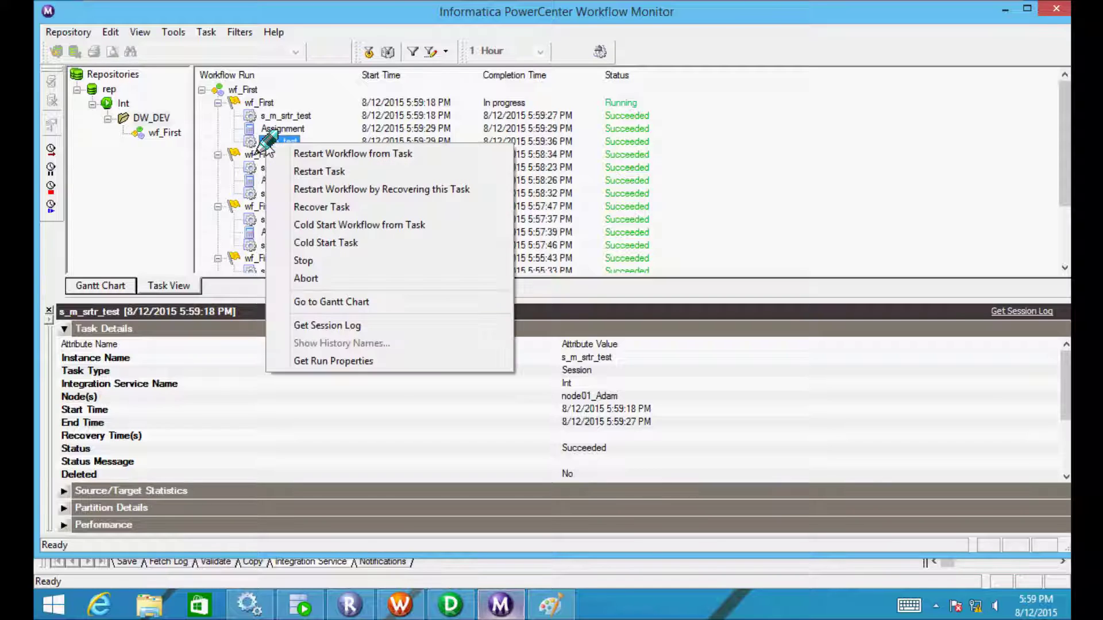
click(316, 326)
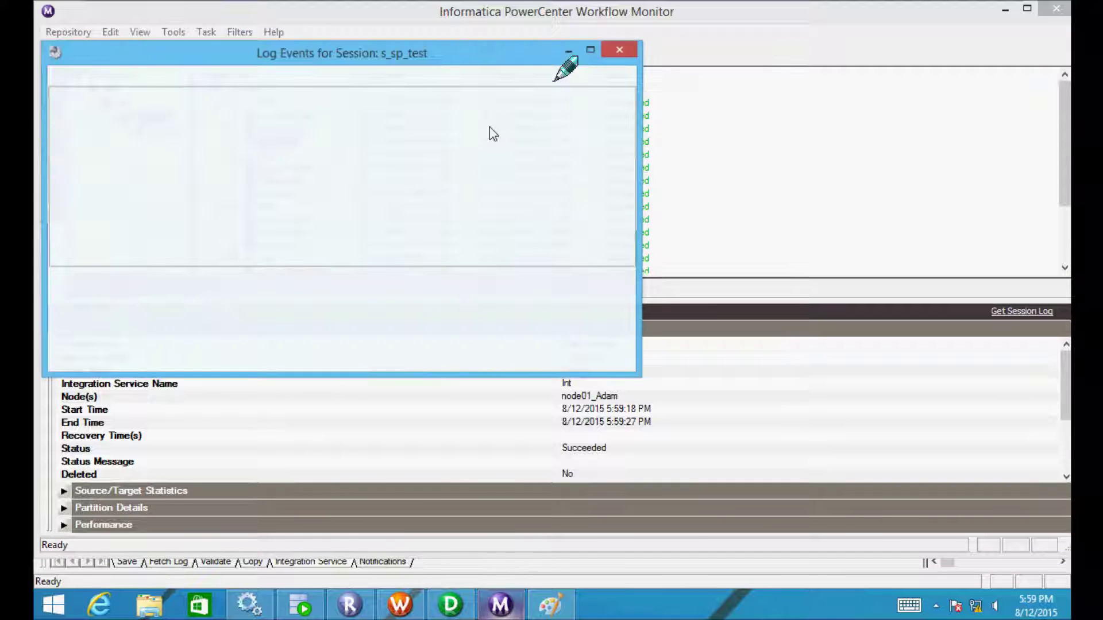
click(593, 51)
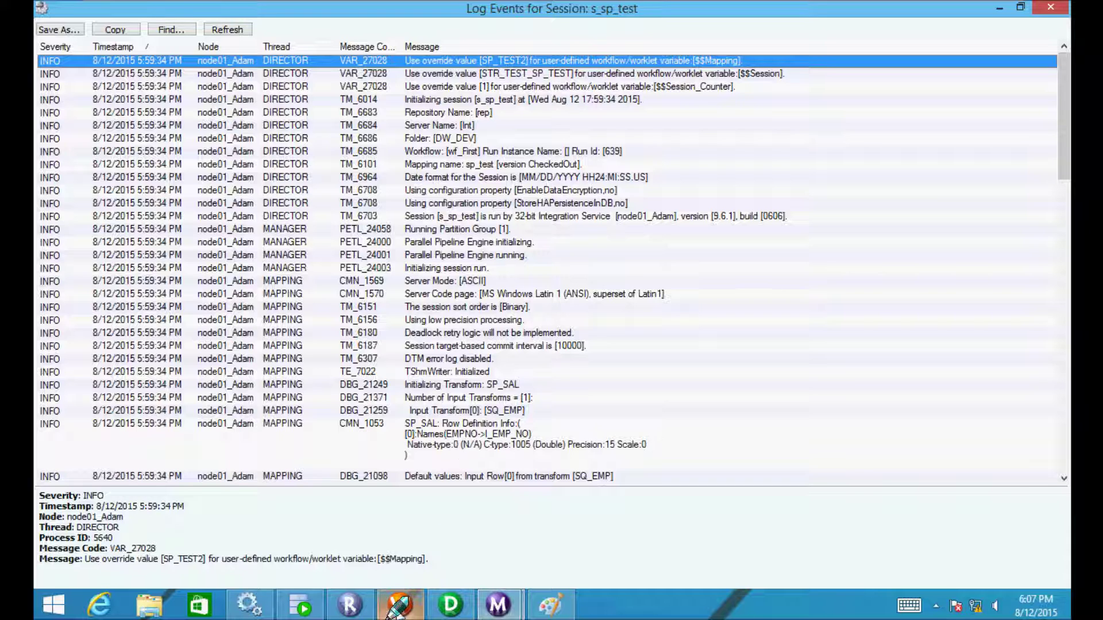
Switch to Workflow Manager and add a workflow variable named $$First_session_end_time to wf_First
click(396, 608)
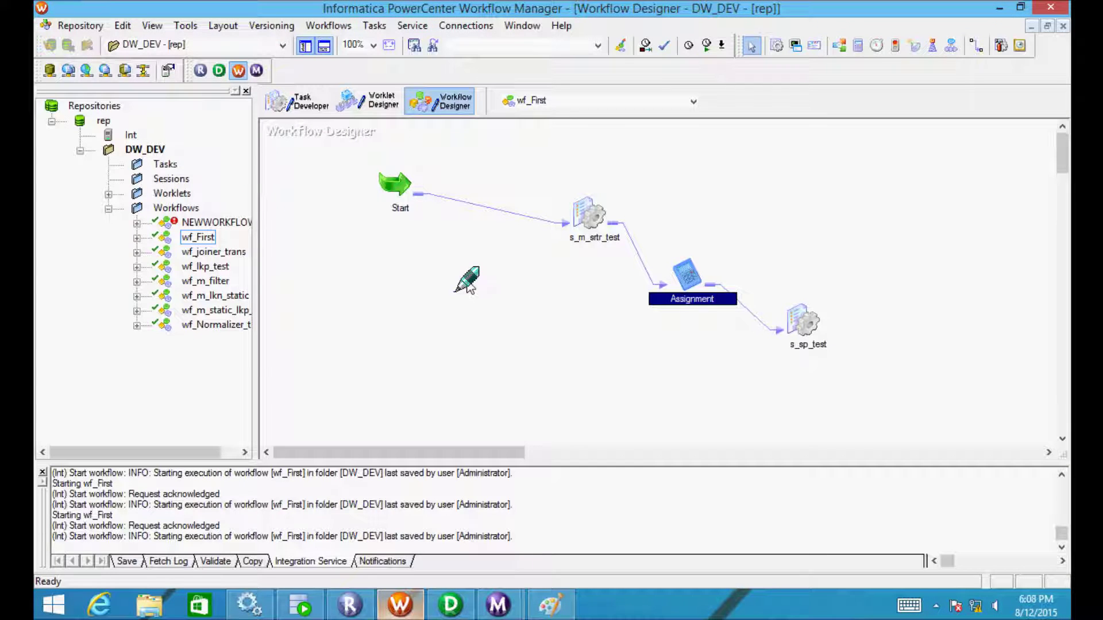
click(335, 32)
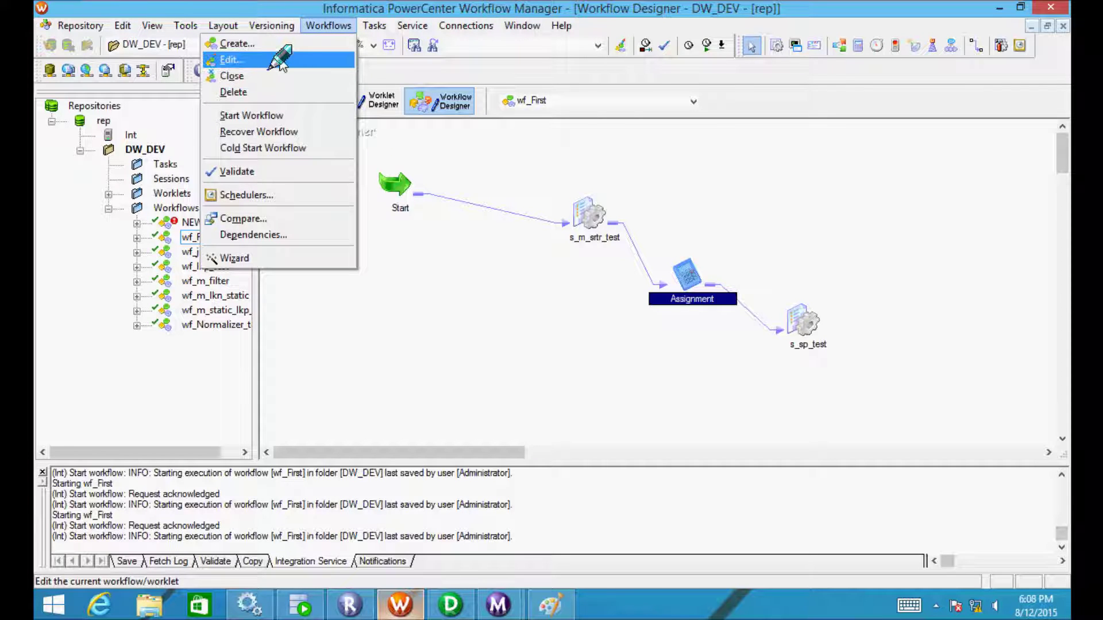
click(280, 60)
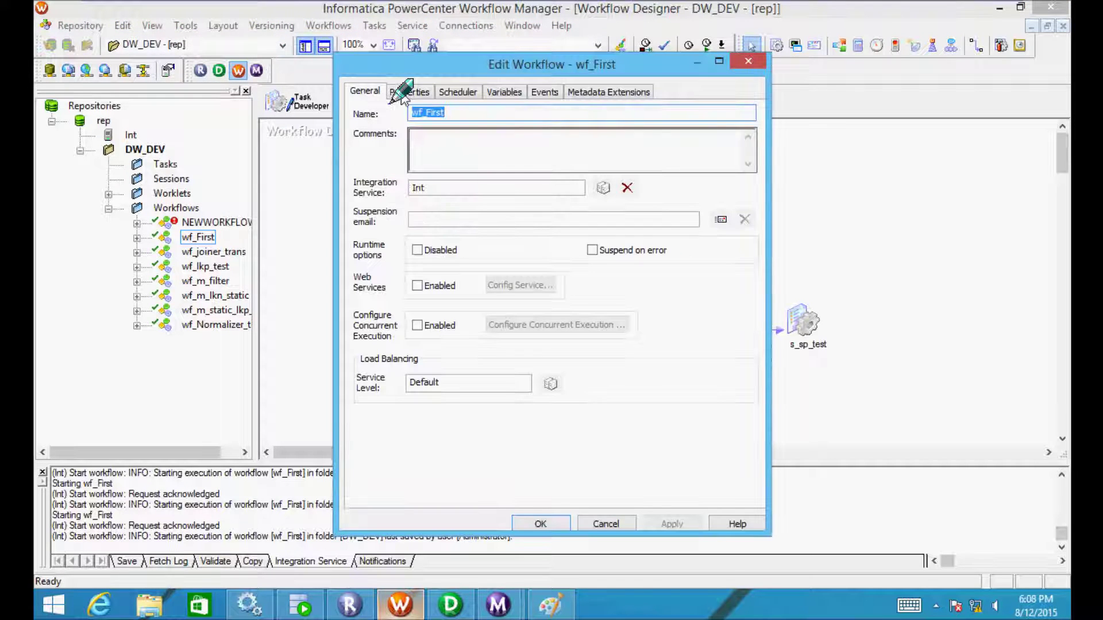
click(507, 92)
click(492, 197)
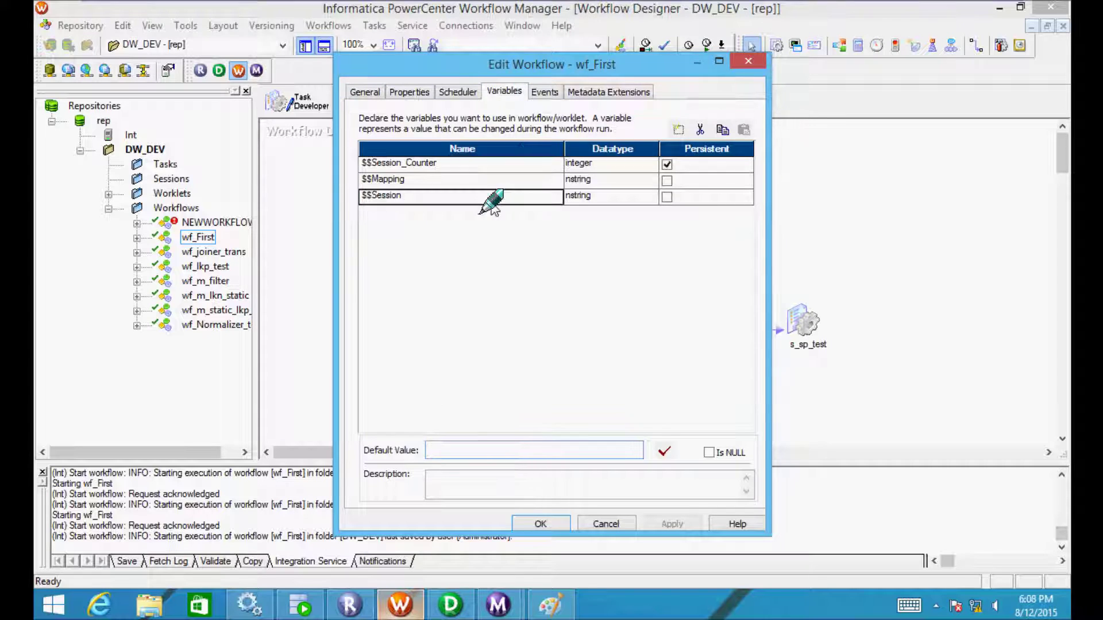
click(678, 130)
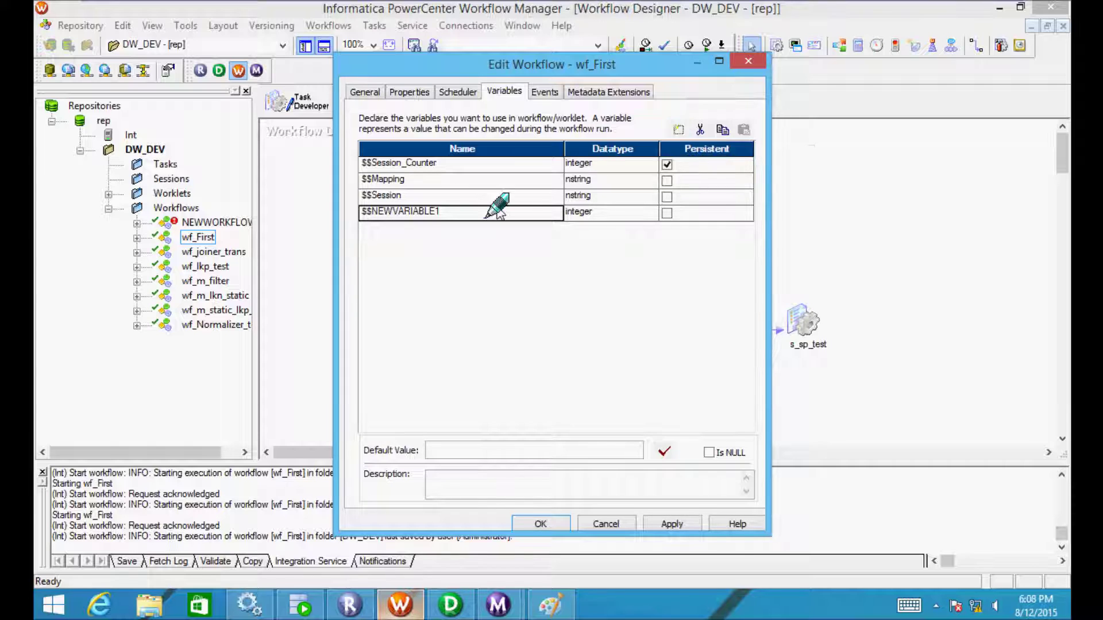
click(440, 214)
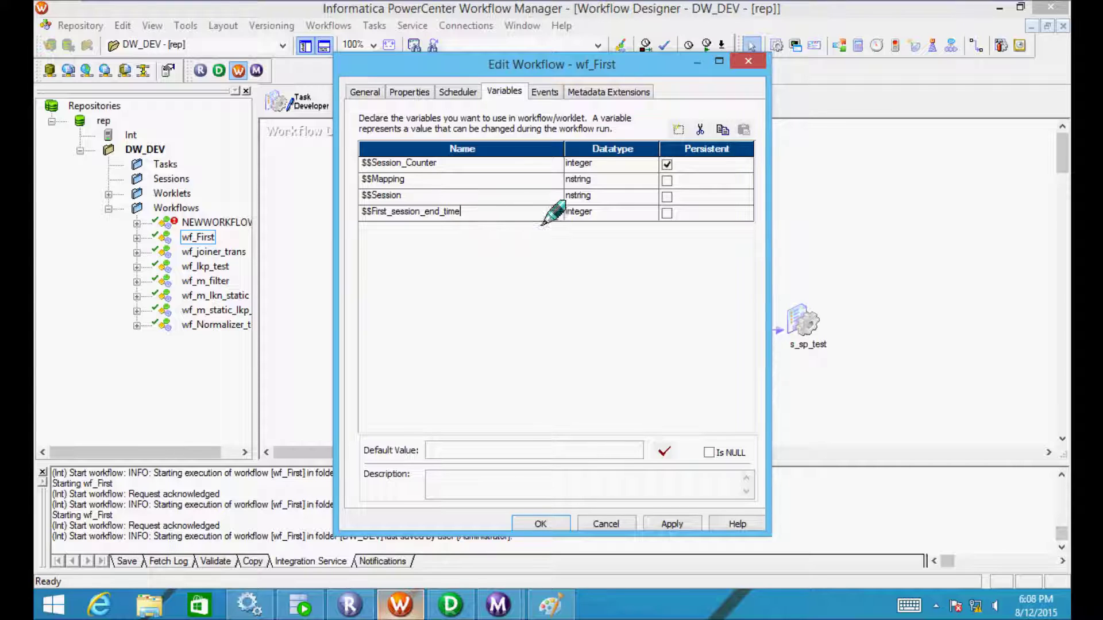
Set the datatype of $$First_session_end_time to date/time, apply the variable changes and save the workflow
click(624, 214)
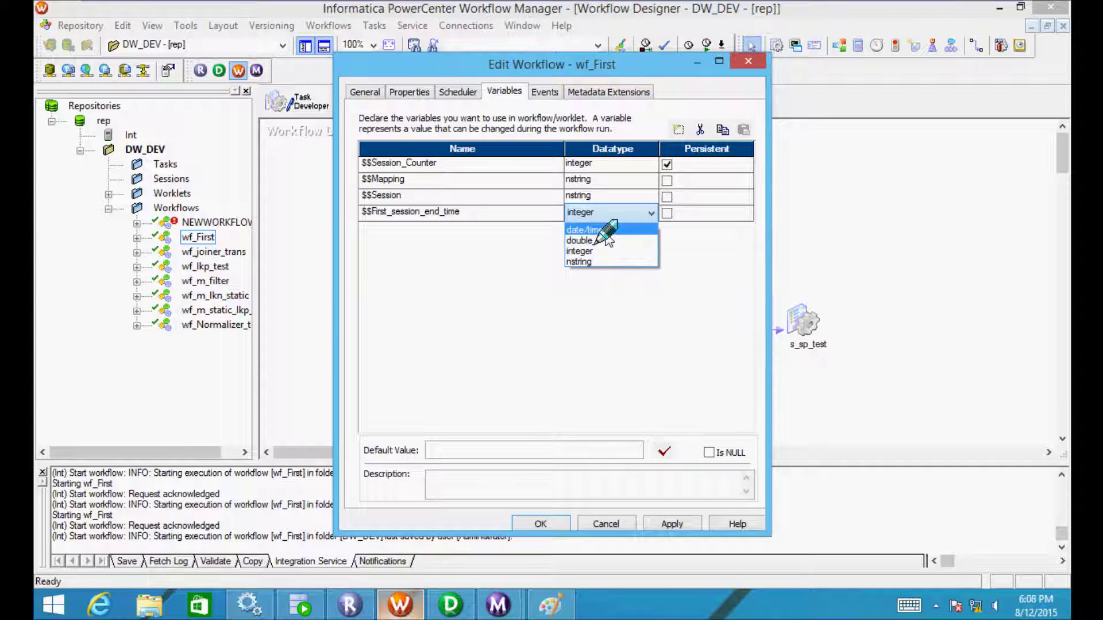
click(604, 230)
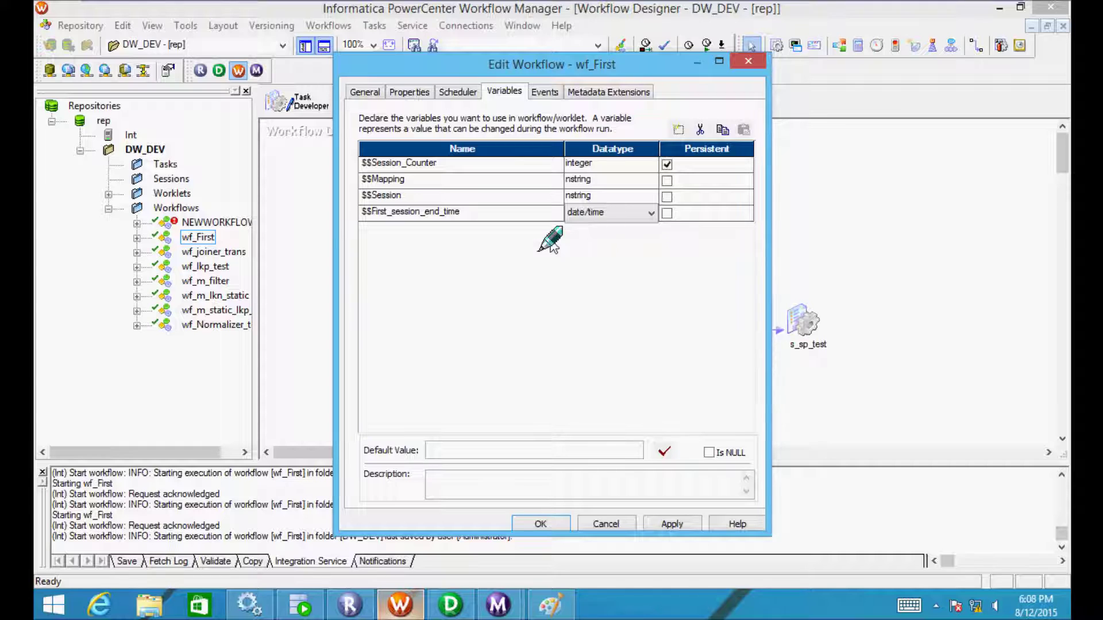
click(480, 219)
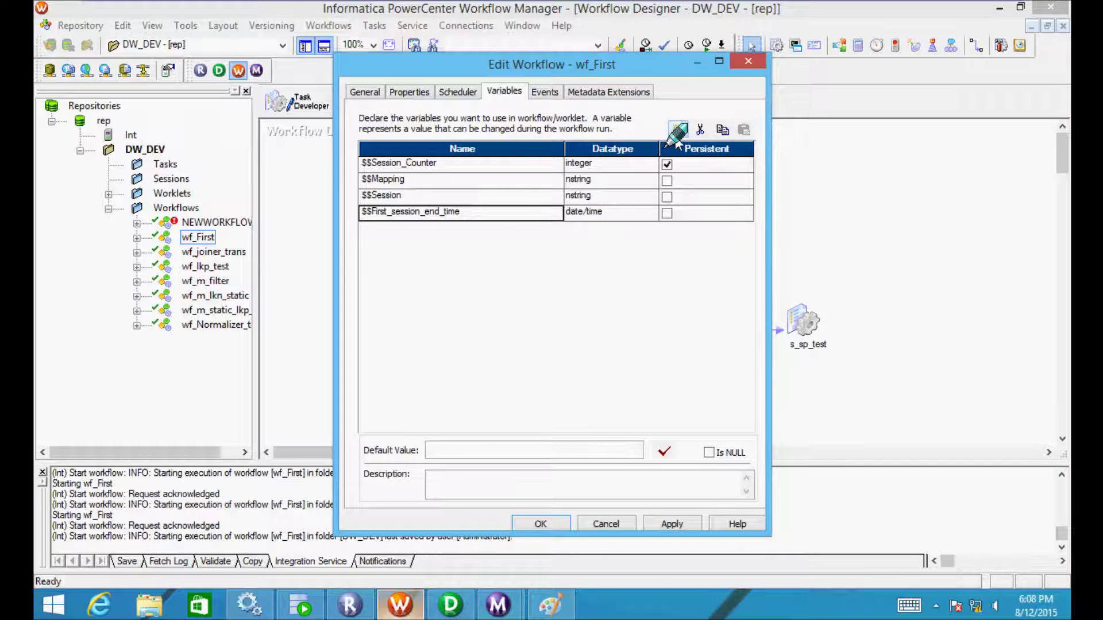
click(674, 525)
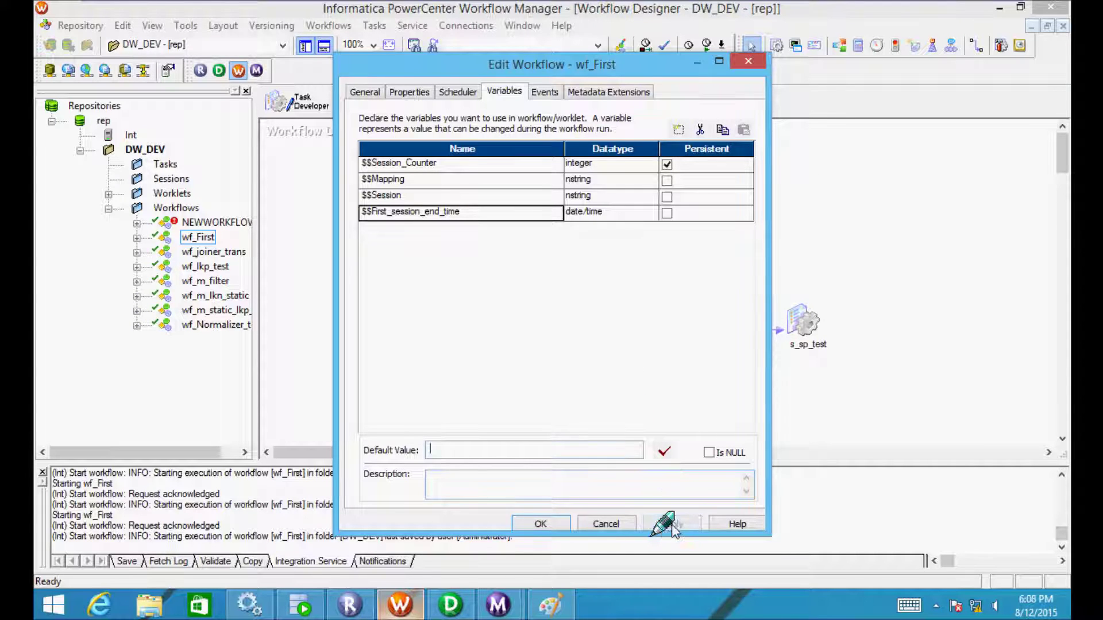
click(541, 524)
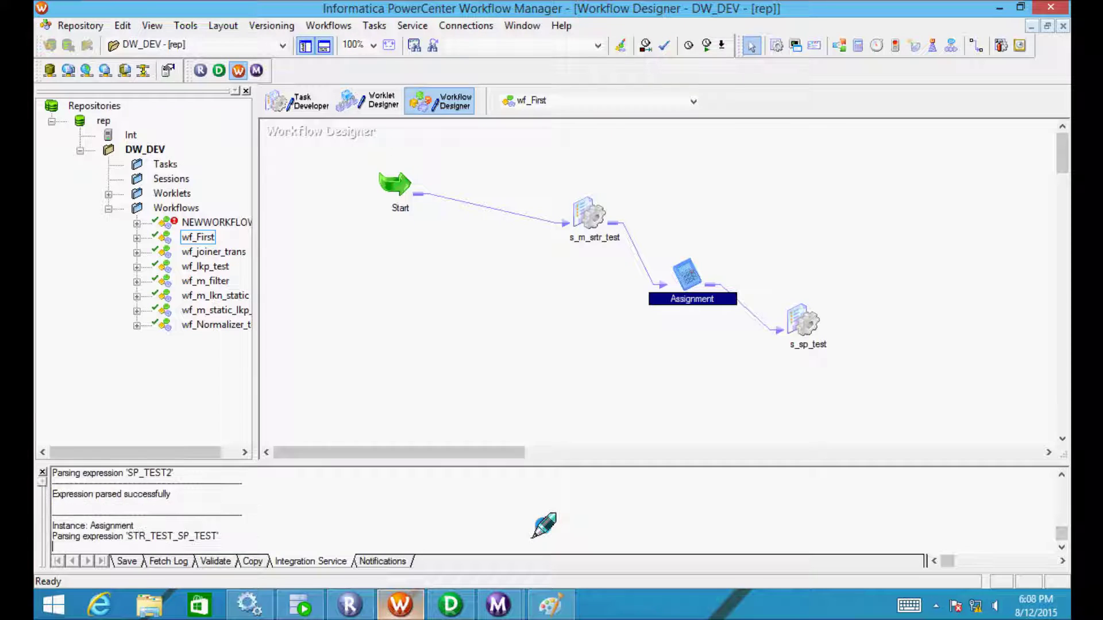
key(ctrl+s)
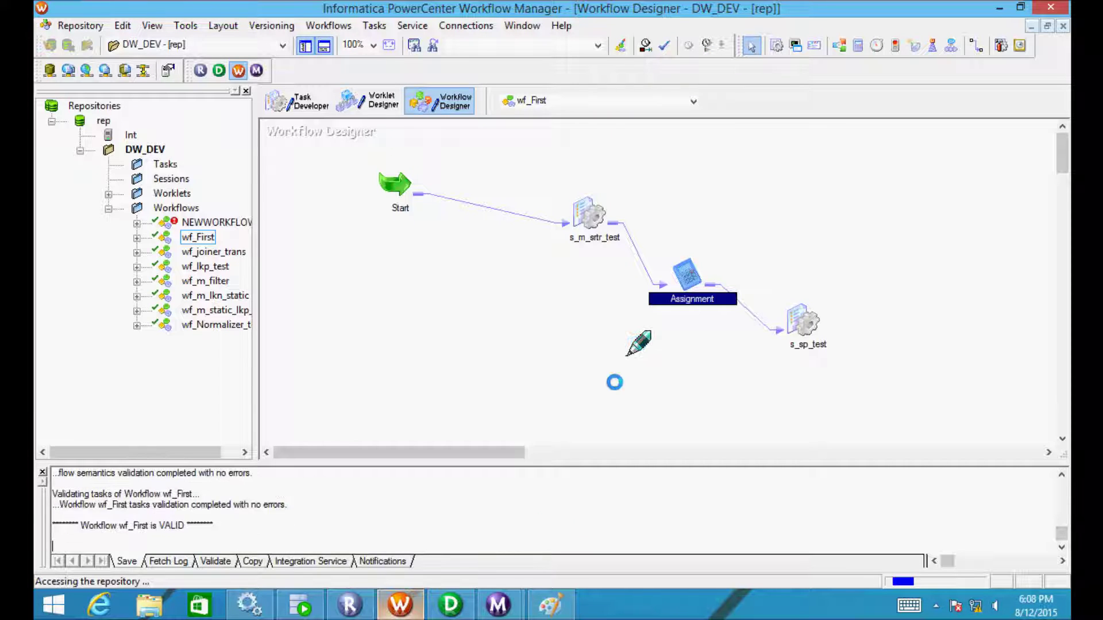
Add a fourth expression row to the Assignment task and assign it the variable $$First_session_end_time
double_click(696, 283)
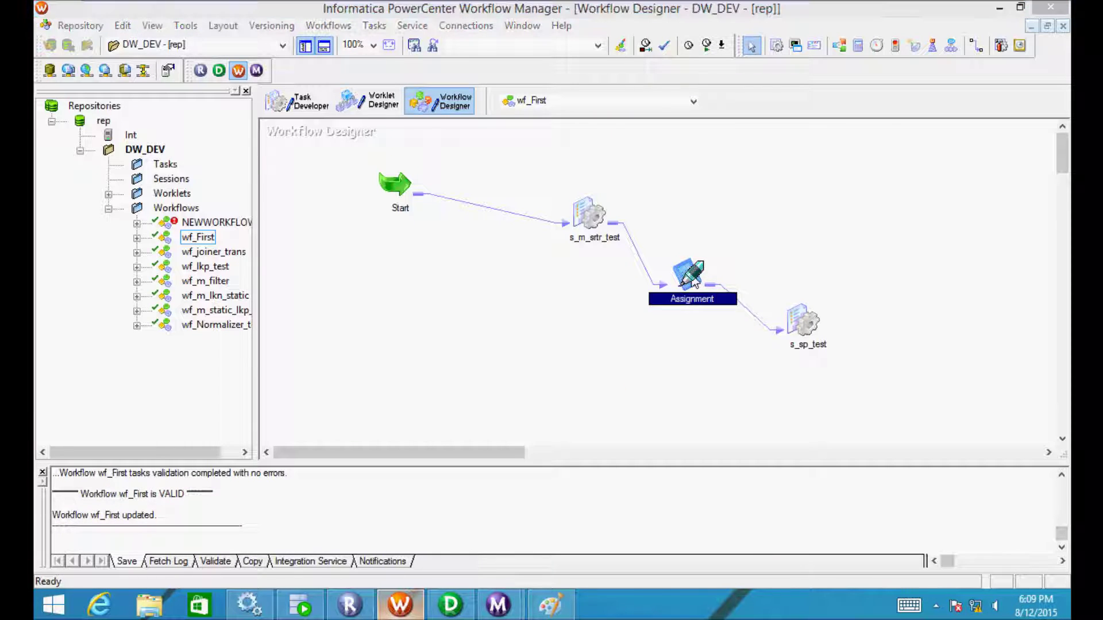
click(449, 122)
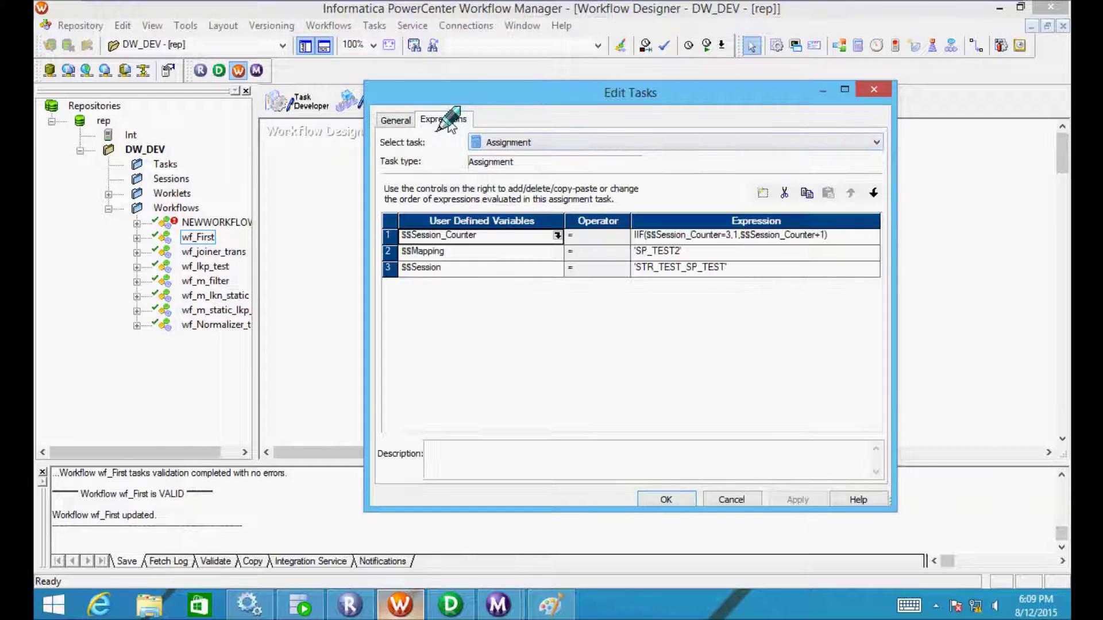
click(518, 271)
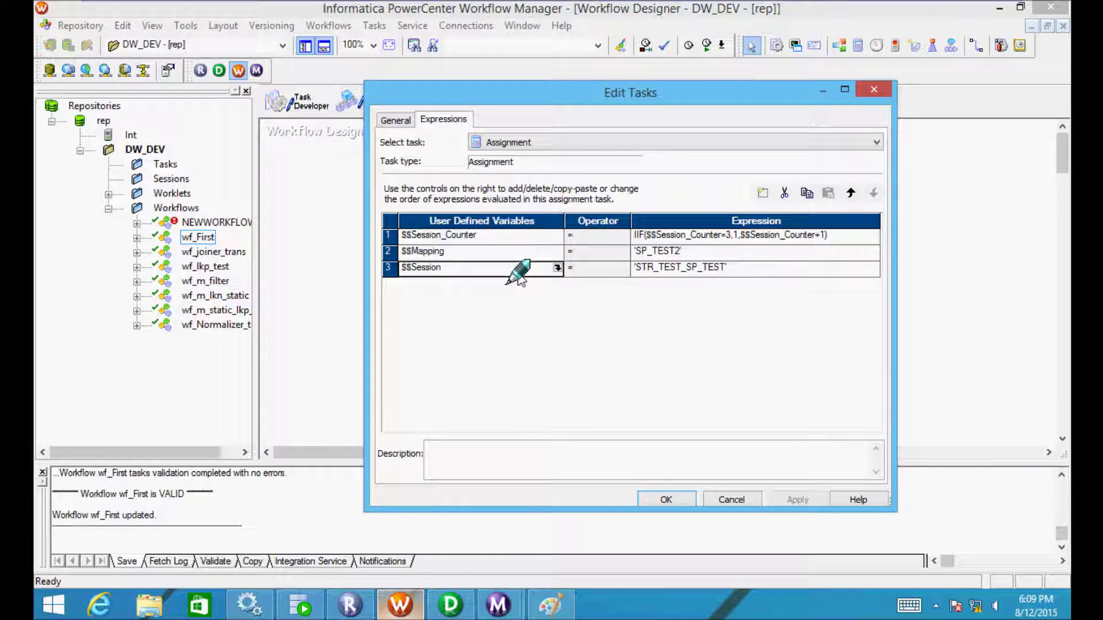
click(763, 198)
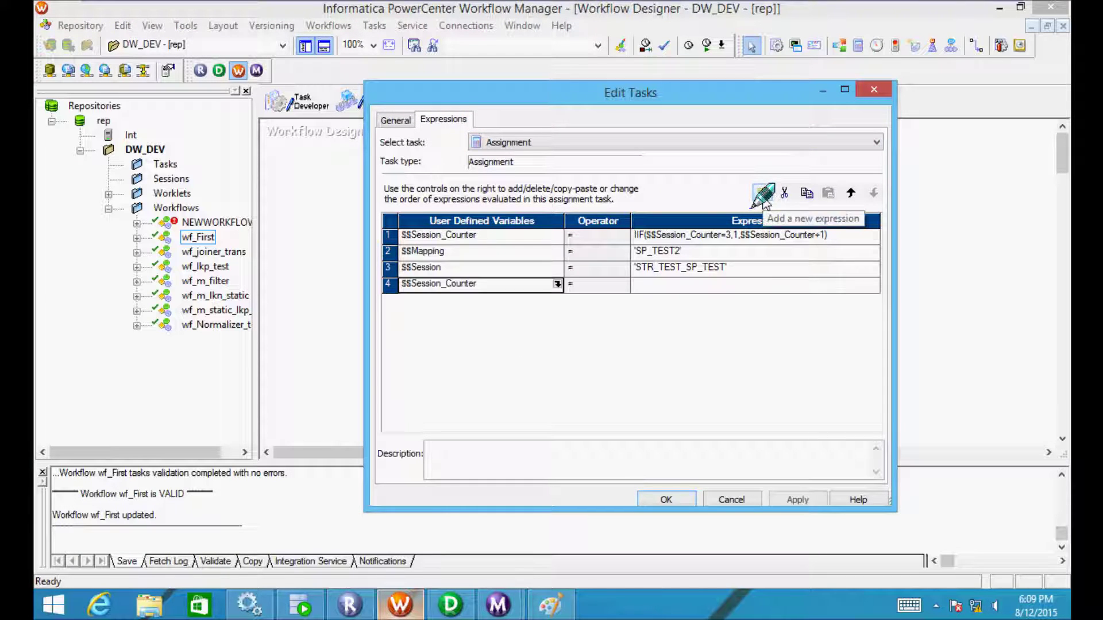
click(557, 284)
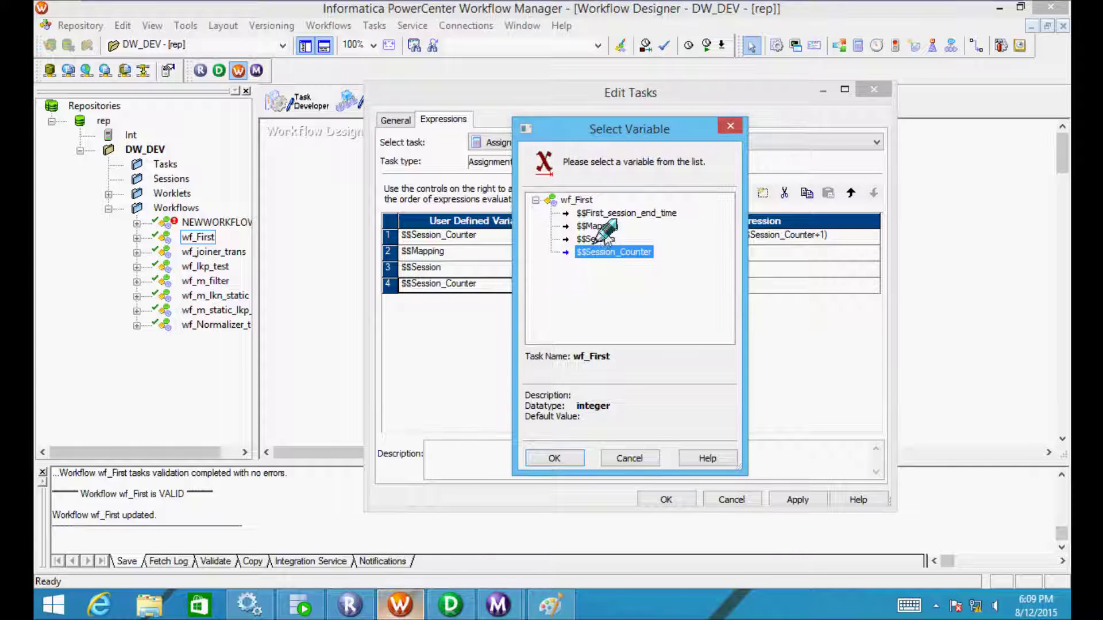
click(601, 214)
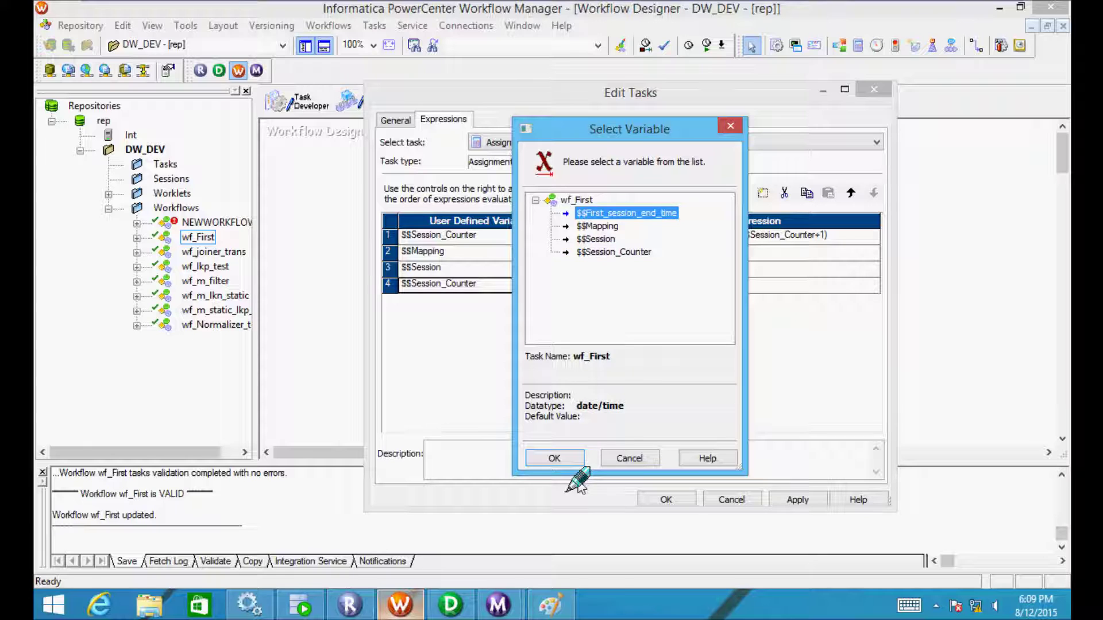
click(554, 458)
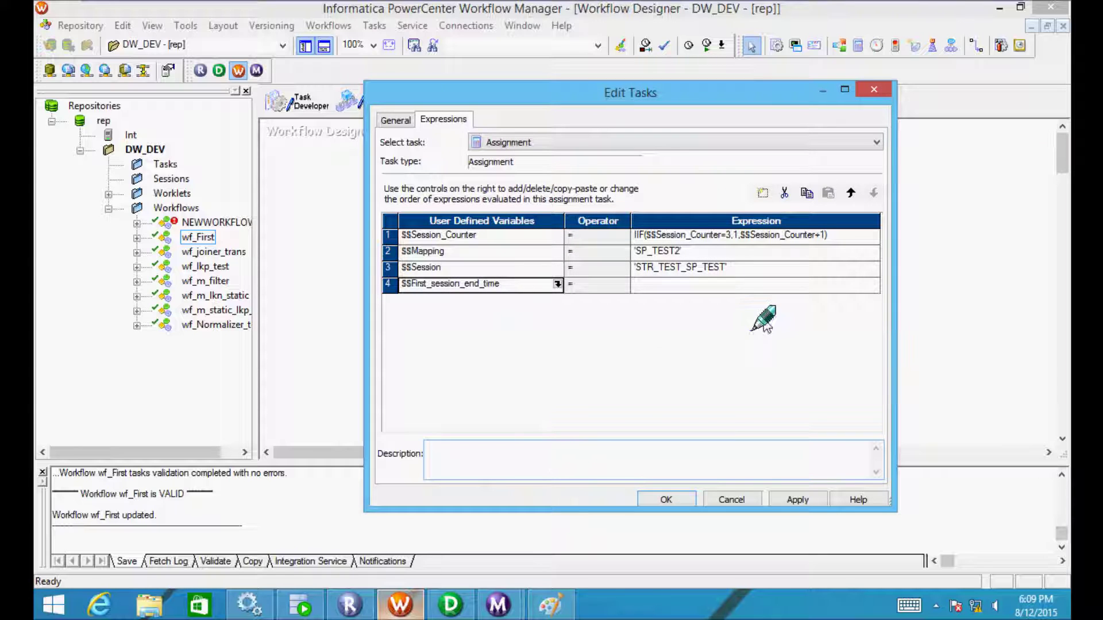
Build the expression $s_m_srtr_test.EndTime for $$First_session_end_time from the session's predefined EndTime variable and validate it
click(875, 287)
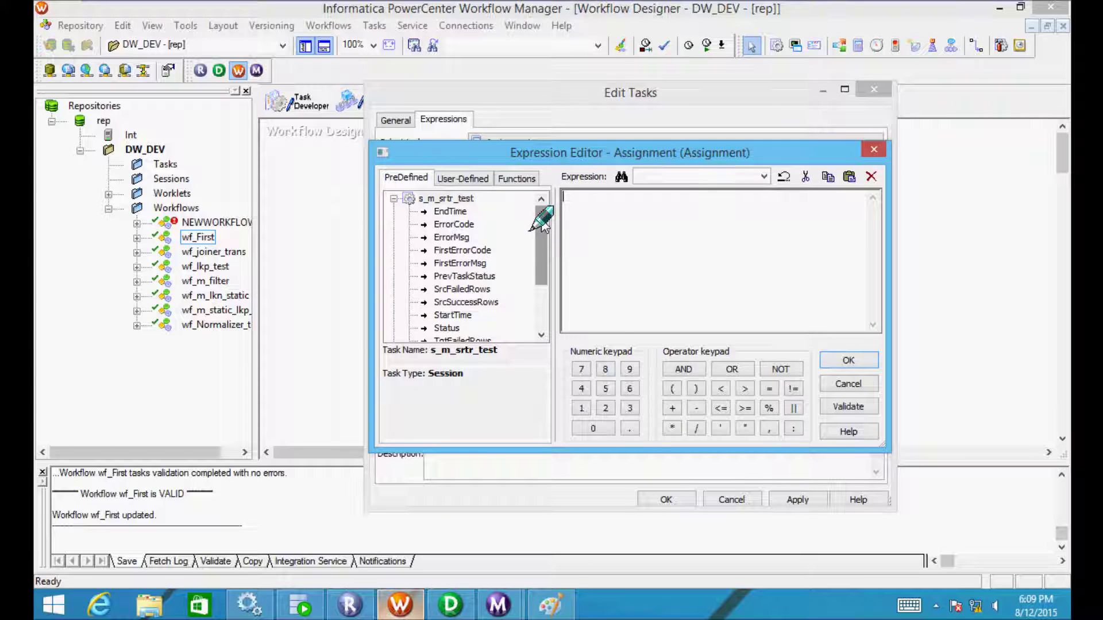
drag(566, 153, 506, 362)
drag(566, 251, 637, 157)
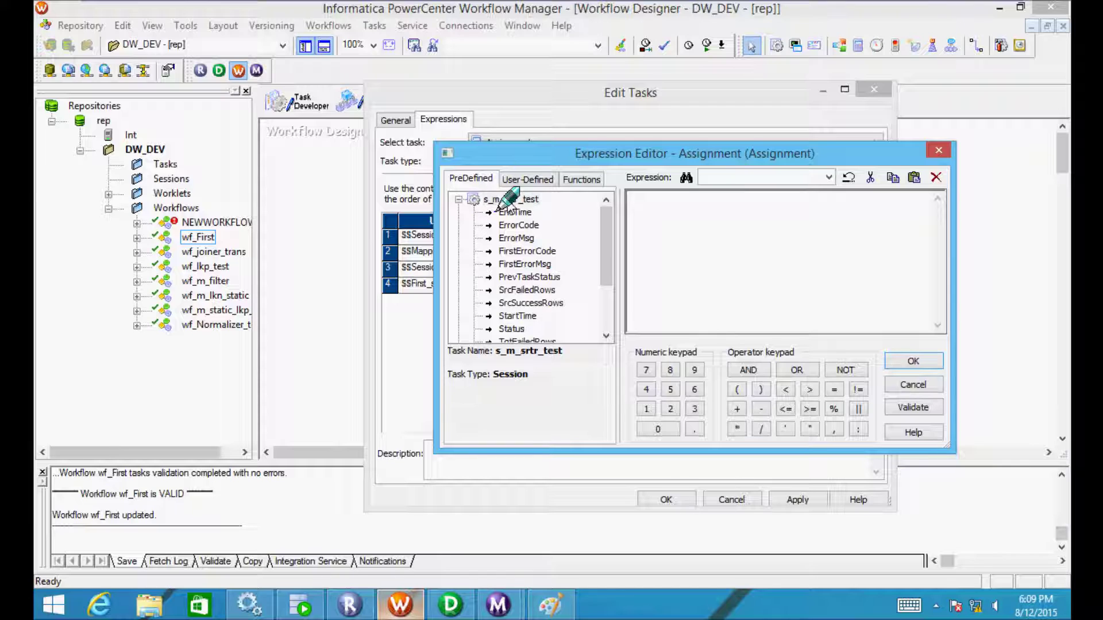
drag(610, 219, 611, 300)
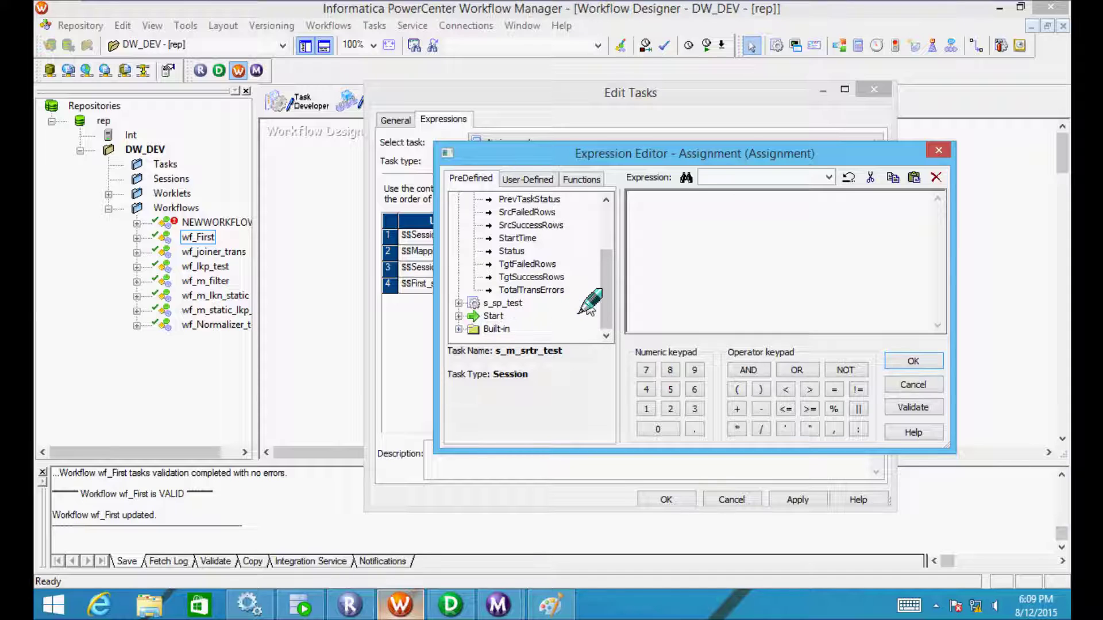
drag(609, 299, 606, 210)
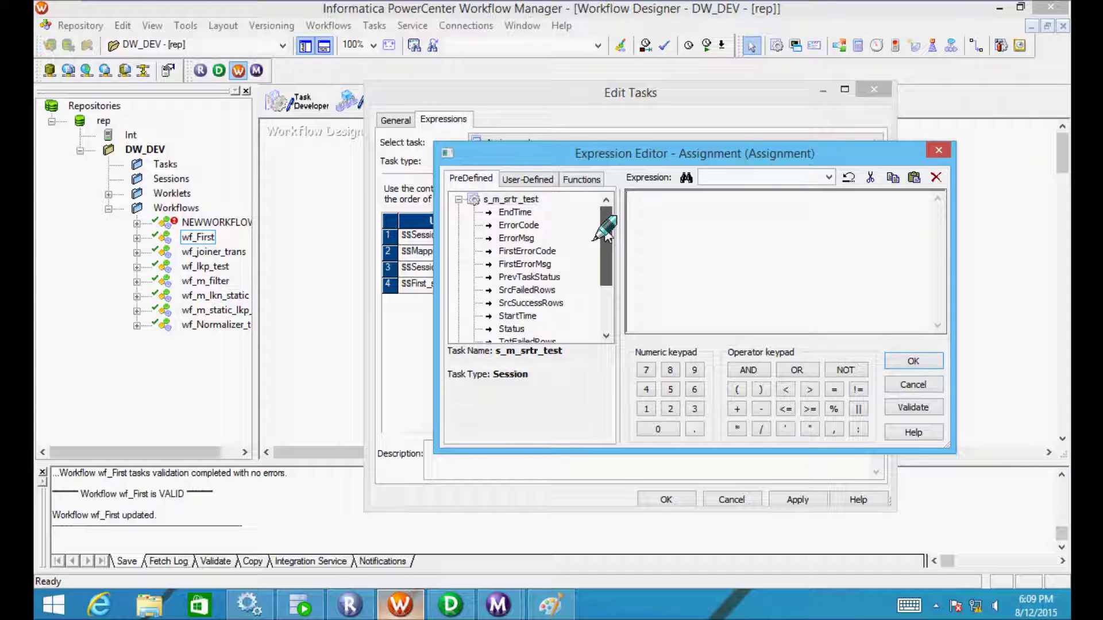
double_click(515, 212)
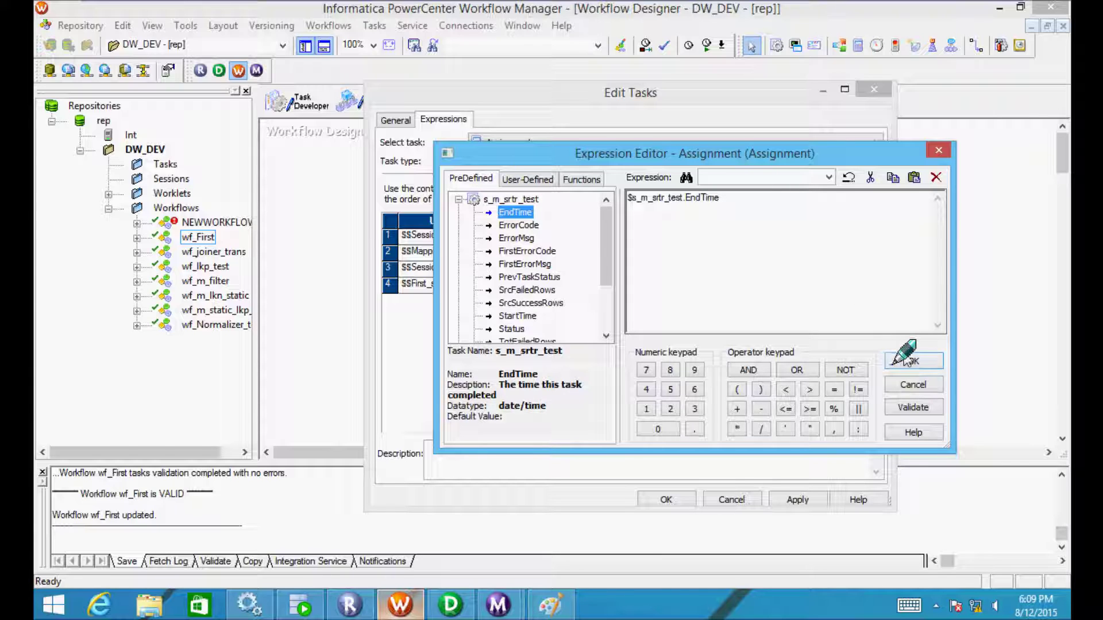
click(905, 408)
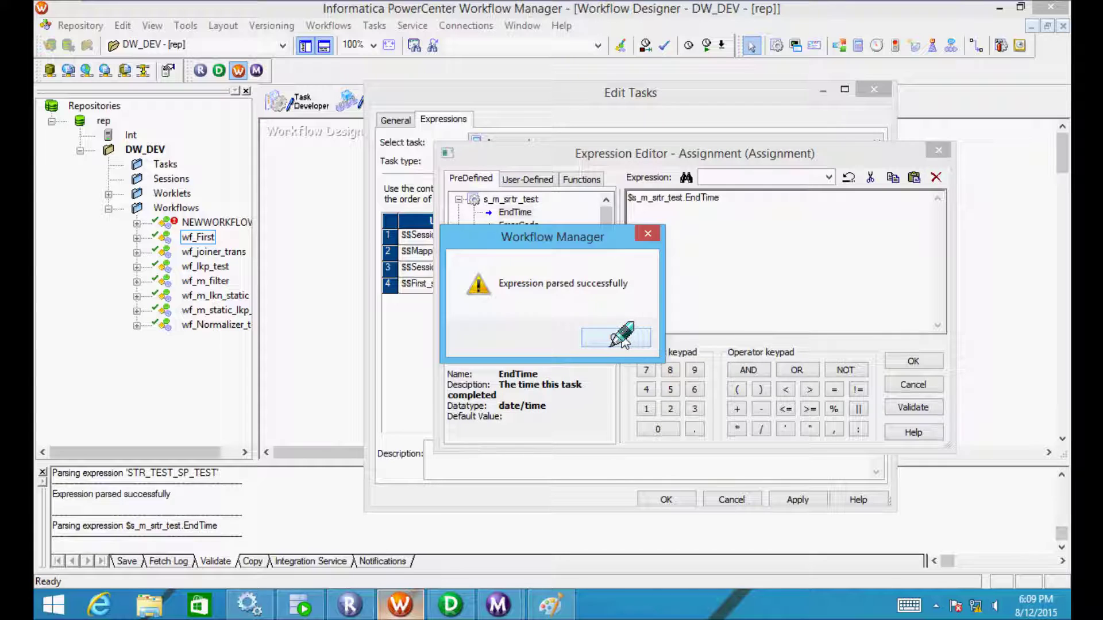
click(633, 338)
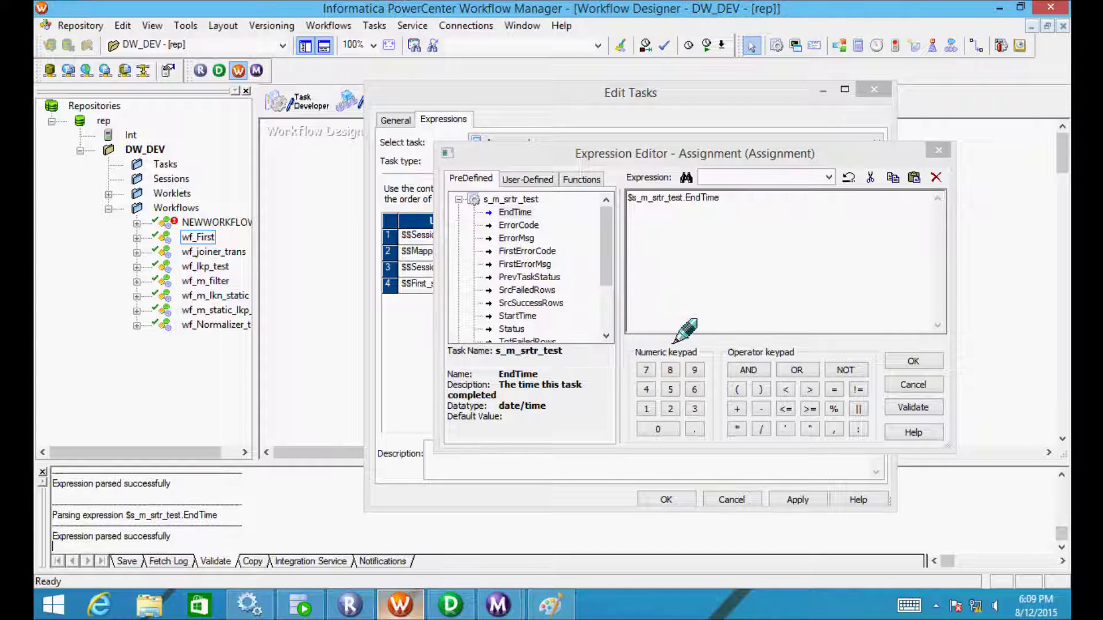
Accept the $$First_session_end_time expression, apply the Assignment task changes and save wf_First
click(919, 362)
click(811, 499)
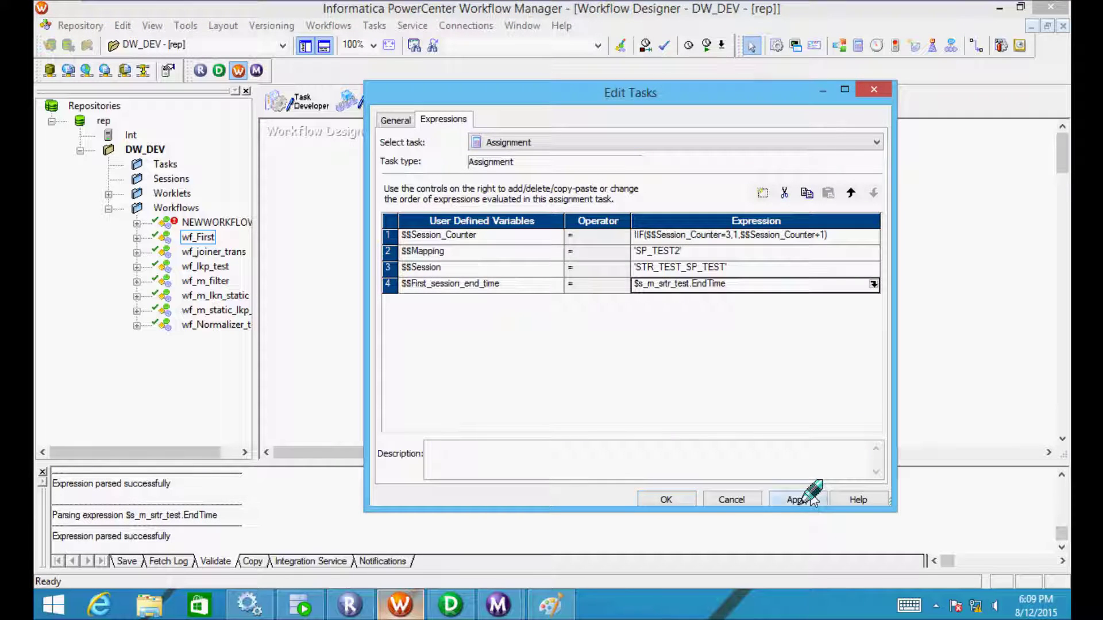
click(671, 499)
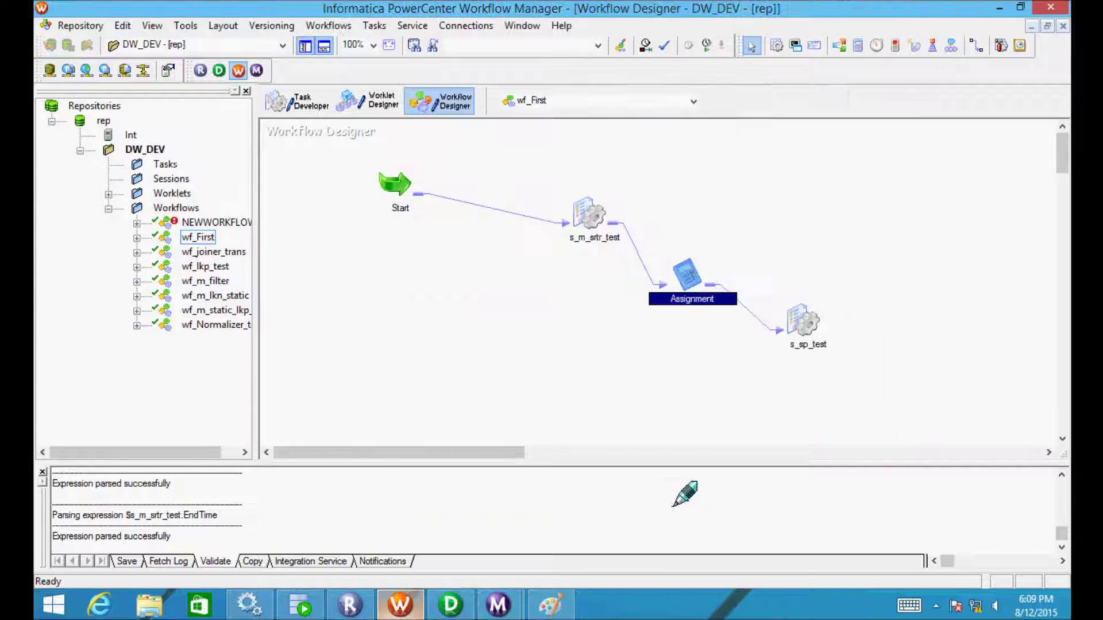
key(ctrl+s)
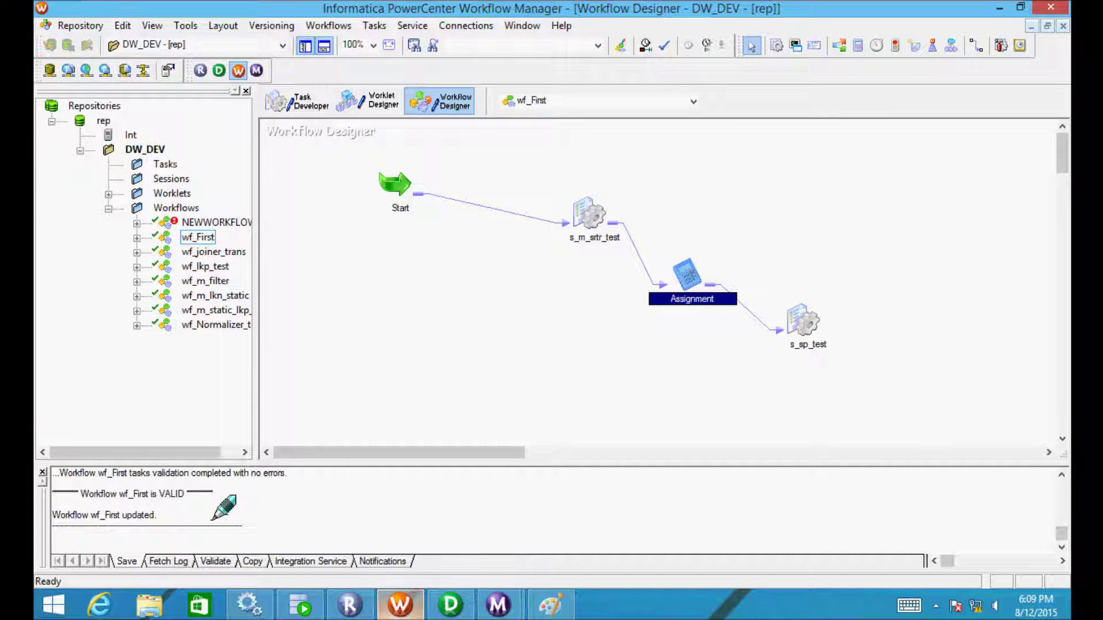
click(73, 491)
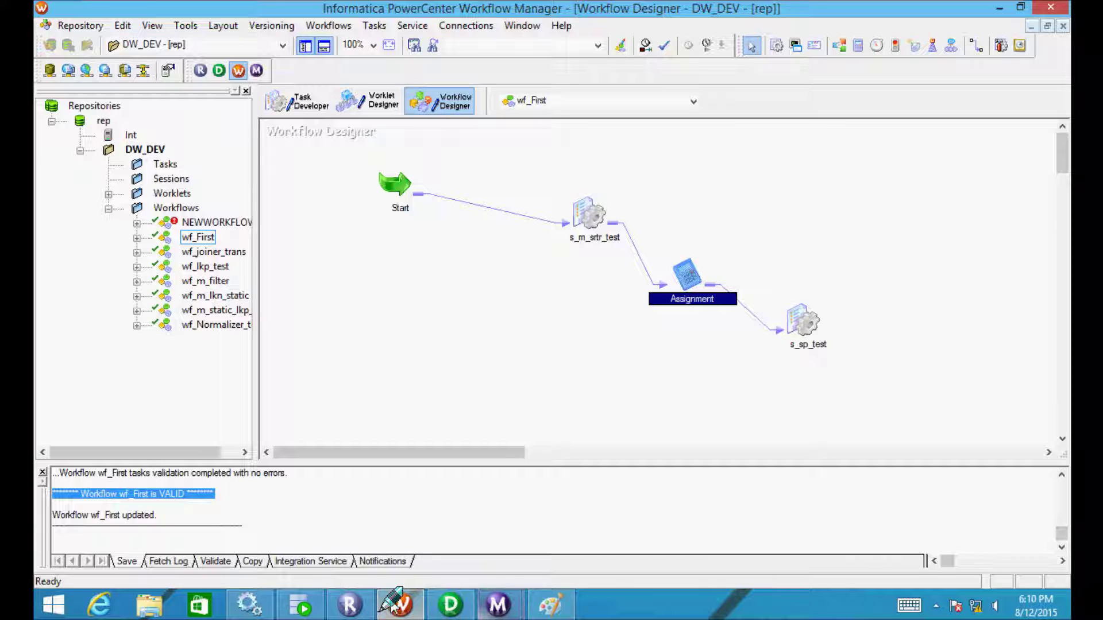
Start wf_First, switch to Workflow Monitor and close the previous run's s_sp_test session log
click(338, 26)
click(276, 115)
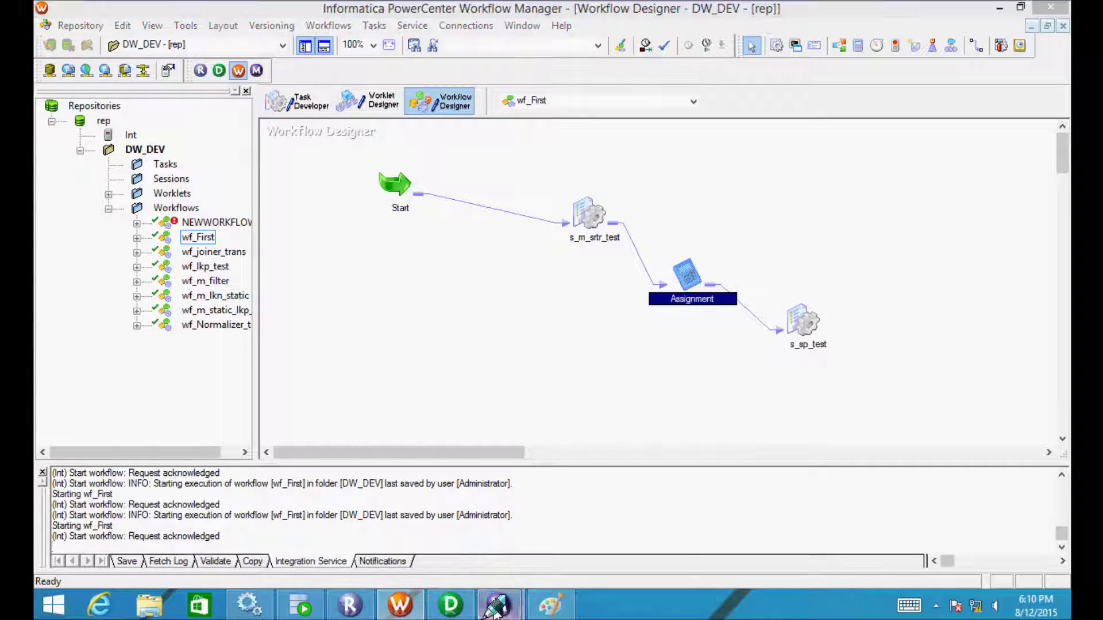
mouse_move(495, 609)
click(574, 509)
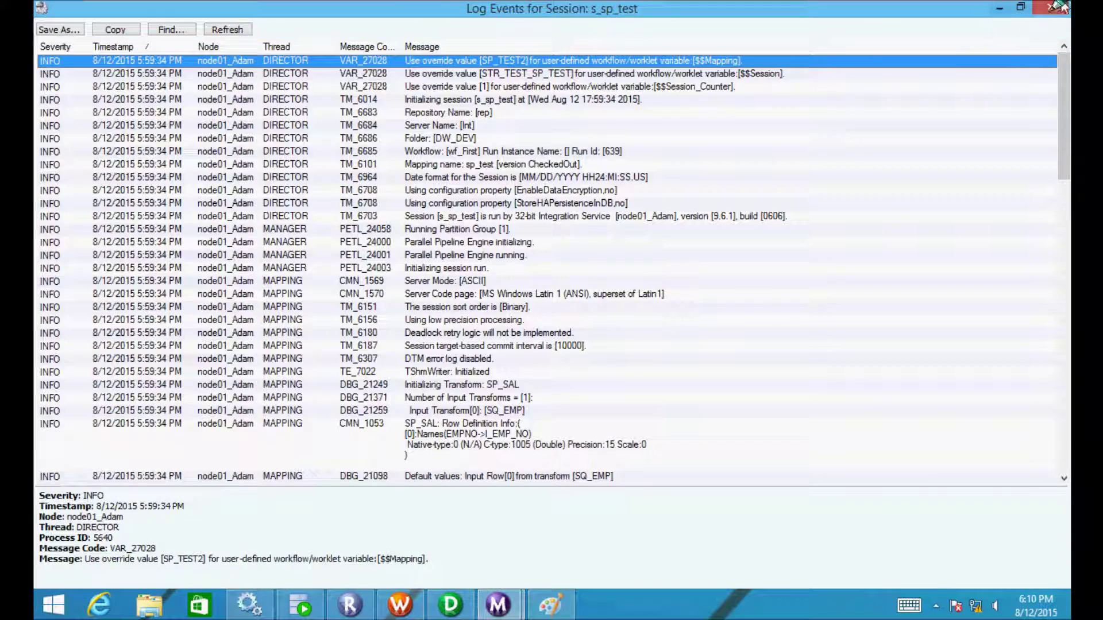
click(1057, 10)
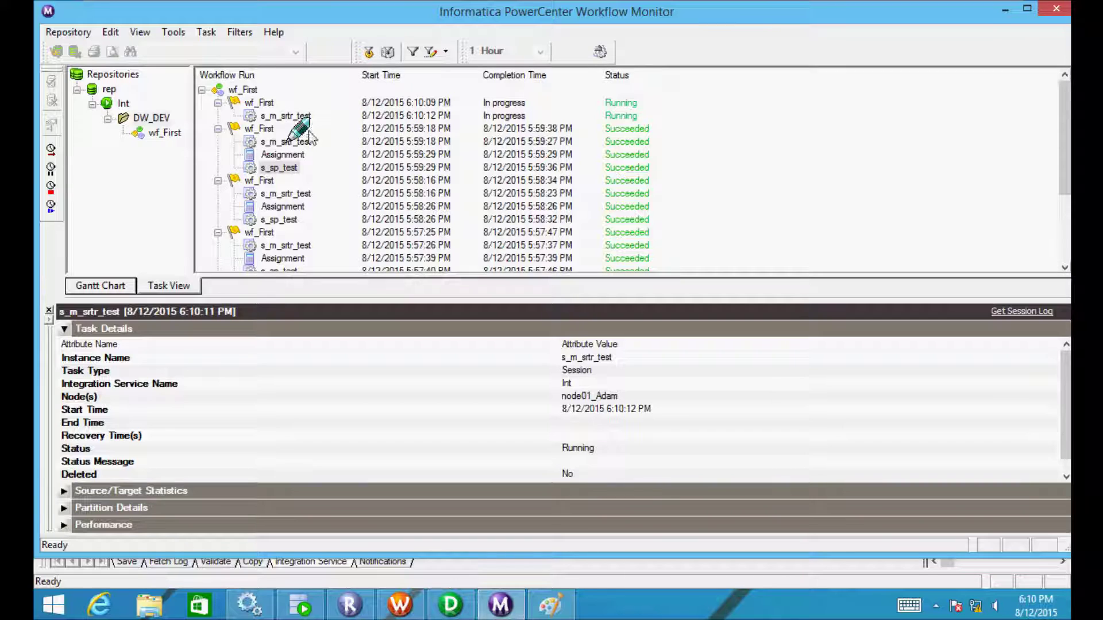
Open the session log of s_sp_test from the newest wf_First run and check the override value of $$First_session_end_time
click(270, 118)
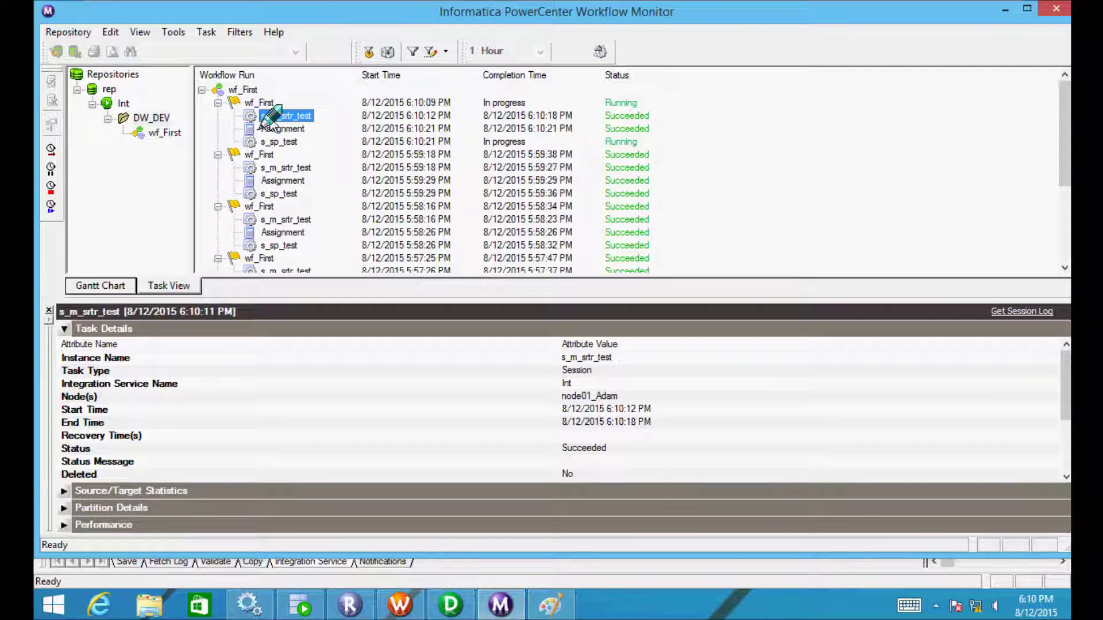
click(270, 142)
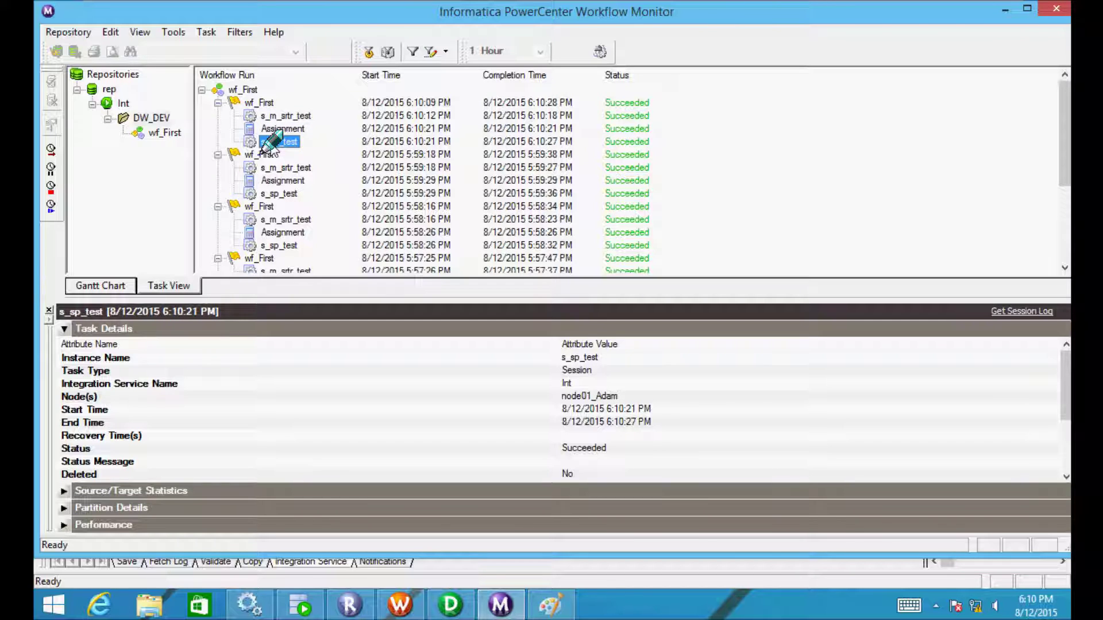
right_click(270, 143)
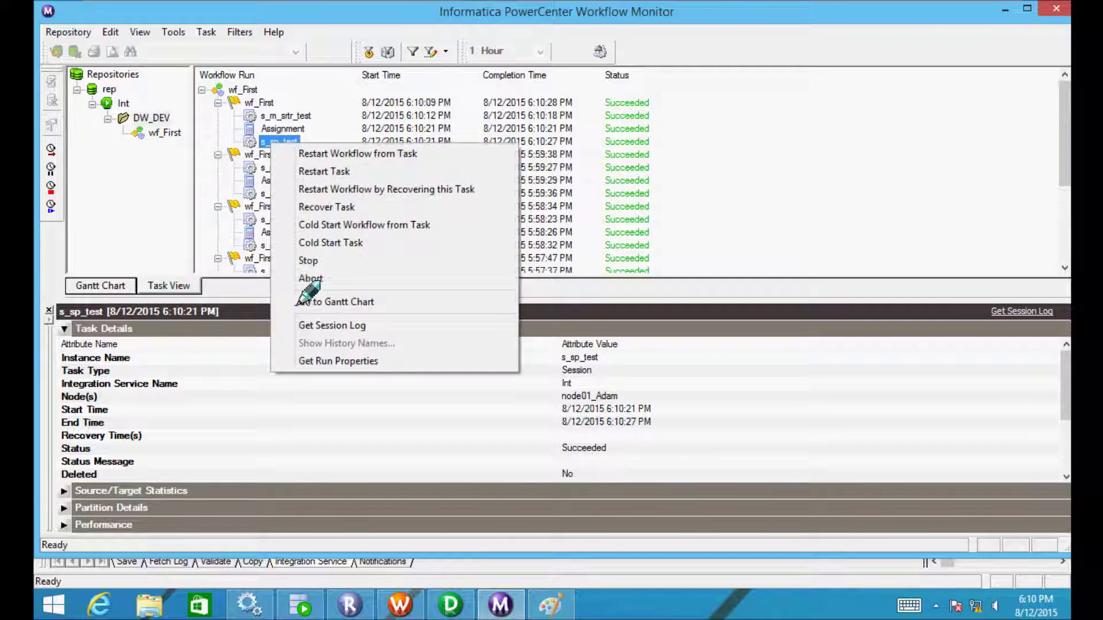
click(329, 325)
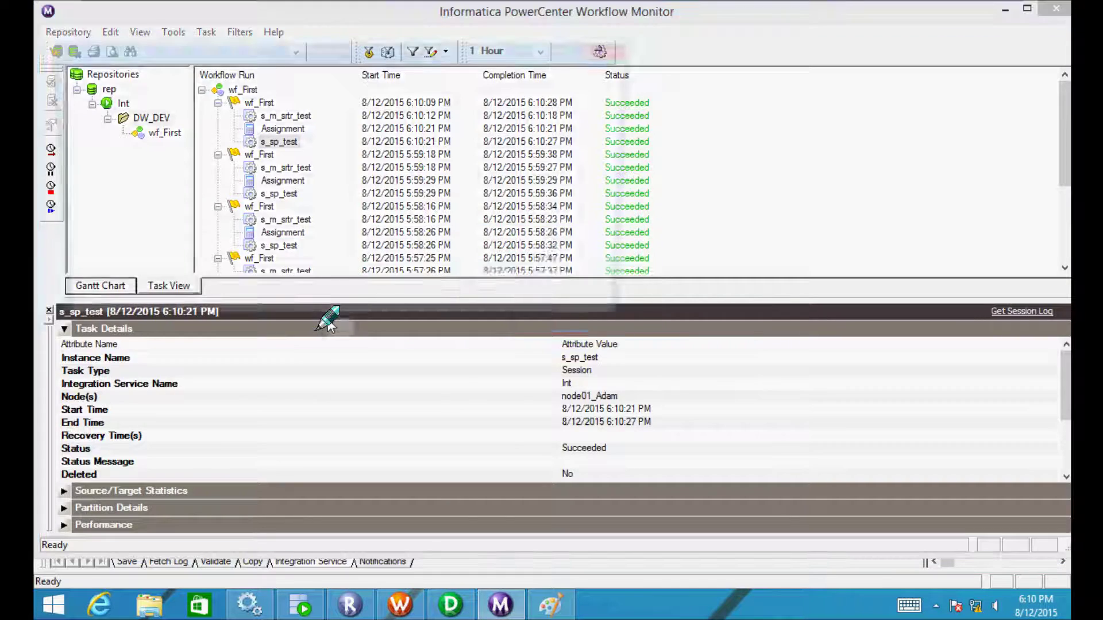
click(592, 51)
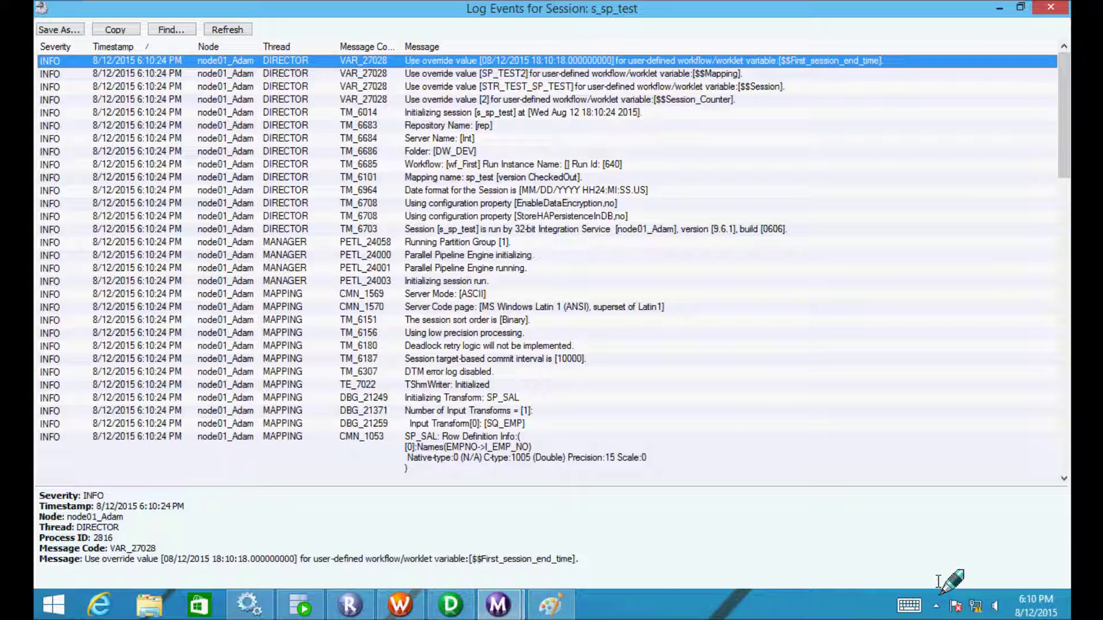
mouse_move(1037, 608)
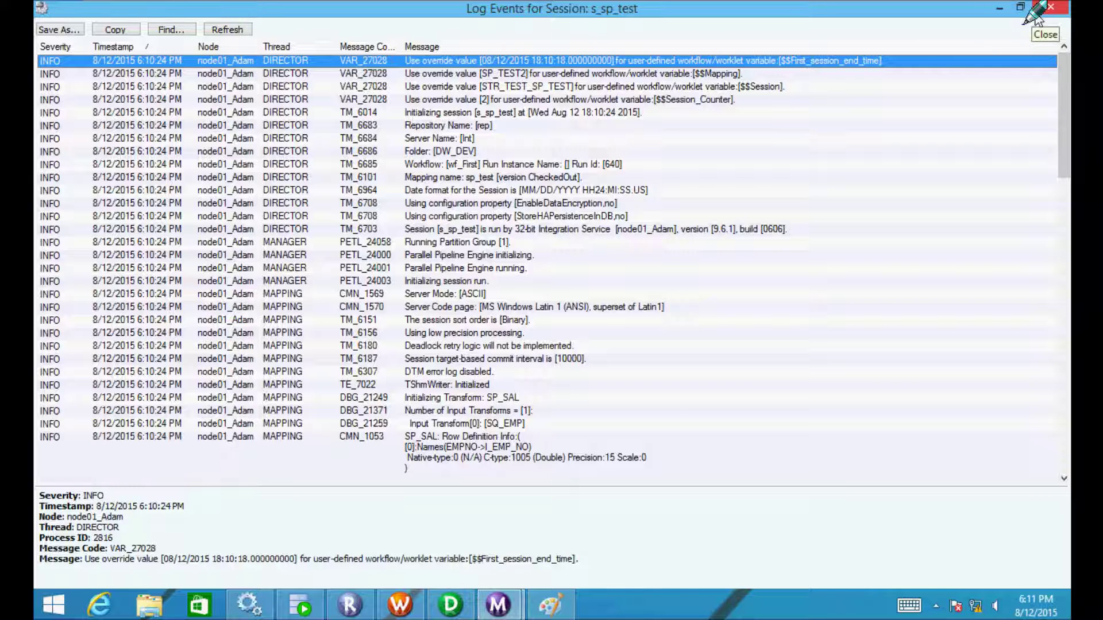
Close the s_sp_test session log and check the completion time of s_m_srtr_test in the newest wf_First run
click(404, 600)
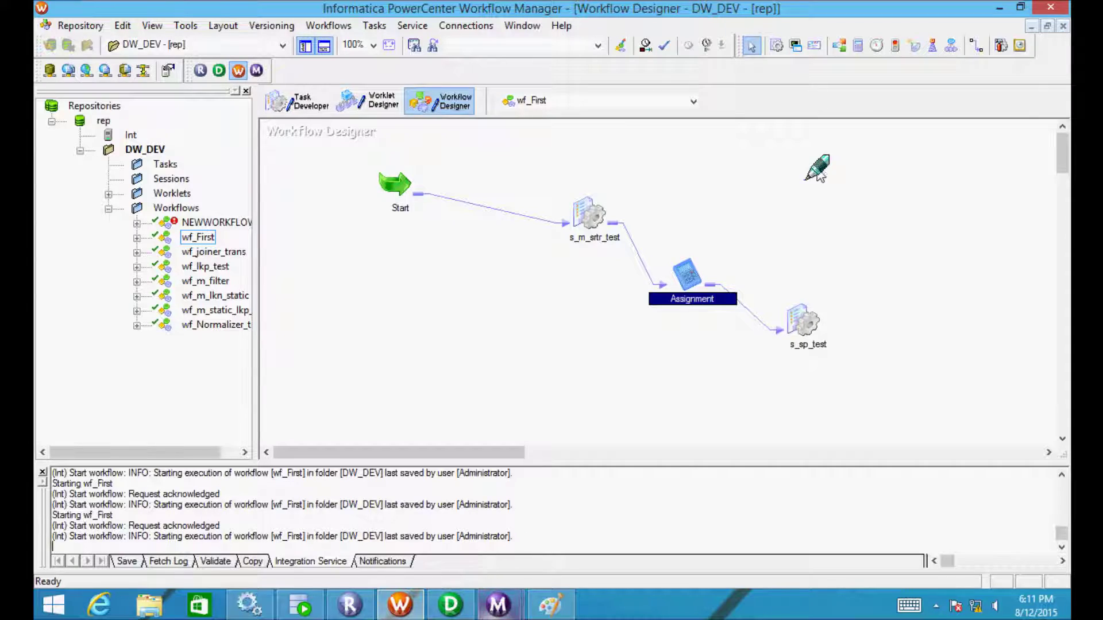
mouse_move(499, 601)
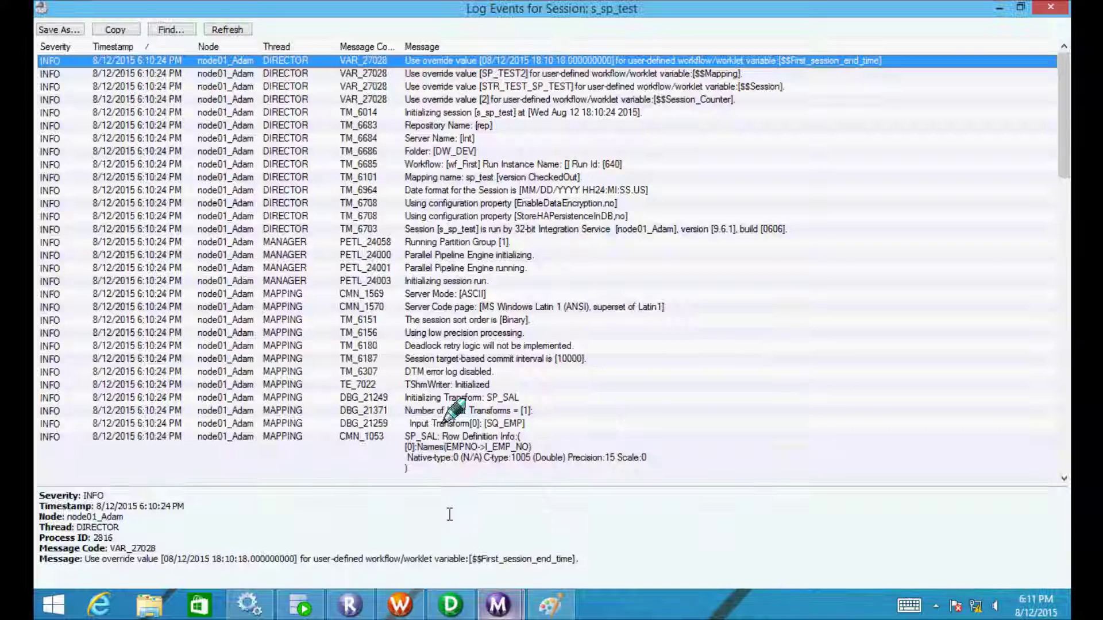
click(575, 520)
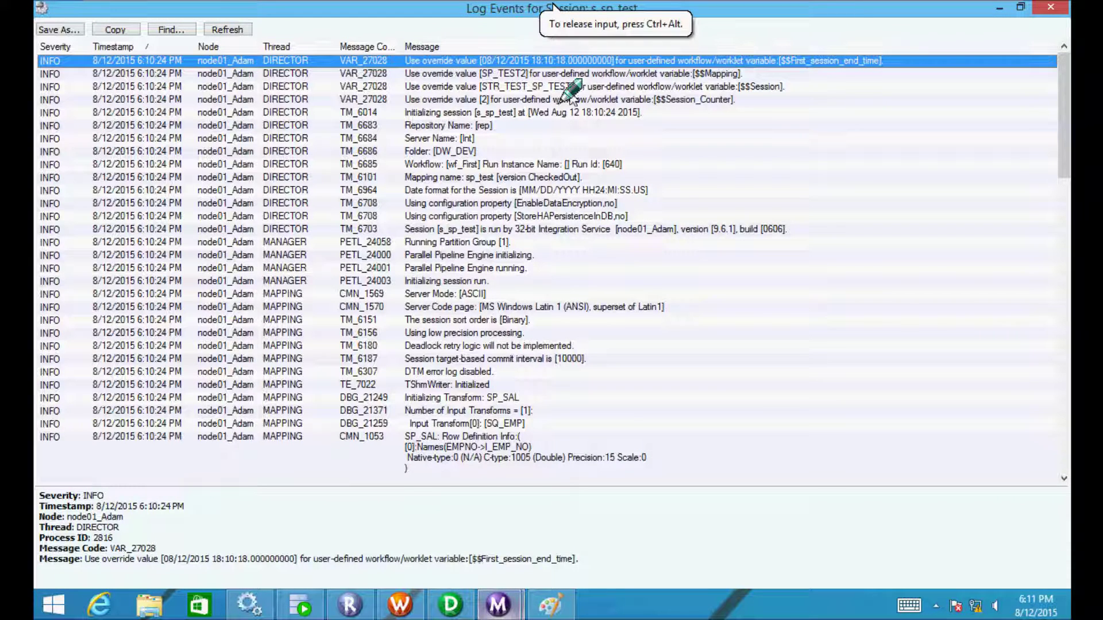
click(1043, 9)
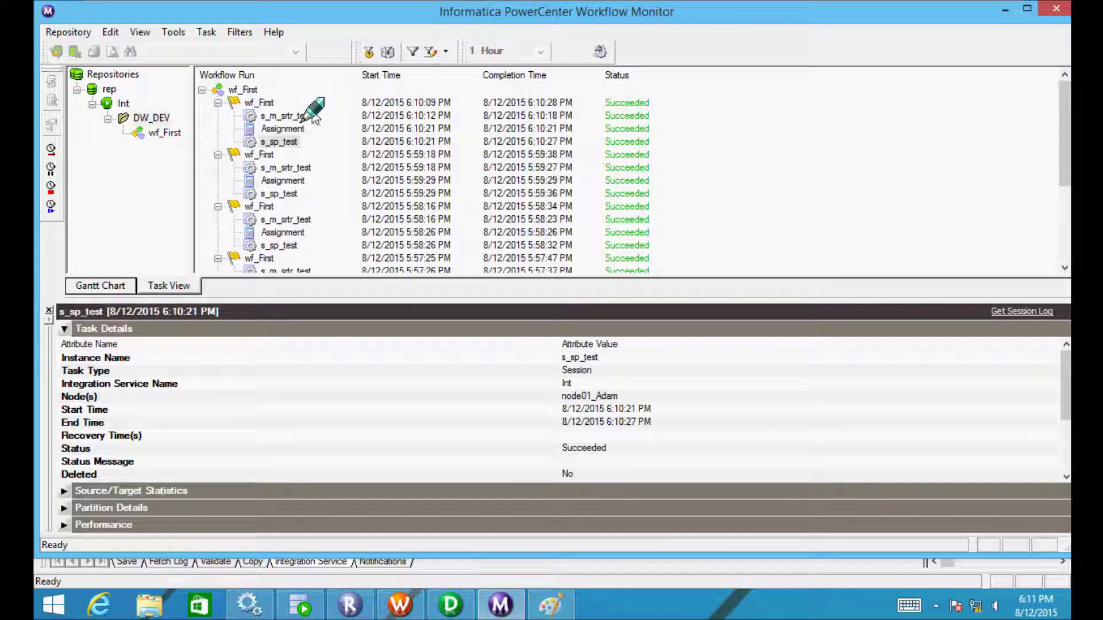
click(270, 116)
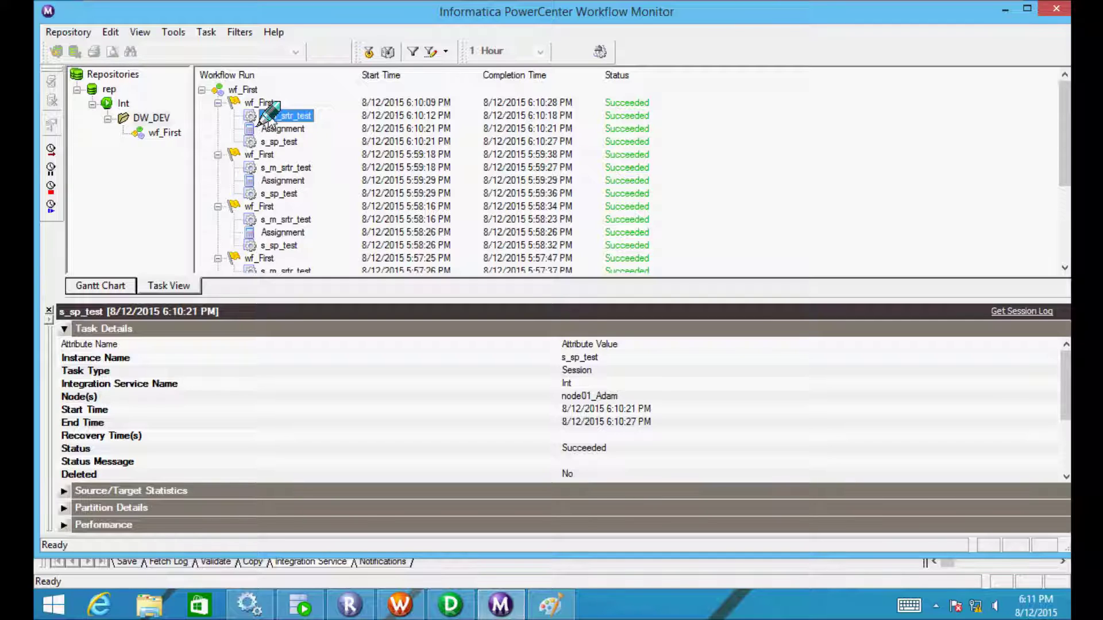
In Workflow Manager, add a new workflow variable to wf_First and rename $$First_session_end_time to $$First_session_PrevTaskStatus
mouse_move(382, 613)
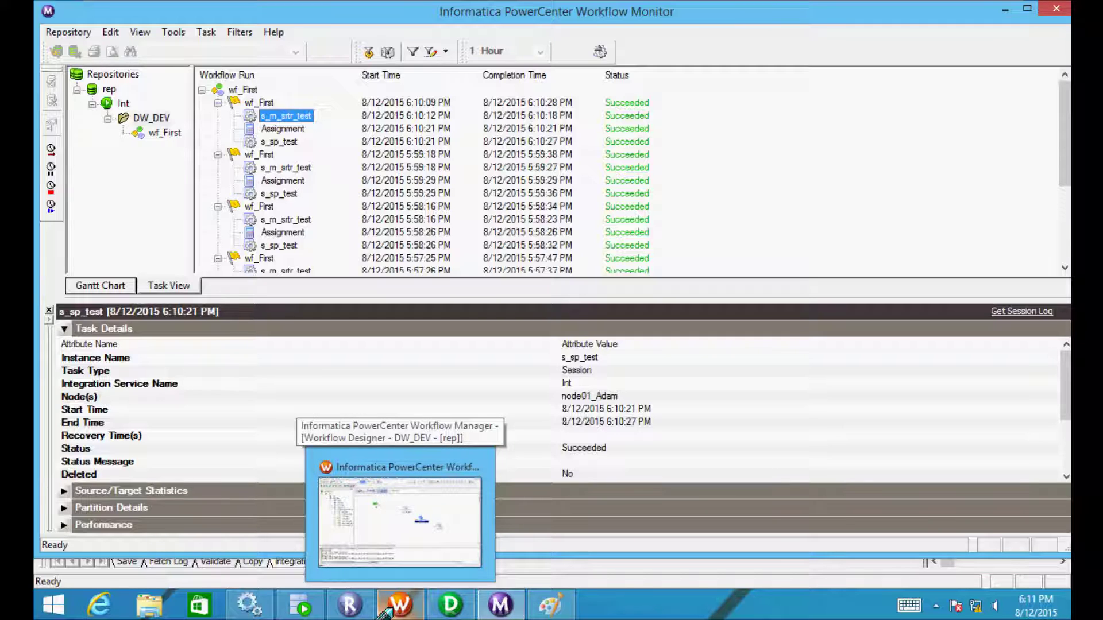
click(402, 604)
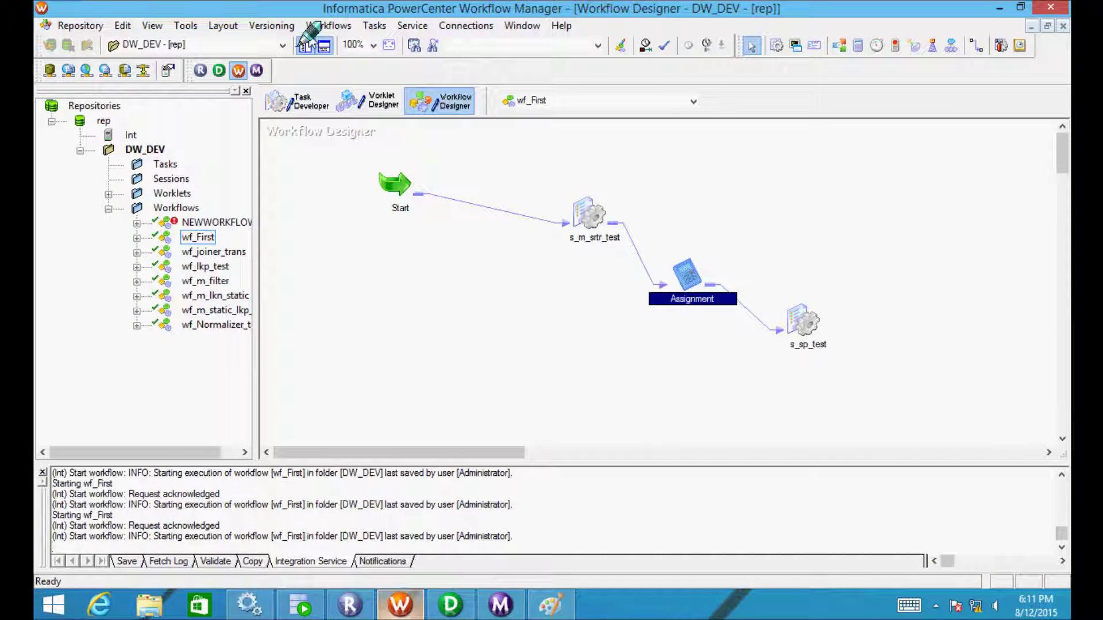
click(326, 25)
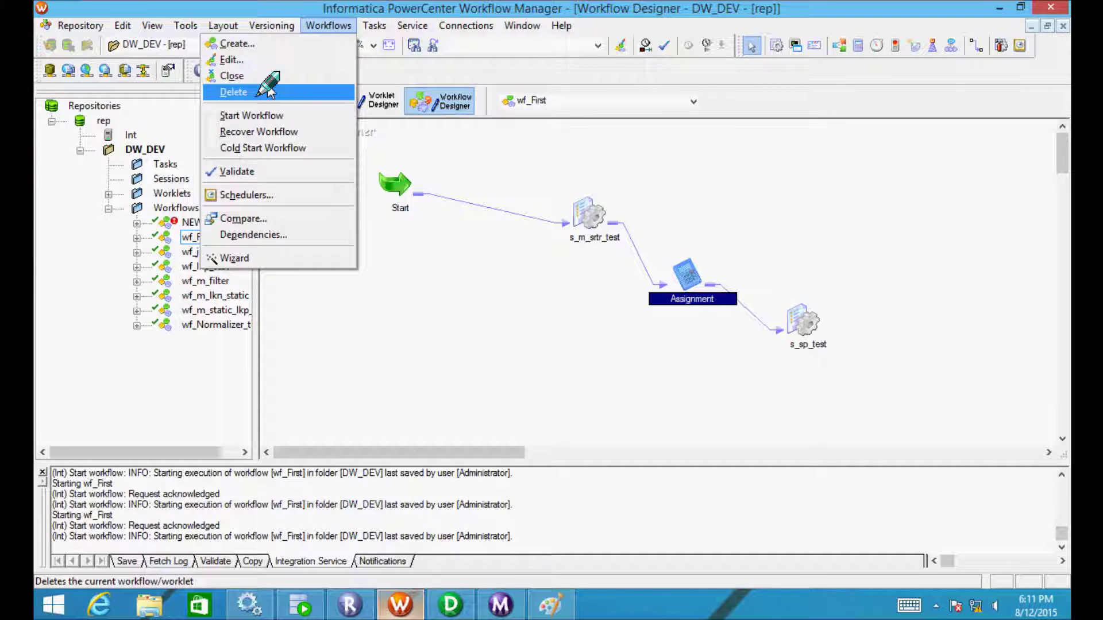
click(253, 60)
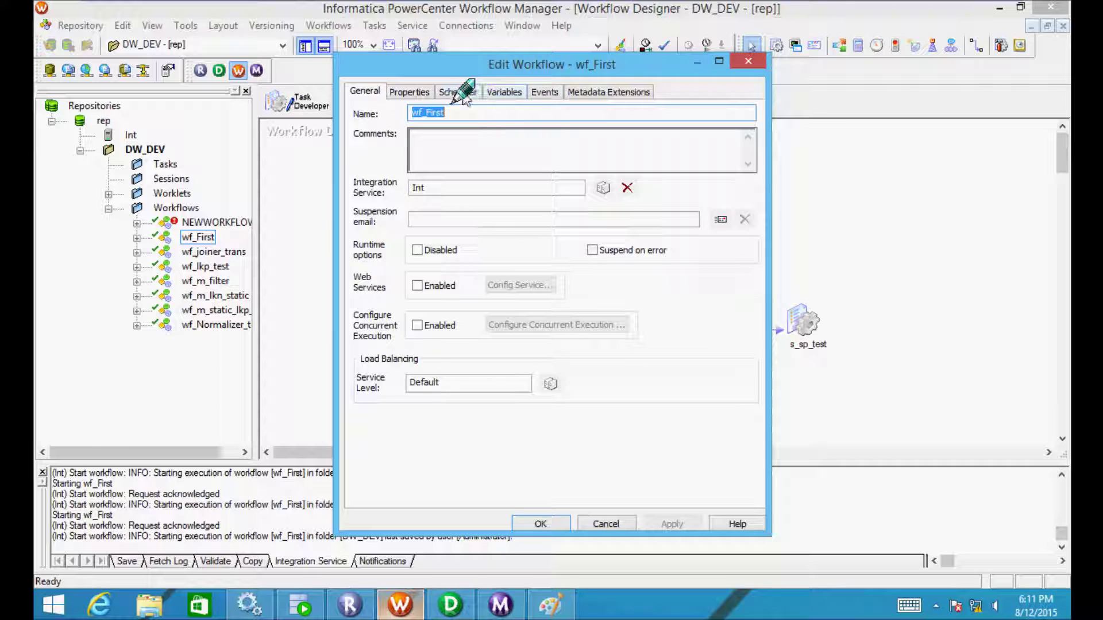
click(504, 92)
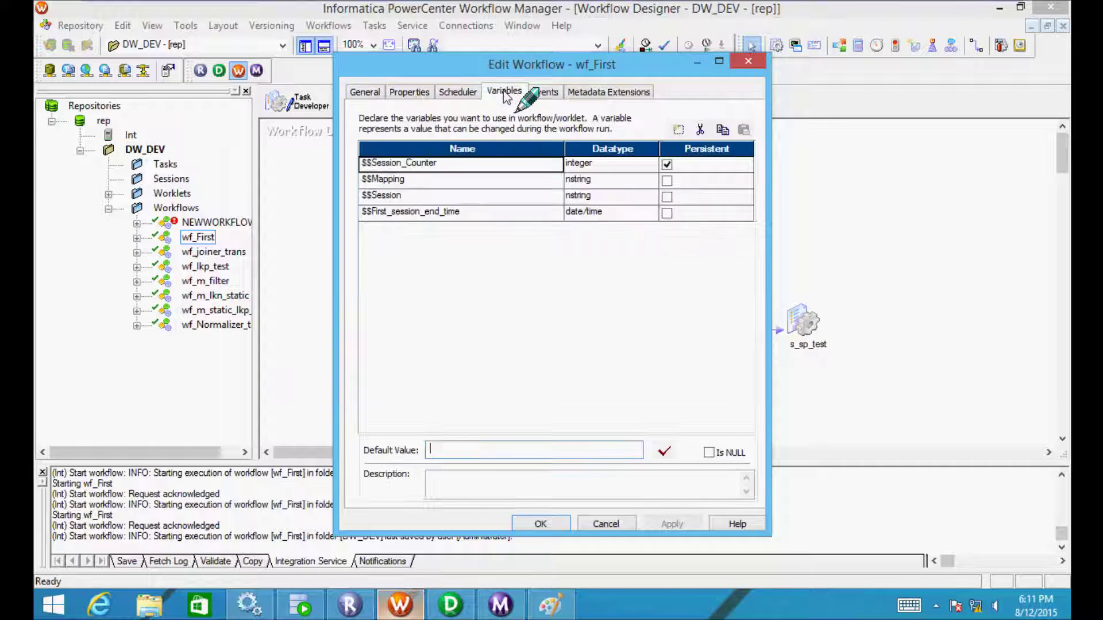
click(675, 130)
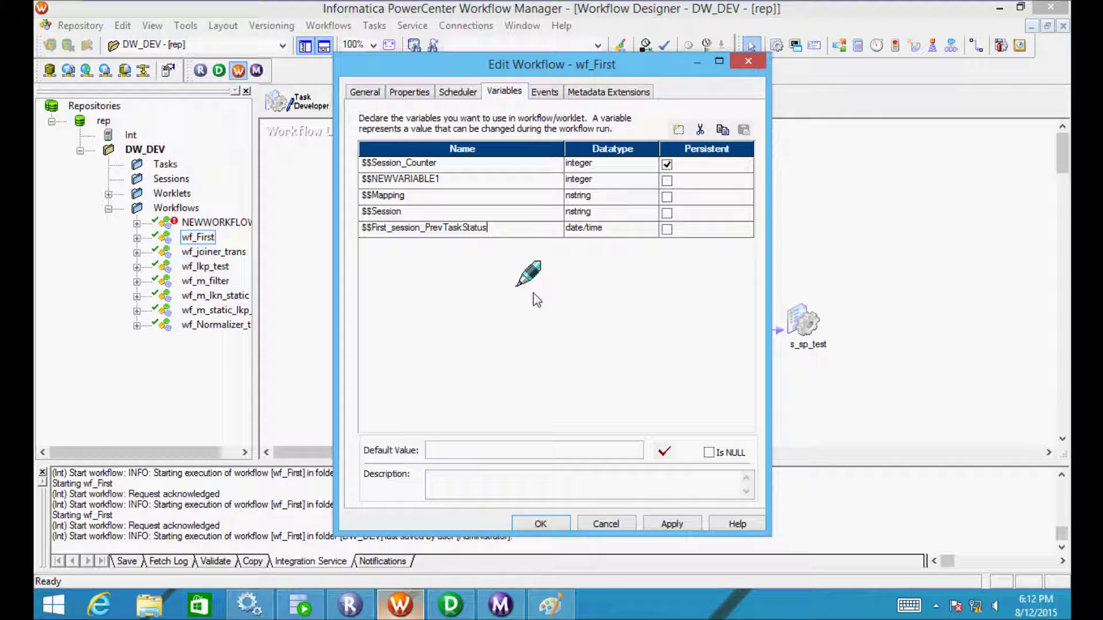
click(673, 524)
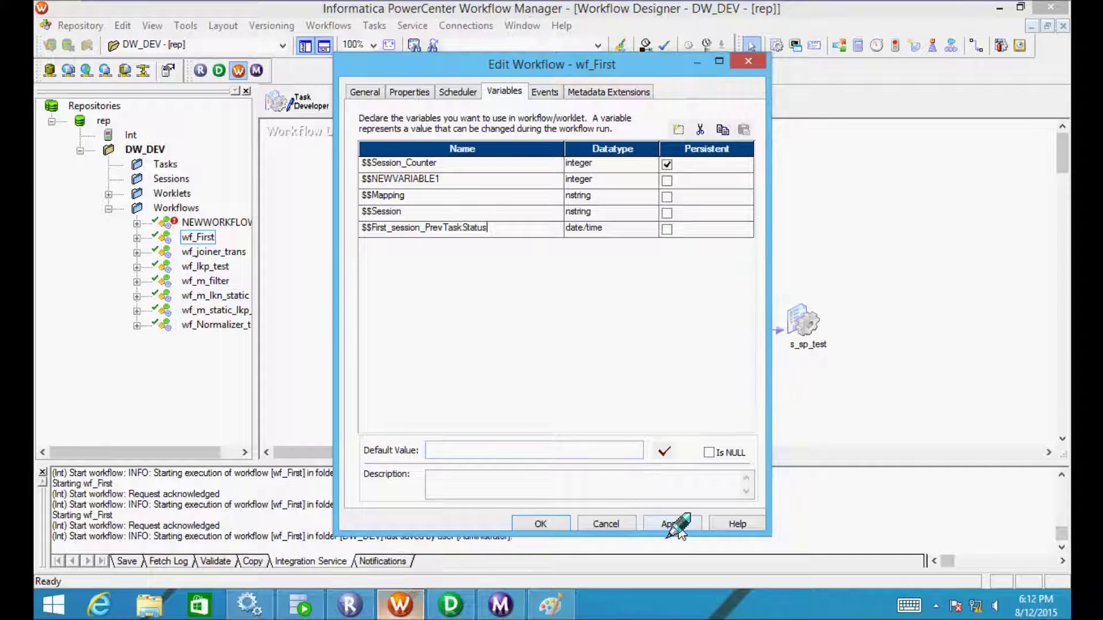
Set the datatype of $$First_session_PrevTaskStatus to integer, apply the variable changes and save the workflow
click(638, 231)
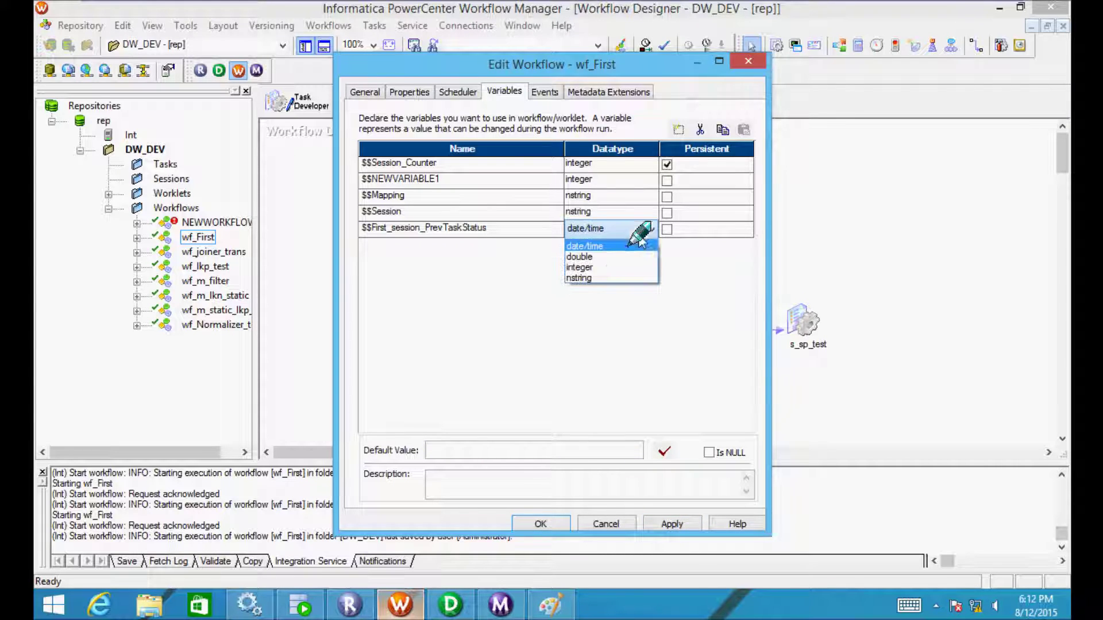
click(608, 269)
click(672, 523)
click(525, 524)
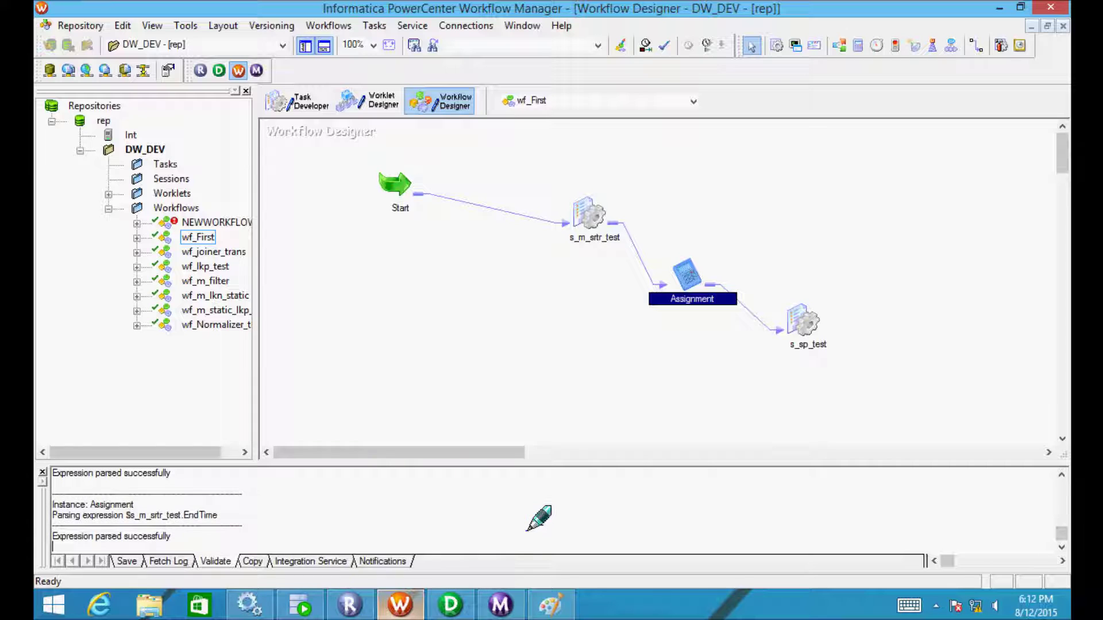
key(ctrl+s)
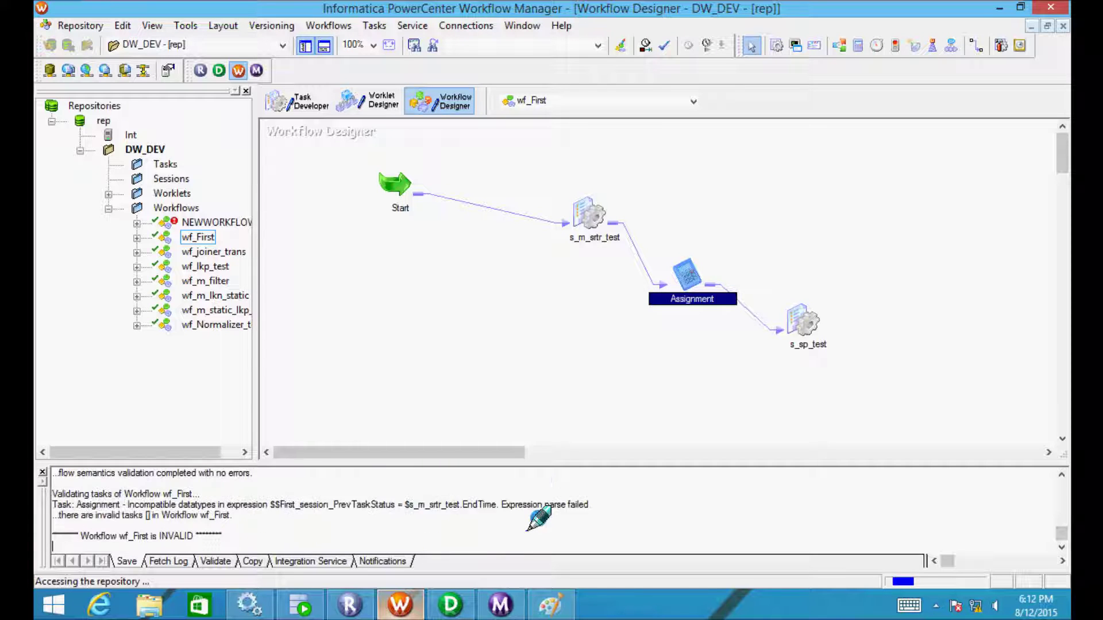
Add a fifth expression row to the Assignment task, assign it $$First_session_PrevTaskStatus and select its empty expression cell
double_click(687, 276)
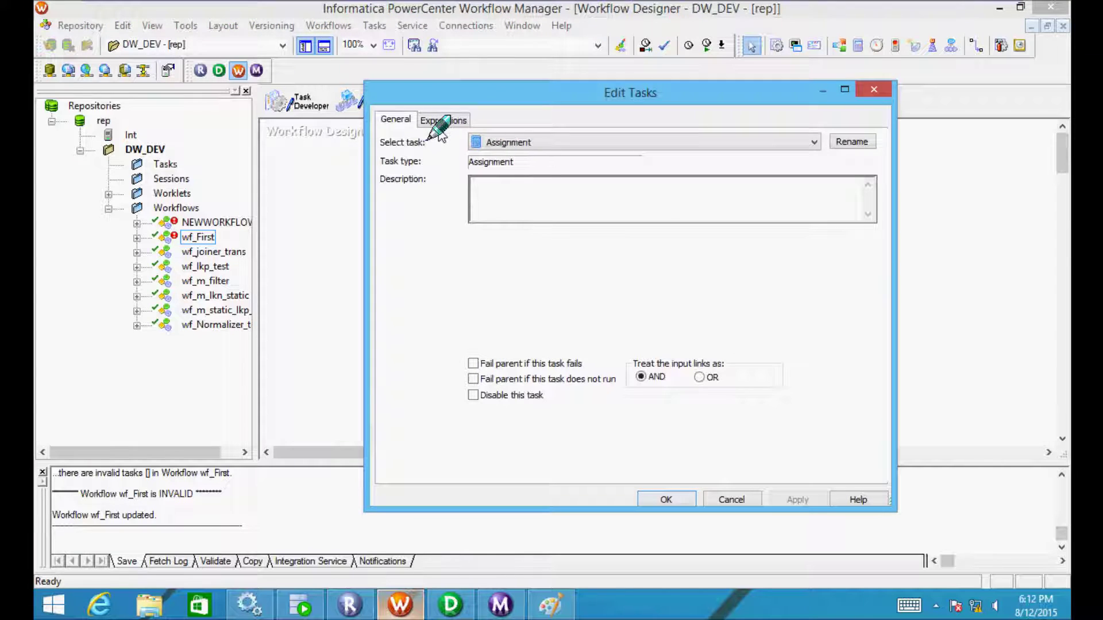
click(443, 120)
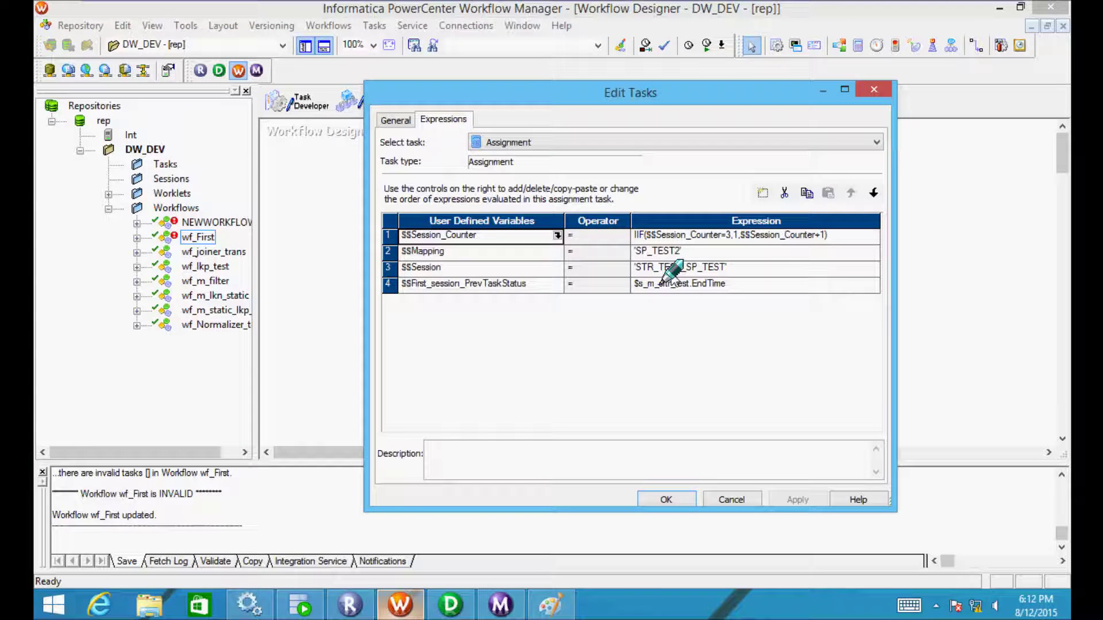
click(534, 285)
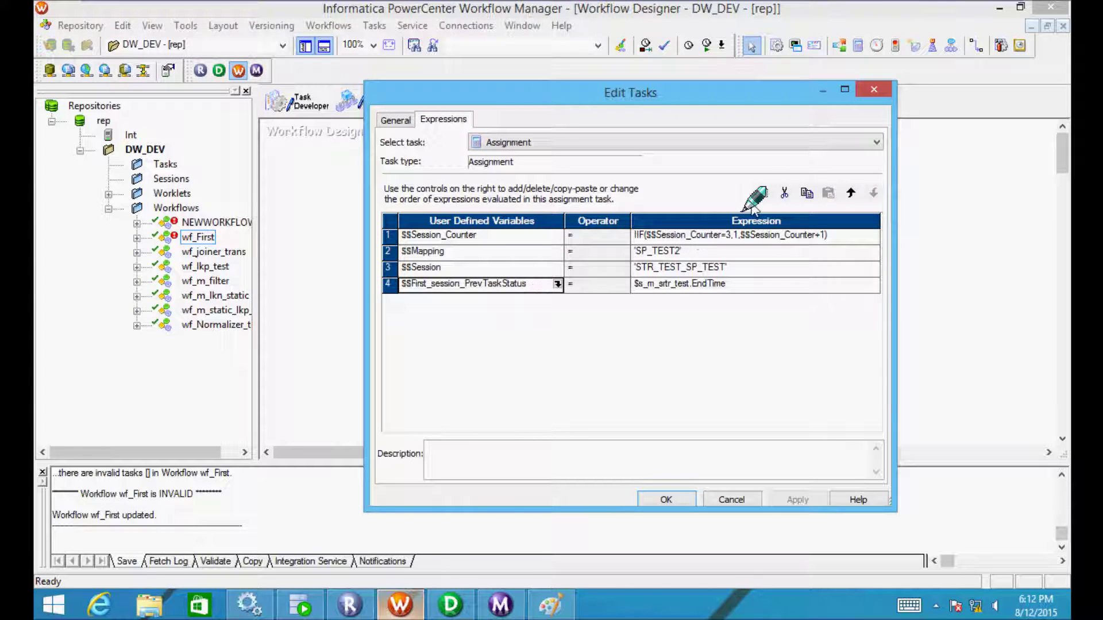
click(762, 193)
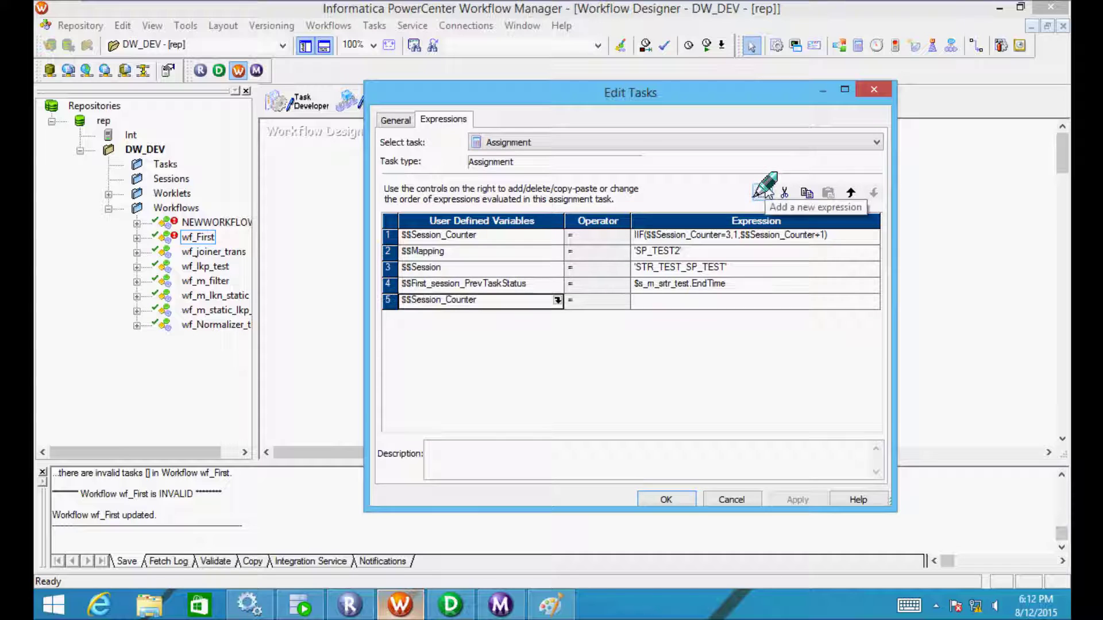
click(556, 297)
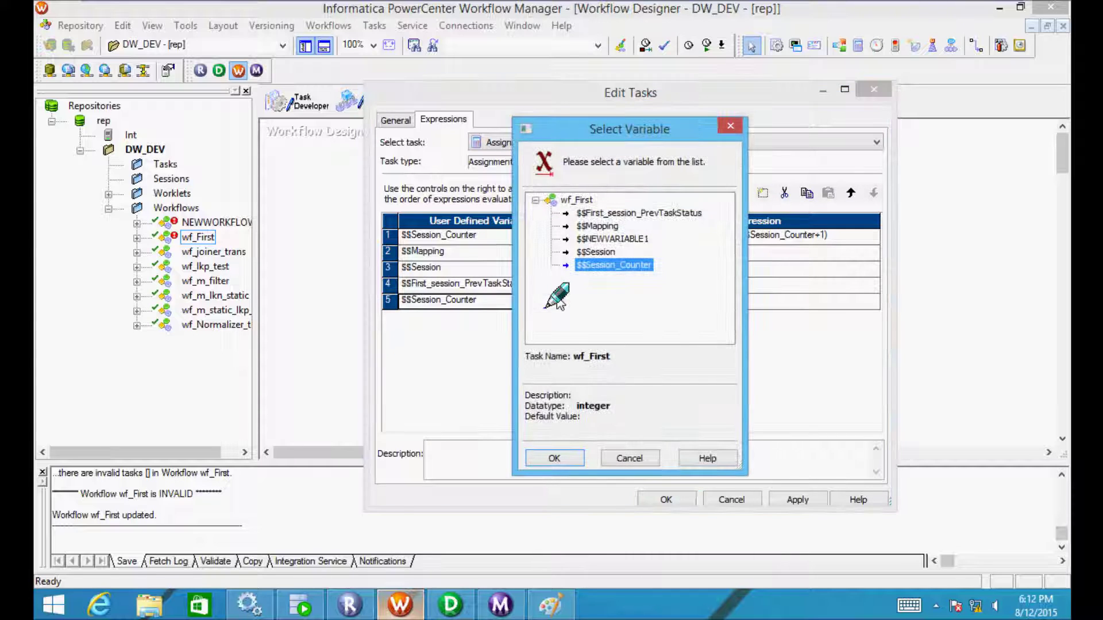
double_click(600, 214)
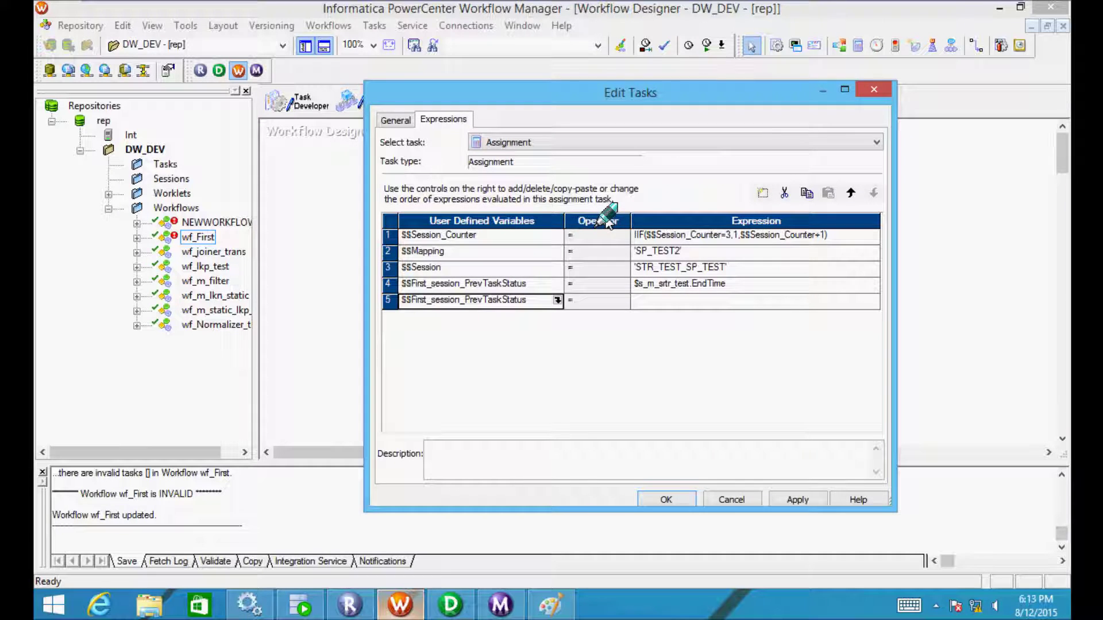
click(747, 301)
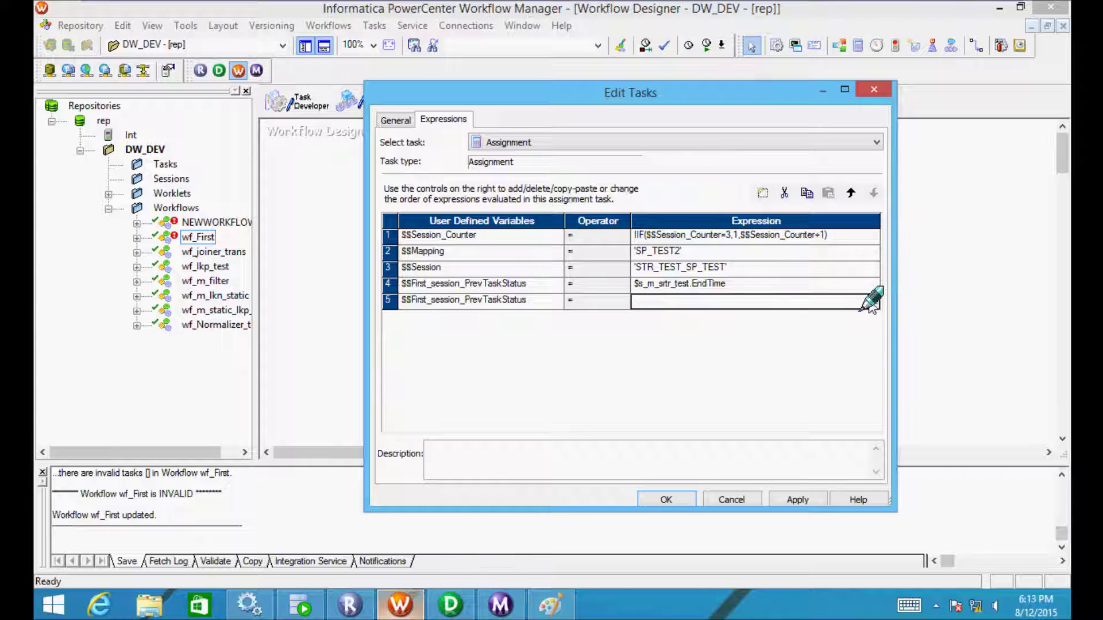
Set the fifth Assignment expression to $s_m_srtr_test.PrevTaskStatus, validate it and accept the expression
click(874, 301)
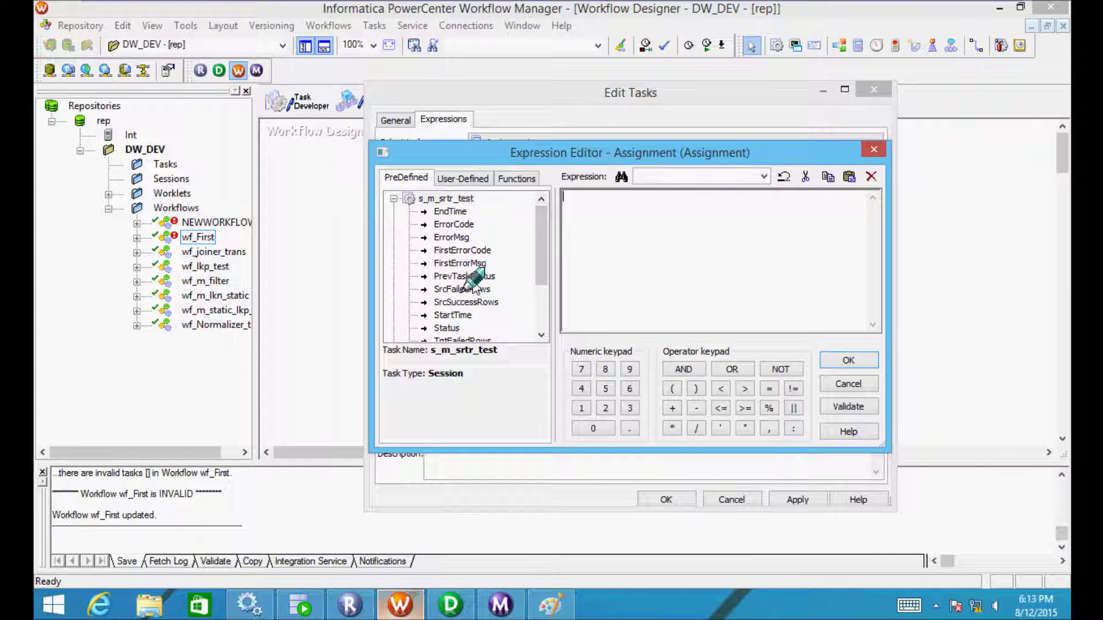
double_click(462, 276)
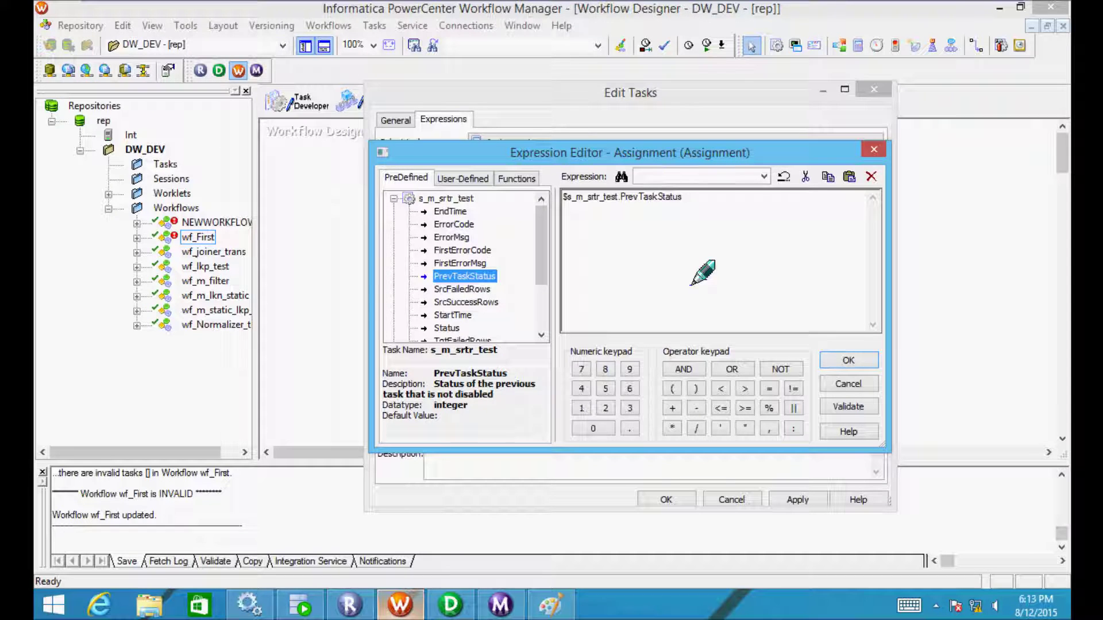
click(848, 406)
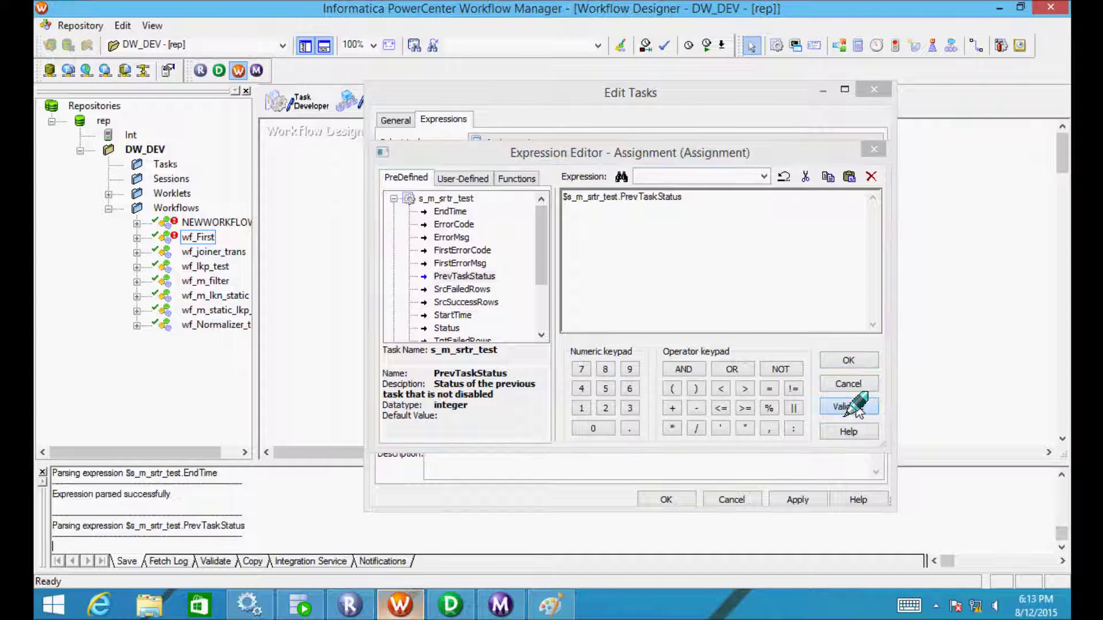
click(625, 337)
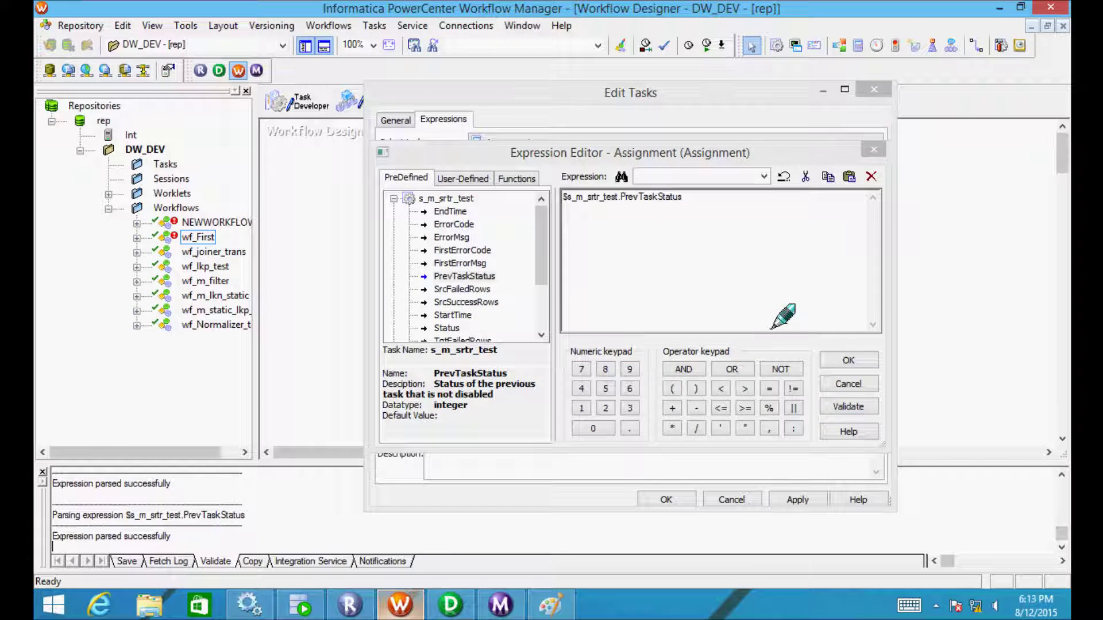
click(847, 361)
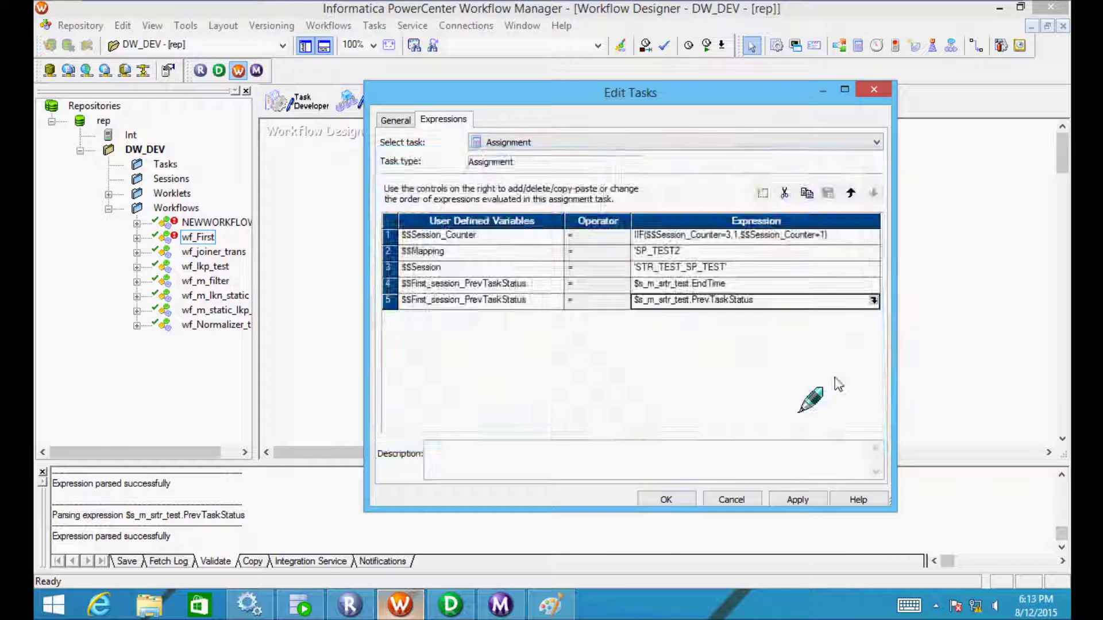
Apply the Assignment task changes, save wf_First and check the validation output
click(803, 500)
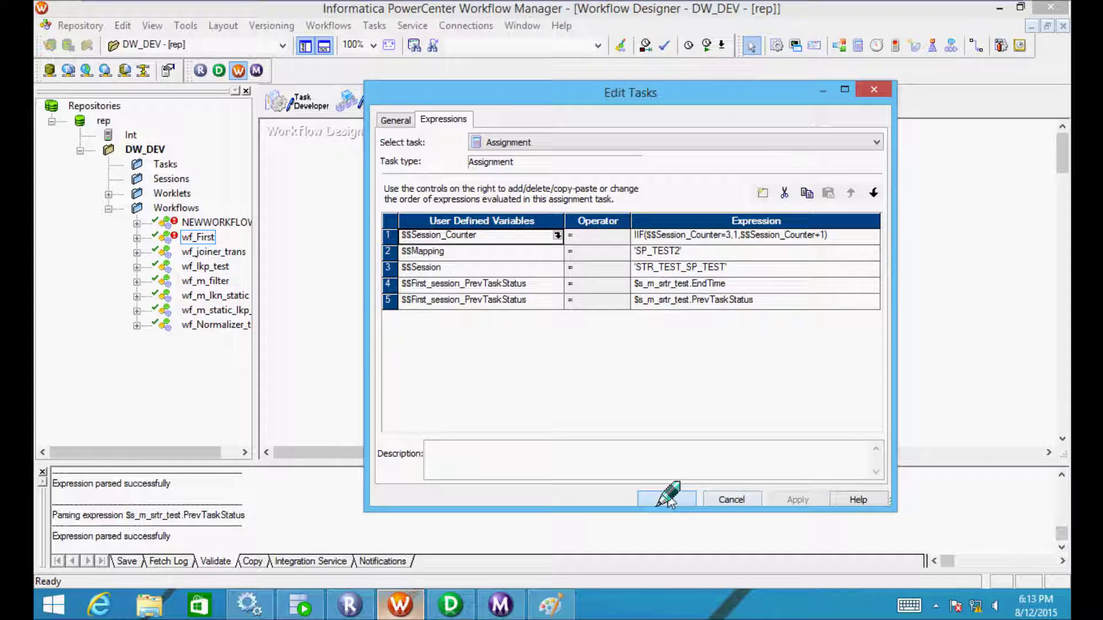
click(666, 499)
key(ctrl+s)
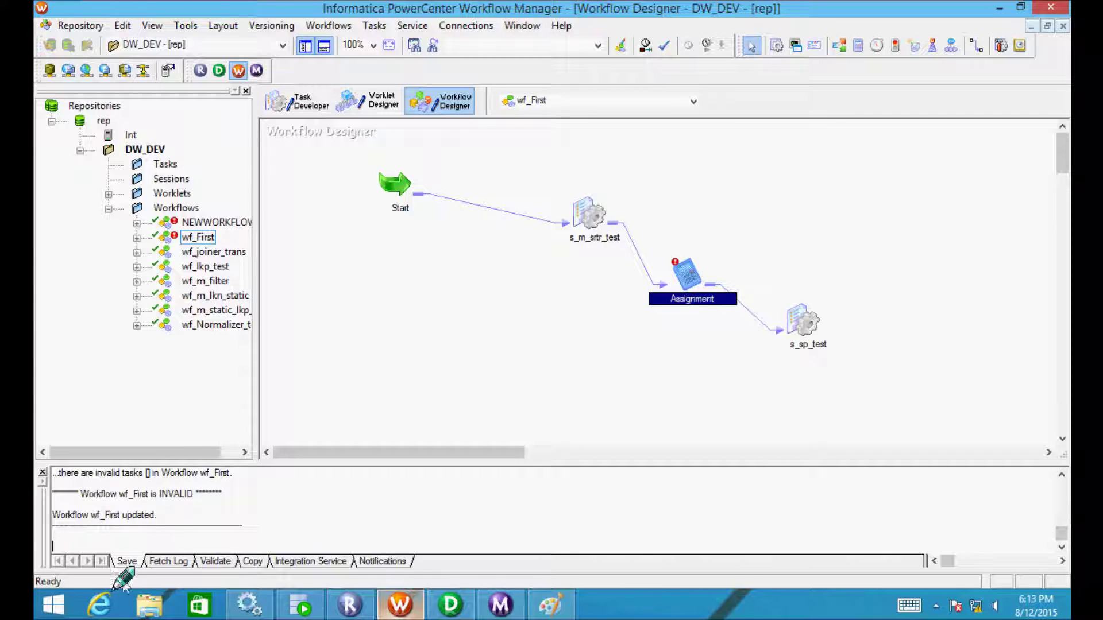
click(98, 505)
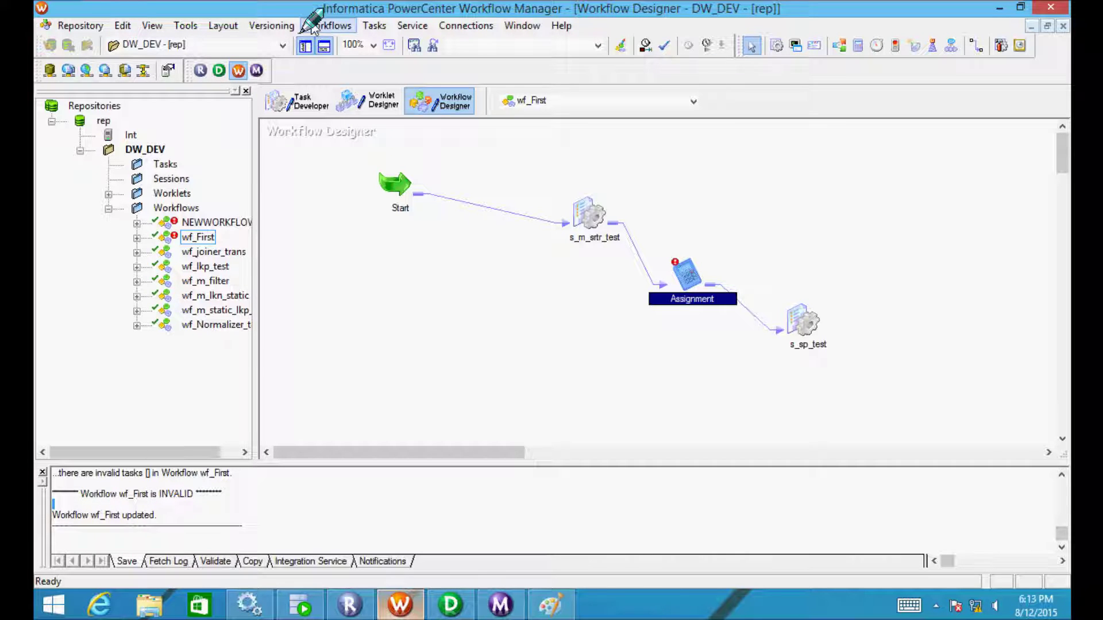
Delete the unused $$NEWVARIABLE1 from wf_First's workflow variables, apply the change and save the workflow
click(328, 26)
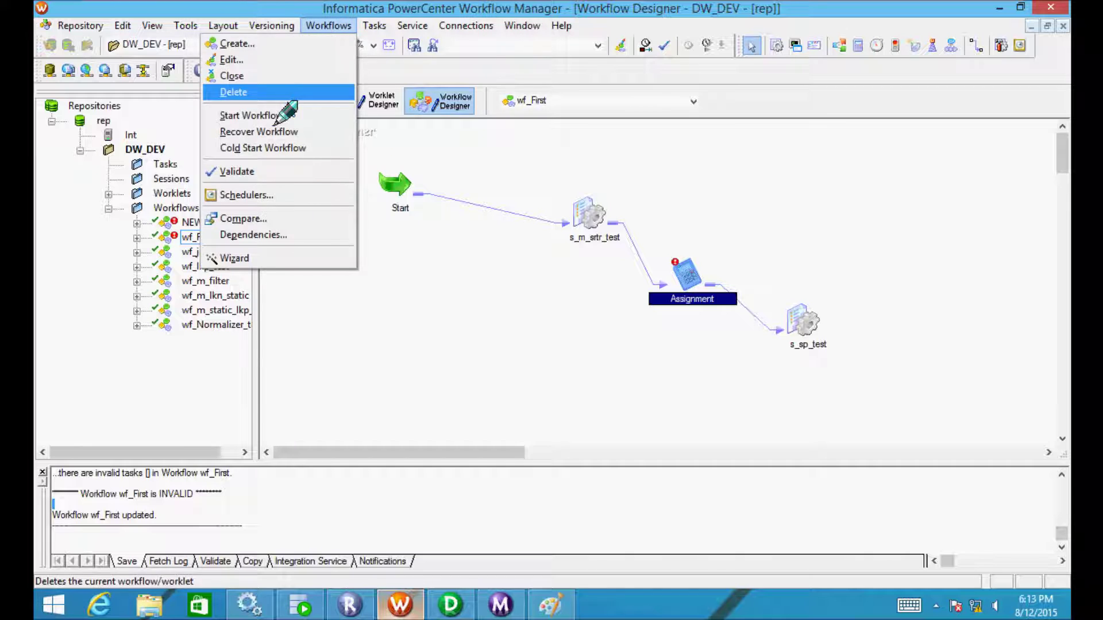
click(271, 58)
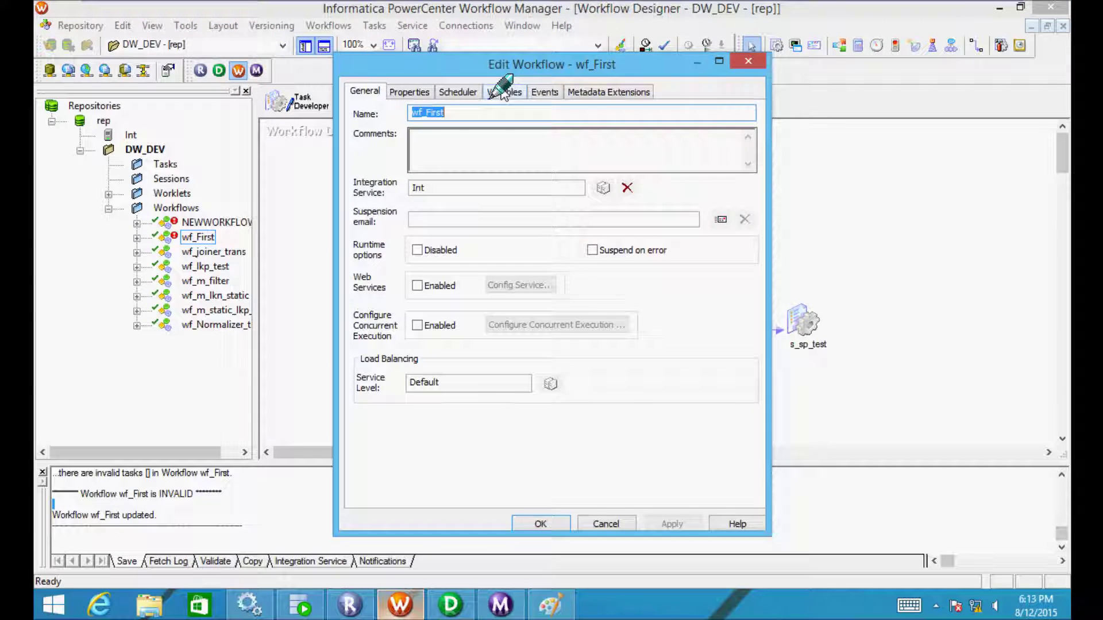
click(503, 92)
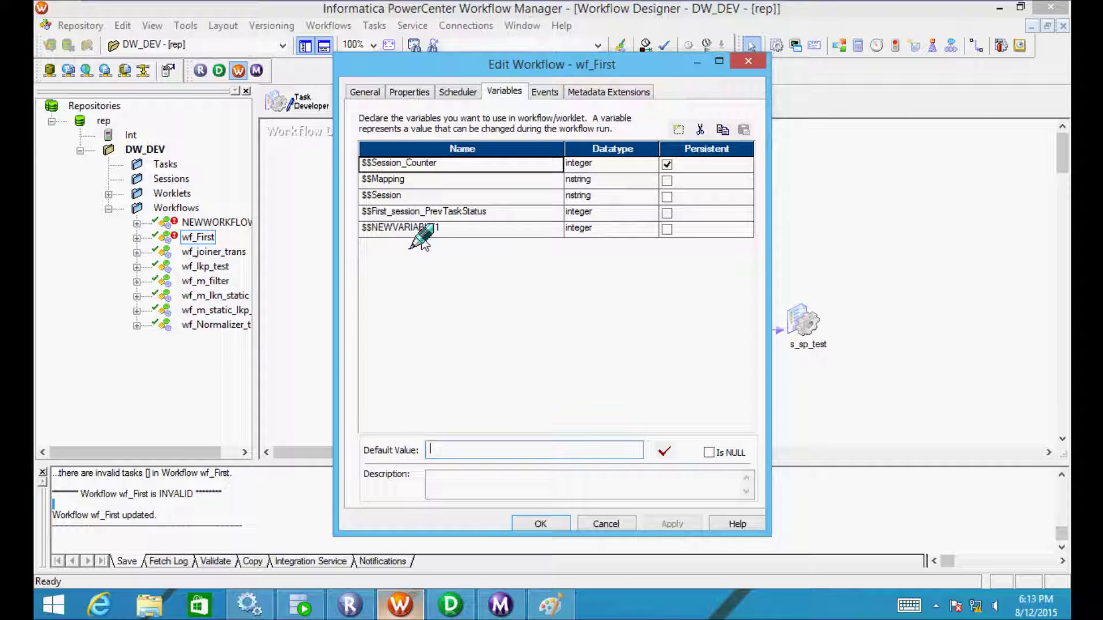
click(453, 231)
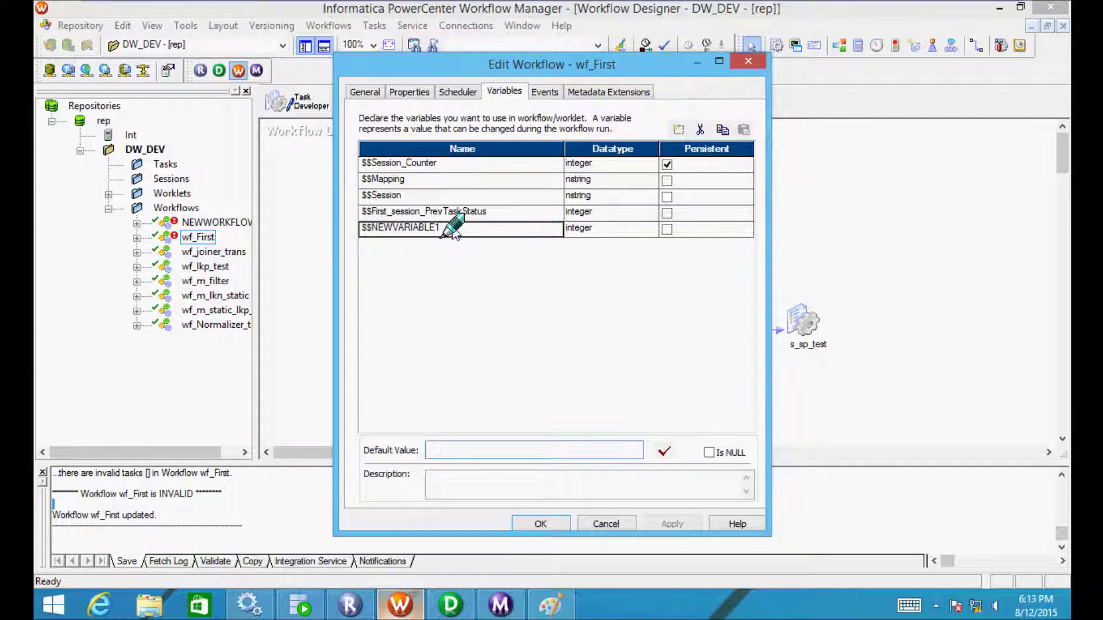
click(700, 130)
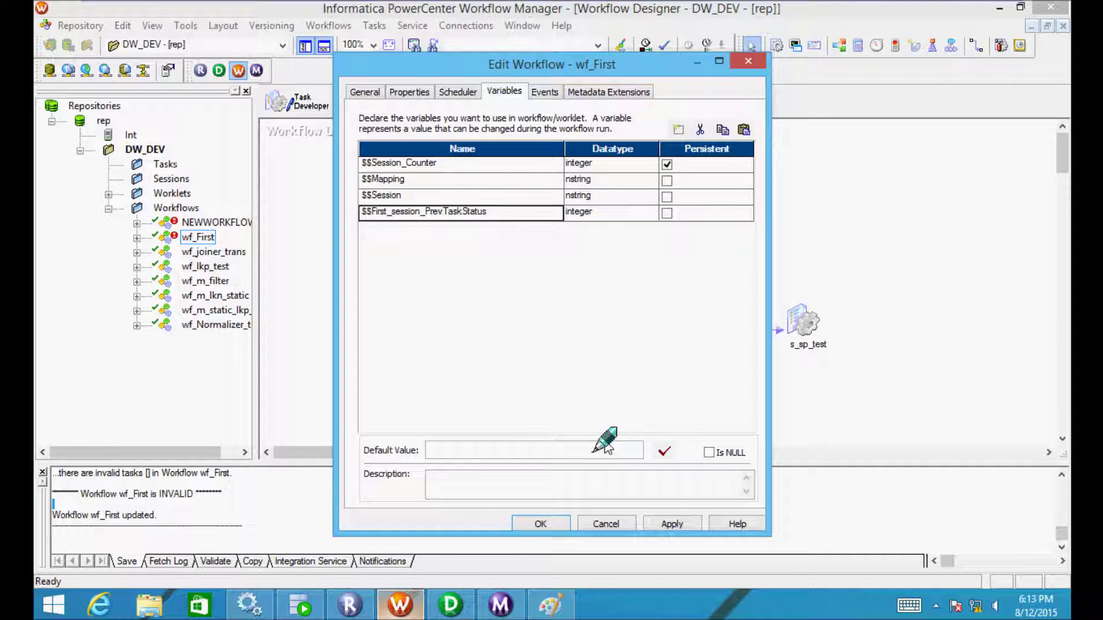
click(669, 517)
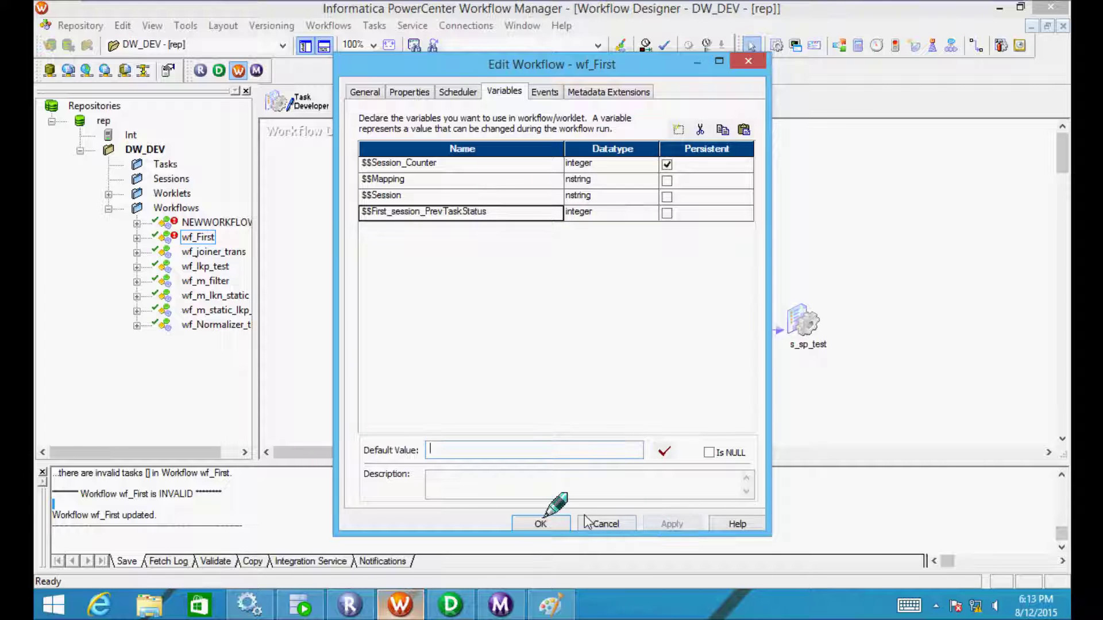
click(540, 523)
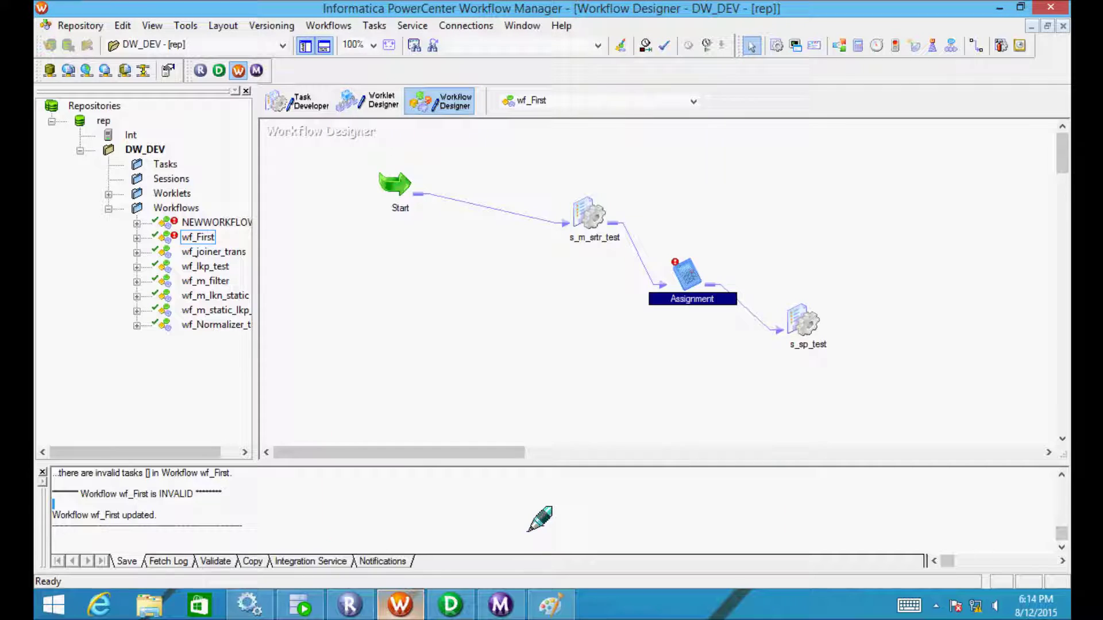
key(ctrl+s)
Delete the Assignment task's fourth expression row, which uses $s_m_srtr_test.EndTime, and save the workflow
double_click(688, 270)
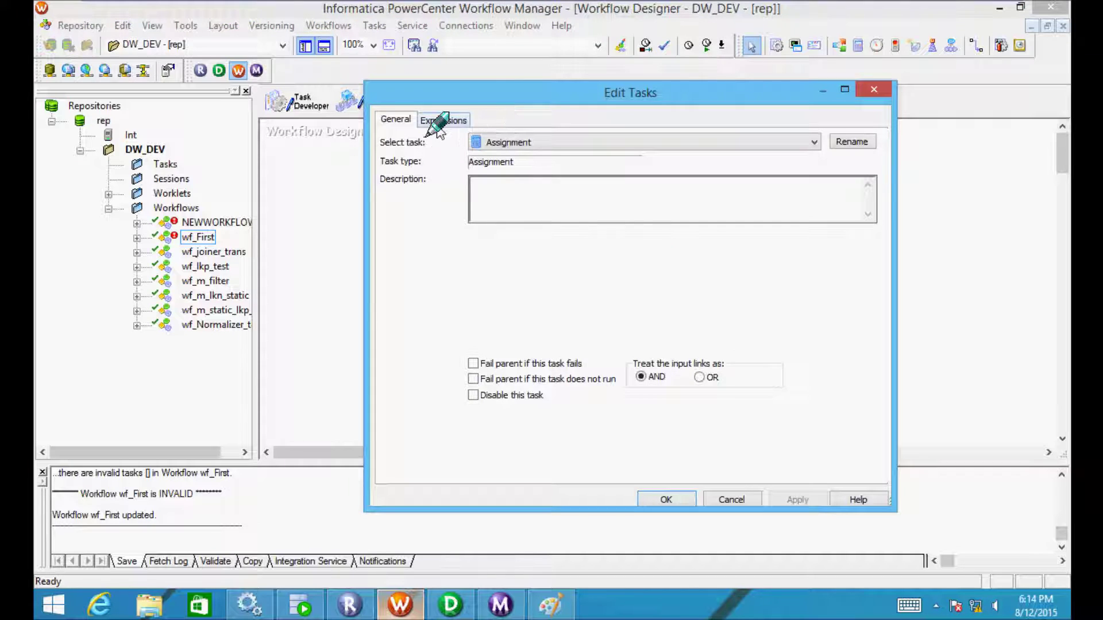
click(443, 119)
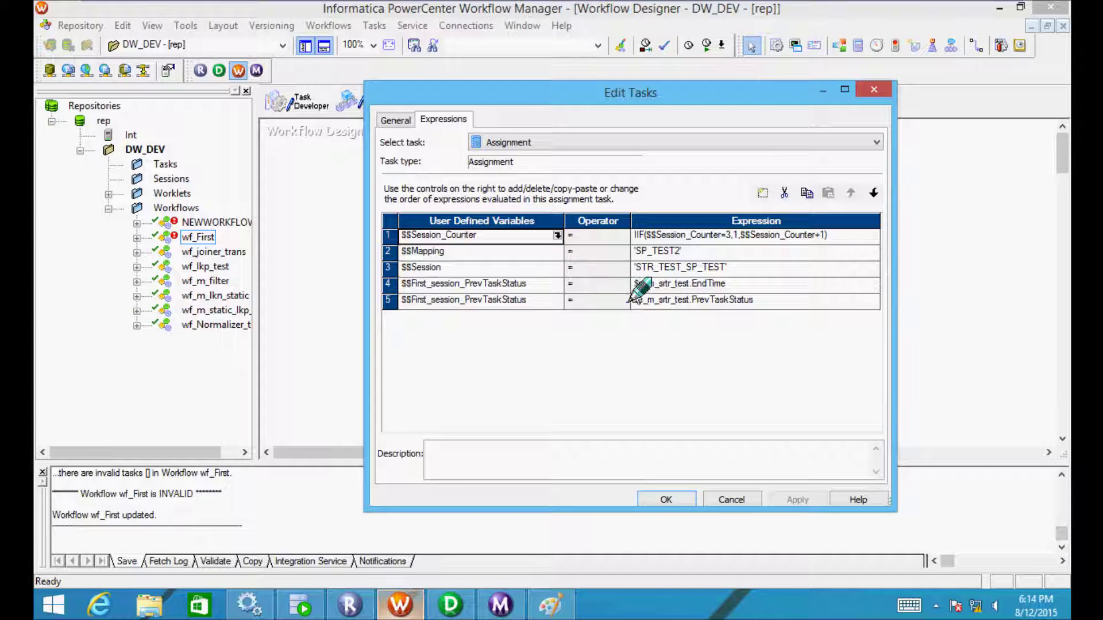
click(538, 283)
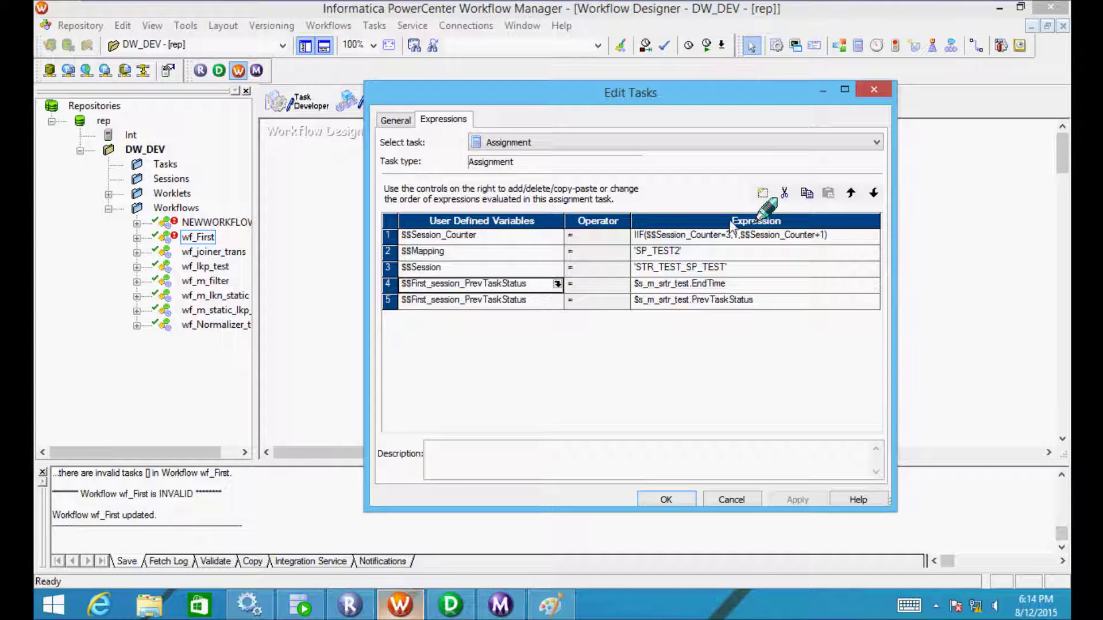
click(784, 194)
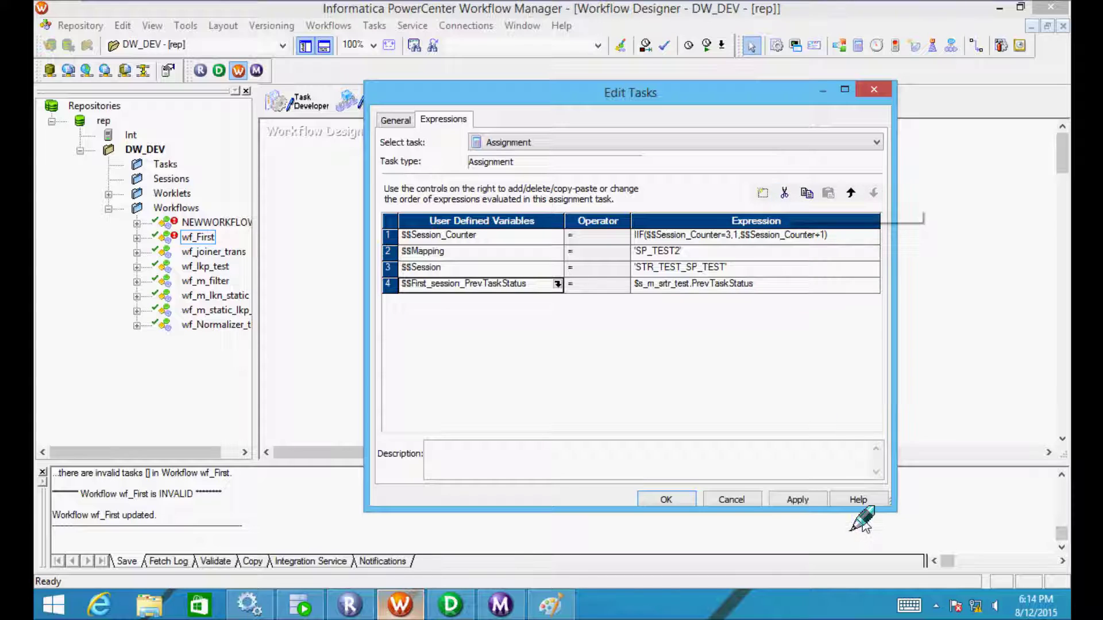
click(655, 504)
key(ctrl+s)
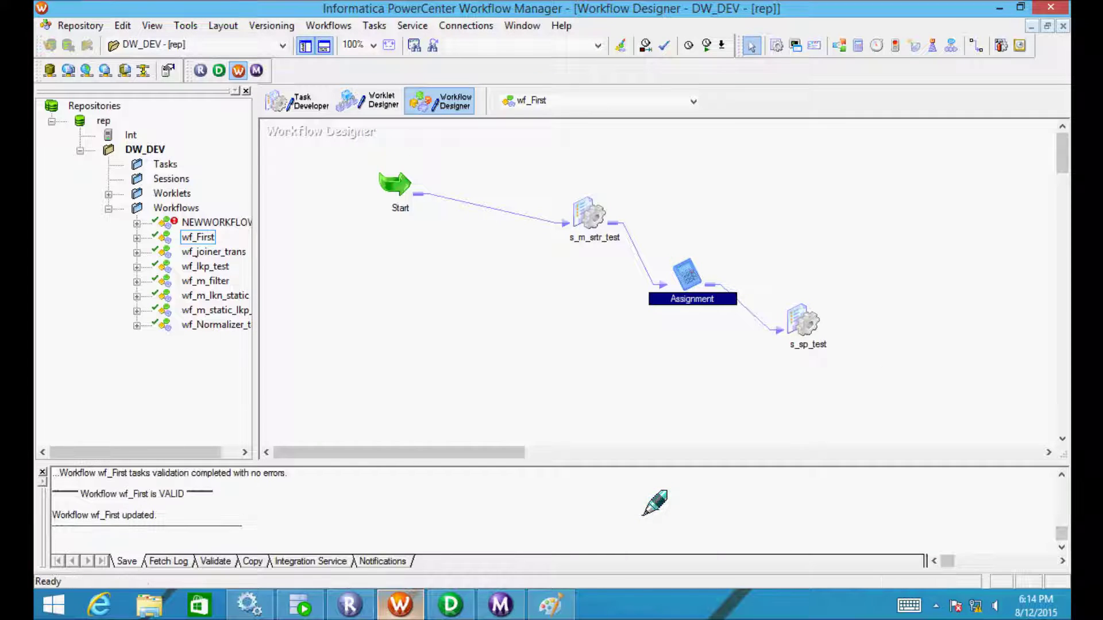
Start wf_First and, in Workflow Monitor, open the newest s_sp_test session log full-screen to check the $$First_session_PrevTaskStatus value
click(322, 26)
click(298, 116)
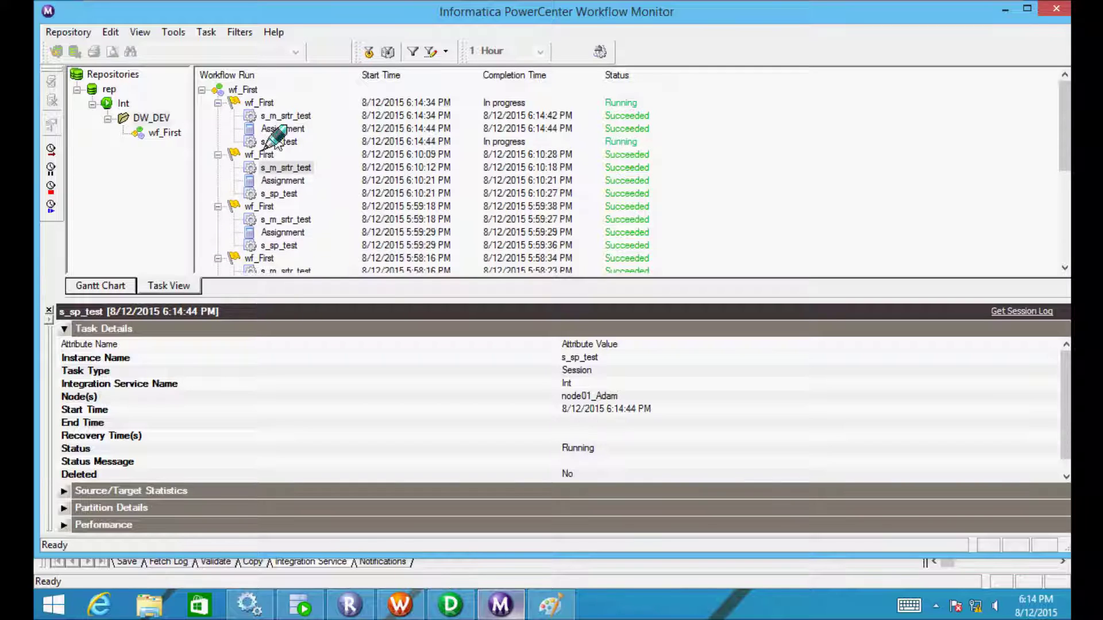
click(276, 142)
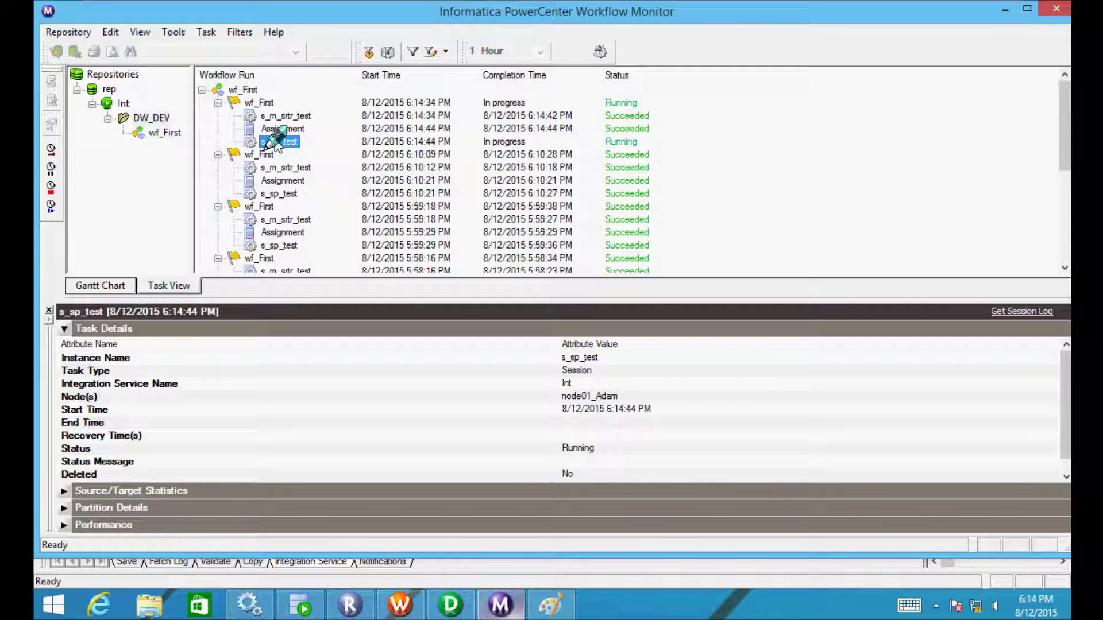
right_click(275, 142)
click(325, 322)
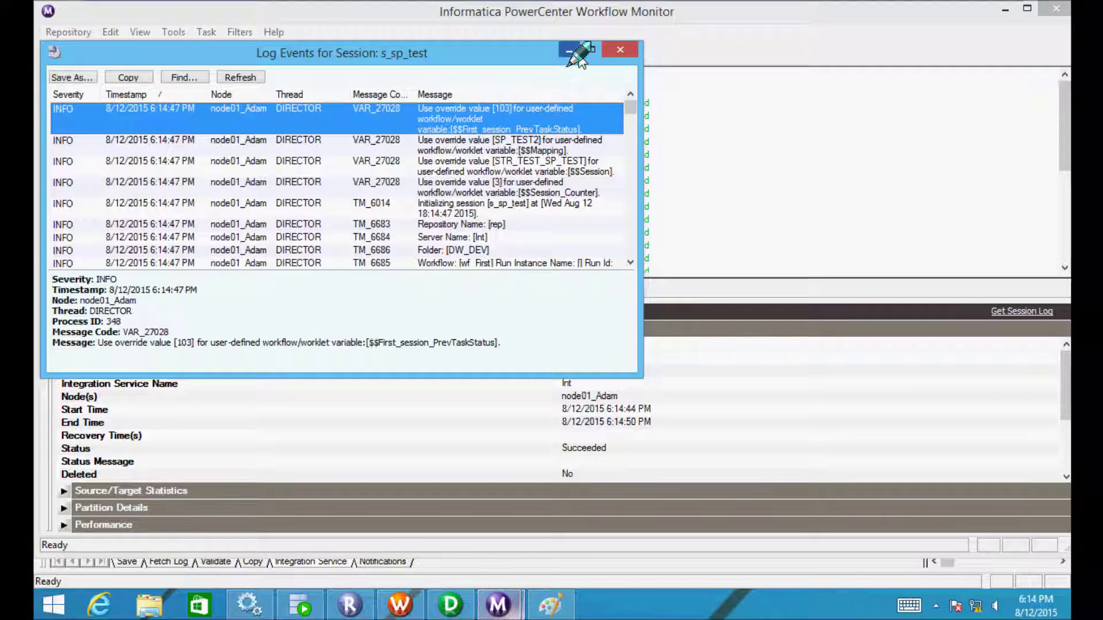
click(590, 50)
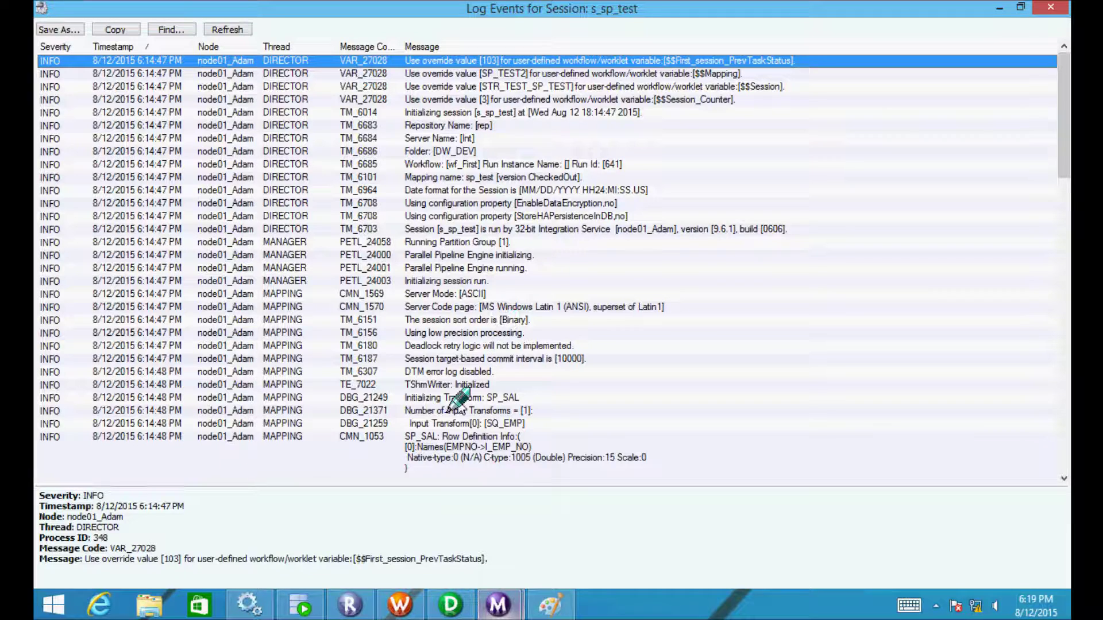
In Workflow Manager, add a date/time variable named $$WorkFlow_StartTime to wf_First and apply the variable changes
click(422, 607)
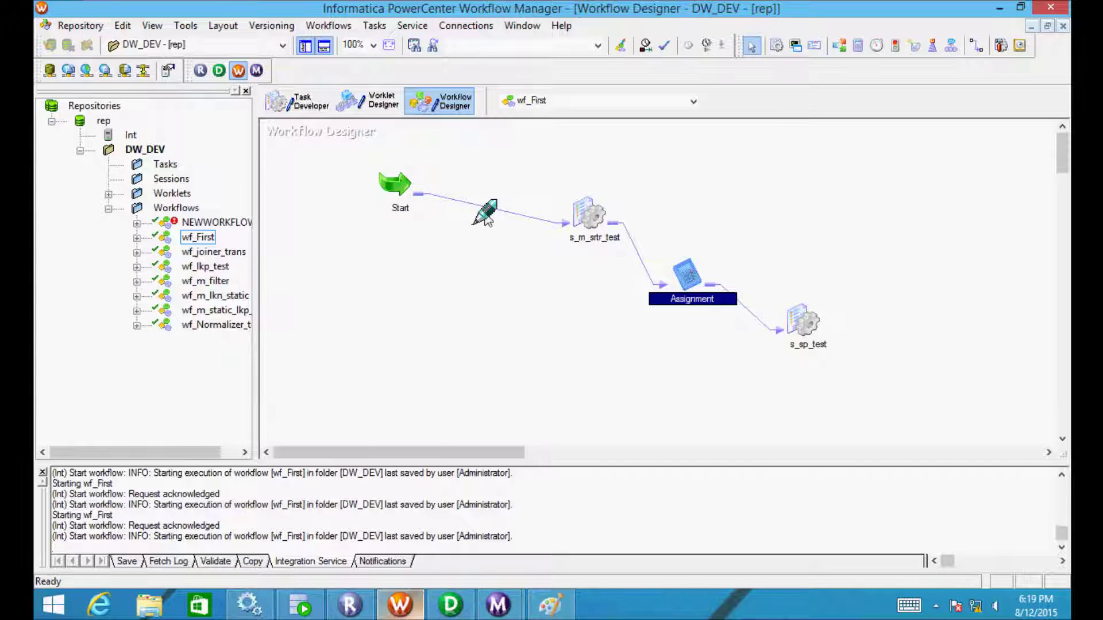
click(328, 26)
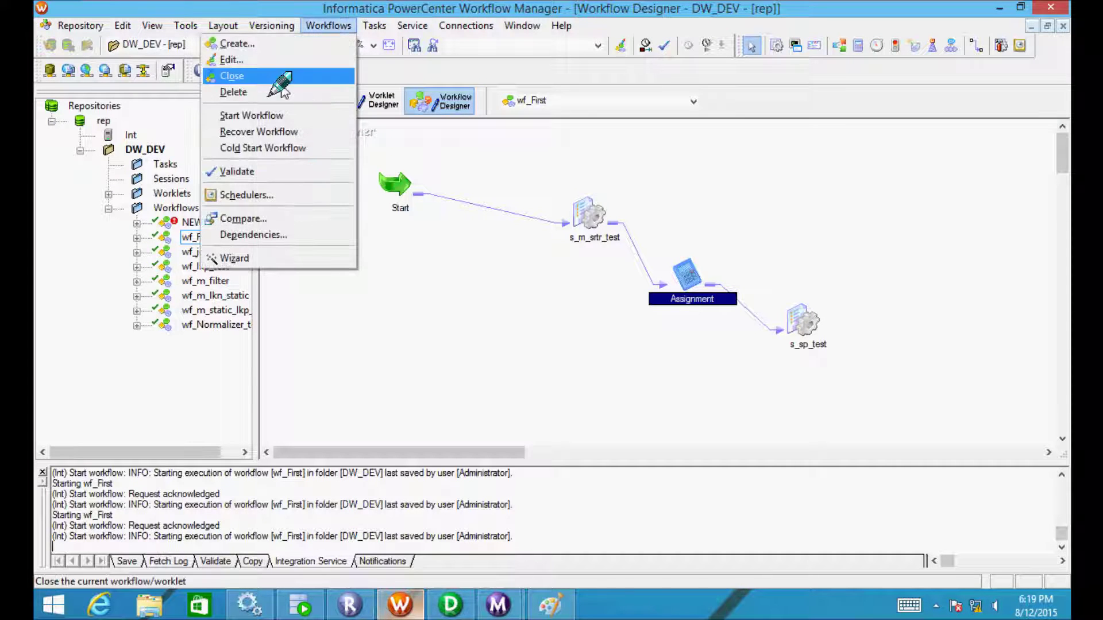
click(277, 63)
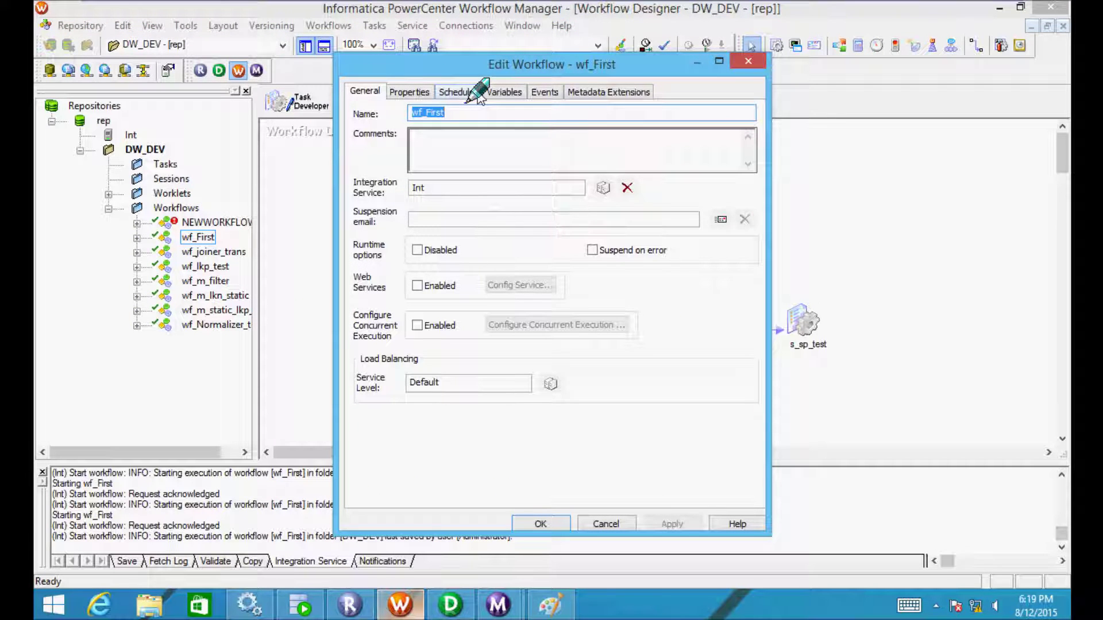
click(503, 92)
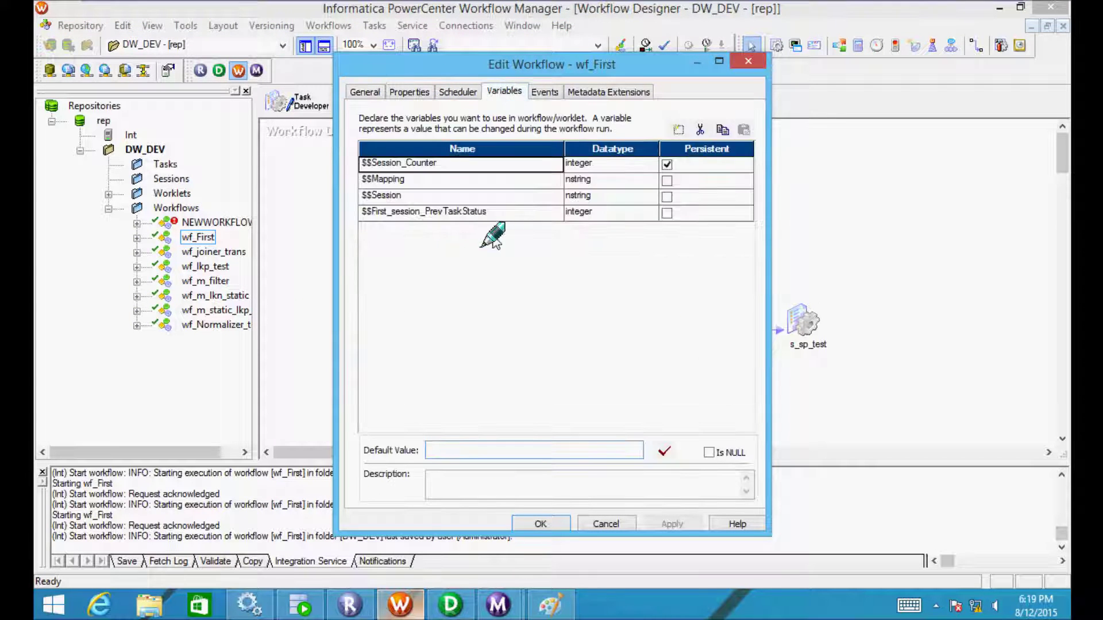
click(510, 215)
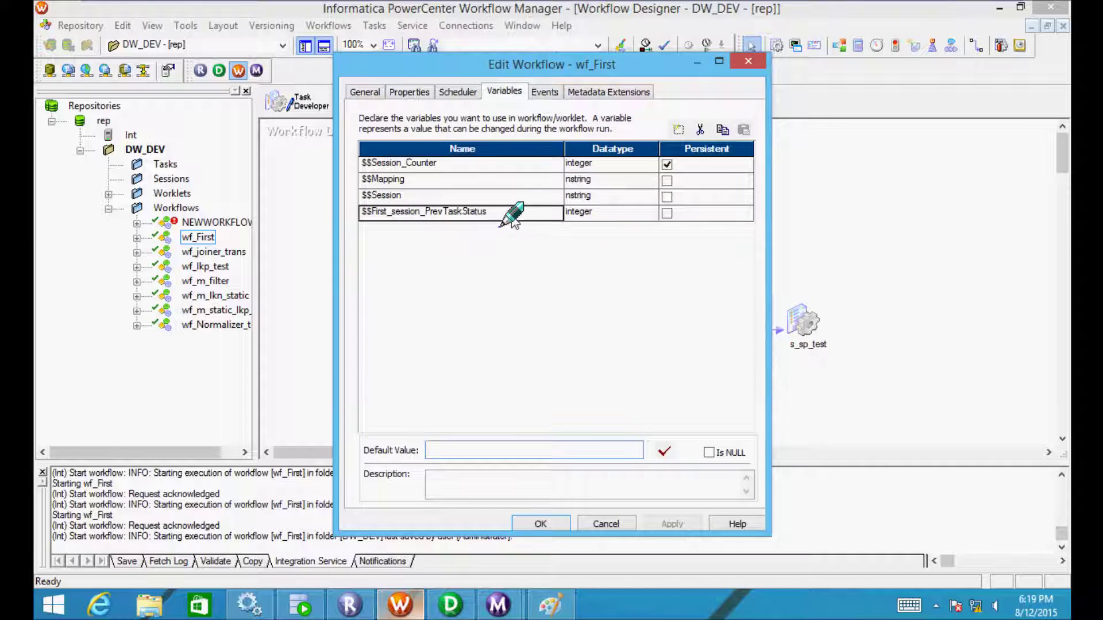
click(677, 129)
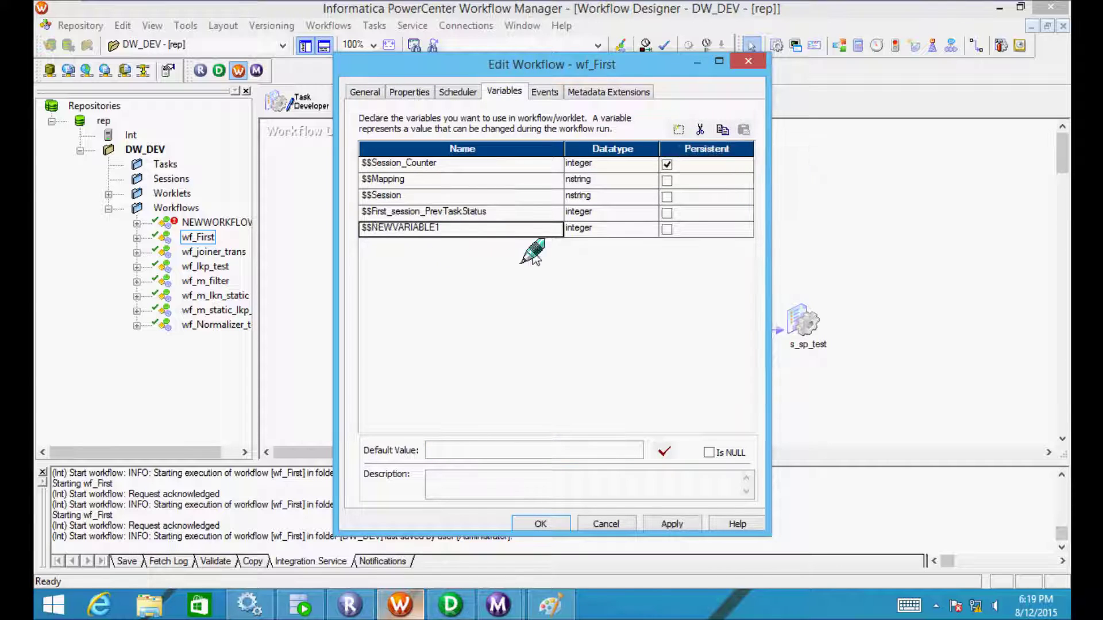
click(583, 230)
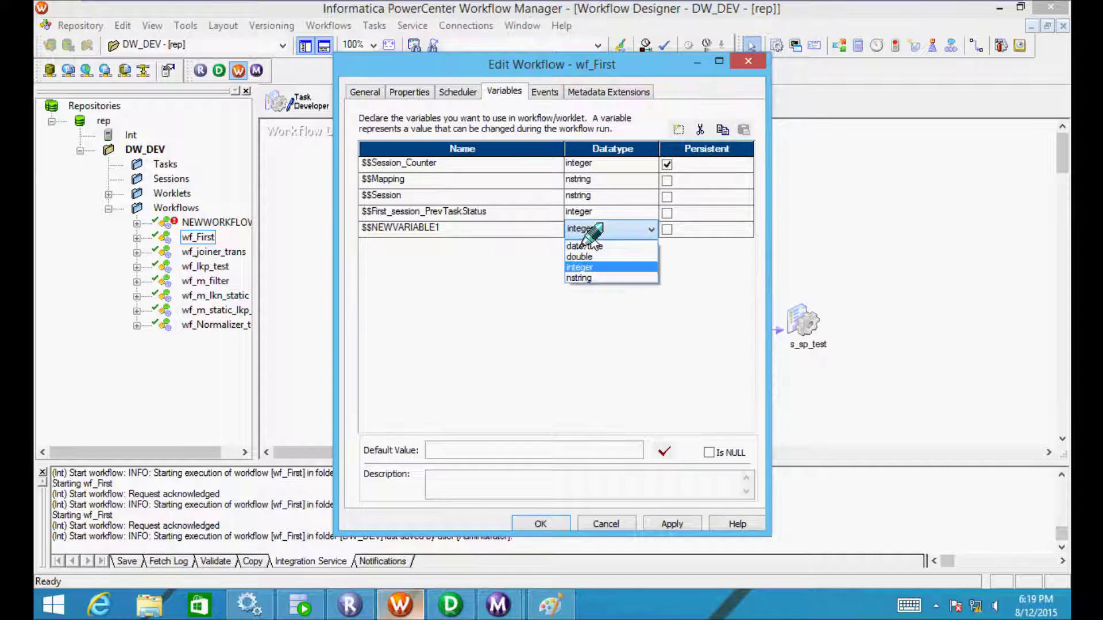
click(586, 247)
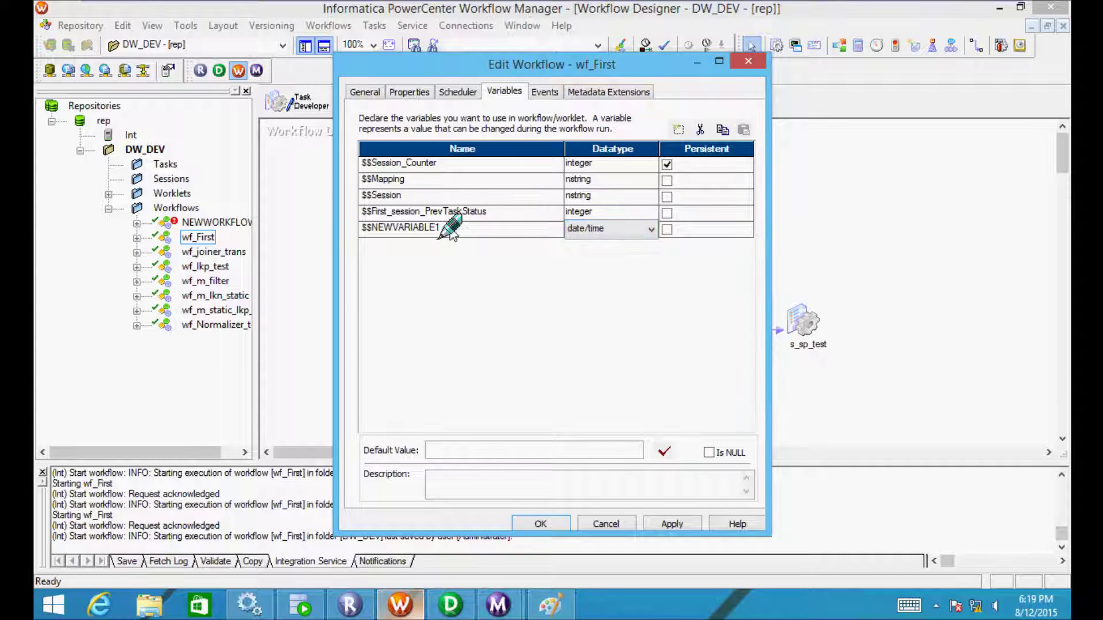
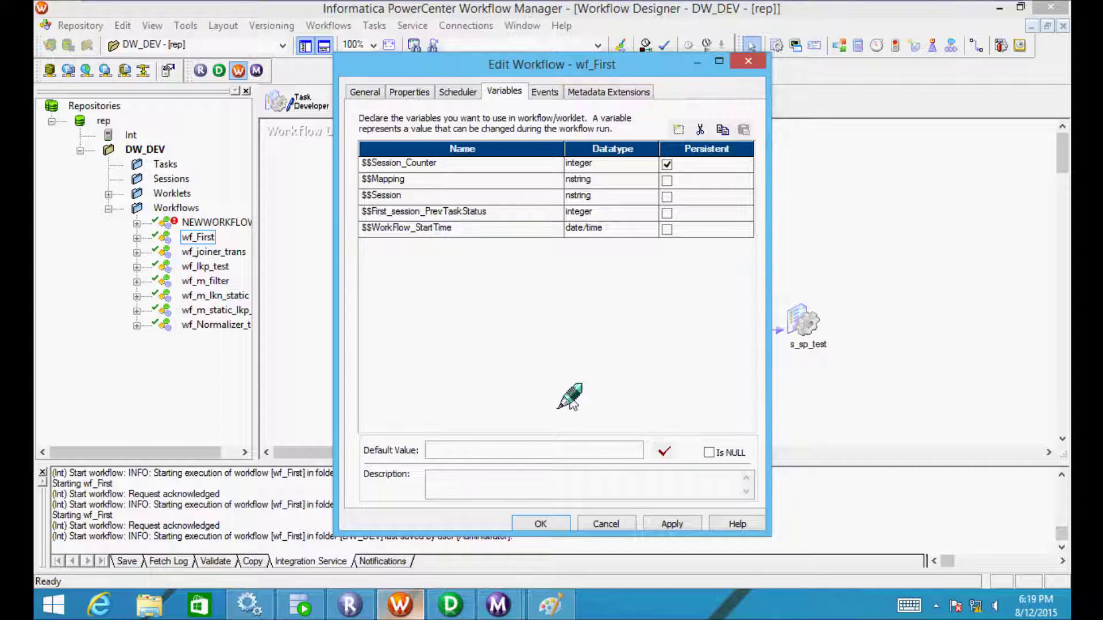
click(676, 524)
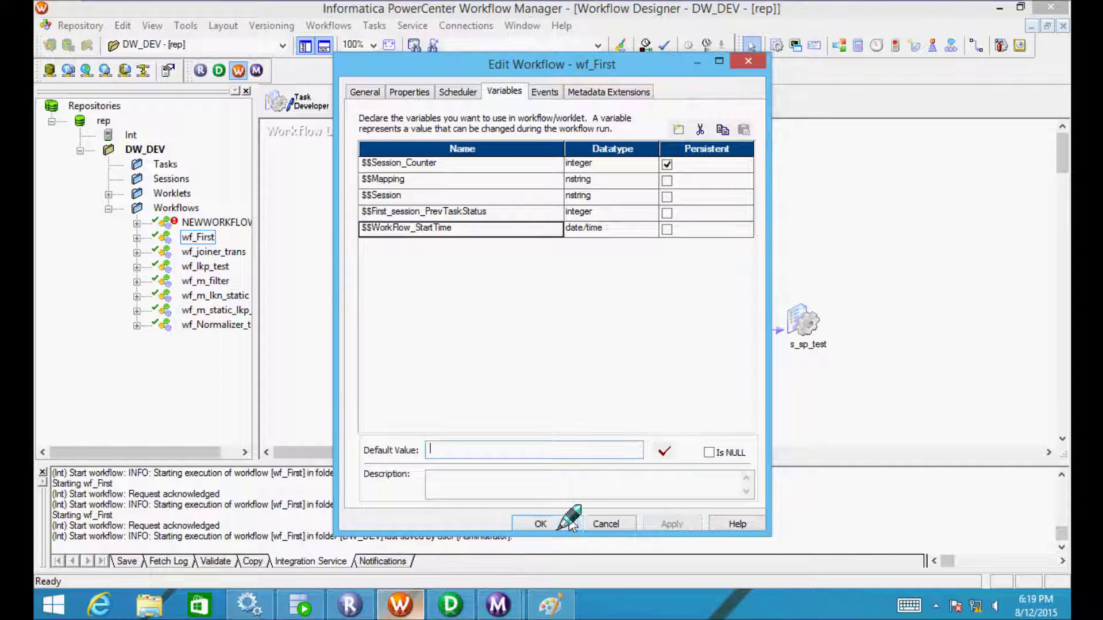
click(541, 524)
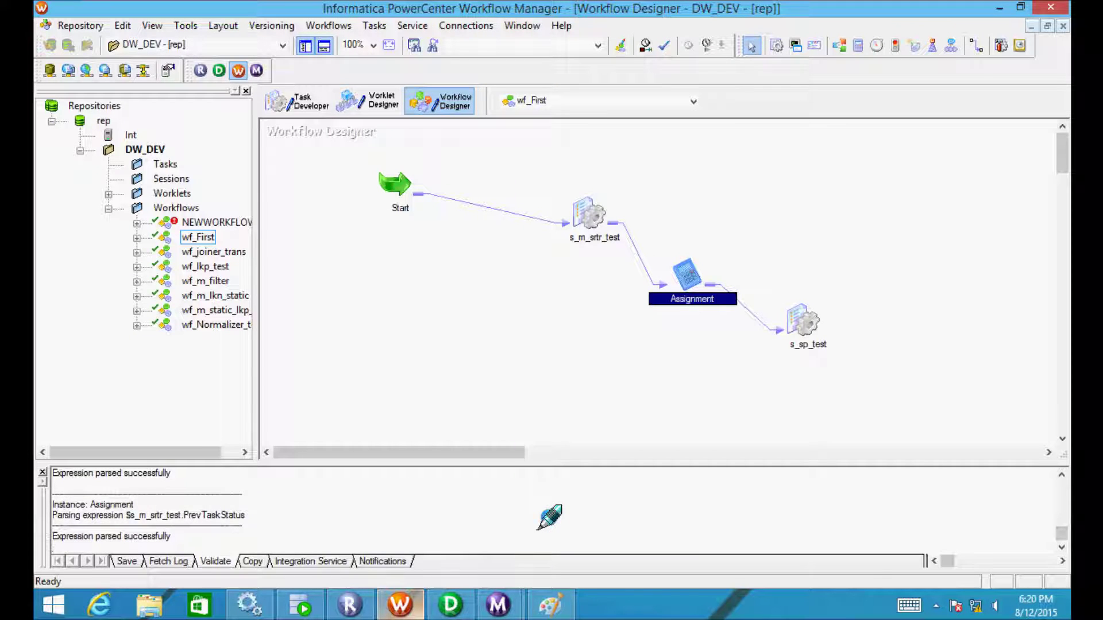
Save wf_First and add a fifth expression row to its Assignment task, with $$WorkFlow_StartTime as the user-defined variable
key(ctrl+s)
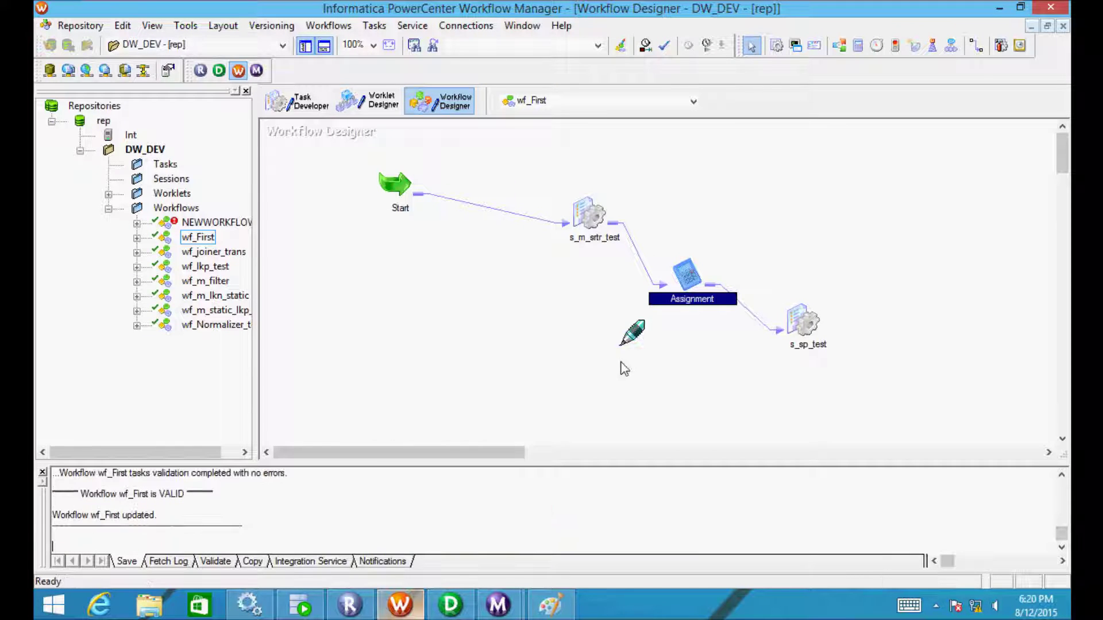
double_click(688, 279)
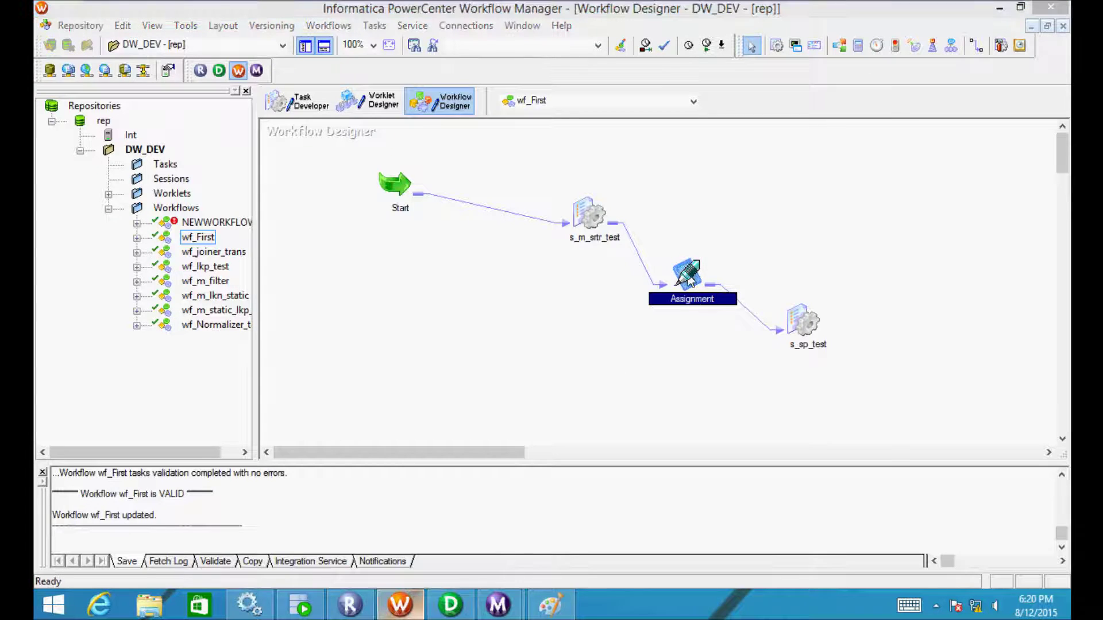
click(443, 118)
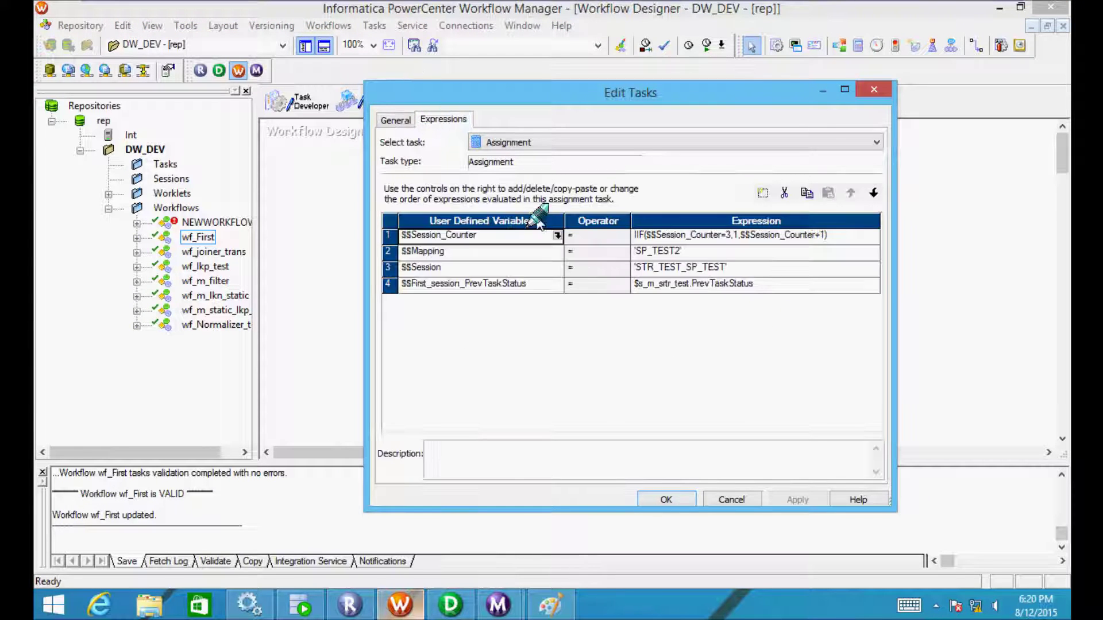
click(550, 290)
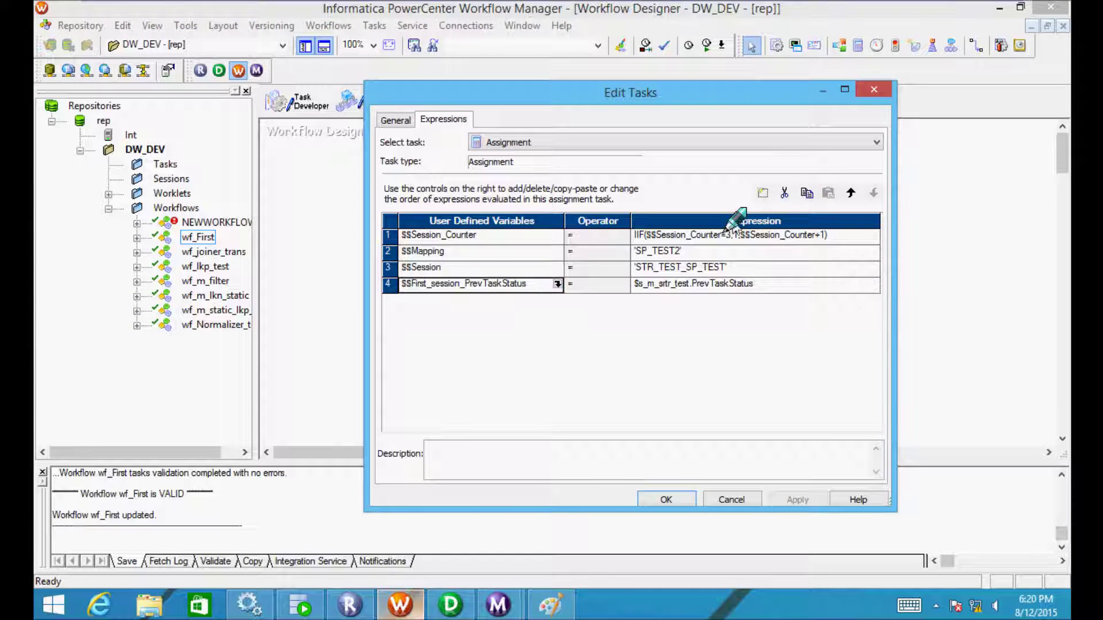
click(763, 193)
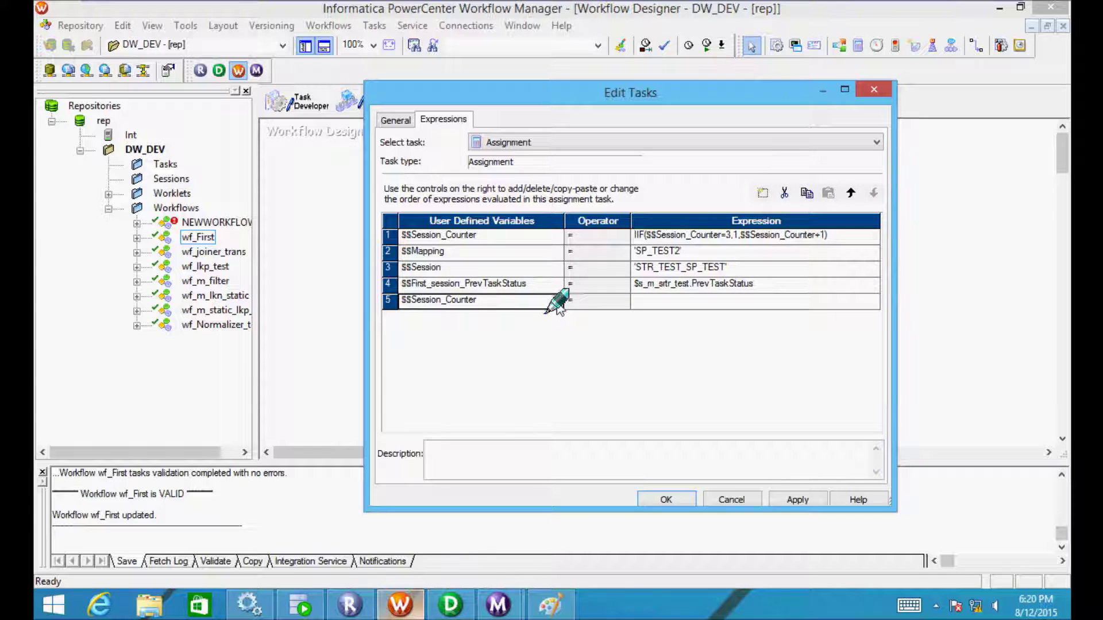
click(556, 303)
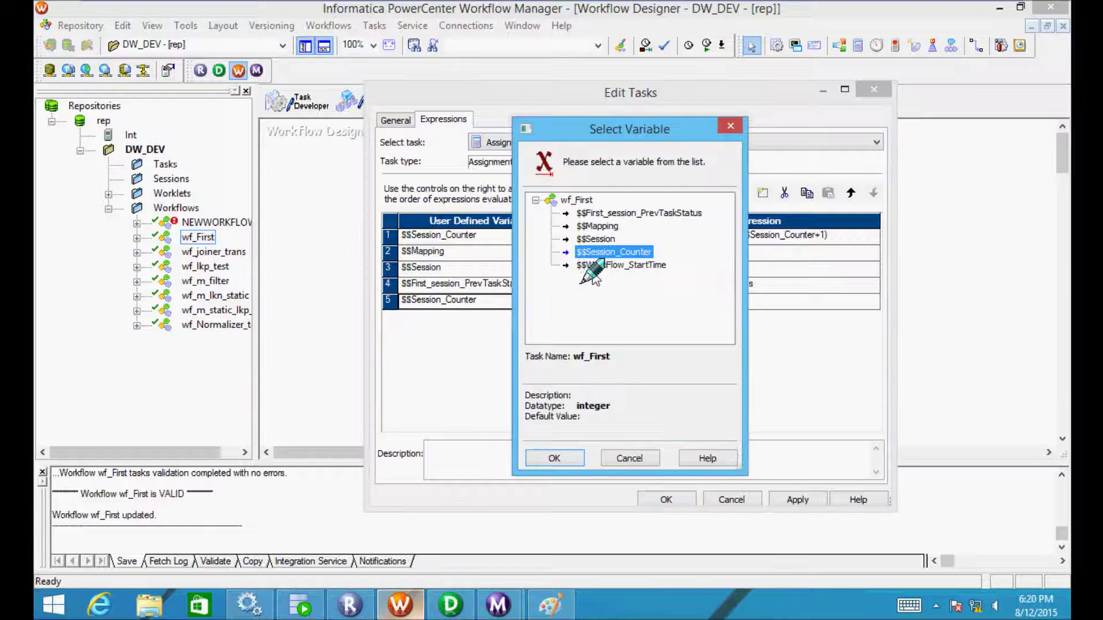
click(602, 266)
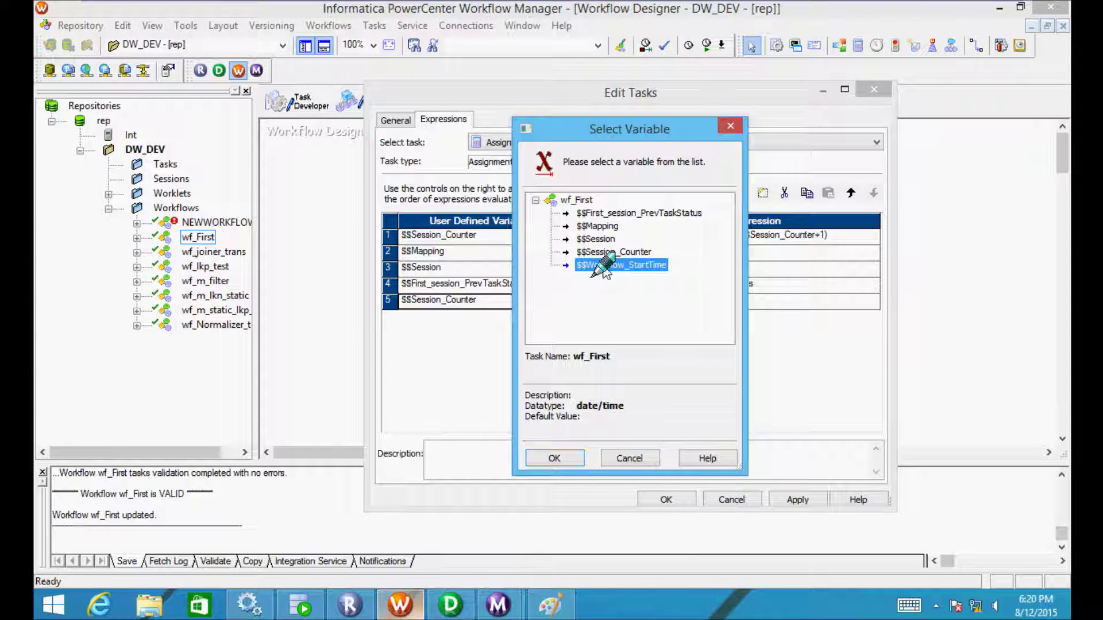
double_click(602, 266)
Set the $$WorkFlow_StartTime row's expression to the predefined $Start.StartTime, validate it, and save the workflow
click(794, 304)
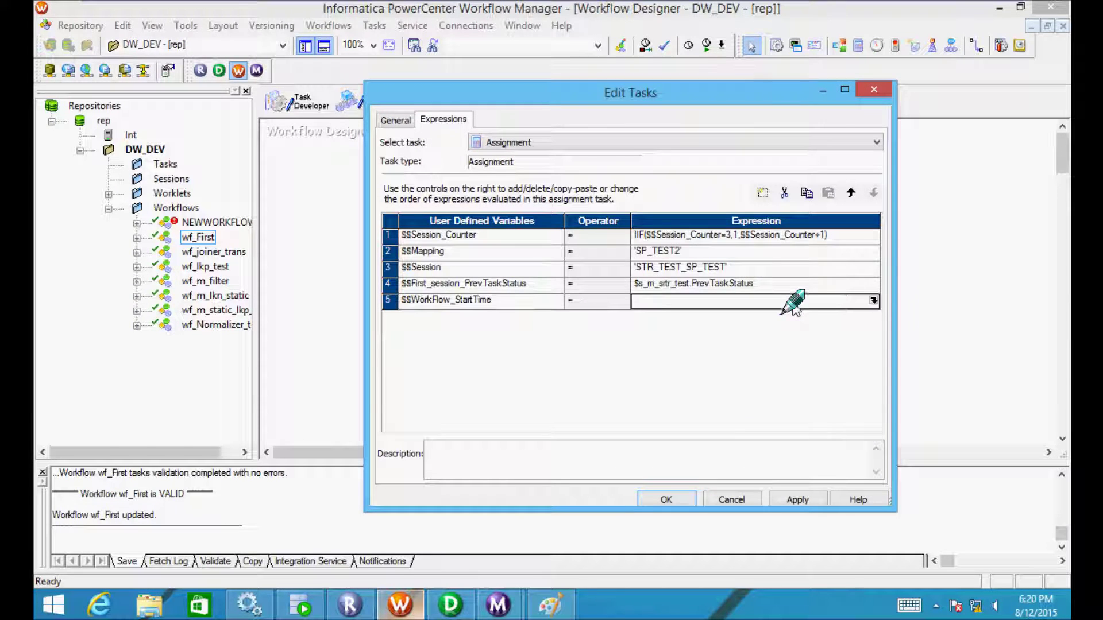
click(873, 301)
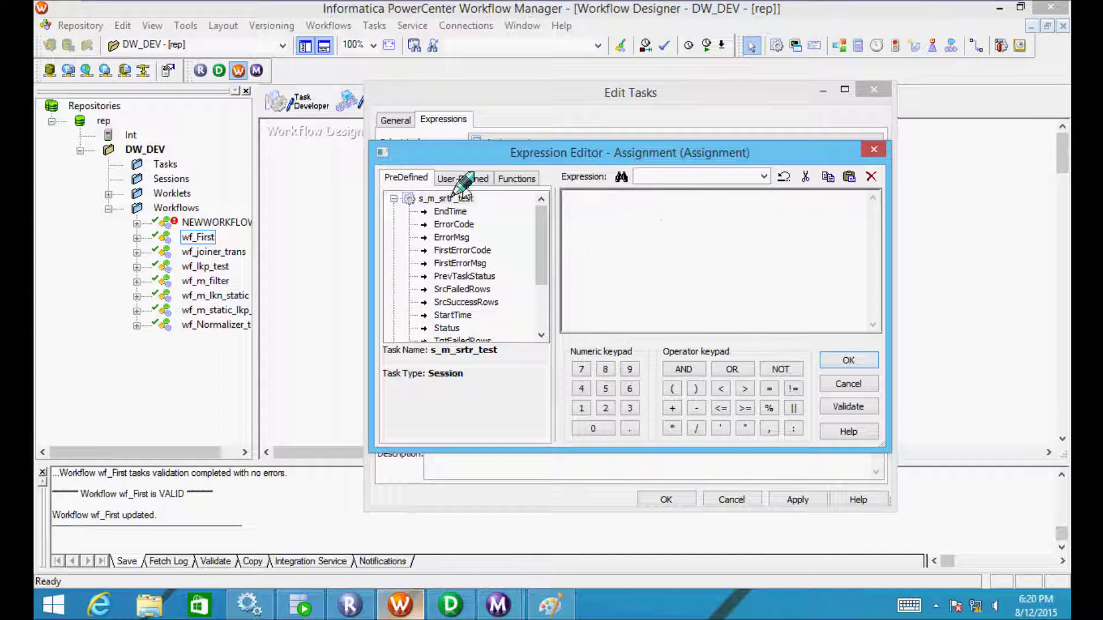
double_click(401, 202)
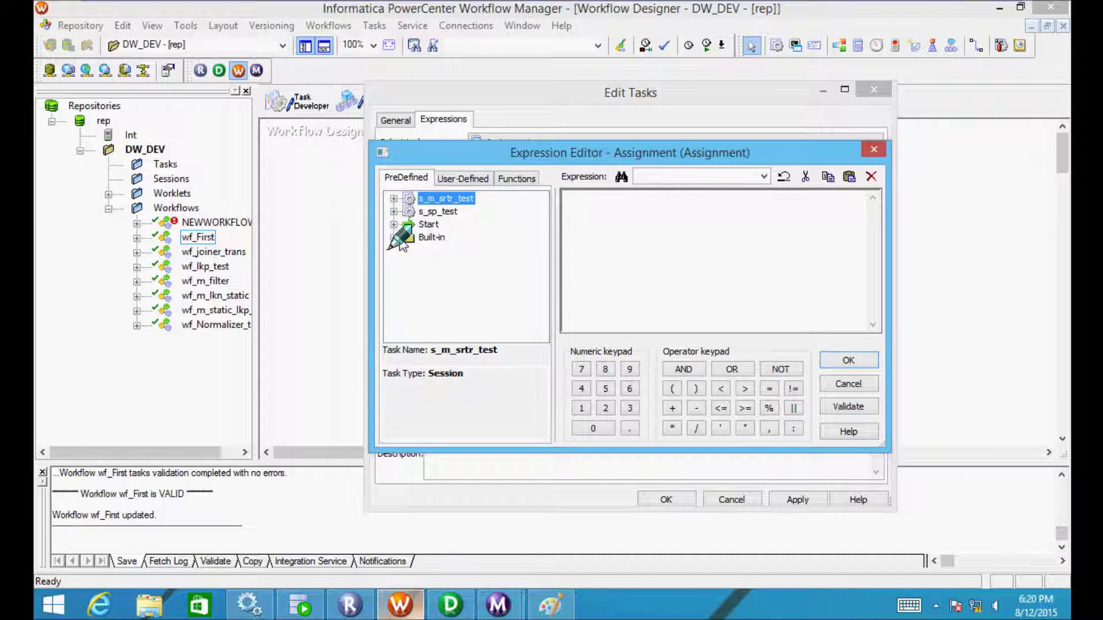
click(394, 225)
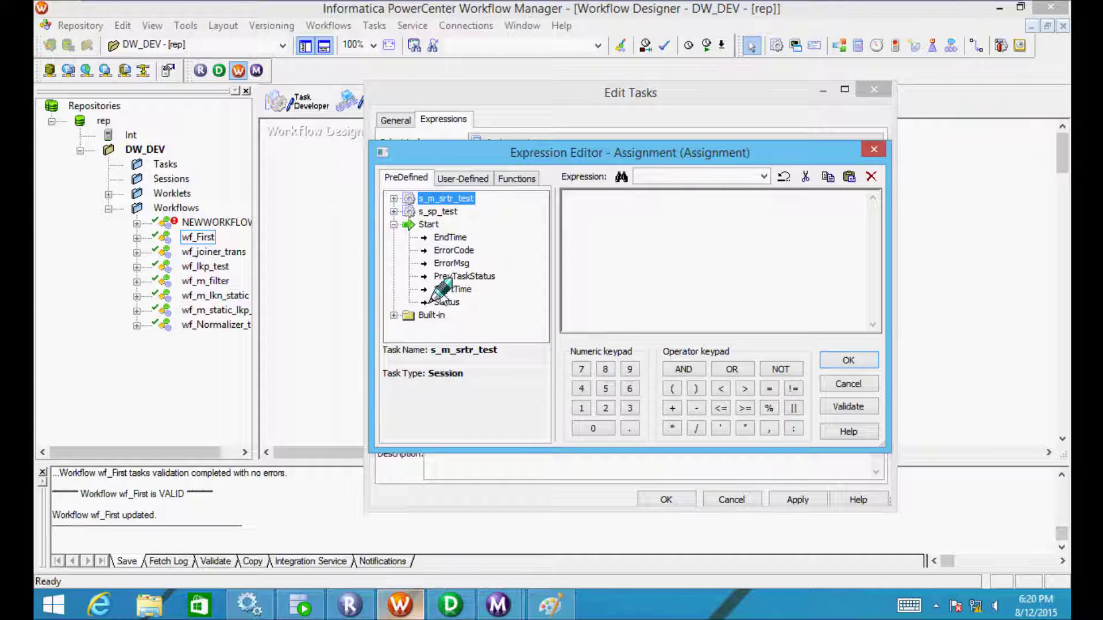
click(454, 290)
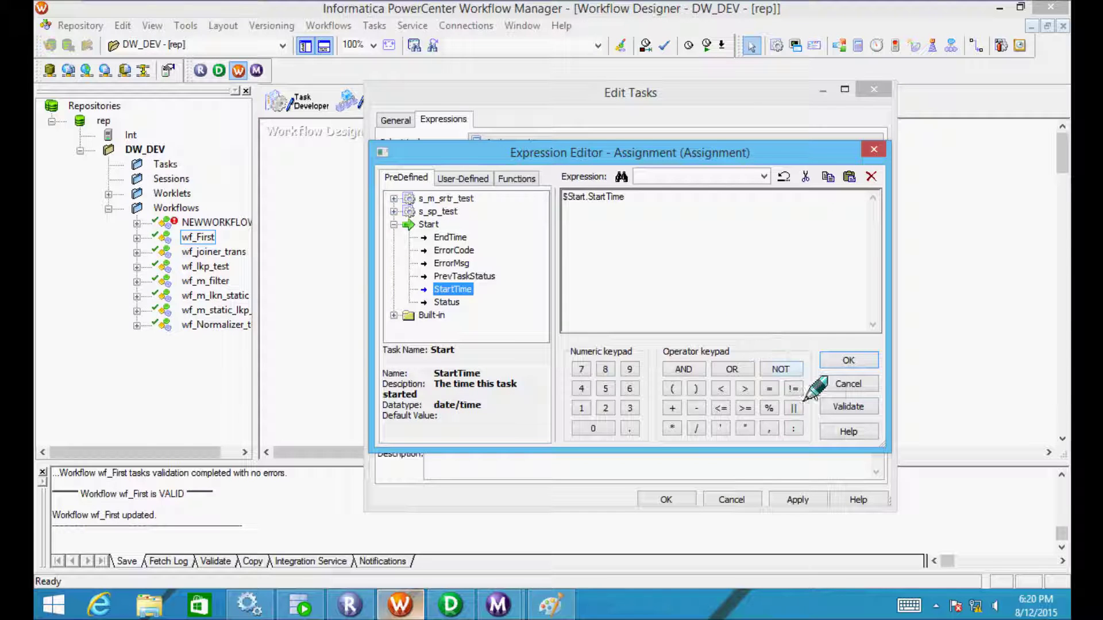
click(834, 407)
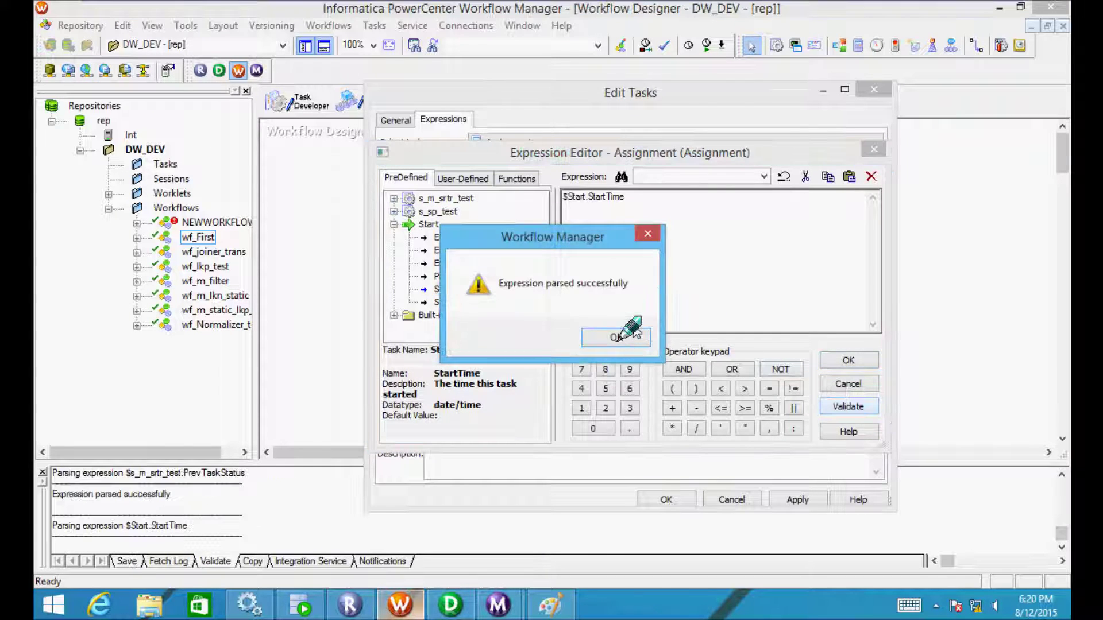
click(619, 334)
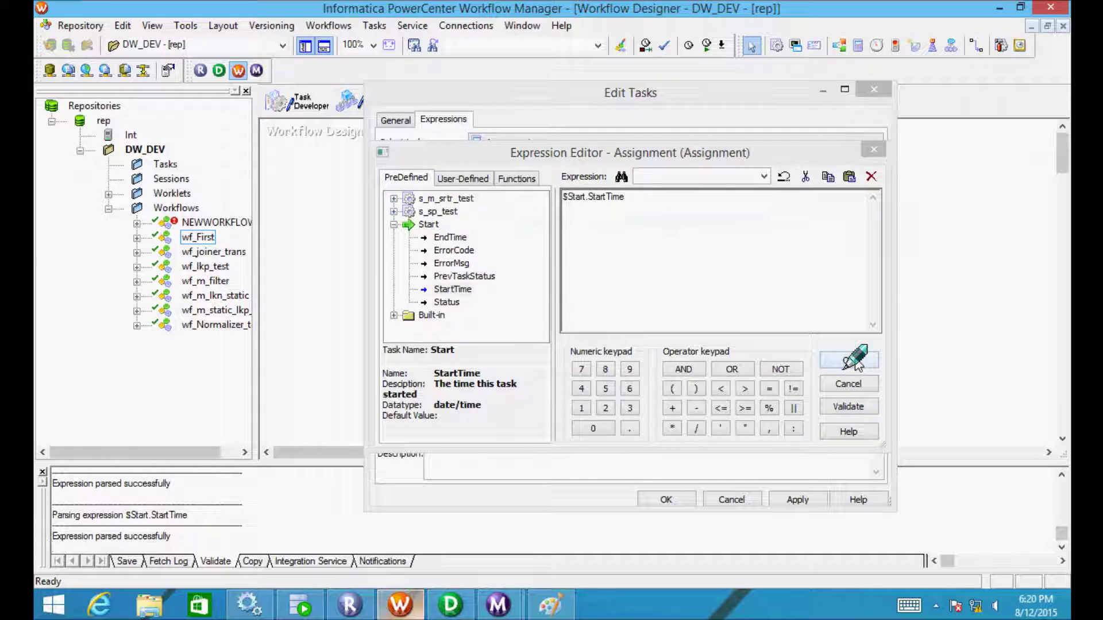
click(856, 357)
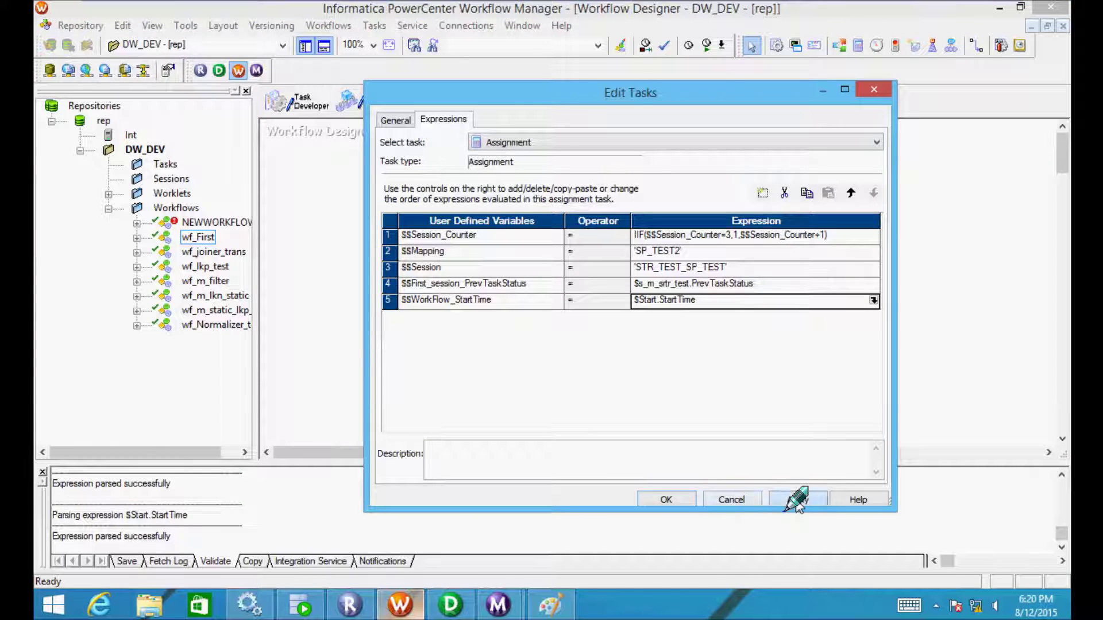
click(666, 500)
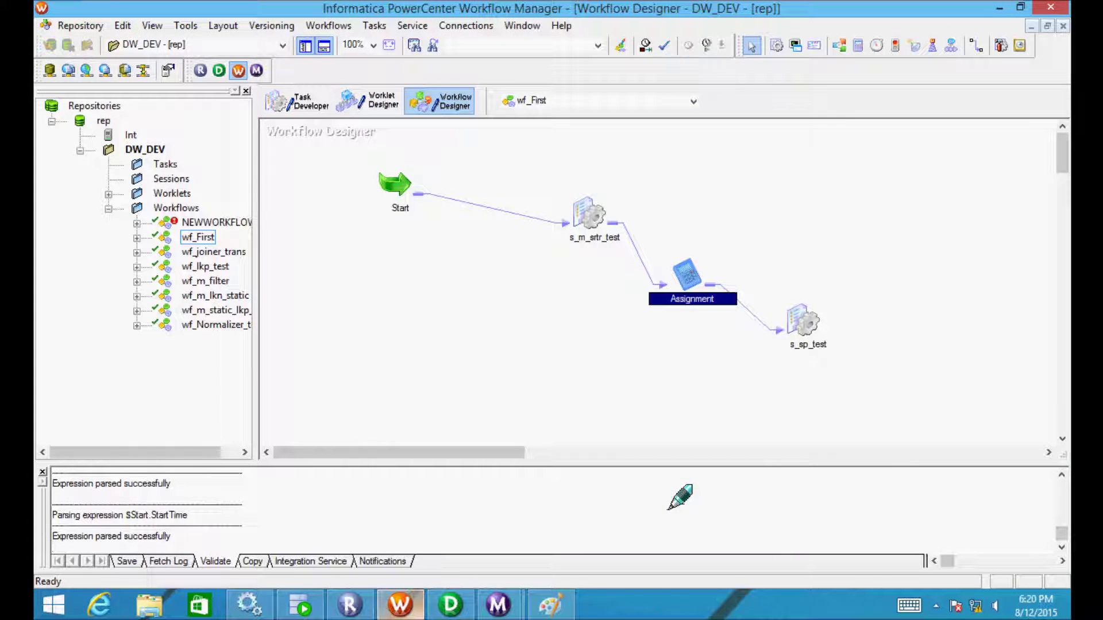
key(ctrl+s)
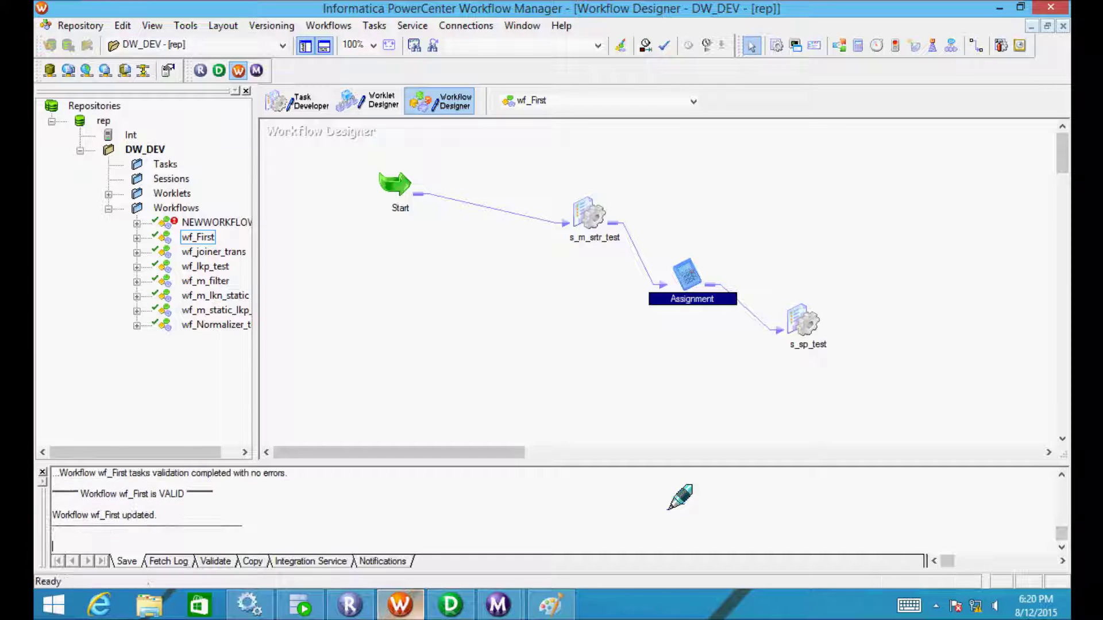
Start wf_First, switch to Workflow Monitor and close the previous run's s_sp_test session log
click(322, 27)
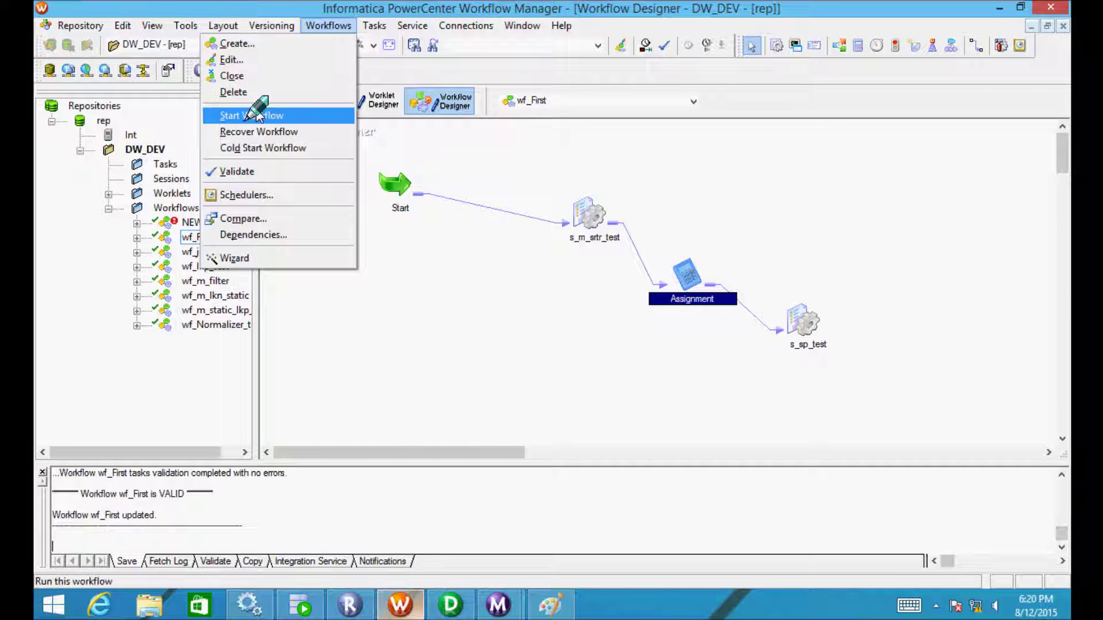
click(249, 114)
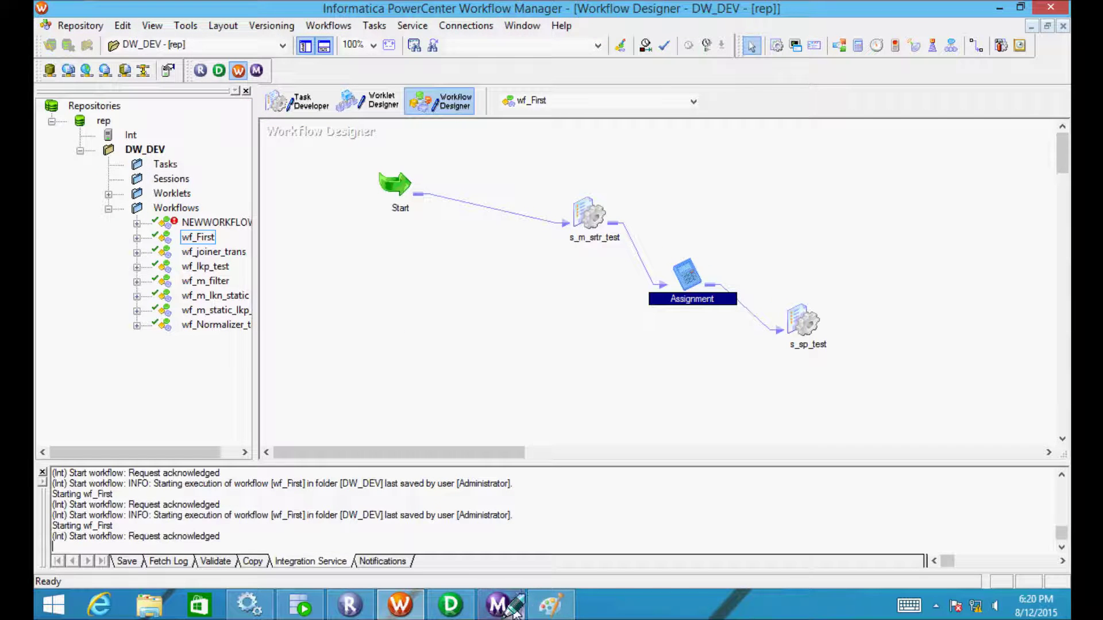
mouse_move(505, 606)
click(539, 551)
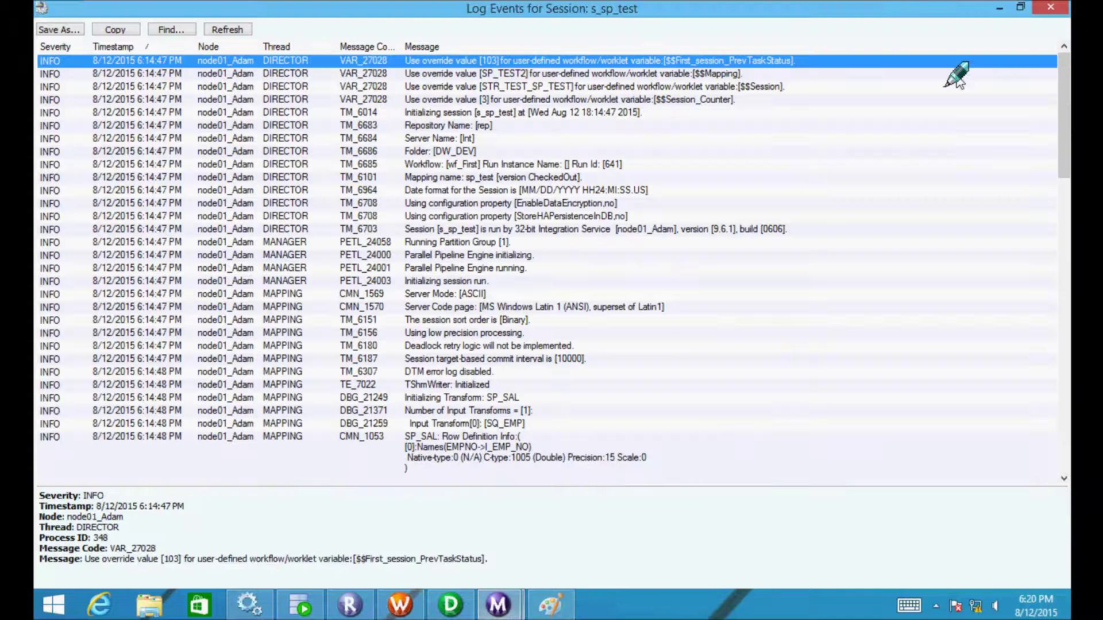
click(1041, 12)
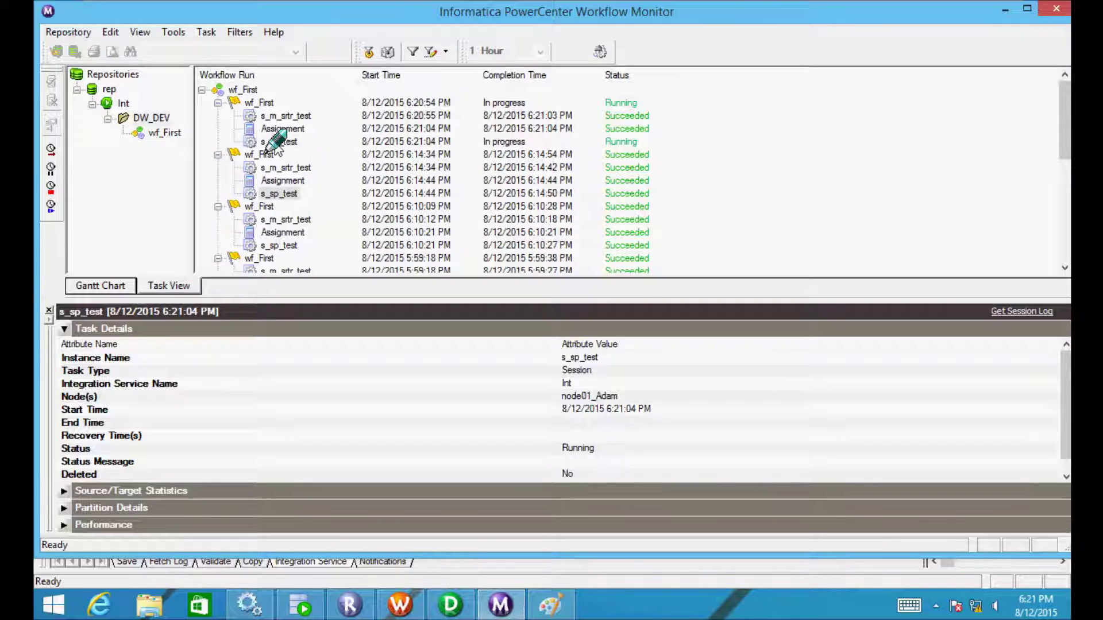
Open the session log of the newest s_sp_test run full-screen and check the $$WorkFlow_StartTime override entry
click(279, 142)
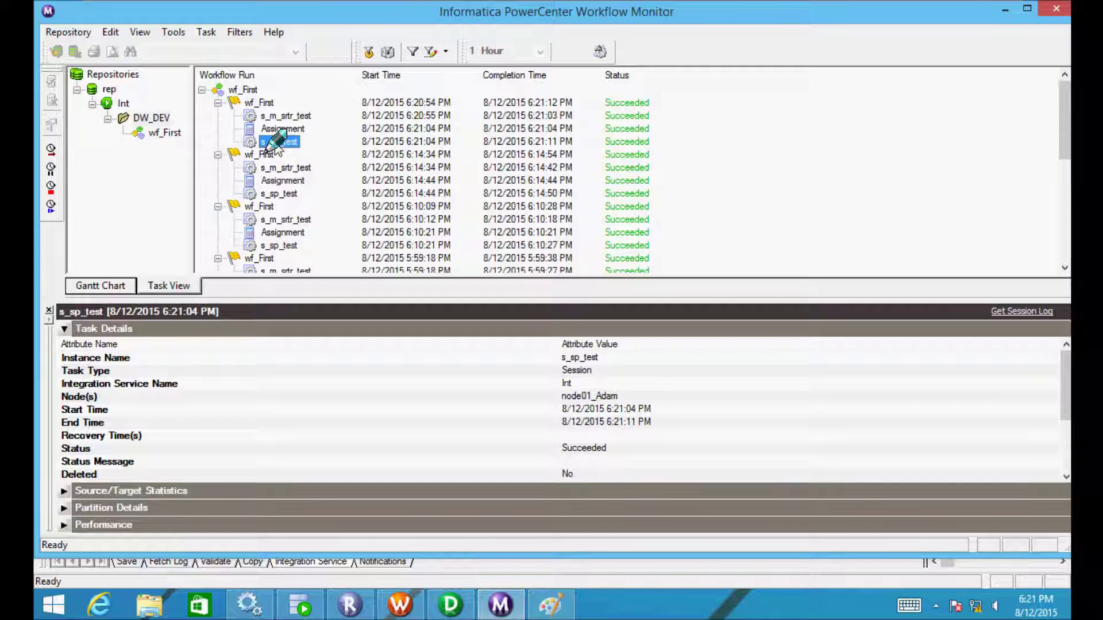
right_click(278, 142)
click(346, 322)
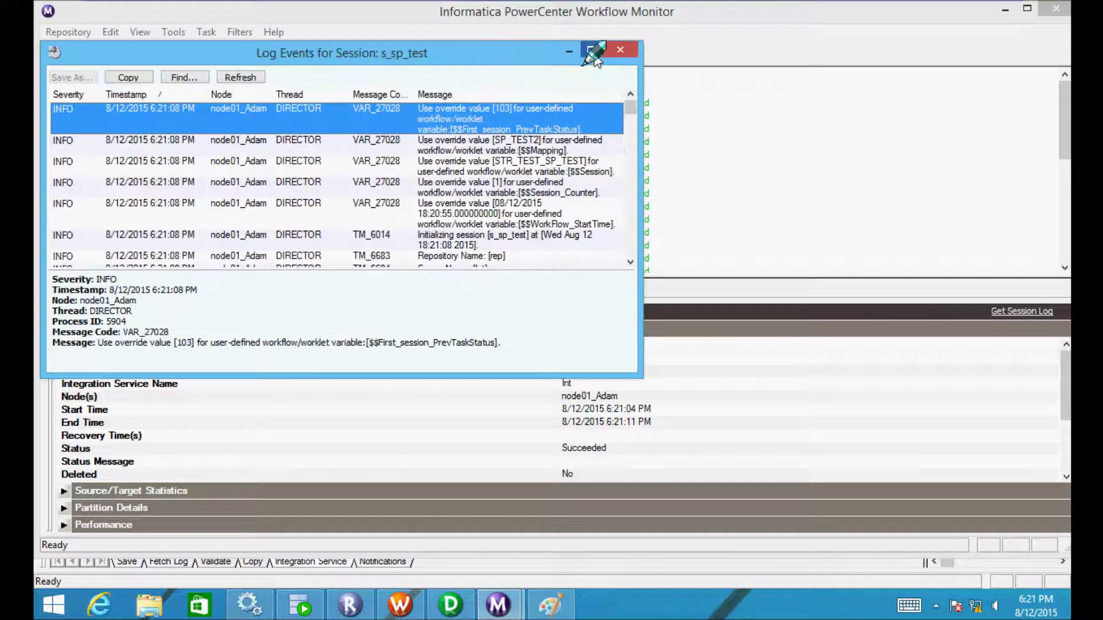
click(591, 51)
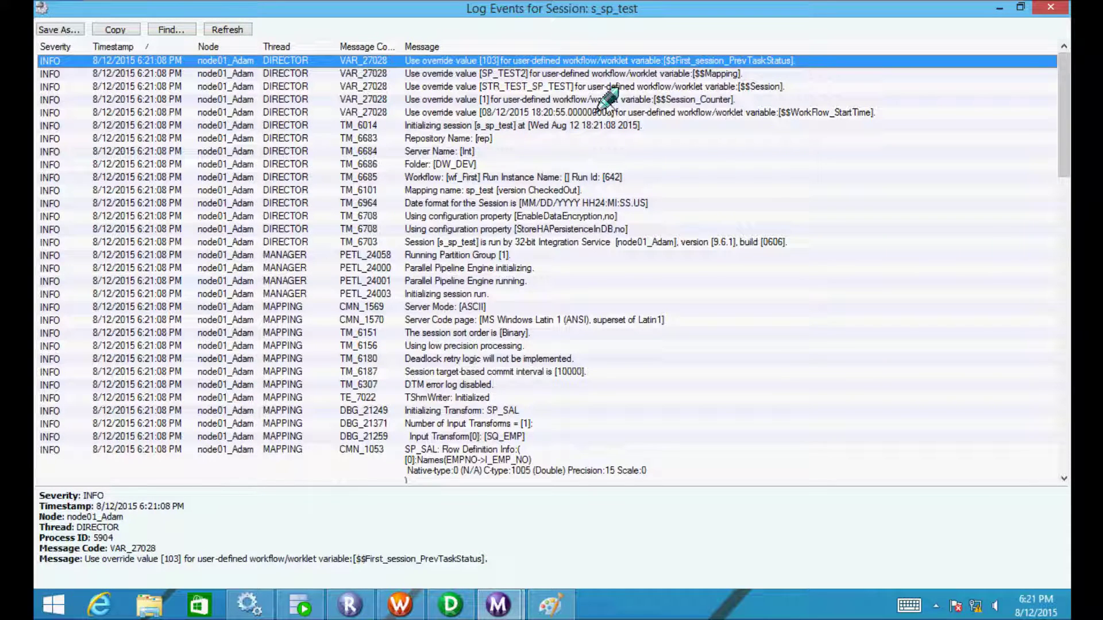
click(539, 113)
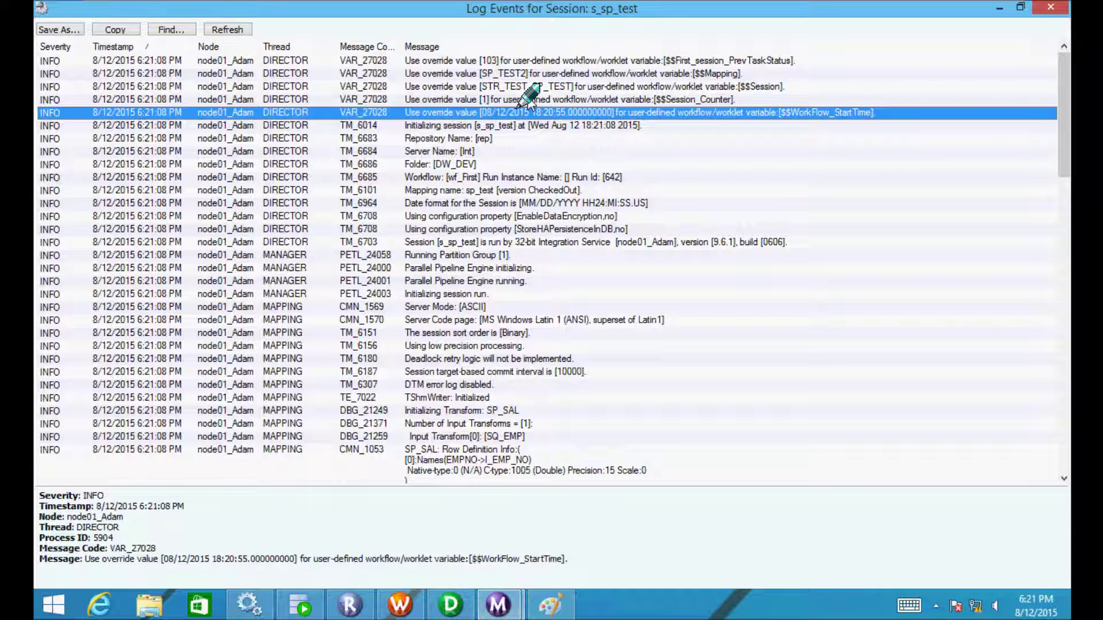
In Workflow Manager, add a date/time variable named $$sysdate to wf_First, apply the change and save the workflow
click(408, 611)
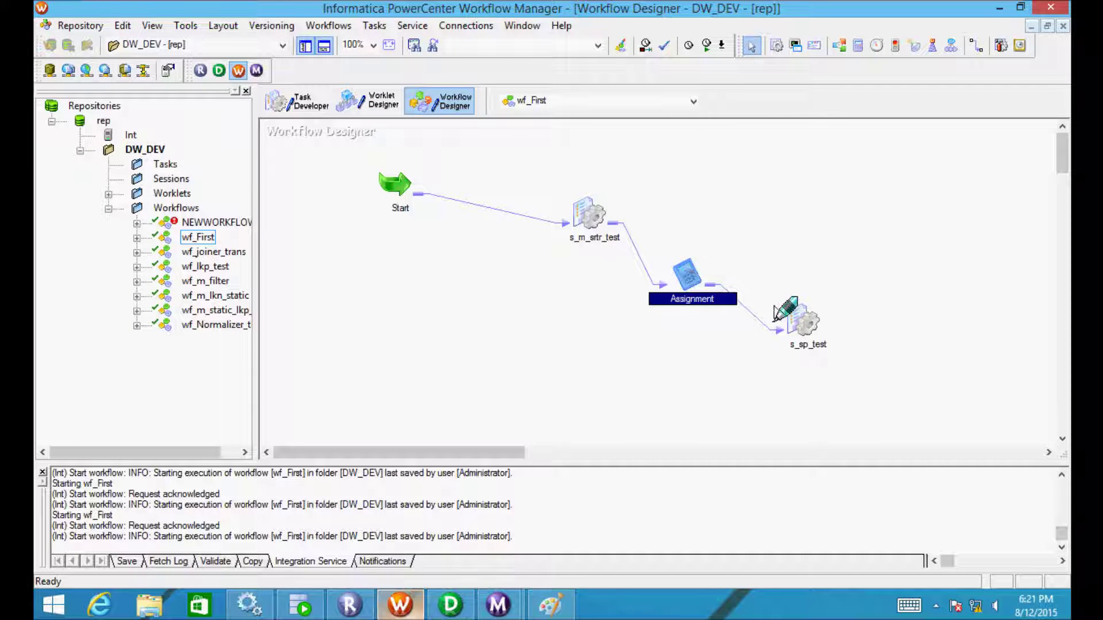
click(804, 322)
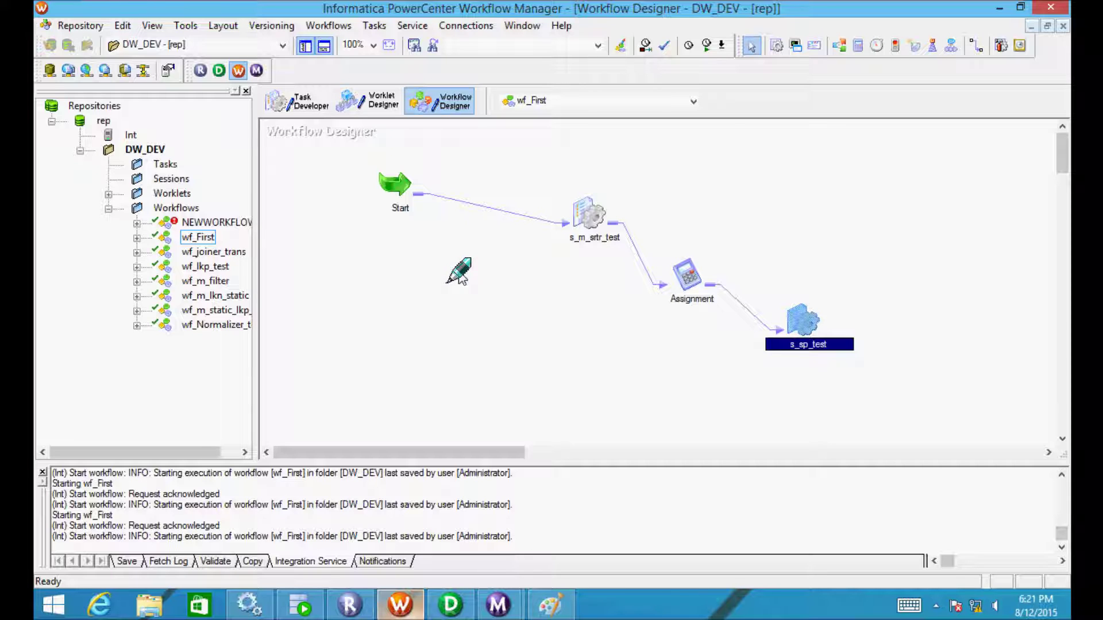
click(333, 26)
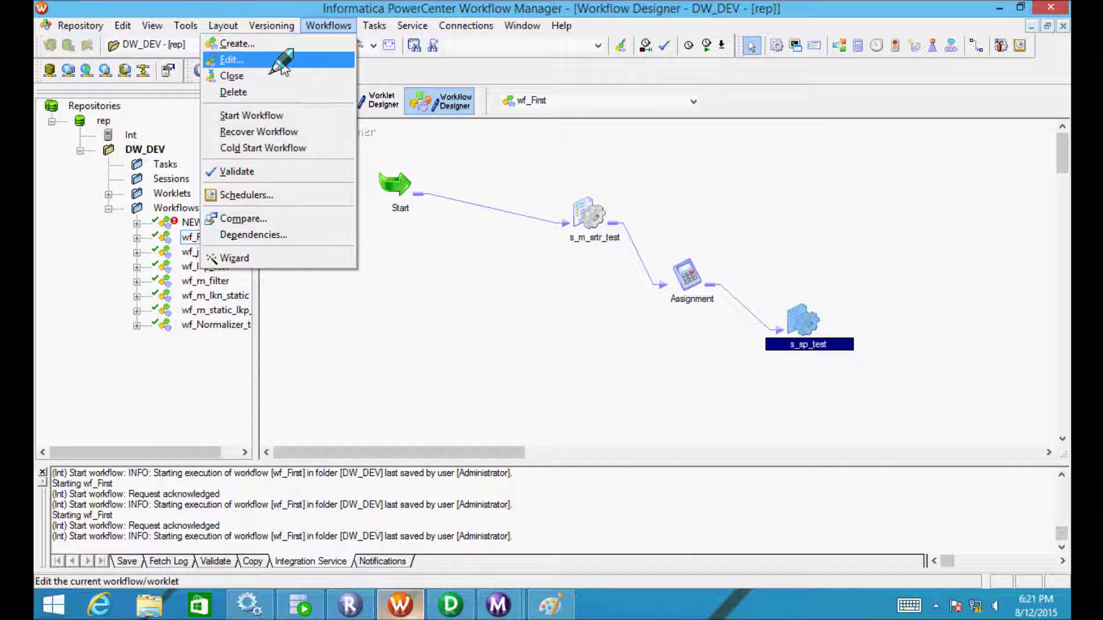
click(283, 65)
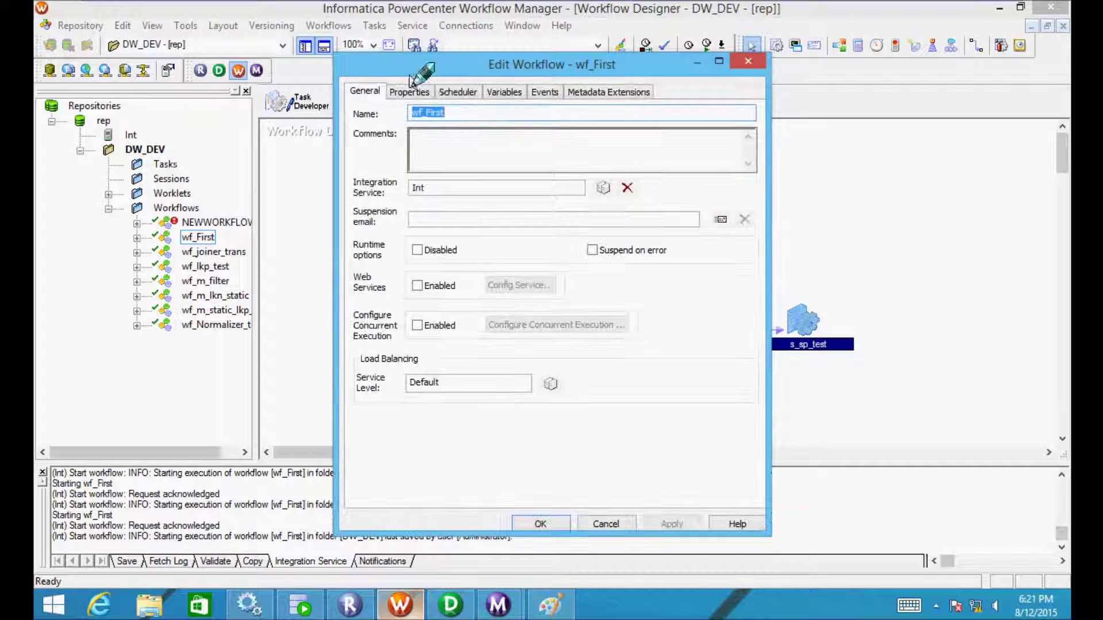
click(505, 92)
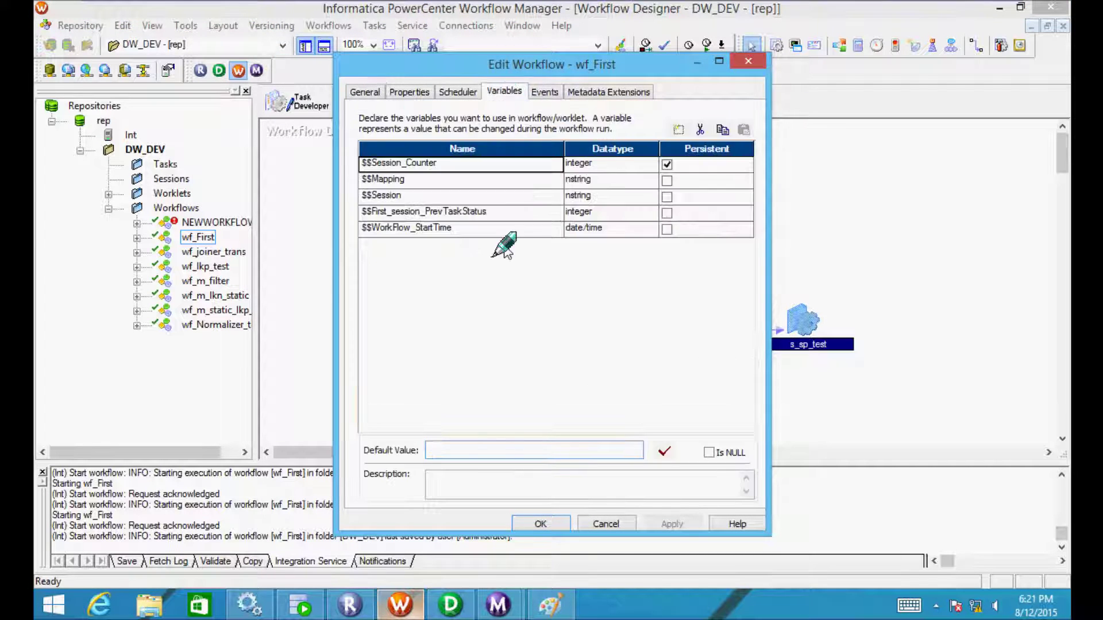
click(678, 130)
click(433, 250)
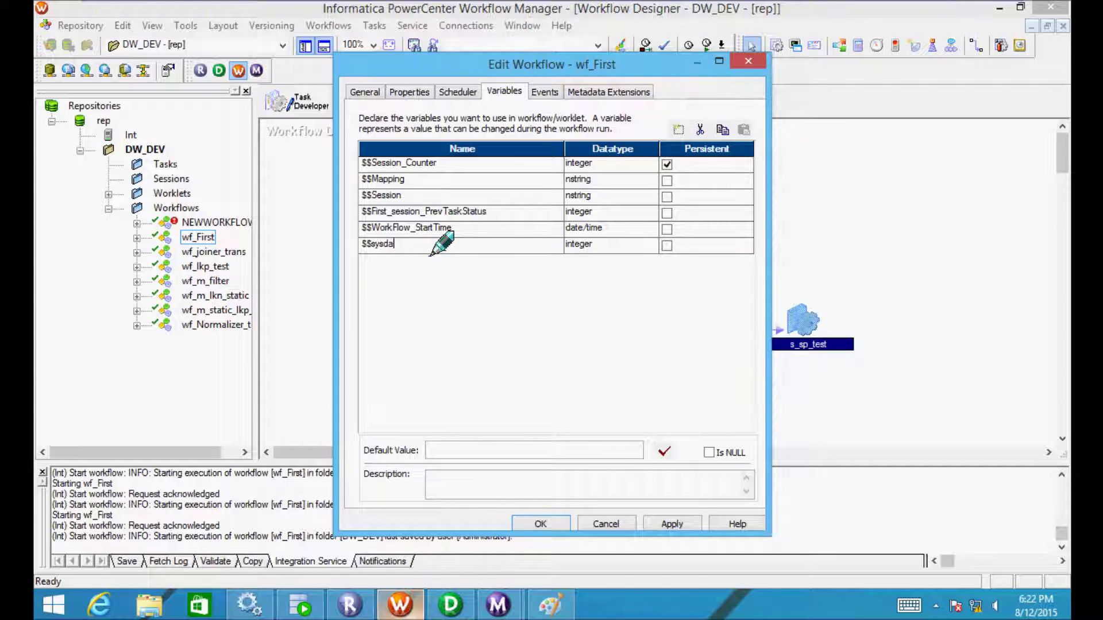
click(598, 246)
click(598, 262)
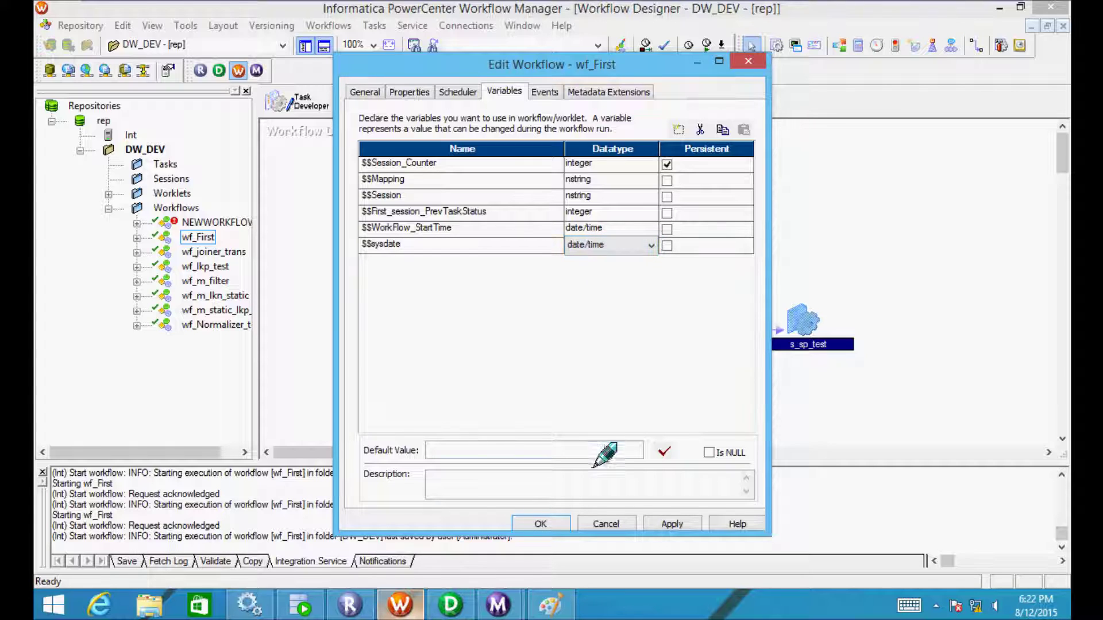
click(672, 525)
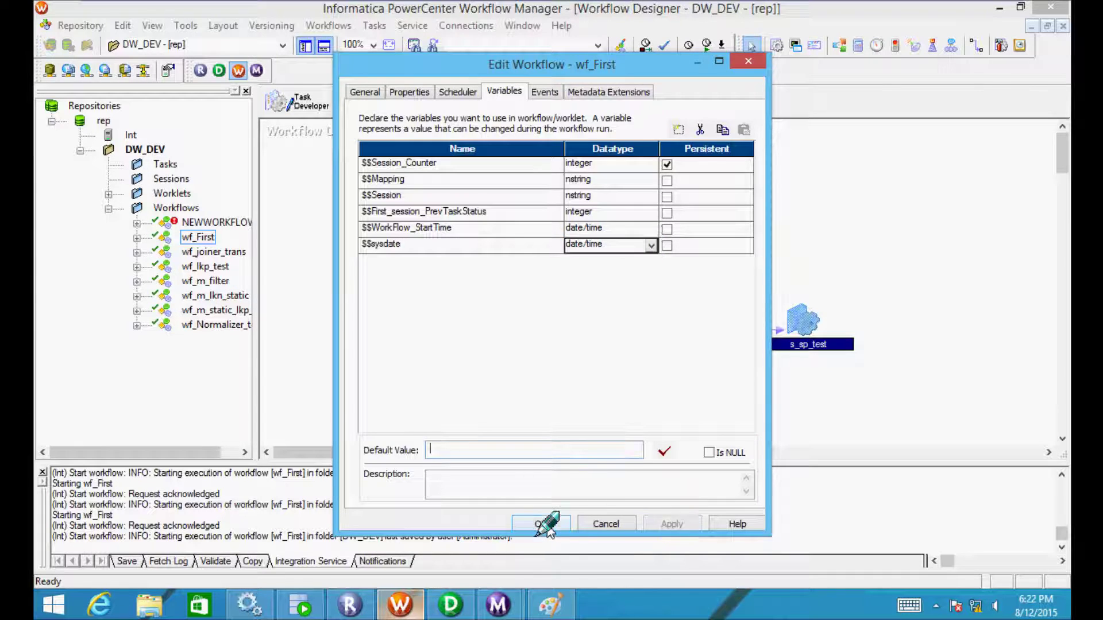
click(543, 524)
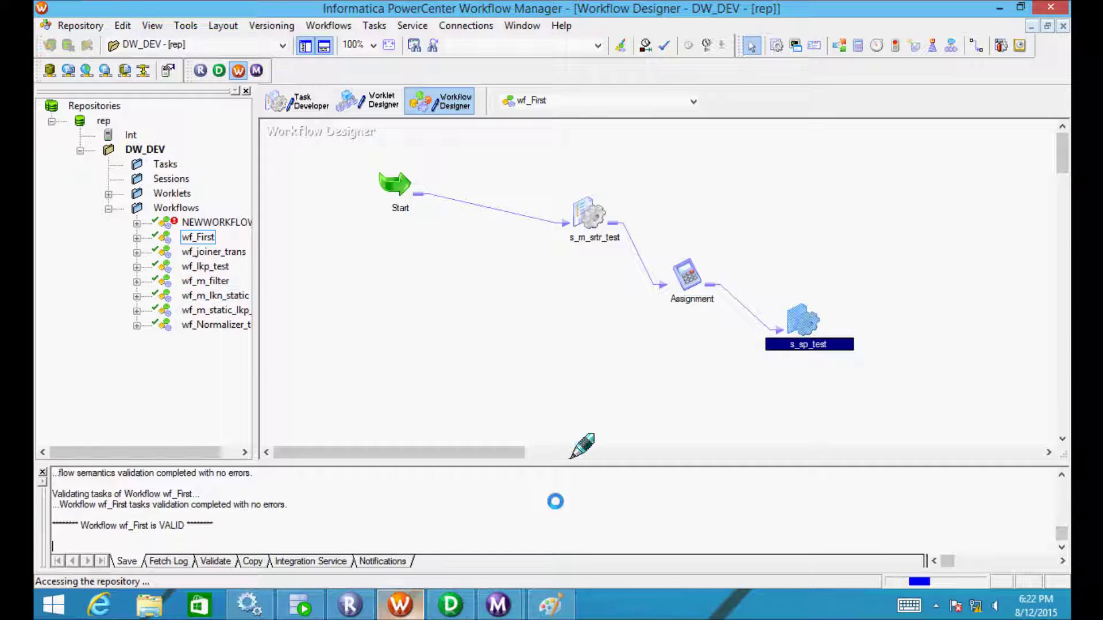
Add a new expression row to the Assignment task and select $$sysdate as its user-defined variable
double_click(692, 276)
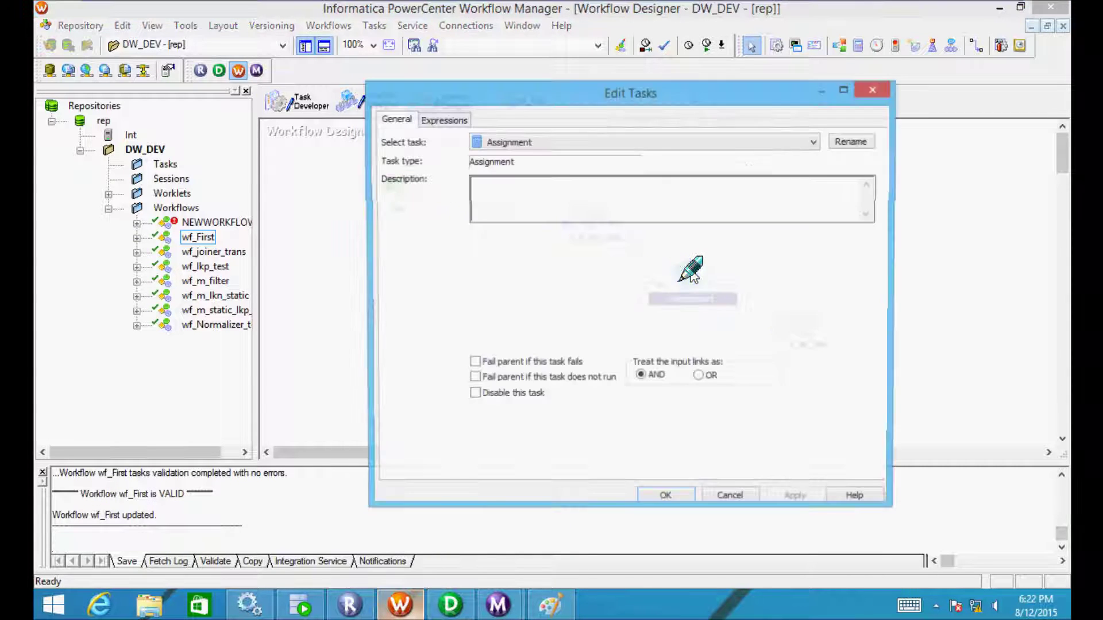
click(443, 121)
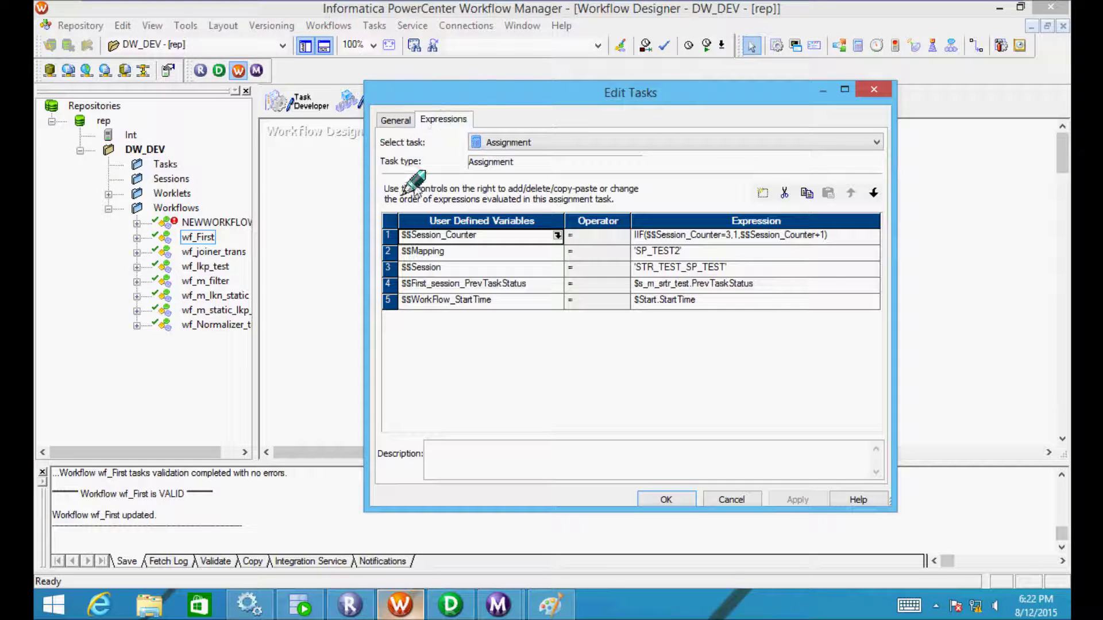
click(525, 300)
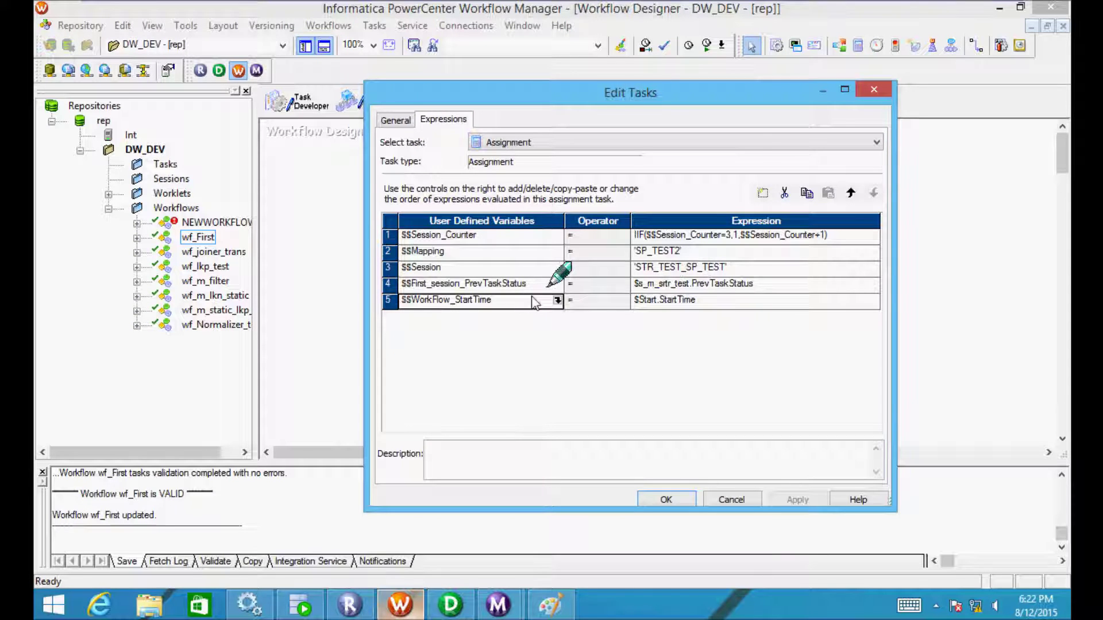
click(763, 193)
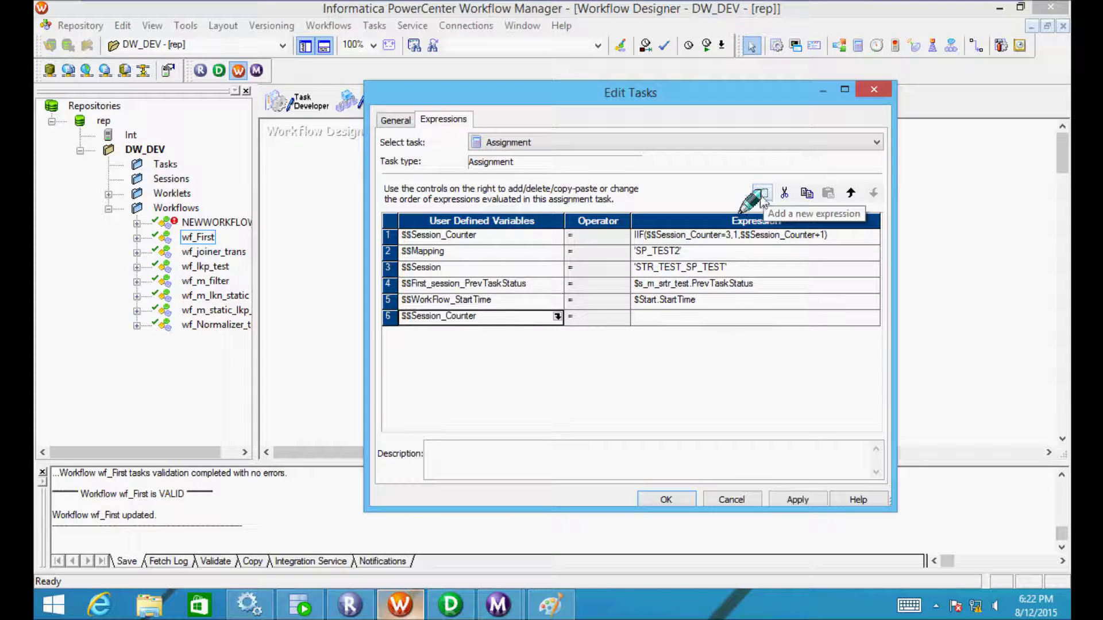
click(557, 315)
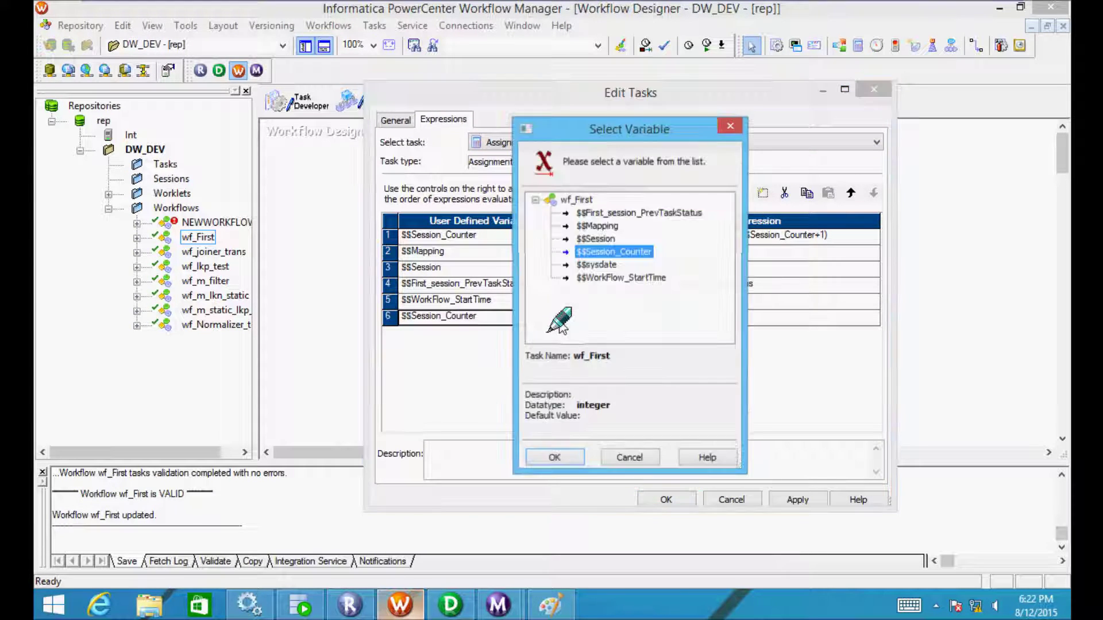
double_click(597, 265)
Set the $$sysdate row's expression to the built-in SYSDATE, validate and apply it, and save the workflow
click(802, 319)
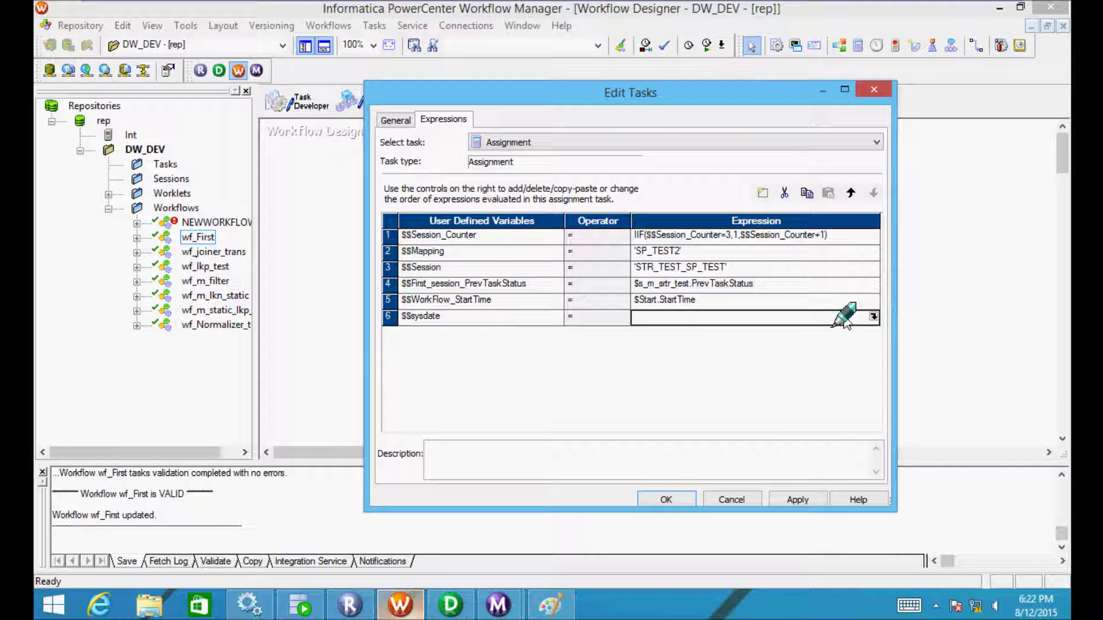
click(876, 319)
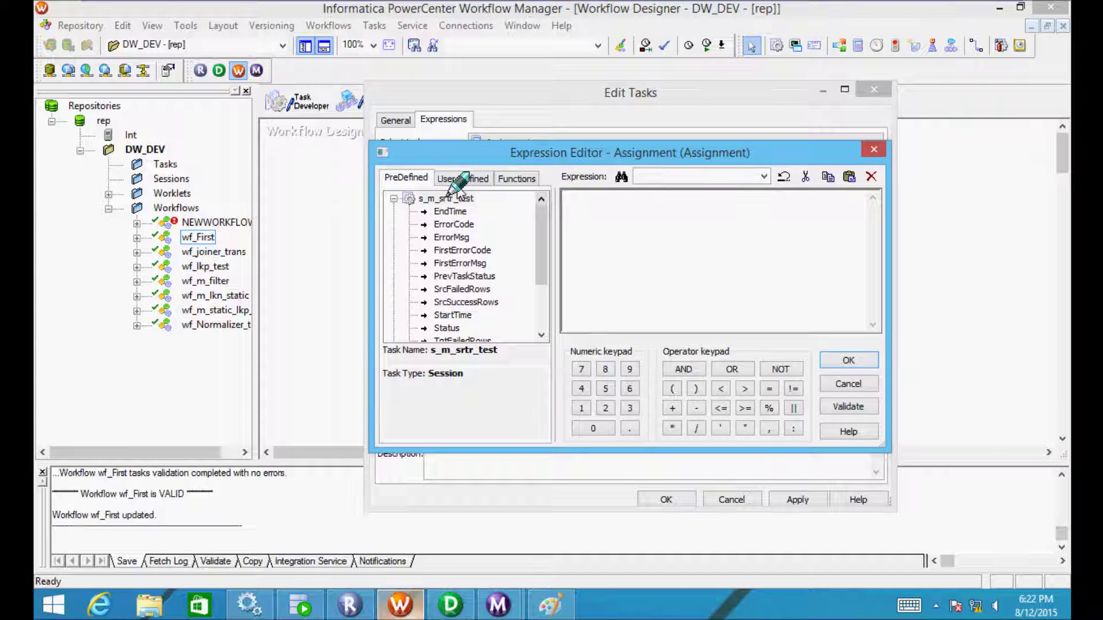
click(394, 199)
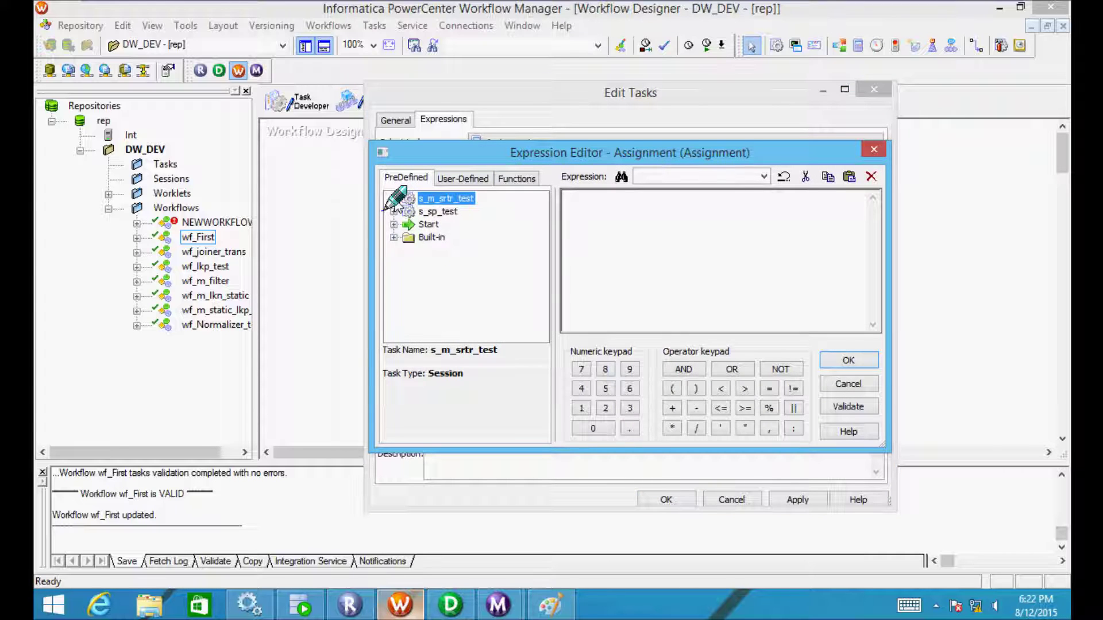
click(394, 237)
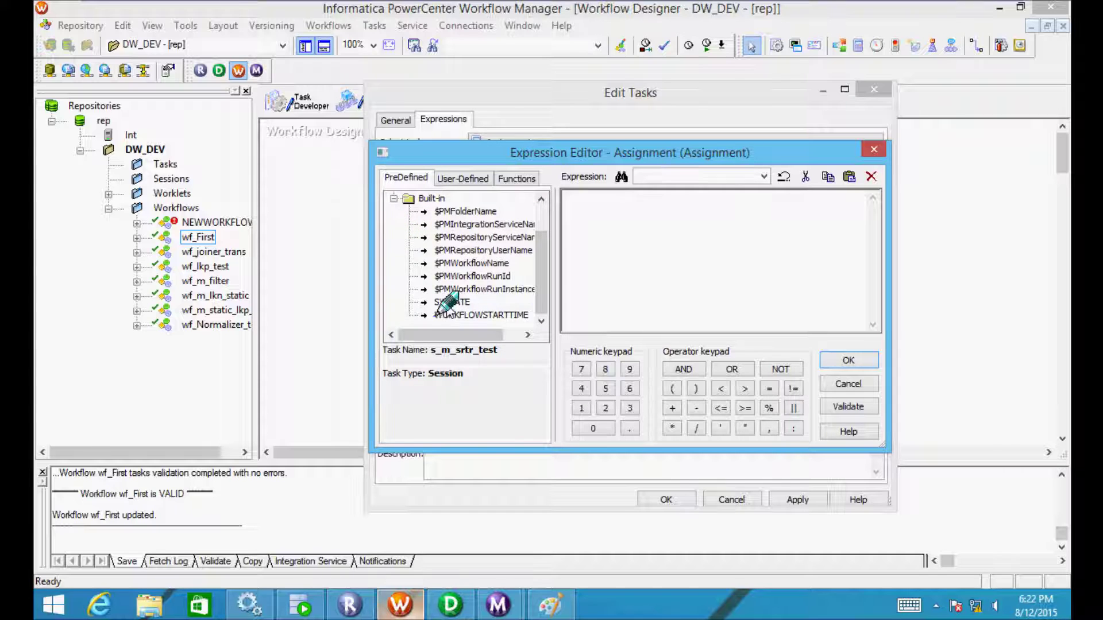
click(451, 302)
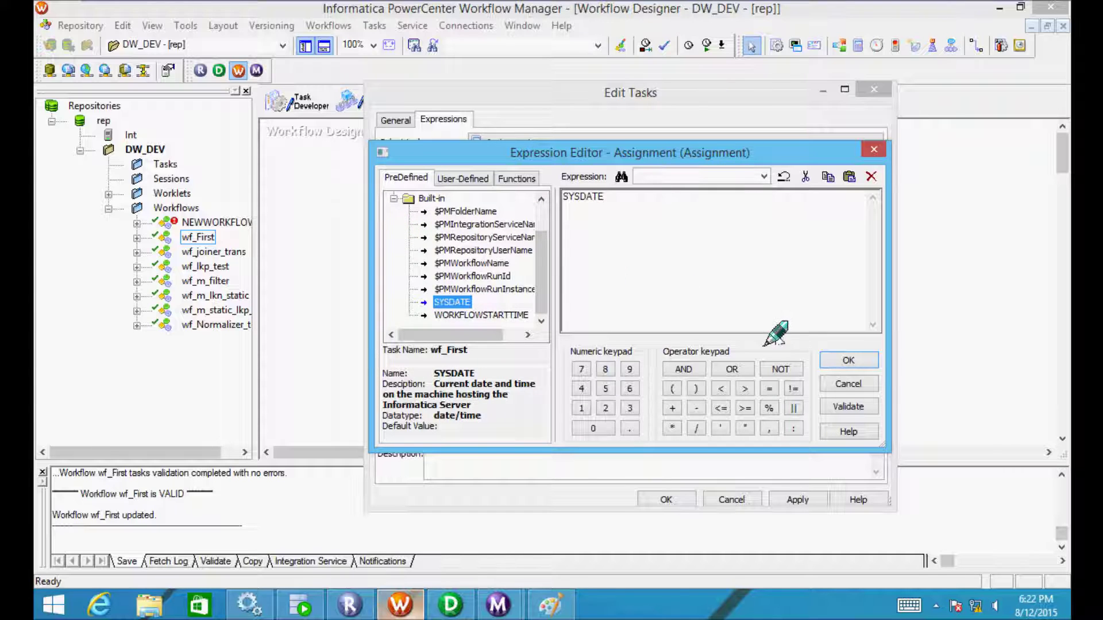
click(858, 408)
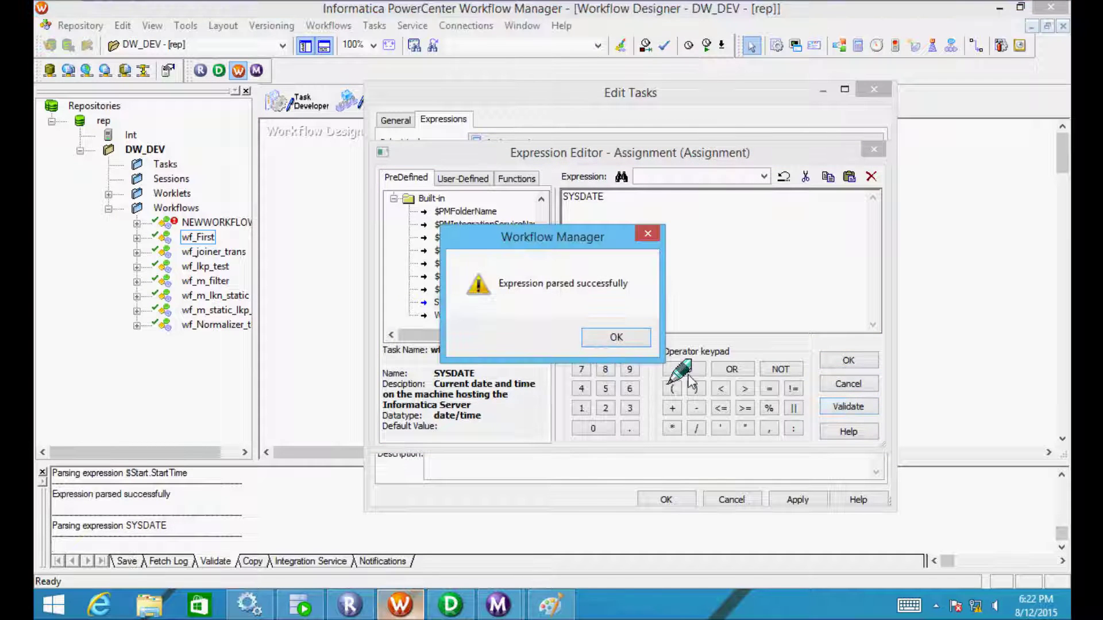
click(618, 337)
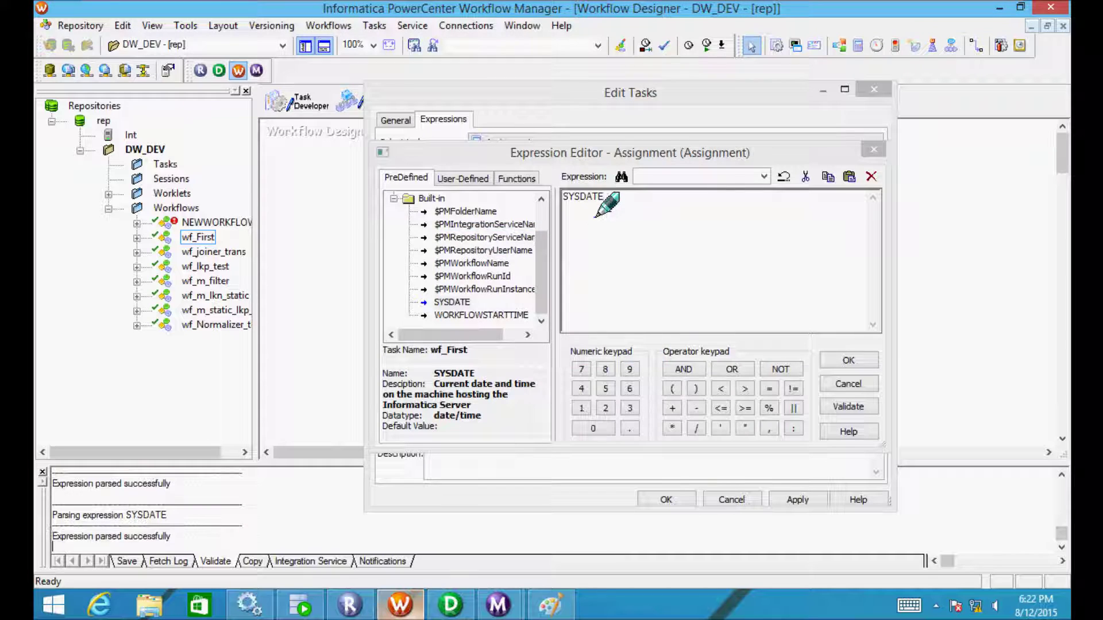
click(842, 361)
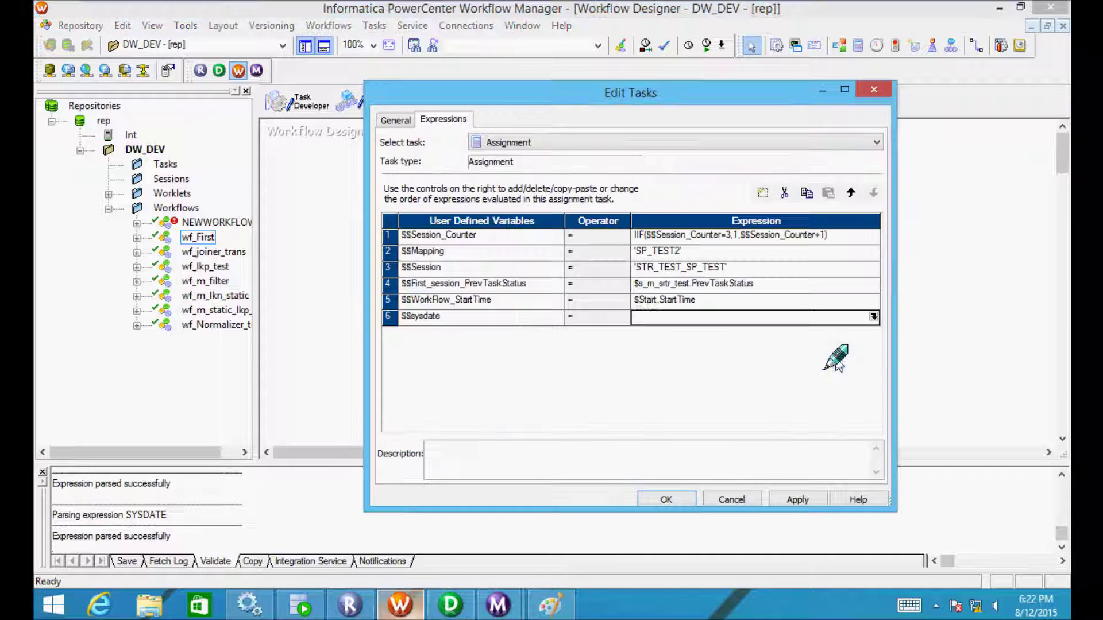
click(796, 500)
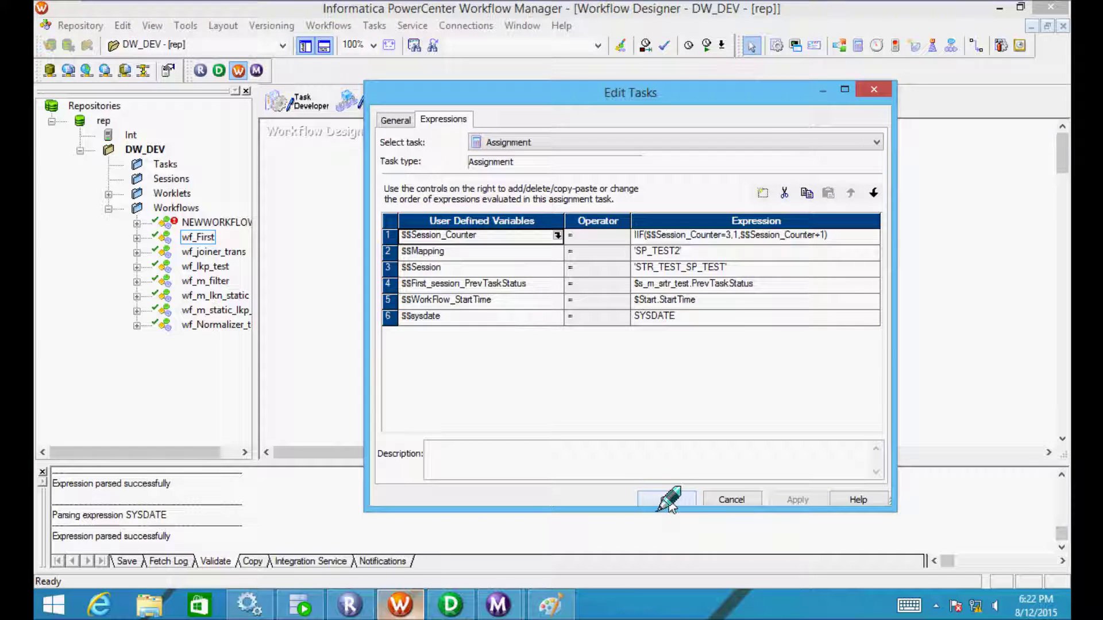
click(666, 500)
key(ctrl+s)
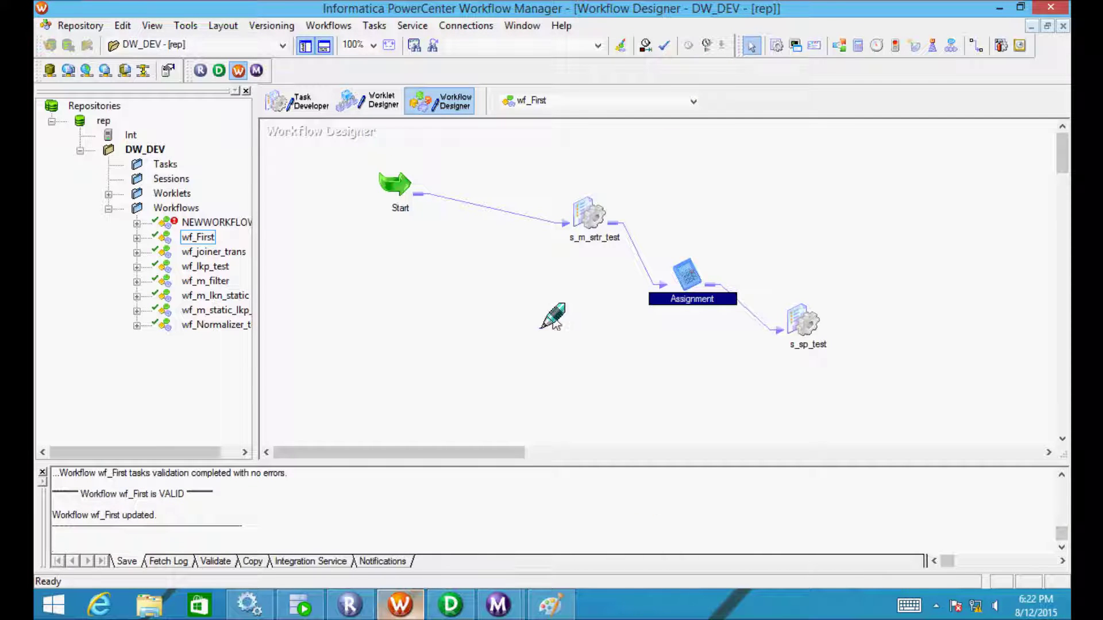
Start wf_First, switch to Workflow Monitor and close the old s_sp_test session log left open there
click(330, 29)
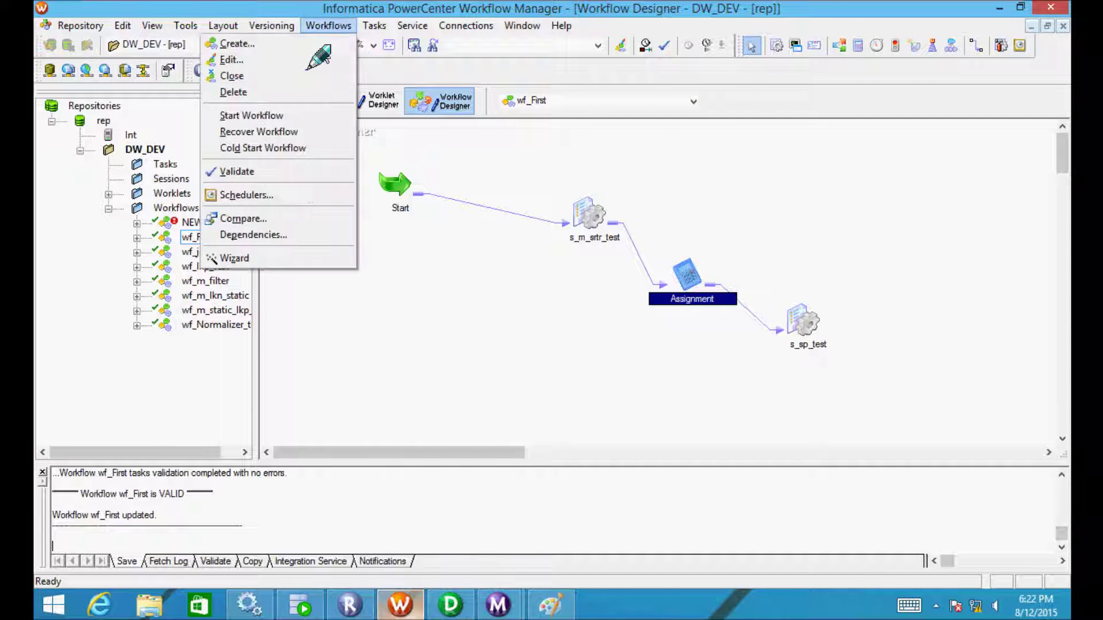
click(300, 116)
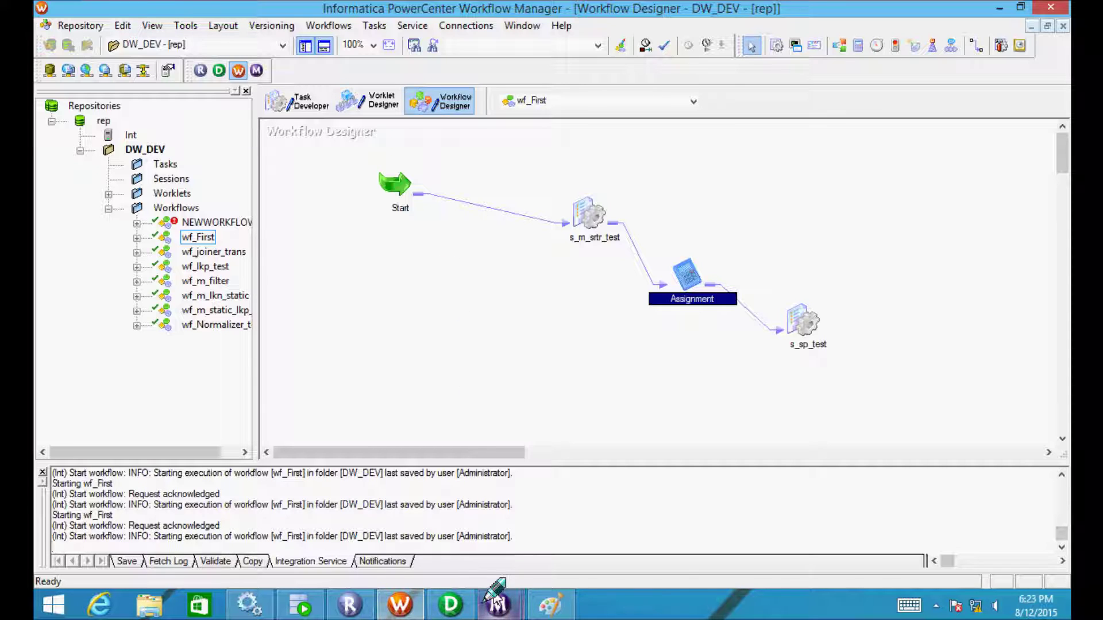
mouse_move(496, 595)
click(586, 517)
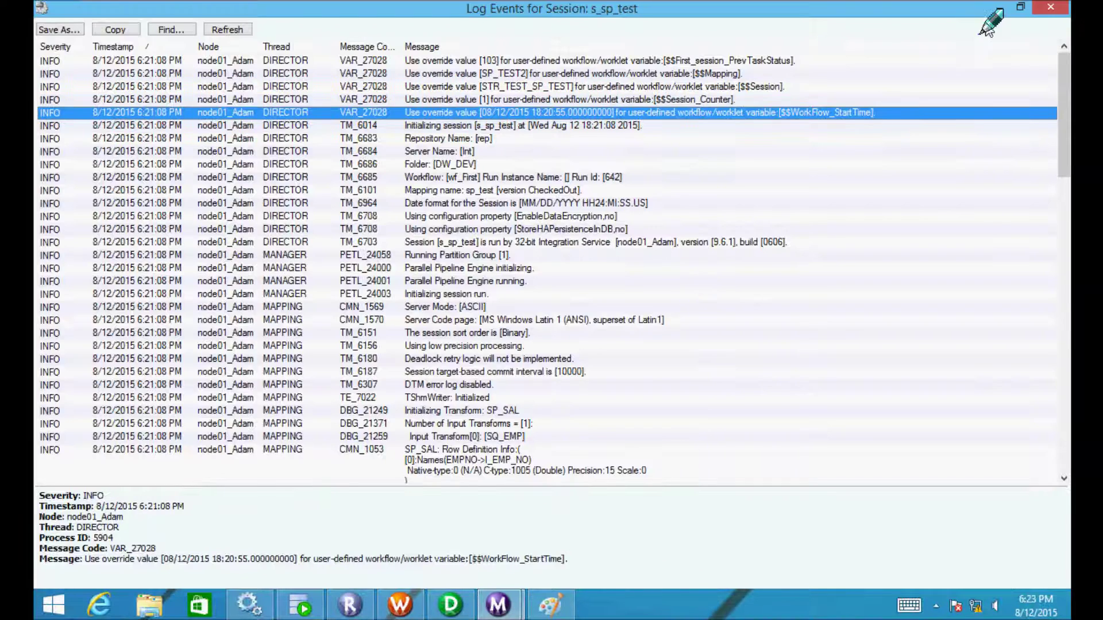
click(1050, 7)
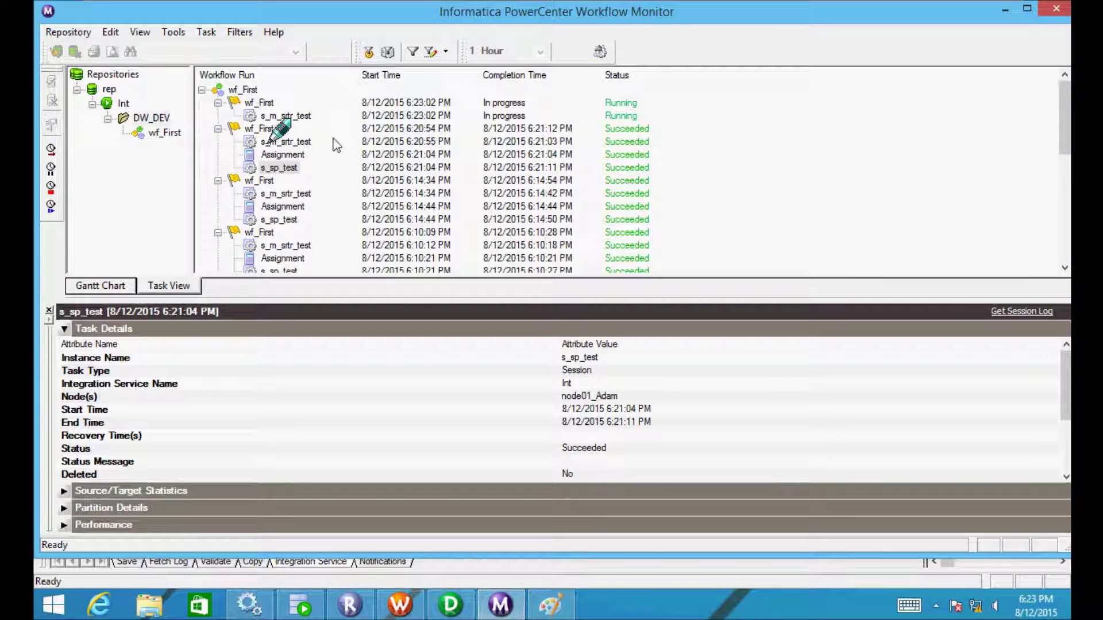
Follow the new wf_First run's tasks, open its s_sp_test session log full-screen and check the $$sysdate override entry
click(264, 115)
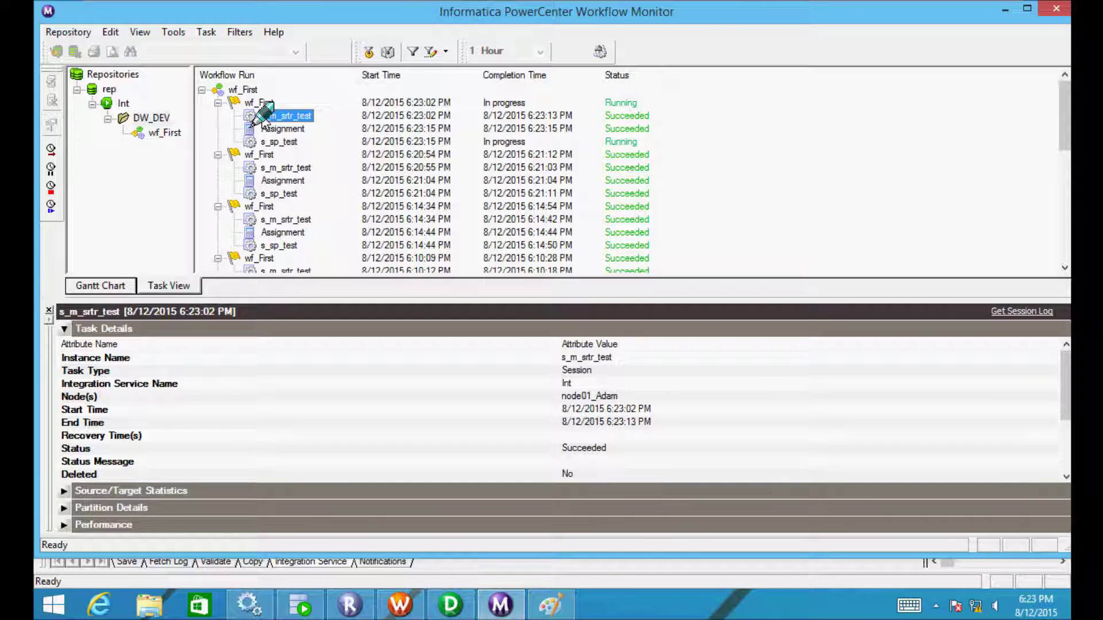
click(274, 129)
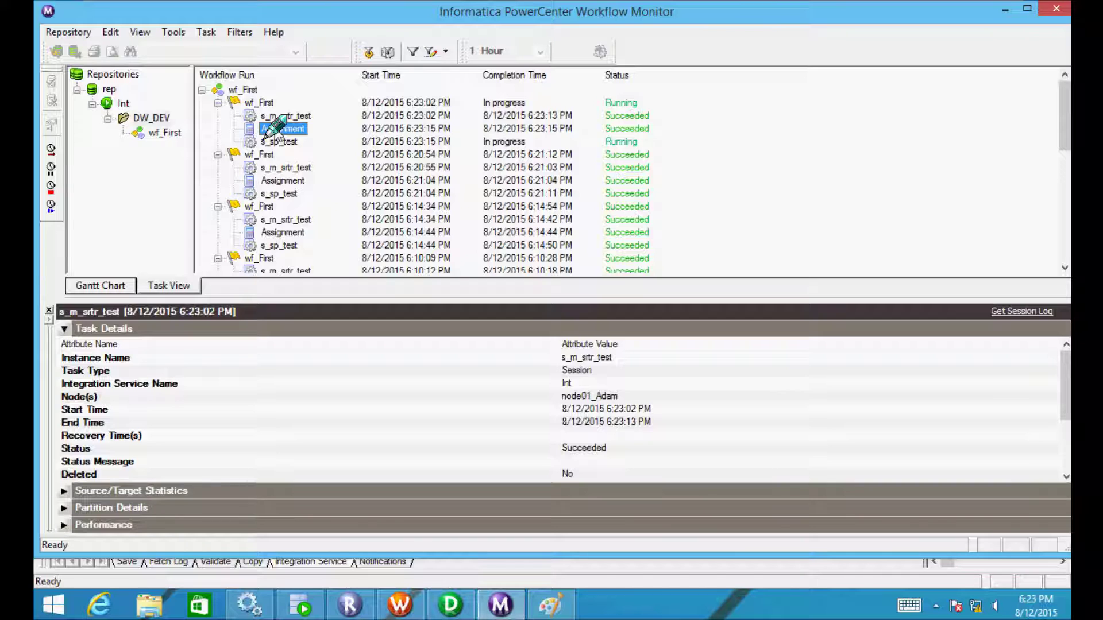
click(268, 141)
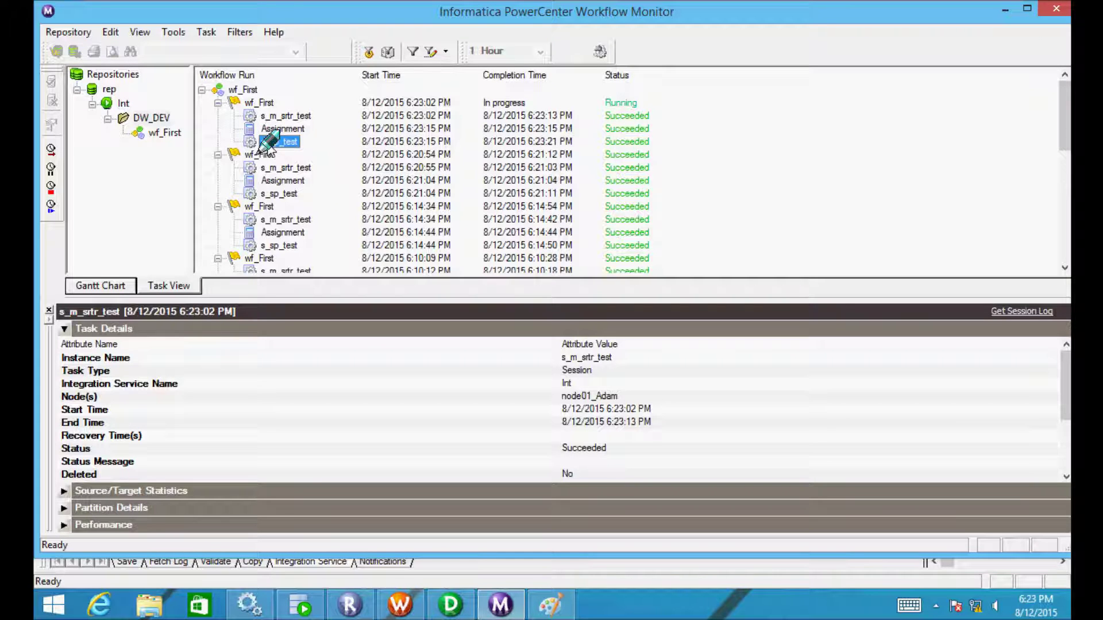
right_click(268, 142)
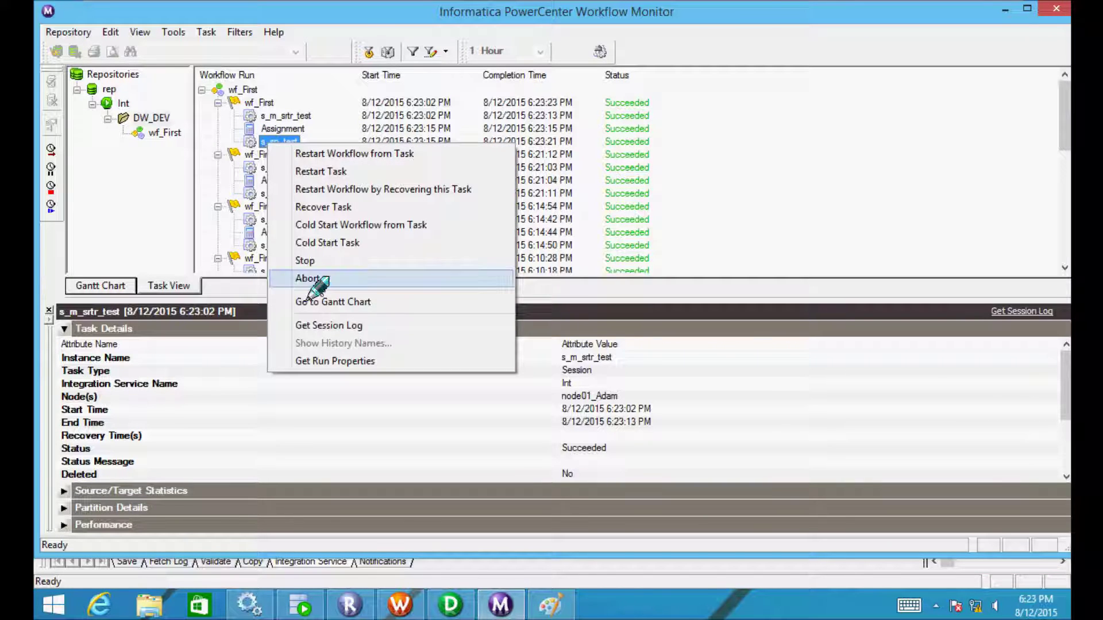
click(332, 326)
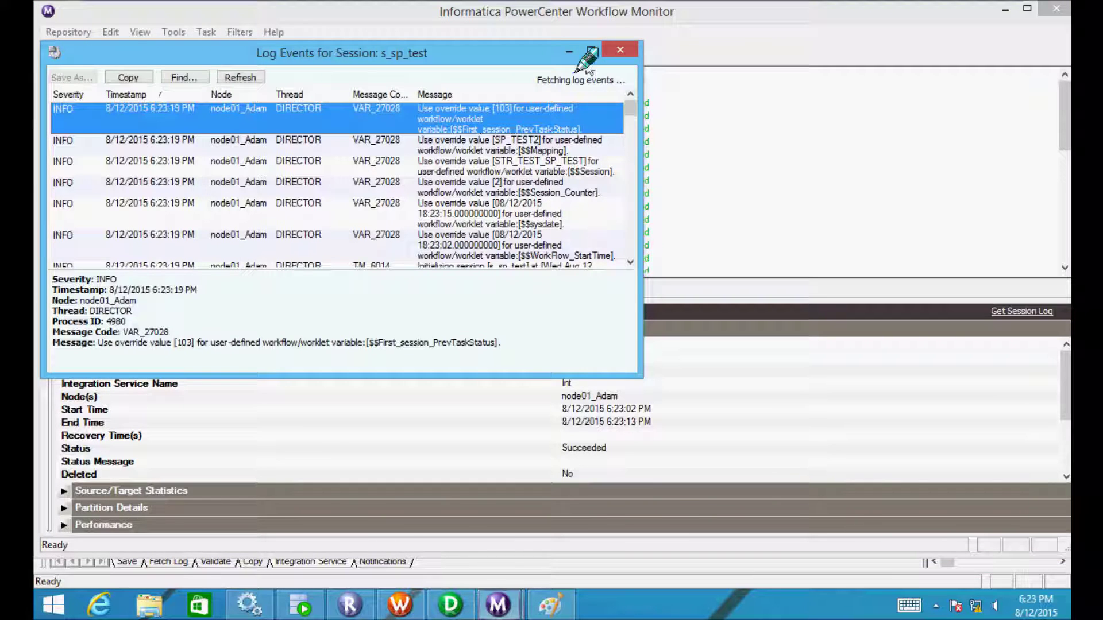
click(592, 56)
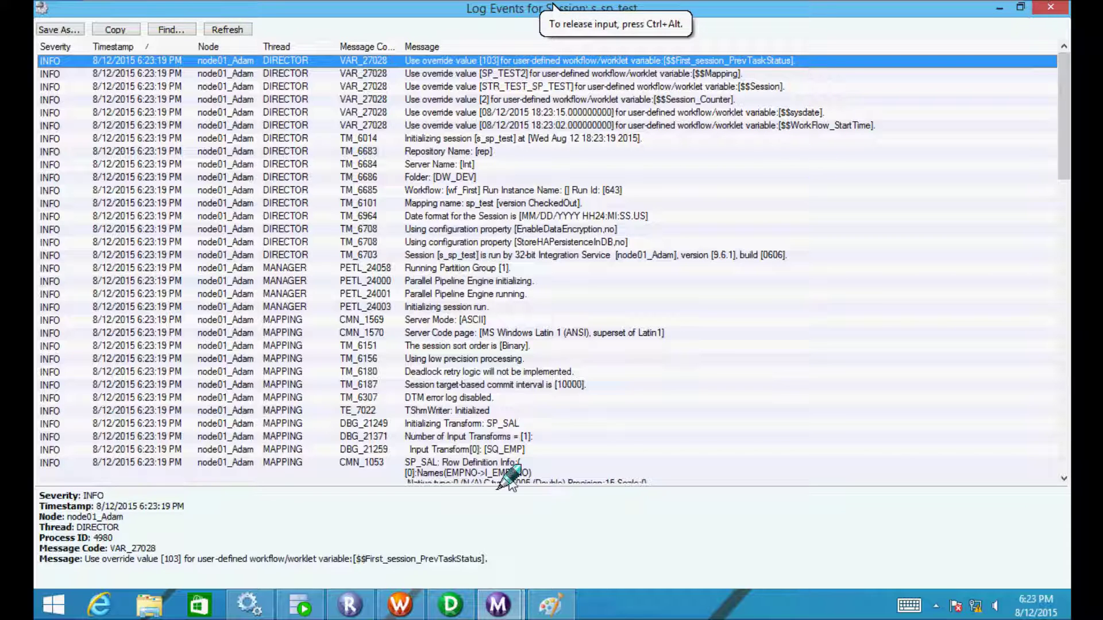
In Workflow Manager, add an nstring variable named $$Workflow_Name below $$sysdate in wf_First's variables and apply the change
click(414, 600)
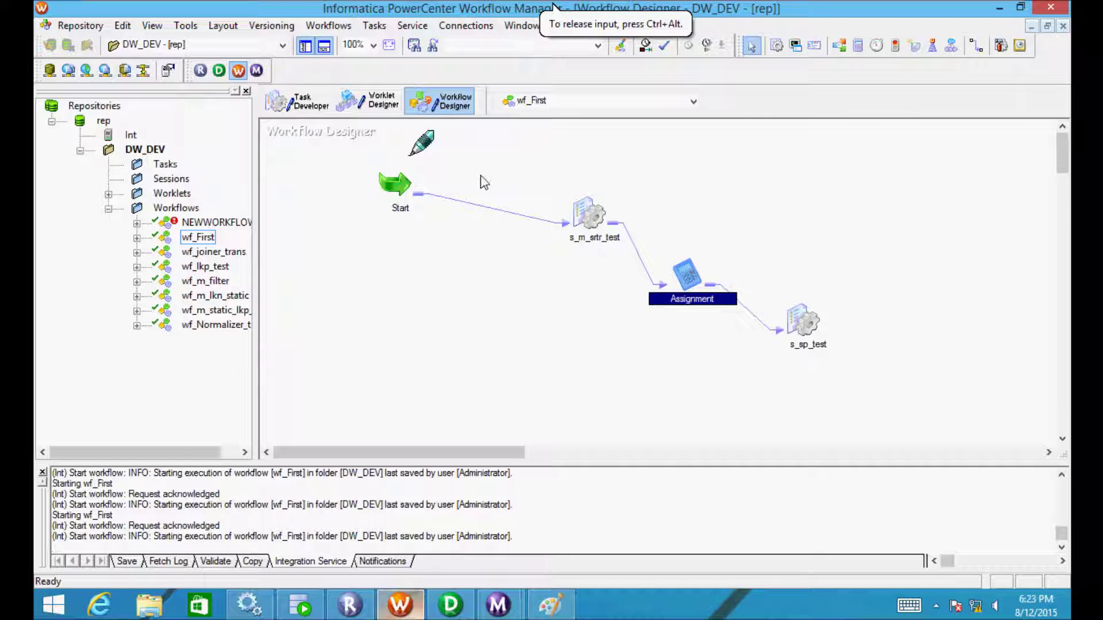
click(326, 26)
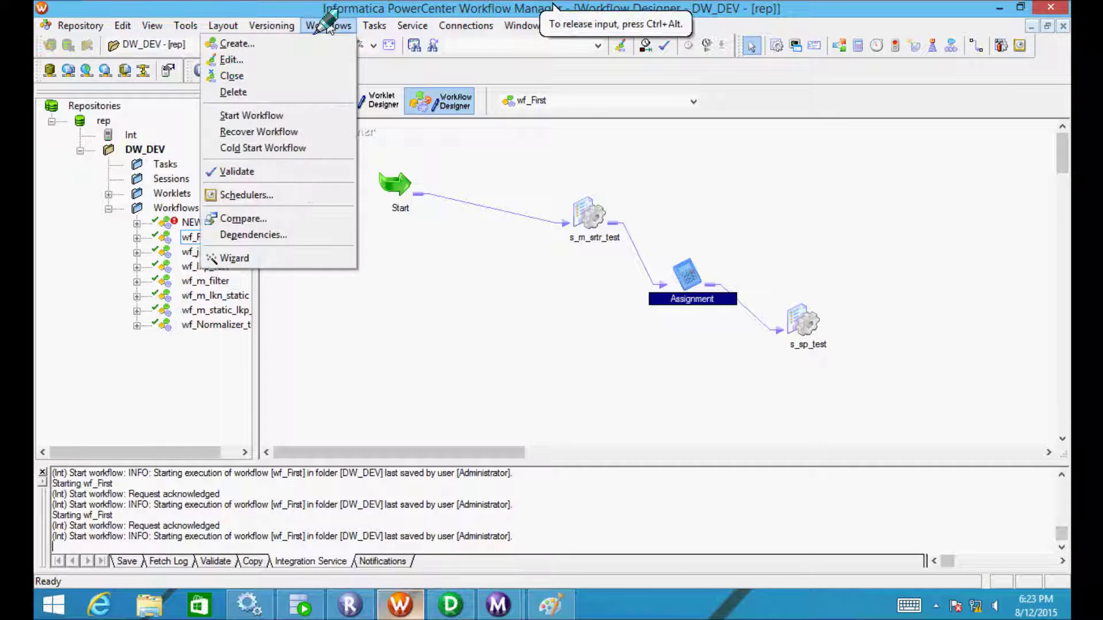
click(238, 61)
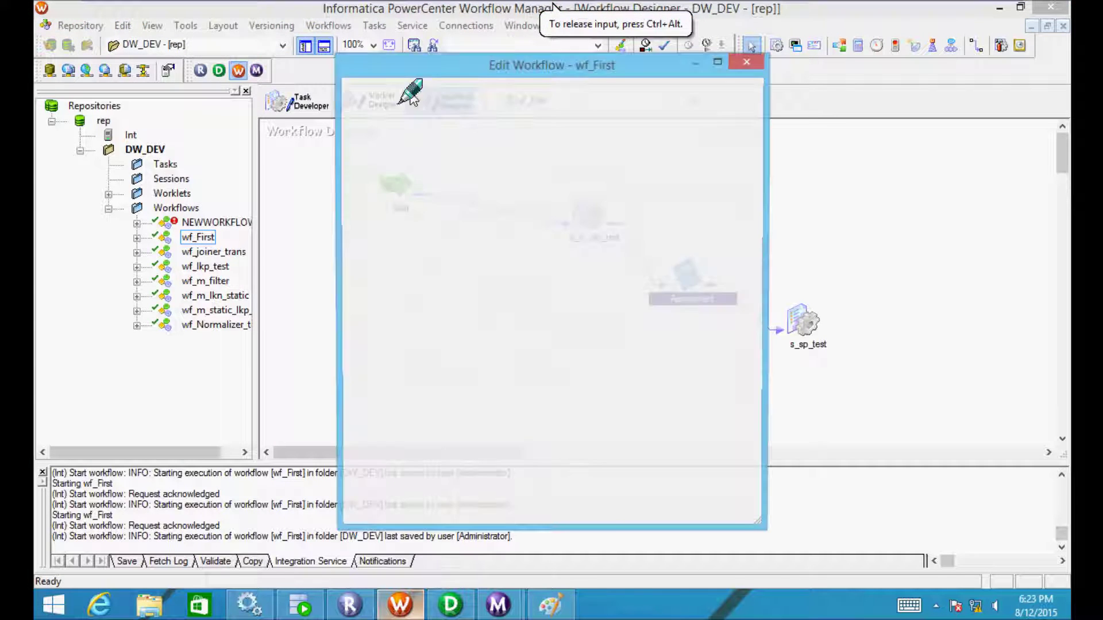
click(506, 92)
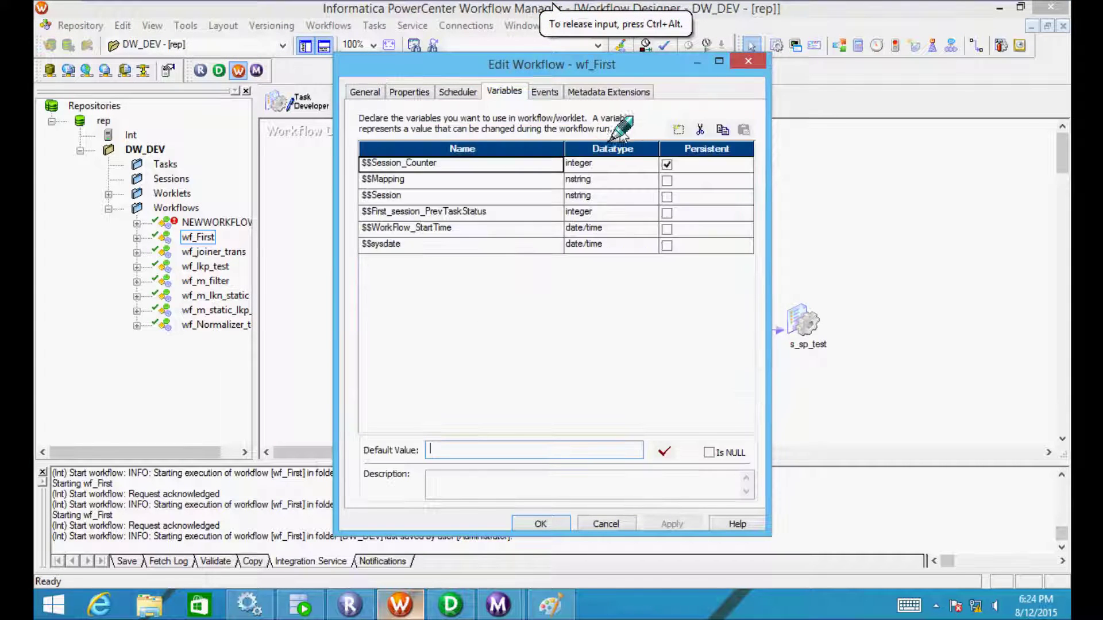
click(676, 128)
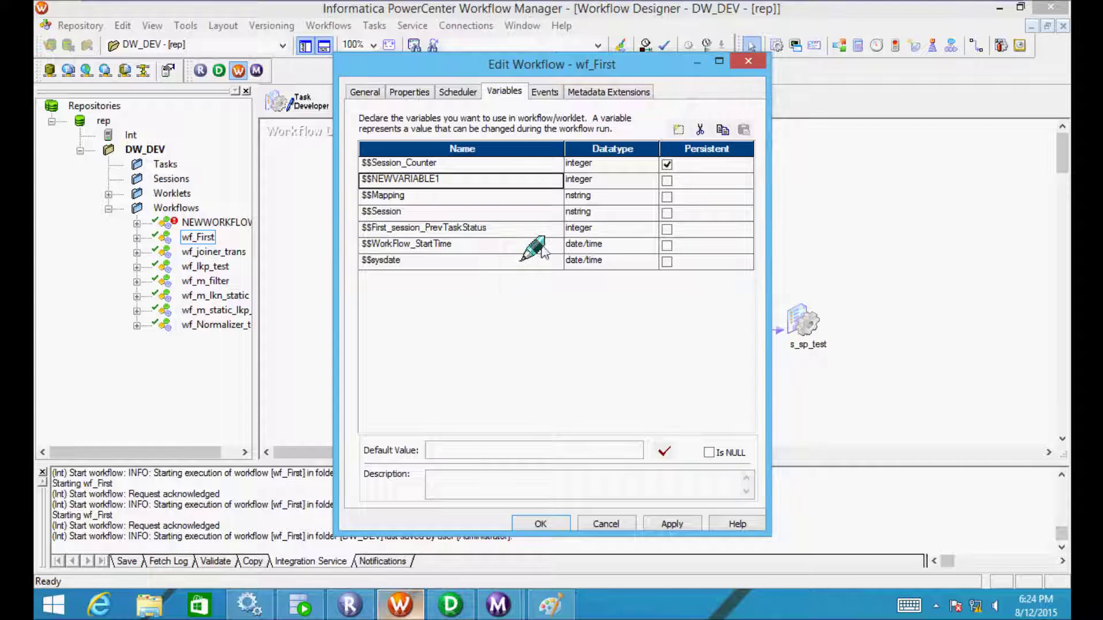
click(513, 261)
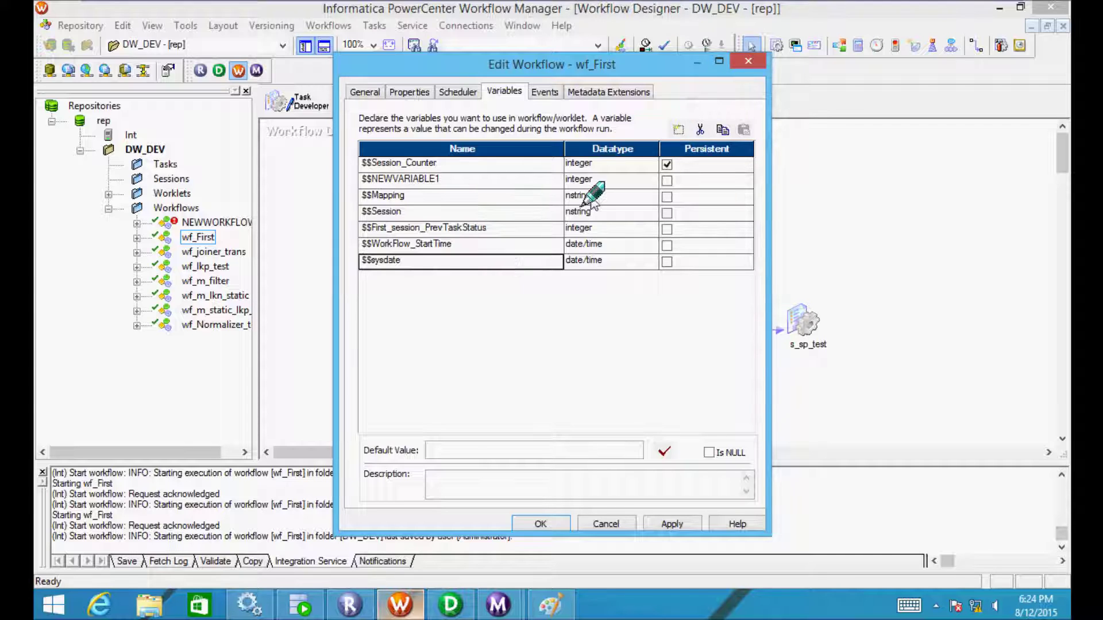
click(678, 129)
click(443, 277)
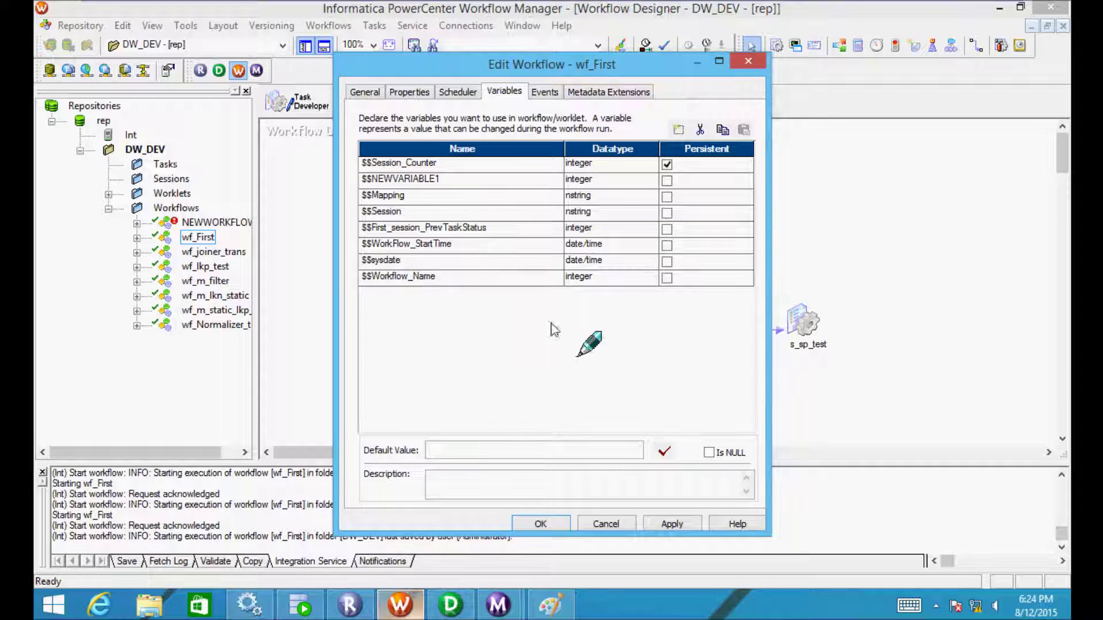
click(632, 281)
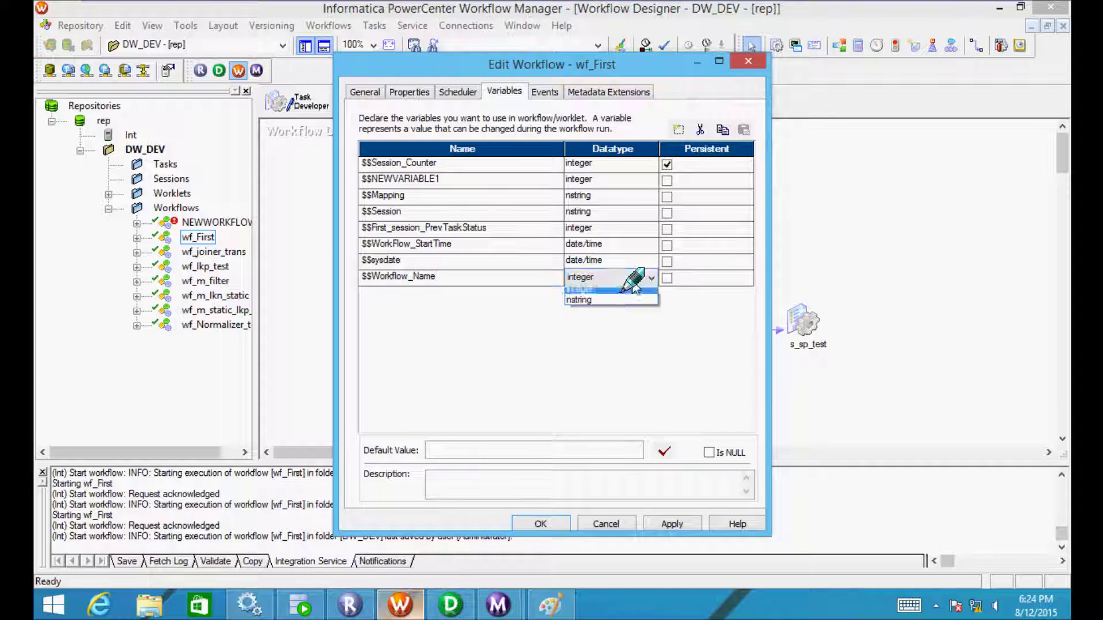
click(601, 331)
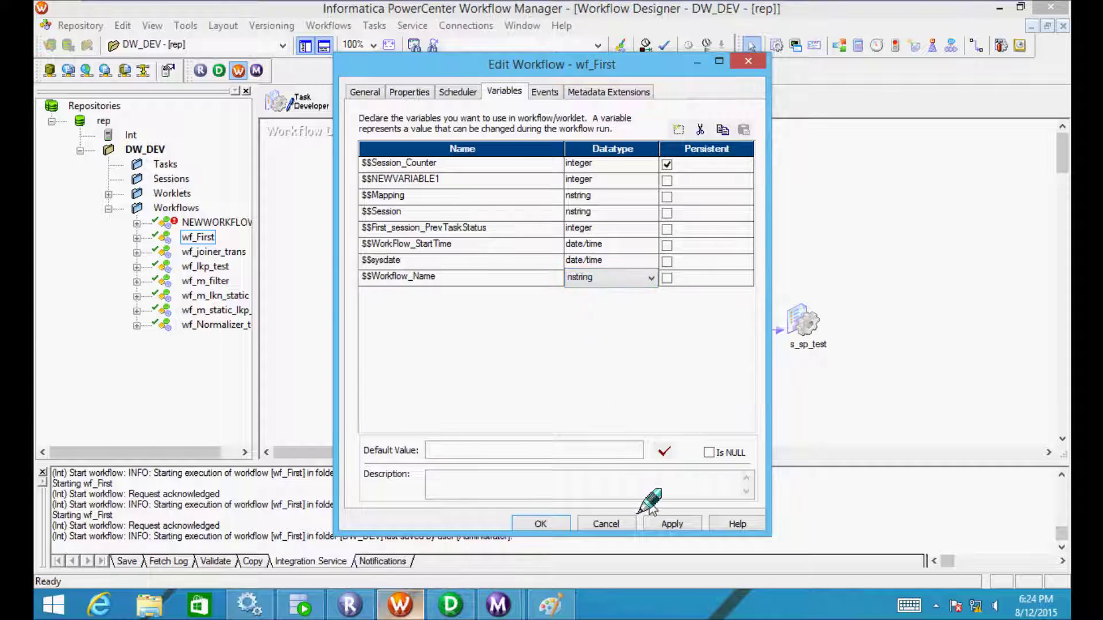
click(667, 523)
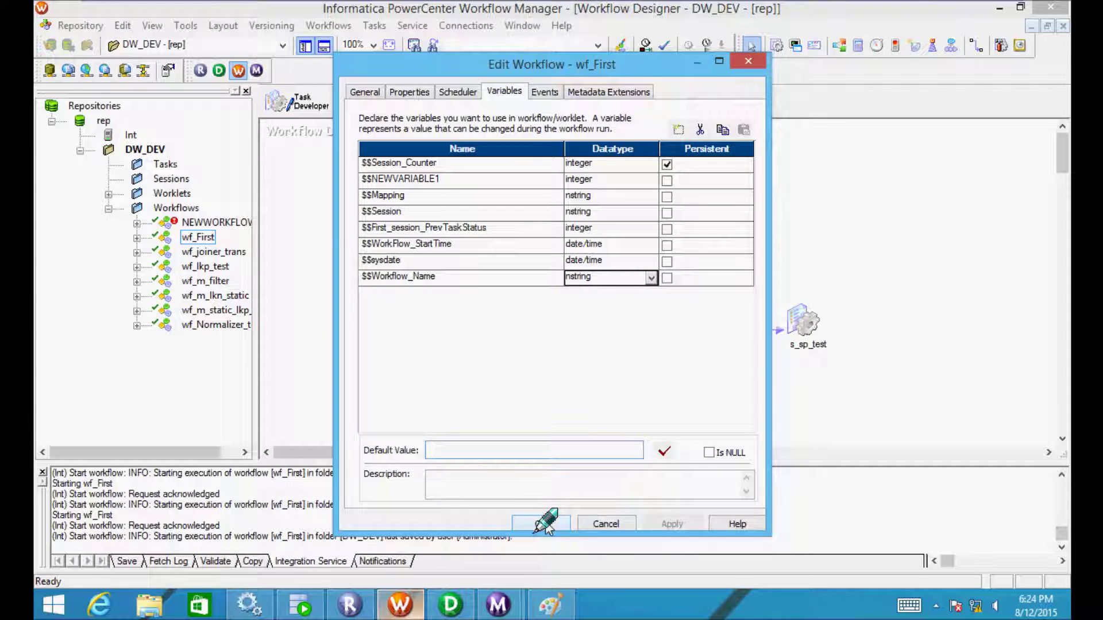
Close wf_First's properties and save the workflow, and add a $$Workflow_name row below $$sysdate in the Assignment task's expressions
click(549, 523)
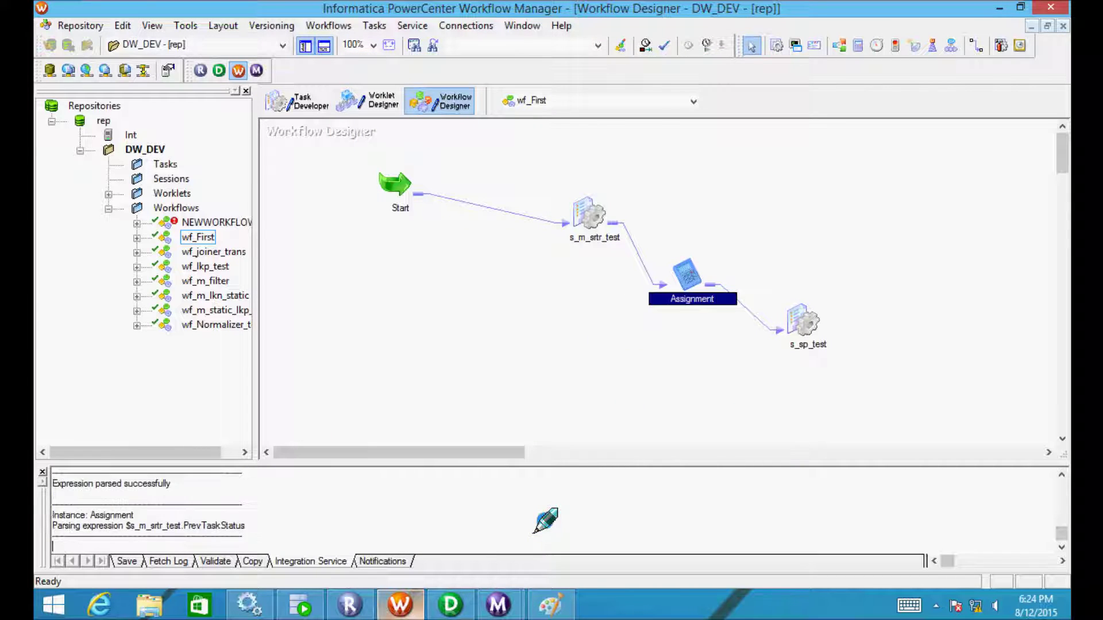
key(ctrl+s)
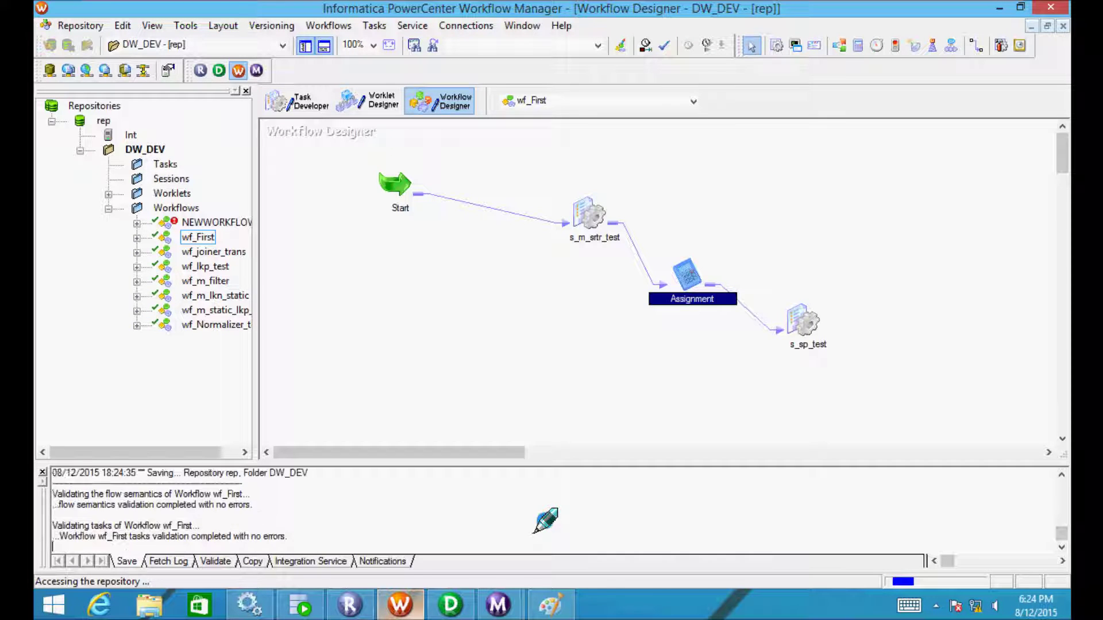
double_click(691, 274)
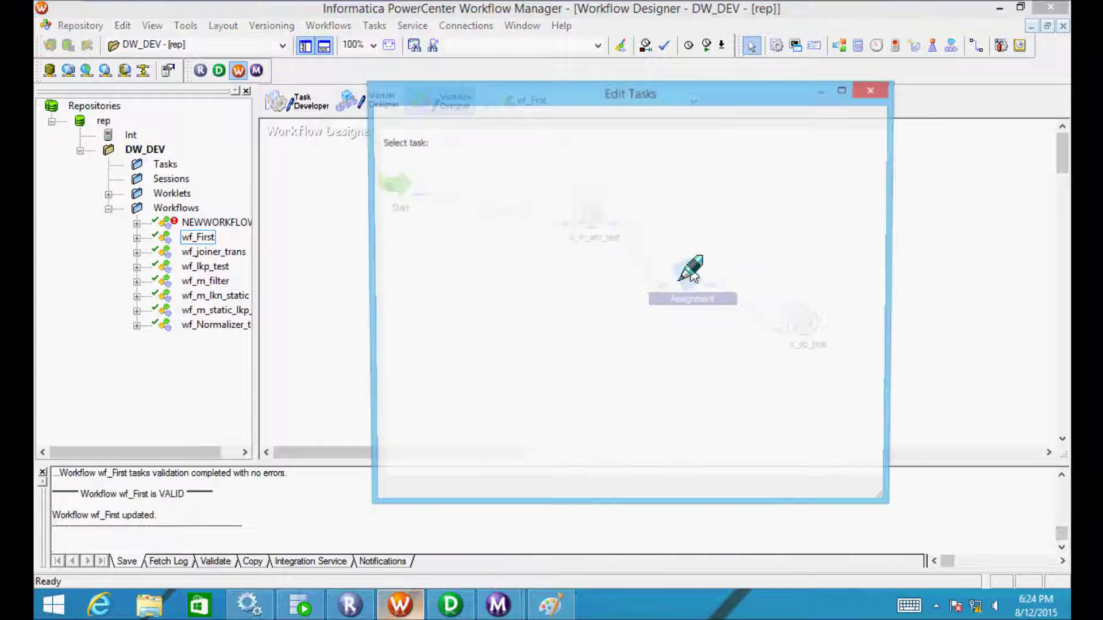
click(447, 120)
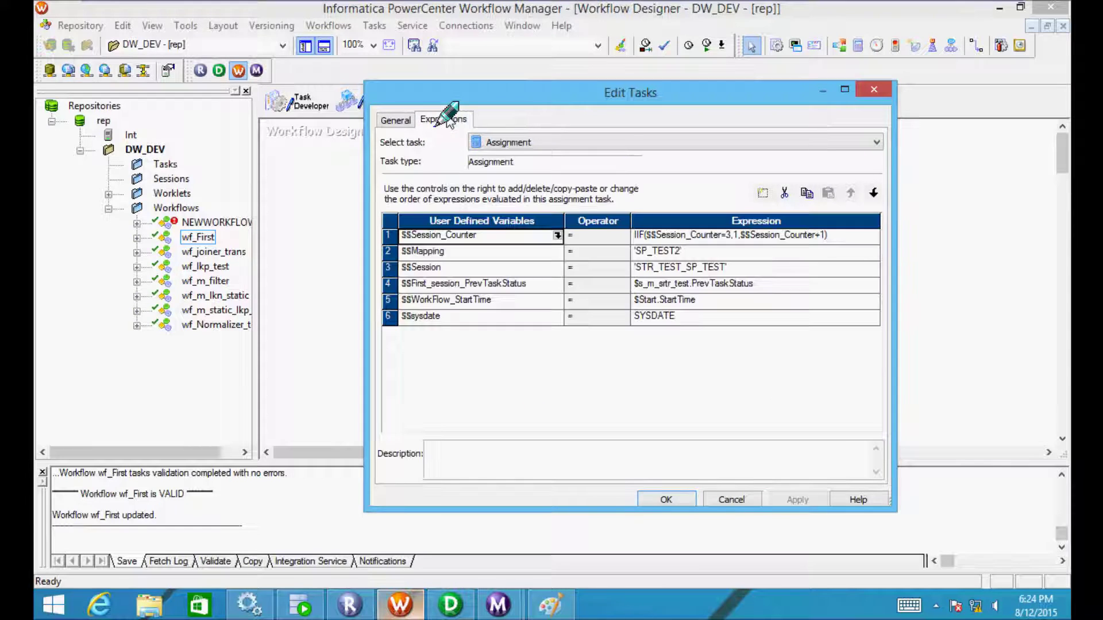
click(522, 325)
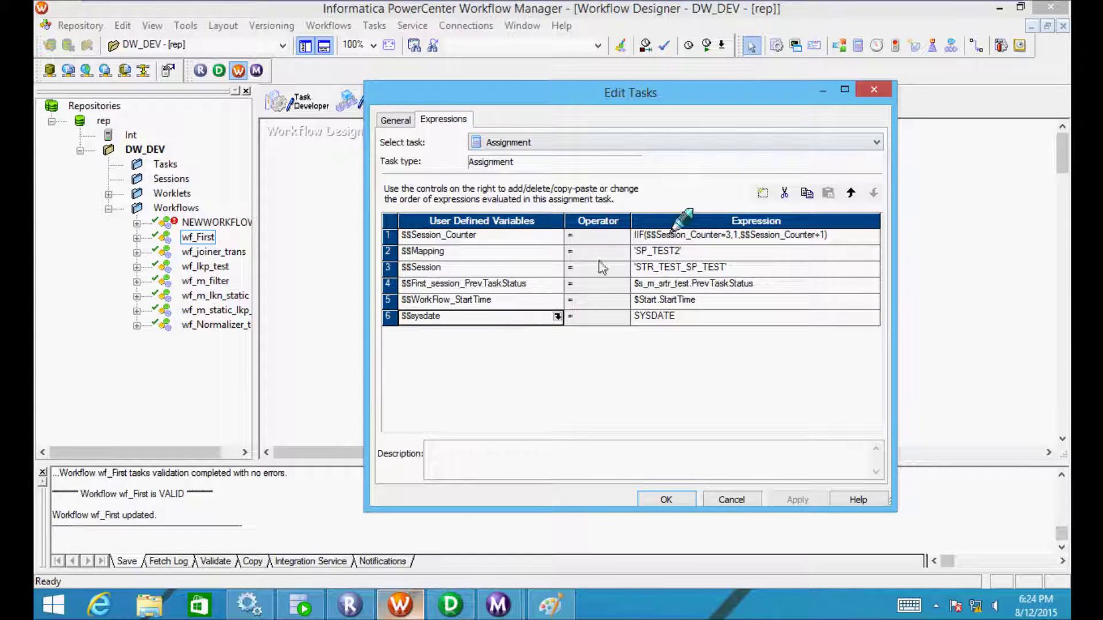
click(763, 195)
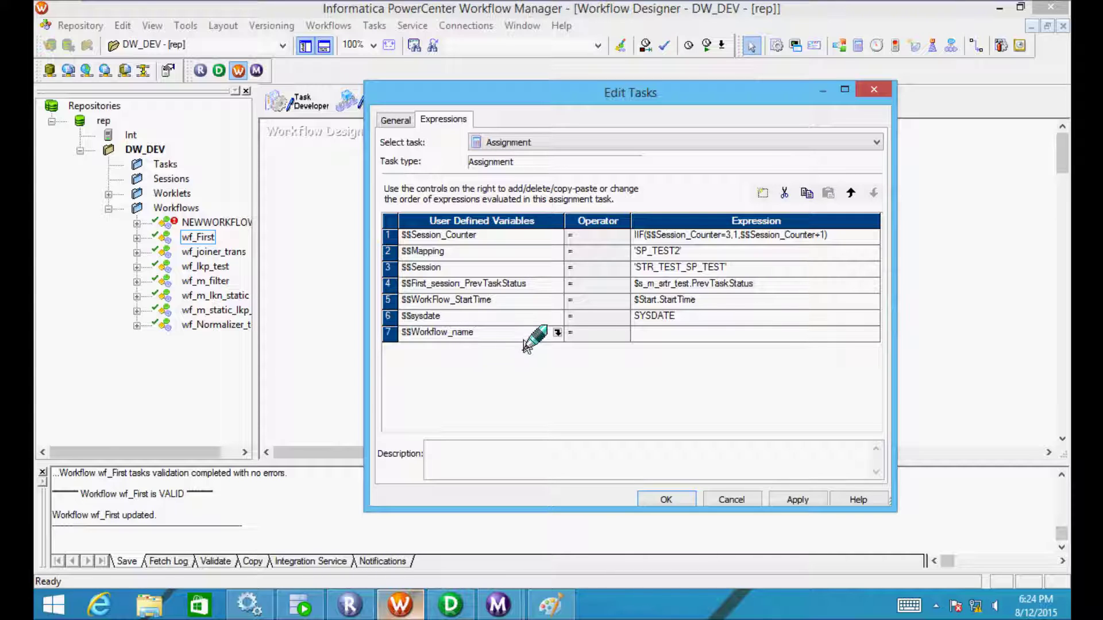
Set the $$Workflow_name row's expression to the built-in $PMWorkflowName, validate and apply it, and save the workflow
double_click(871, 334)
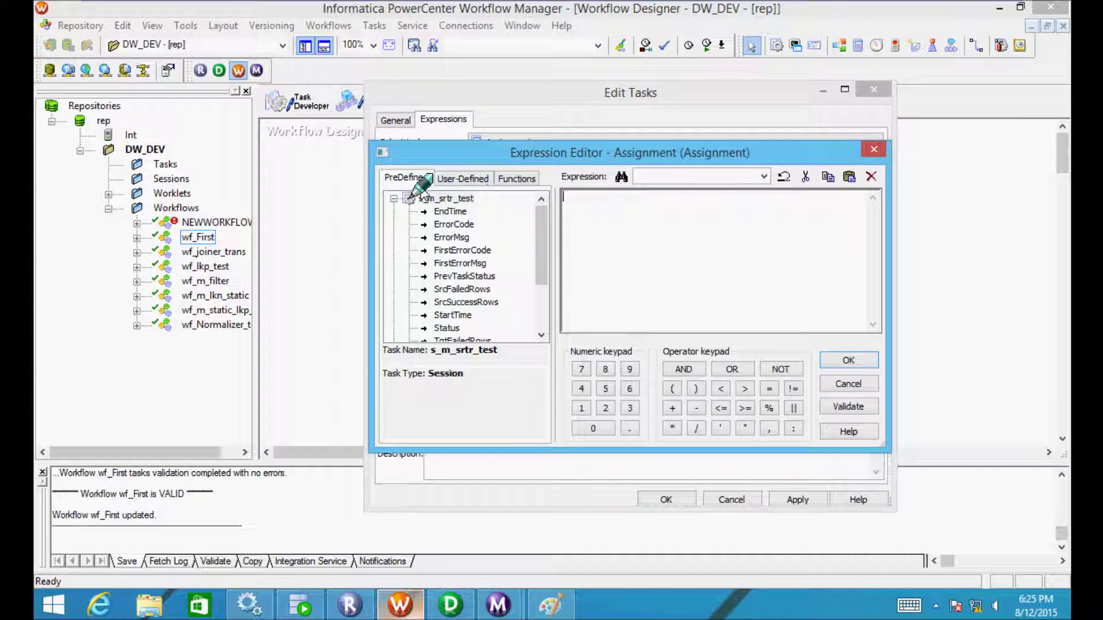
click(395, 200)
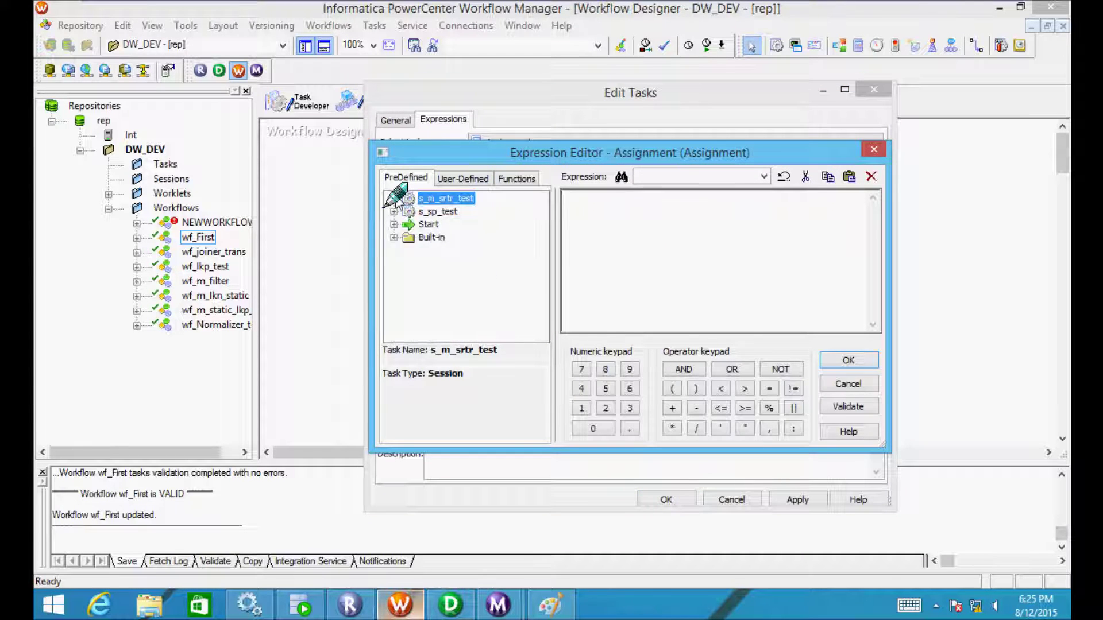
click(395, 239)
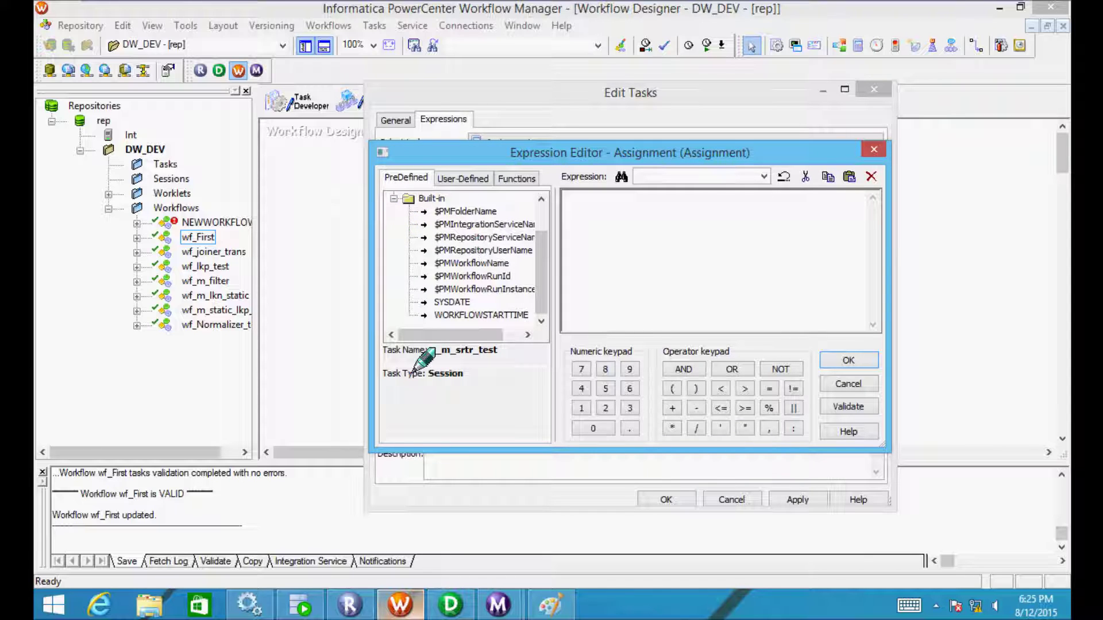
drag(437, 335, 454, 335)
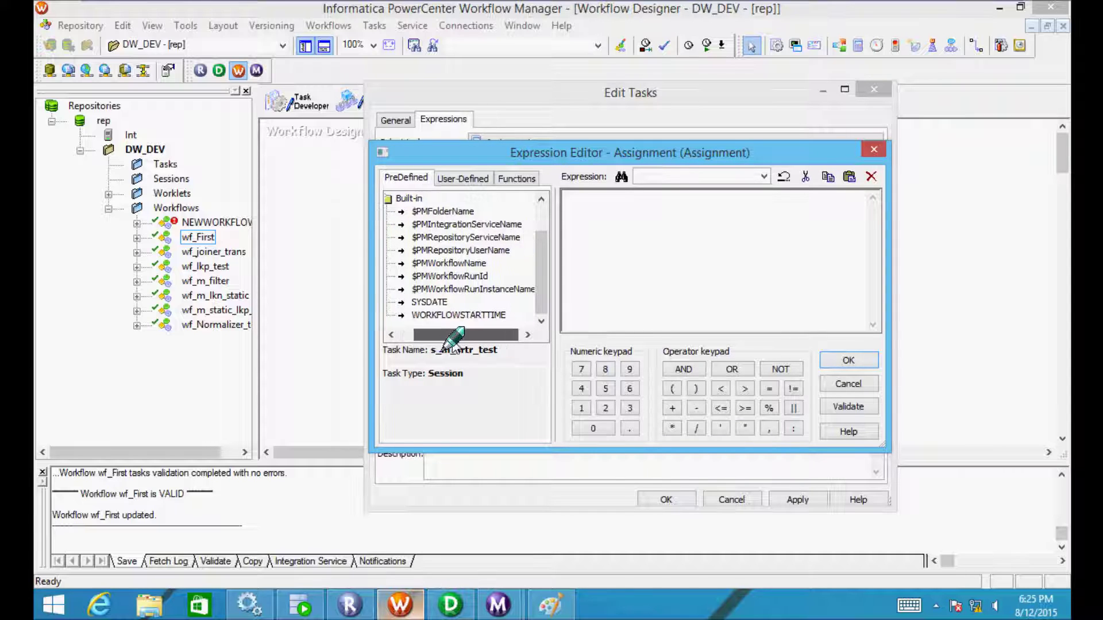
click(427, 264)
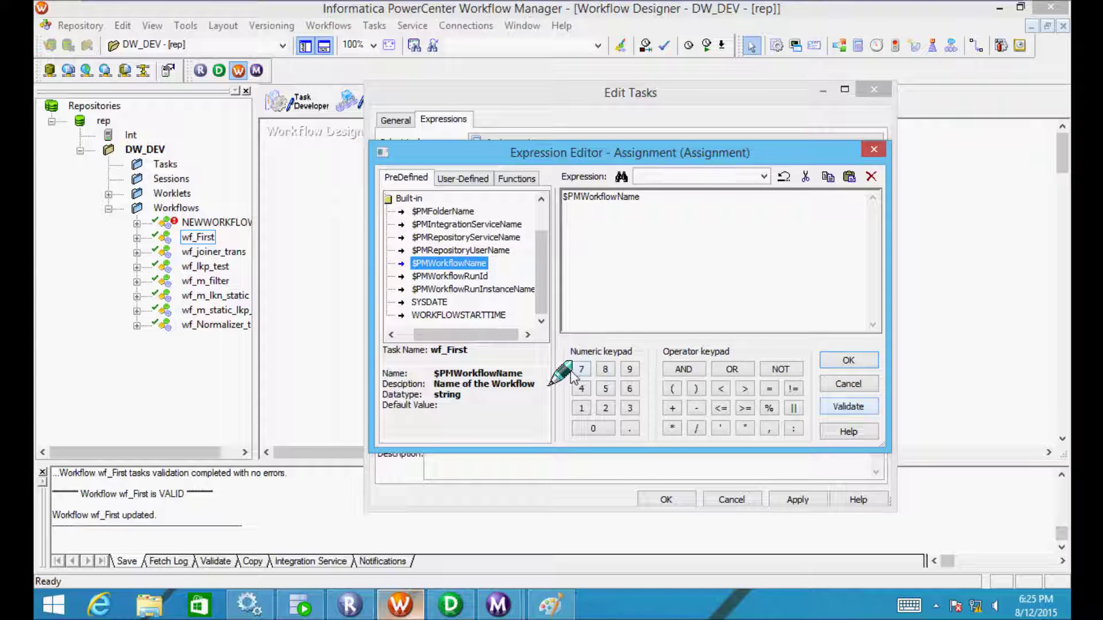
drag(461, 397, 416, 397)
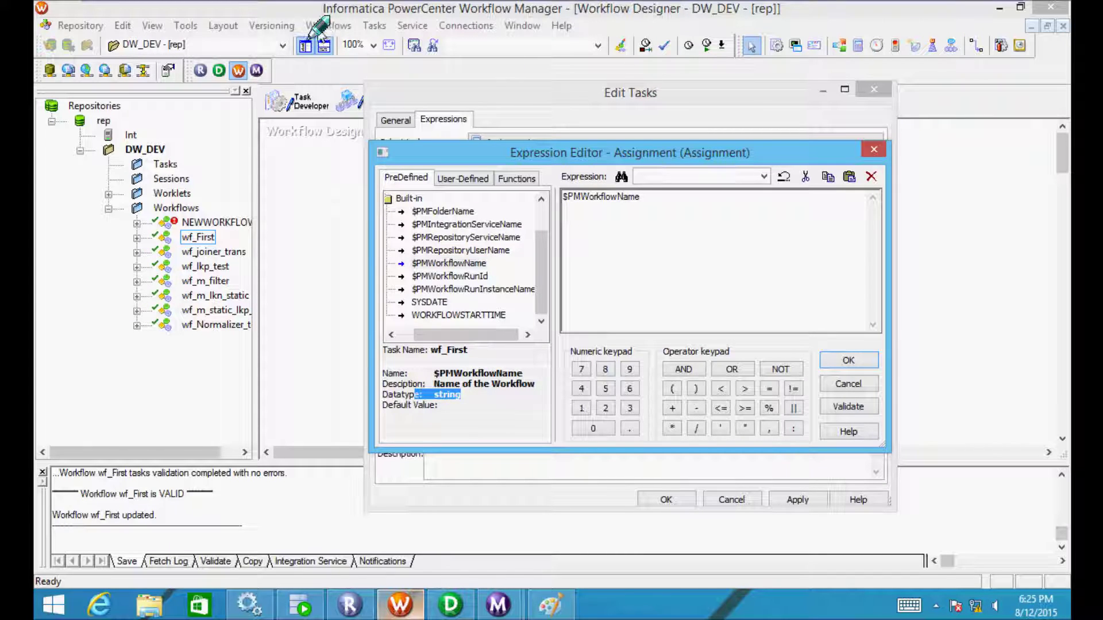
click(850, 361)
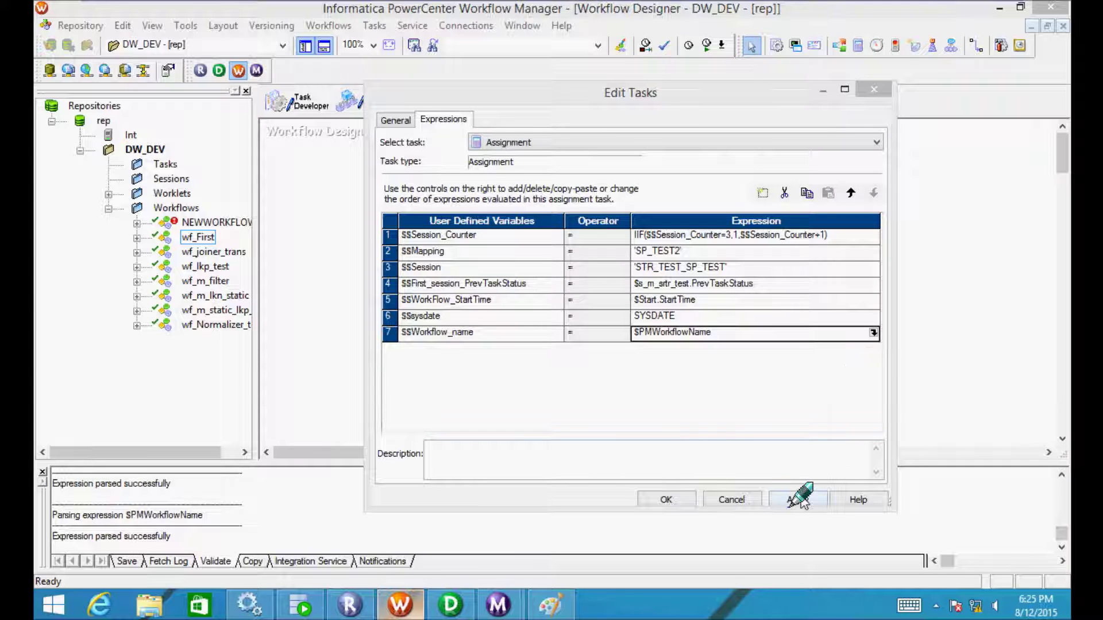
click(800, 497)
click(667, 499)
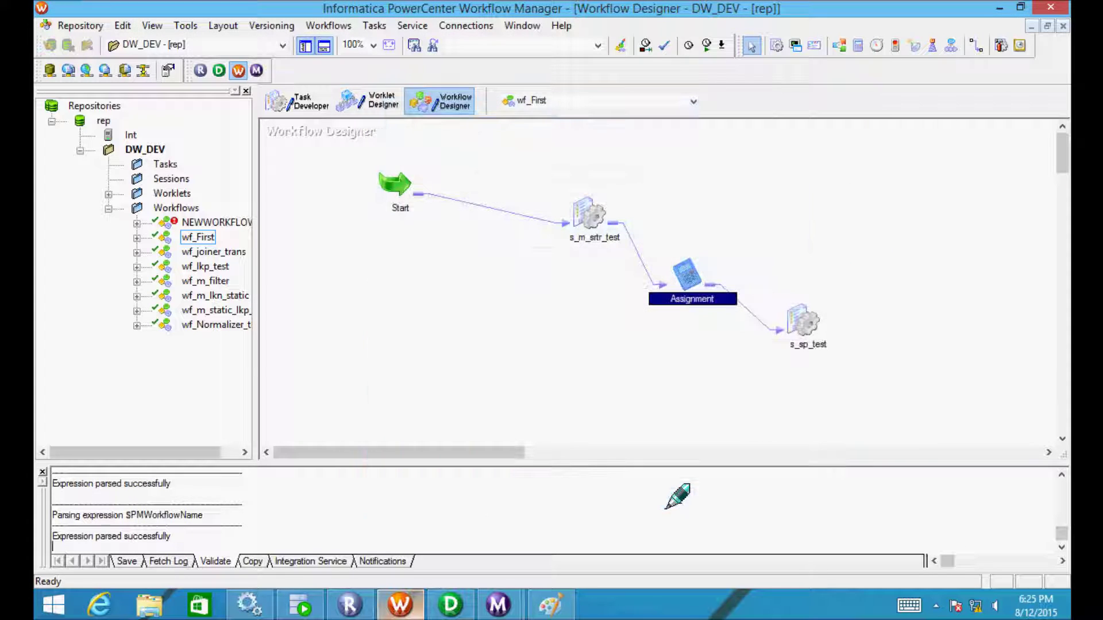
key(ctrl+s)
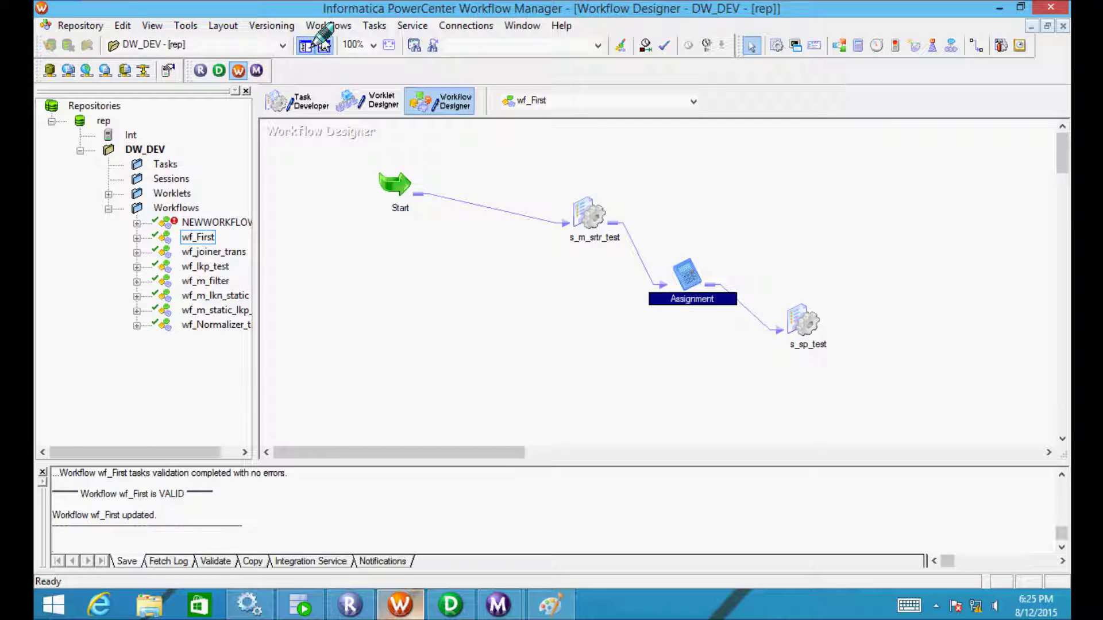
Run wf_First with the workflow name assignment, switch to Workflow Monitor and close the outdated s_sp_test session log
click(321, 26)
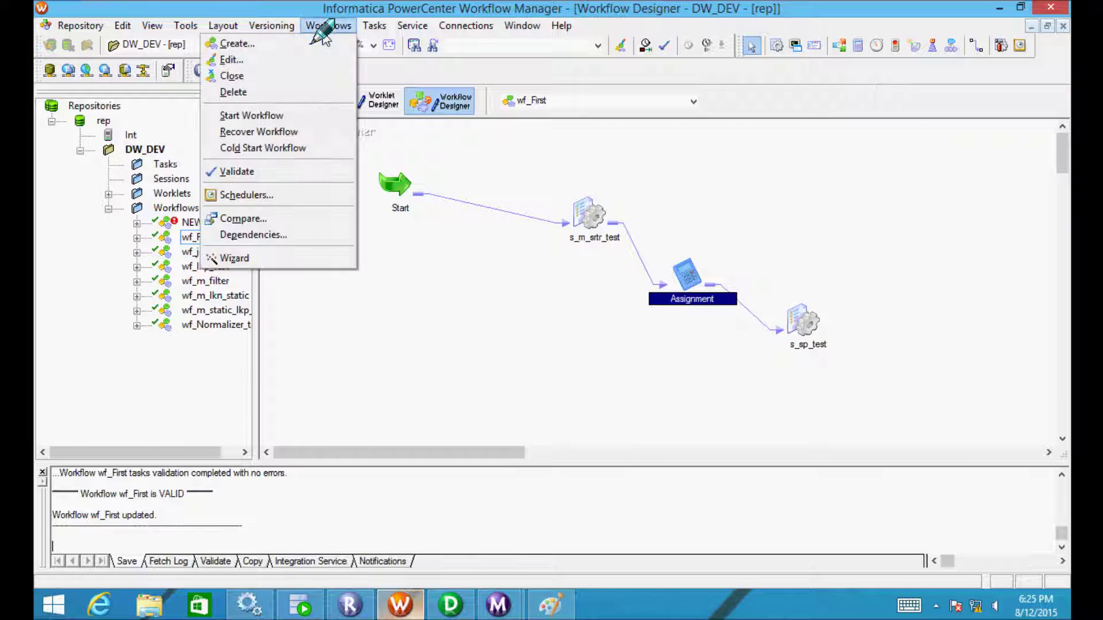
click(296, 113)
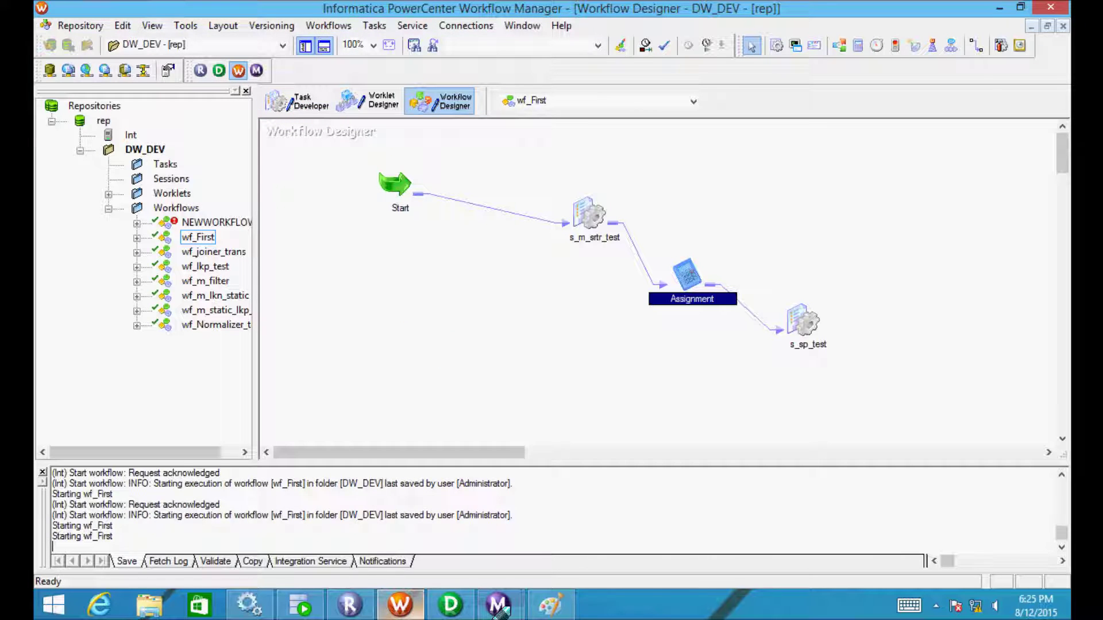
mouse_move(504, 613)
click(582, 507)
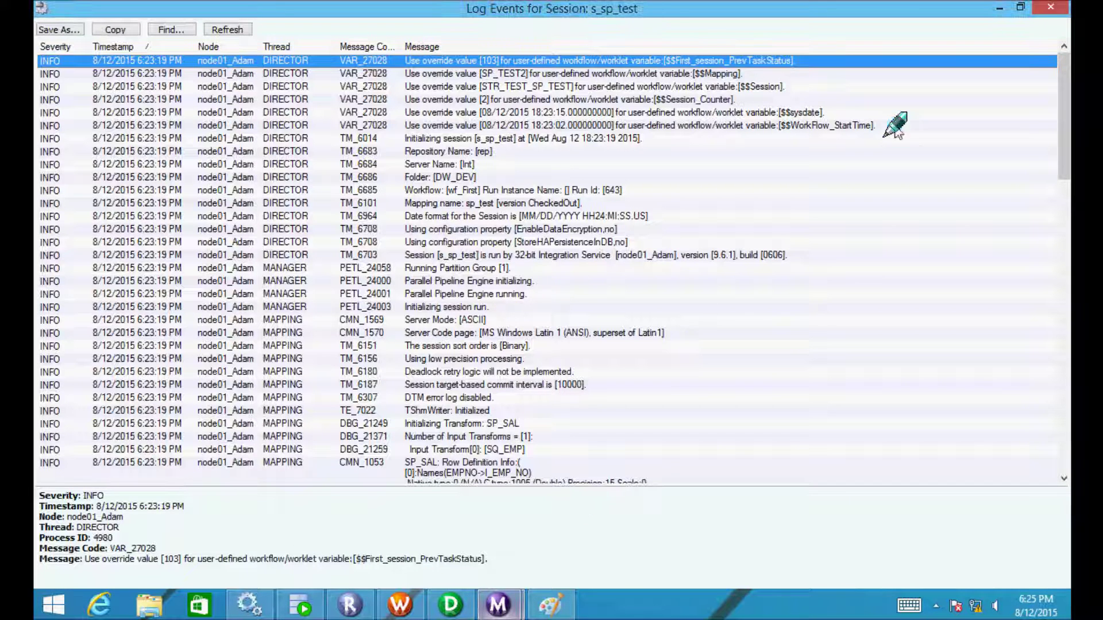
click(1049, 7)
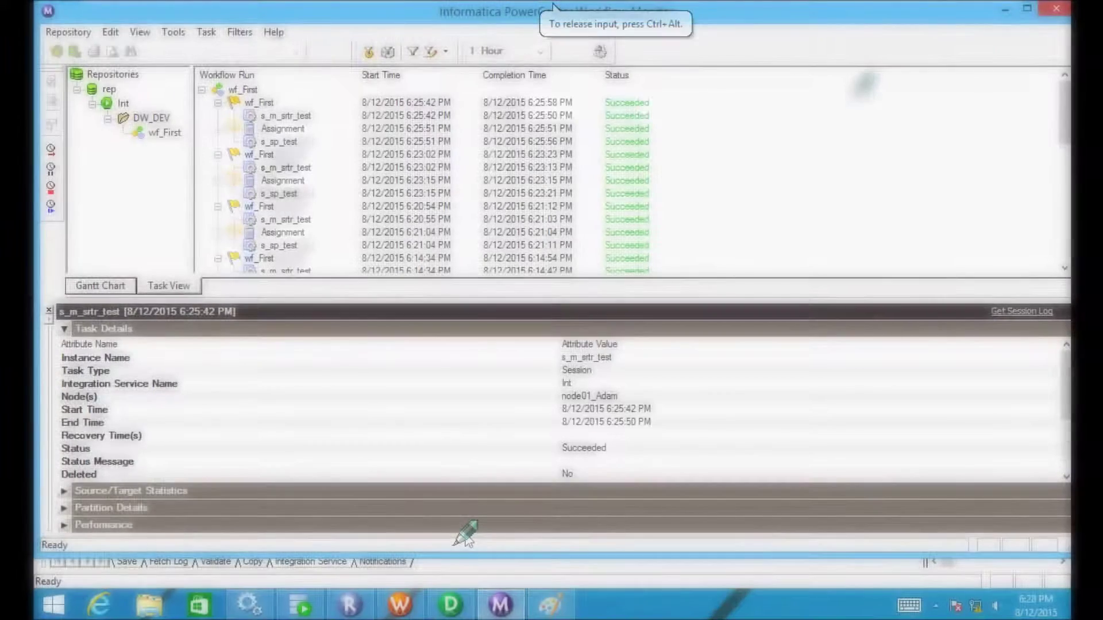
Open the newest wf_First run's s_sp_test session log full-screen, check the $$Workflow_Name override entry and close the log
click(280, 143)
right_click(279, 144)
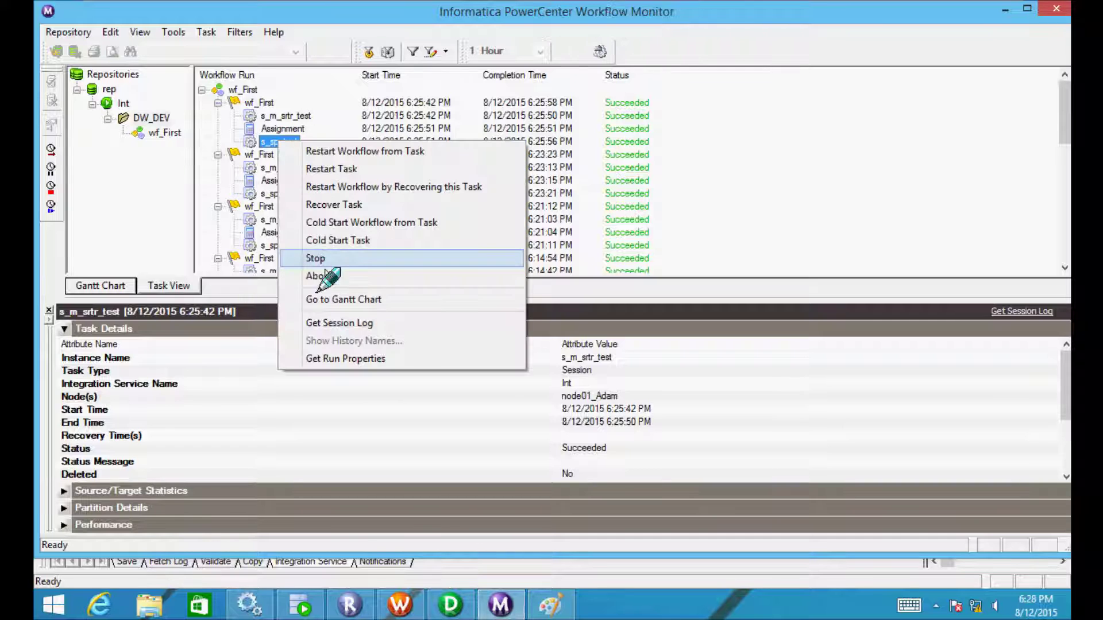
click(335, 323)
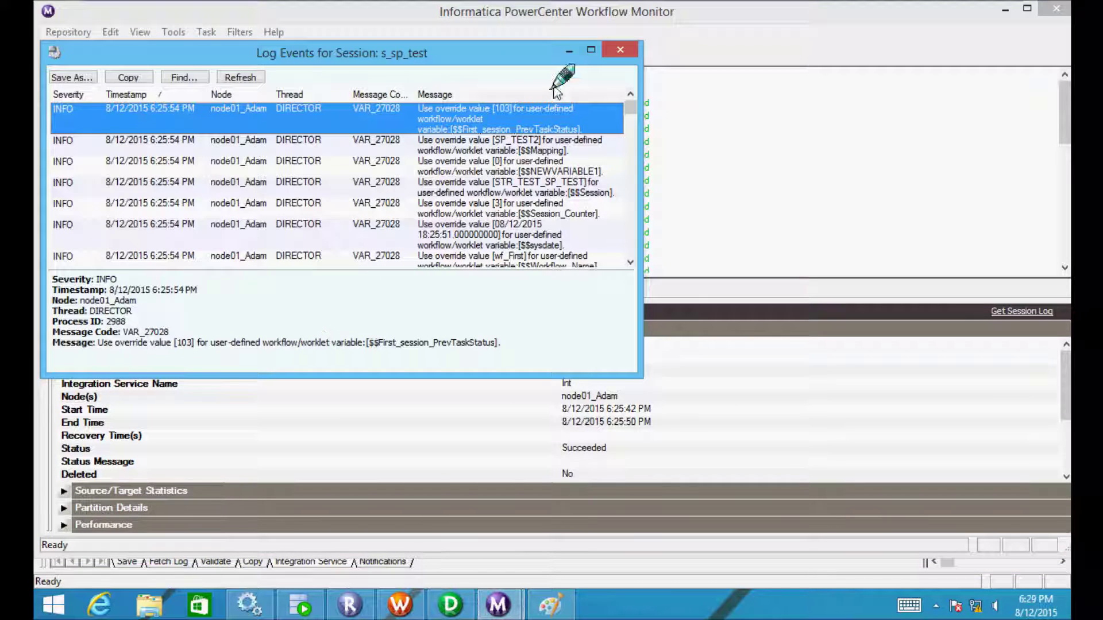
click(592, 52)
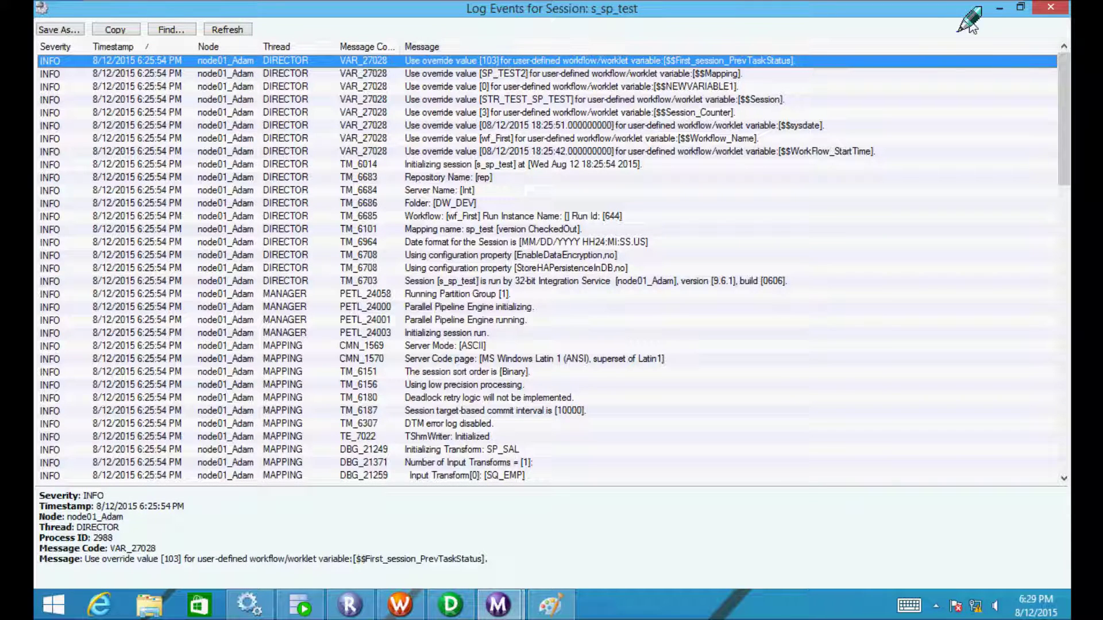
click(1049, 8)
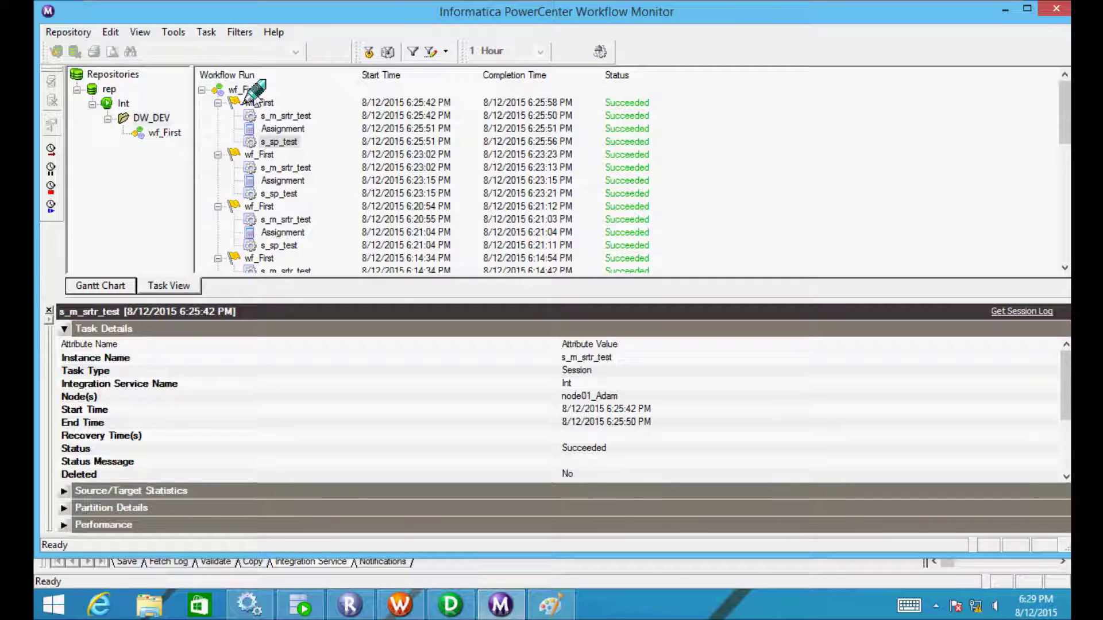
Reopen the newest run's s_sp_test session log full-screen, review all the variable override entries and close it
right_click(274, 142)
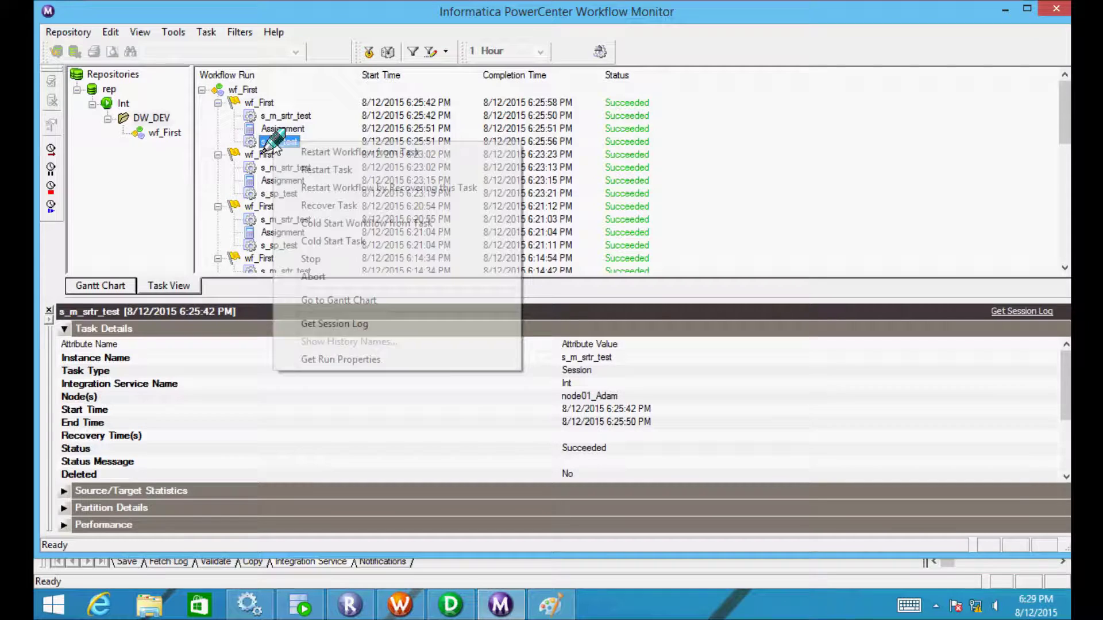
click(319, 325)
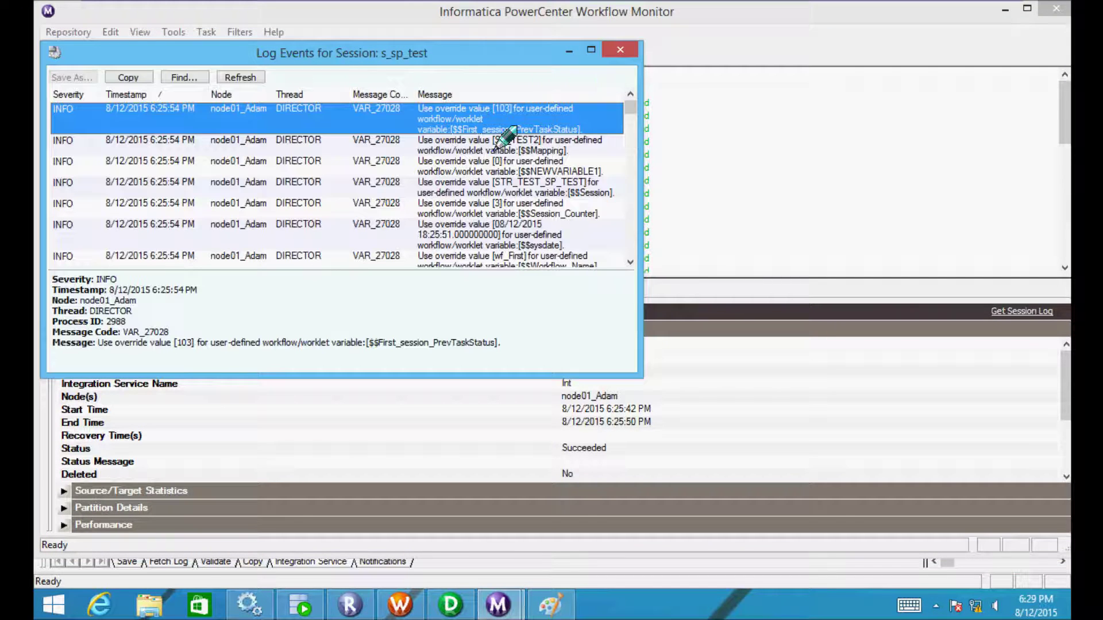
click(593, 50)
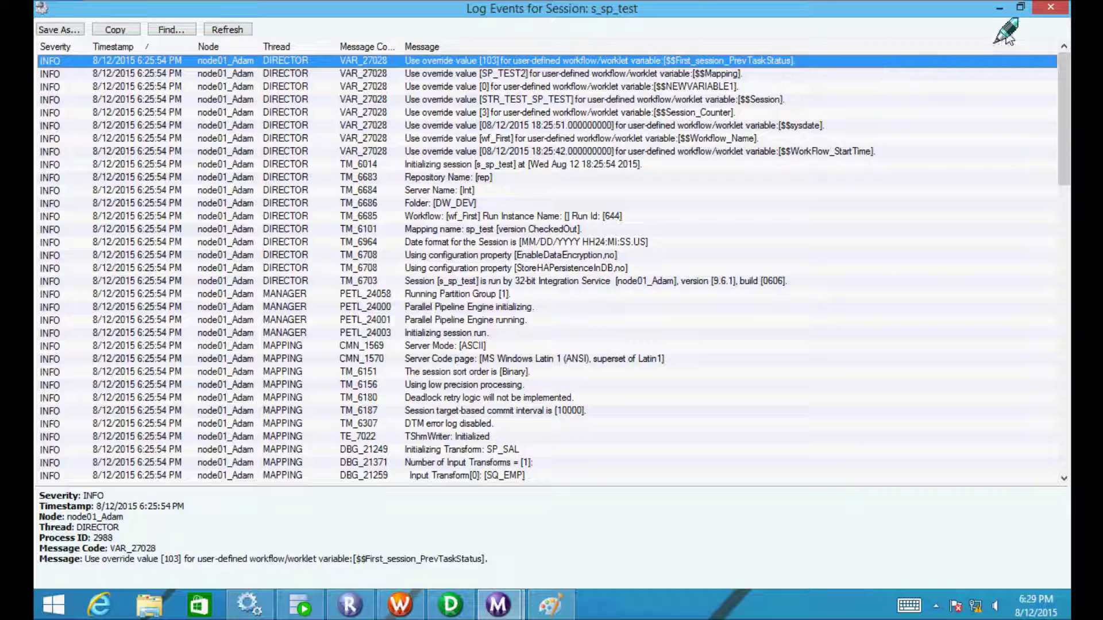
click(1050, 7)
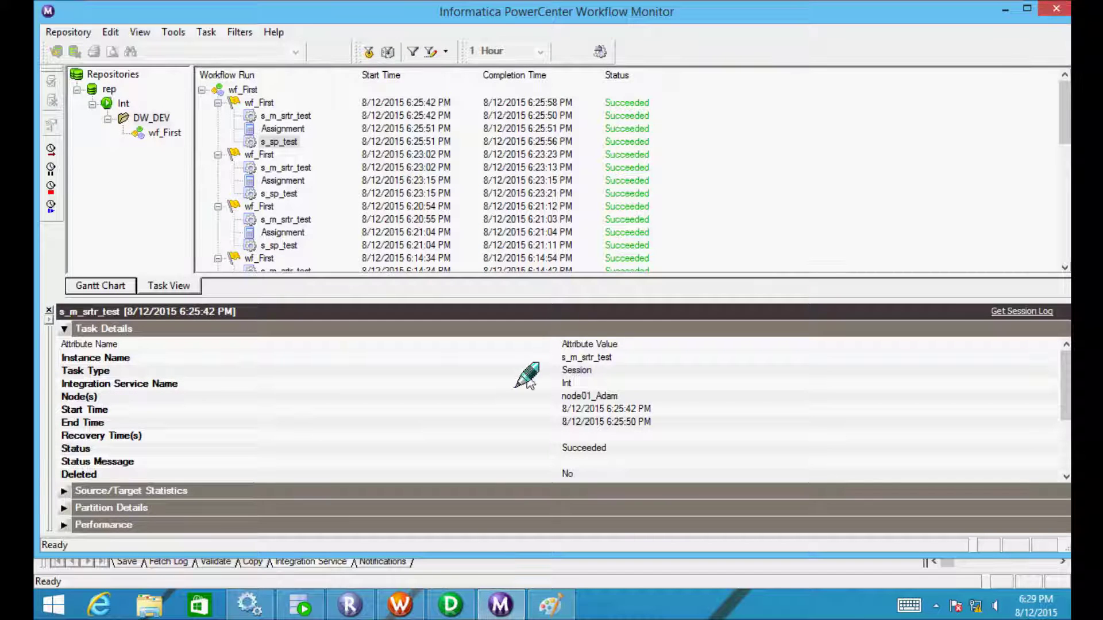
In Workflow Manager, open the Assignment task's $$Workflow_name expression for editing and review the available built-in variables
mouse_move(415, 603)
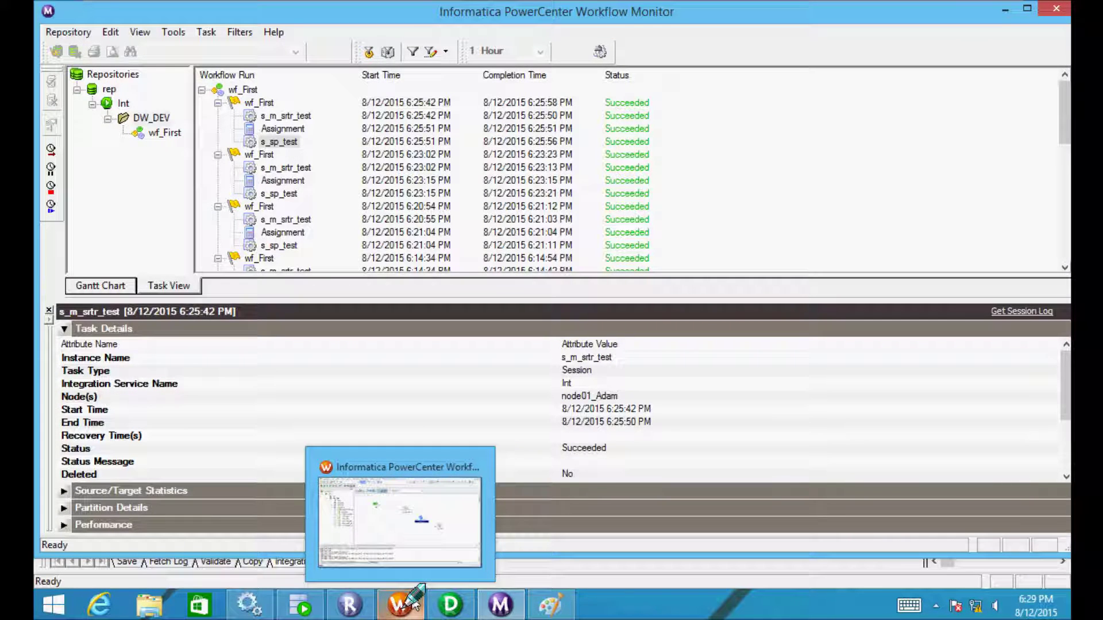
click(416, 602)
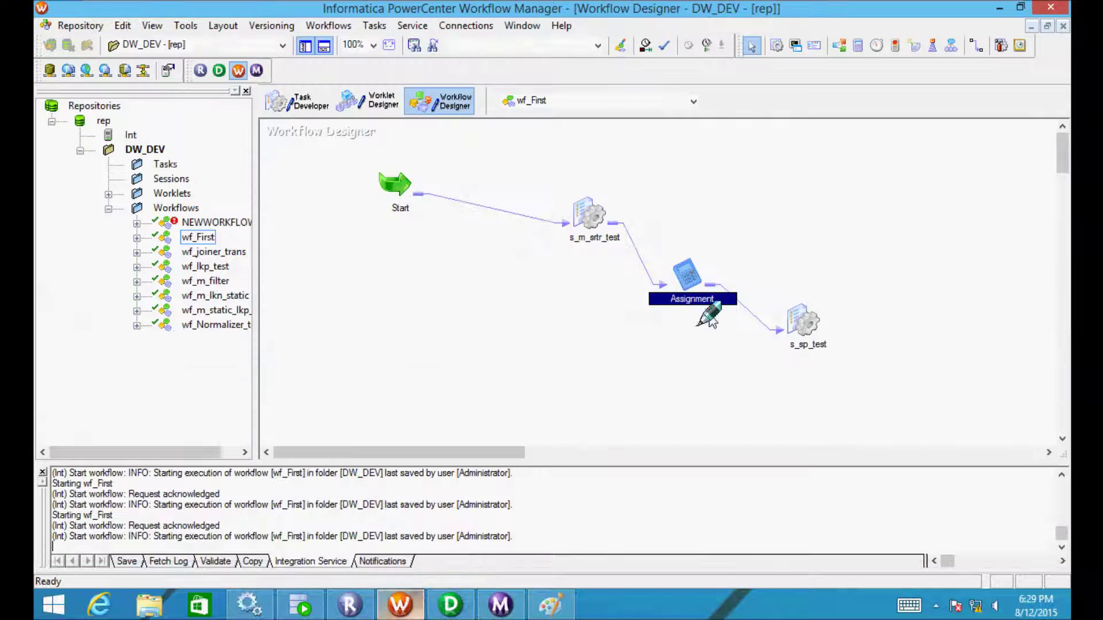
double_click(687, 285)
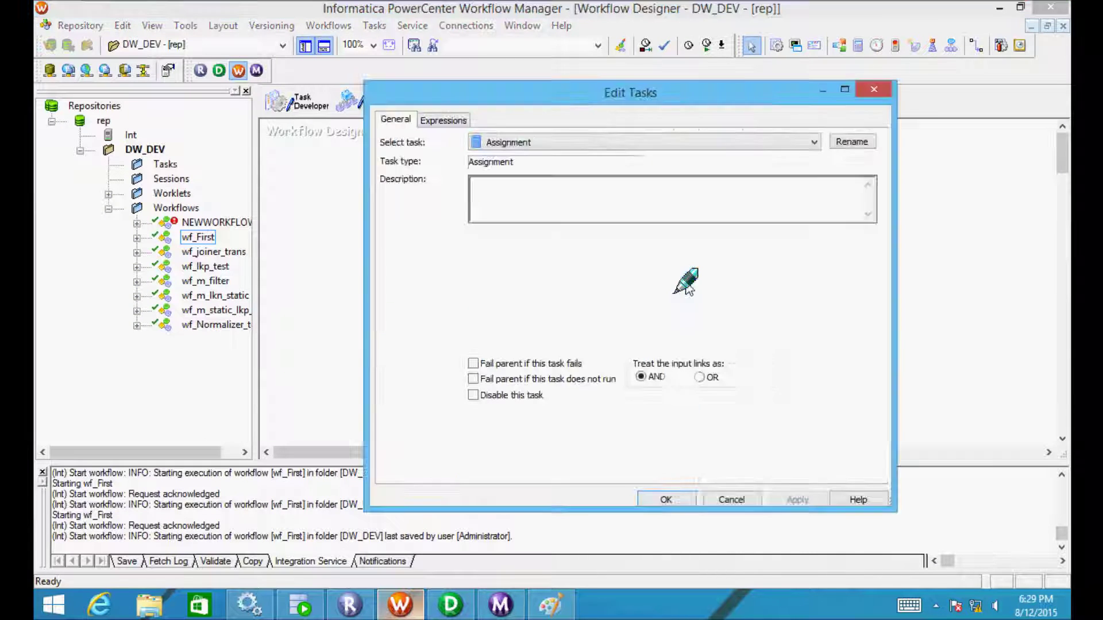
click(452, 122)
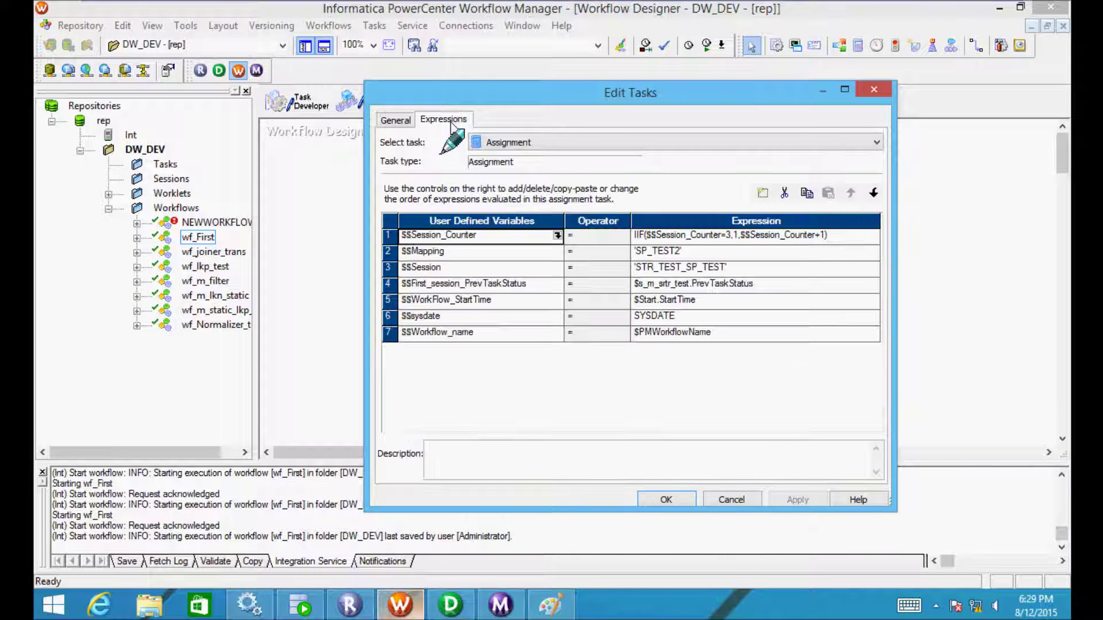
click(794, 336)
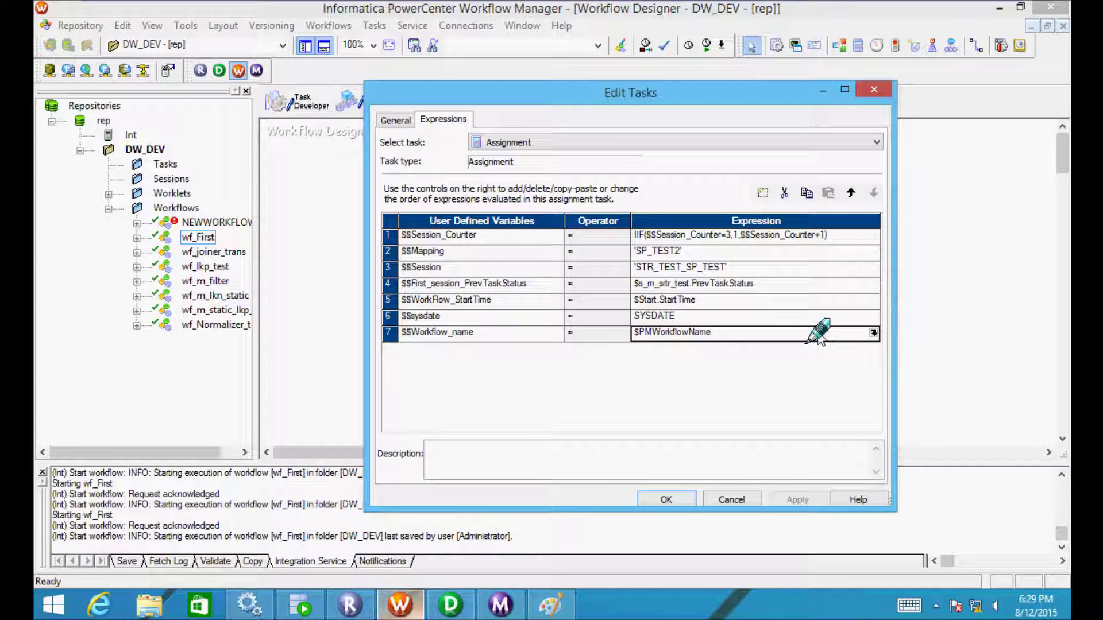
click(874, 333)
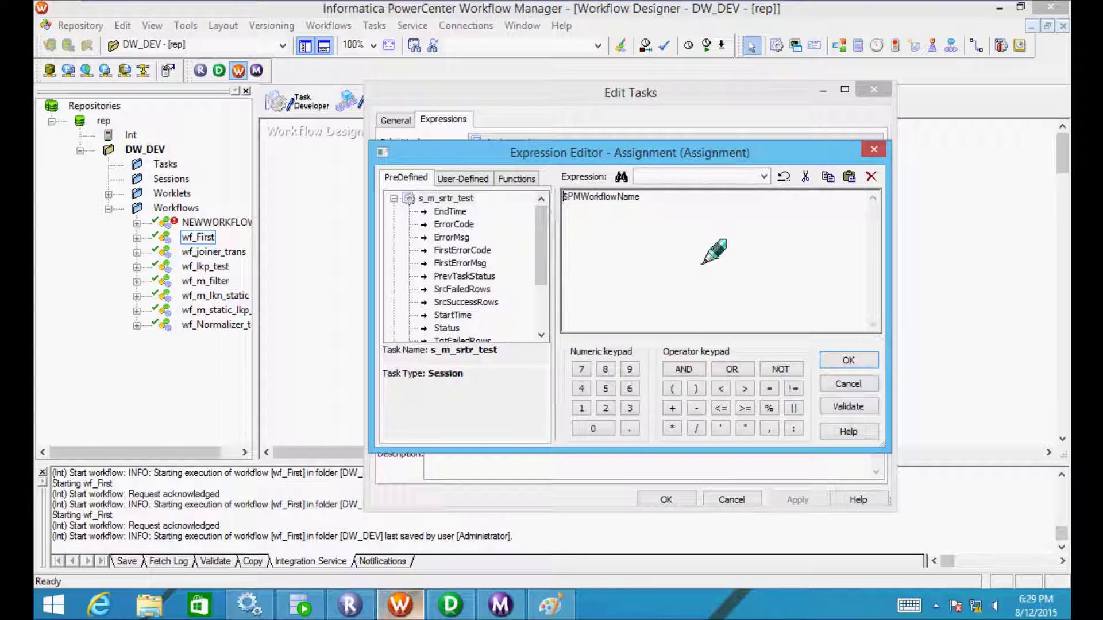
click(393, 199)
click(394, 237)
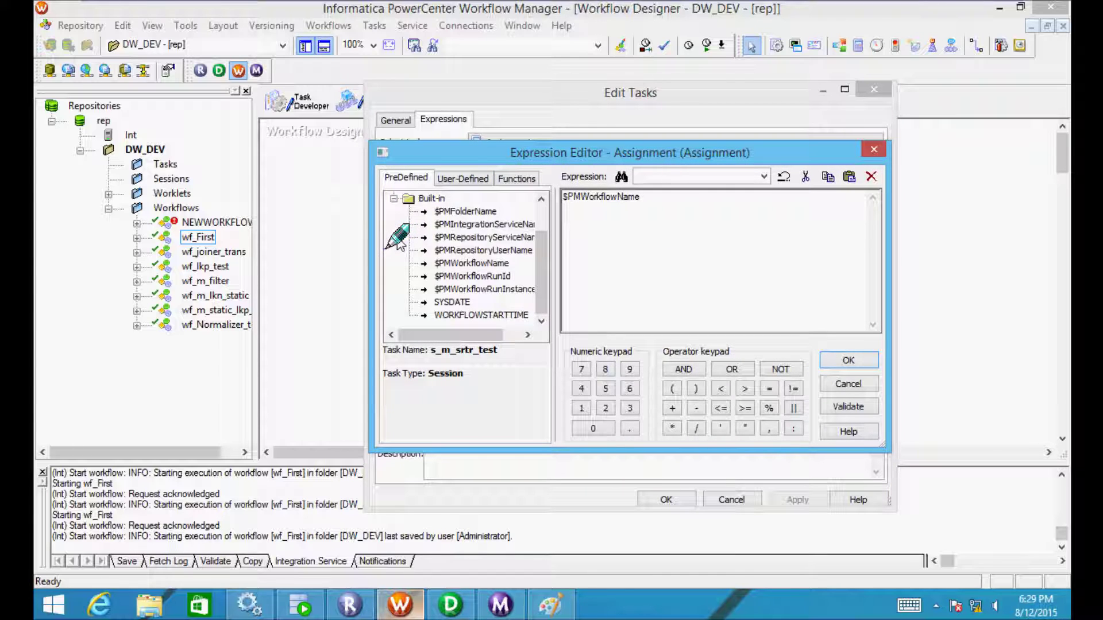
Try to insert $PMFolderName and $PMWorkflowRunId ahead of $PMWorkflowName in the $$Workflow_name expression
double_click(466, 212)
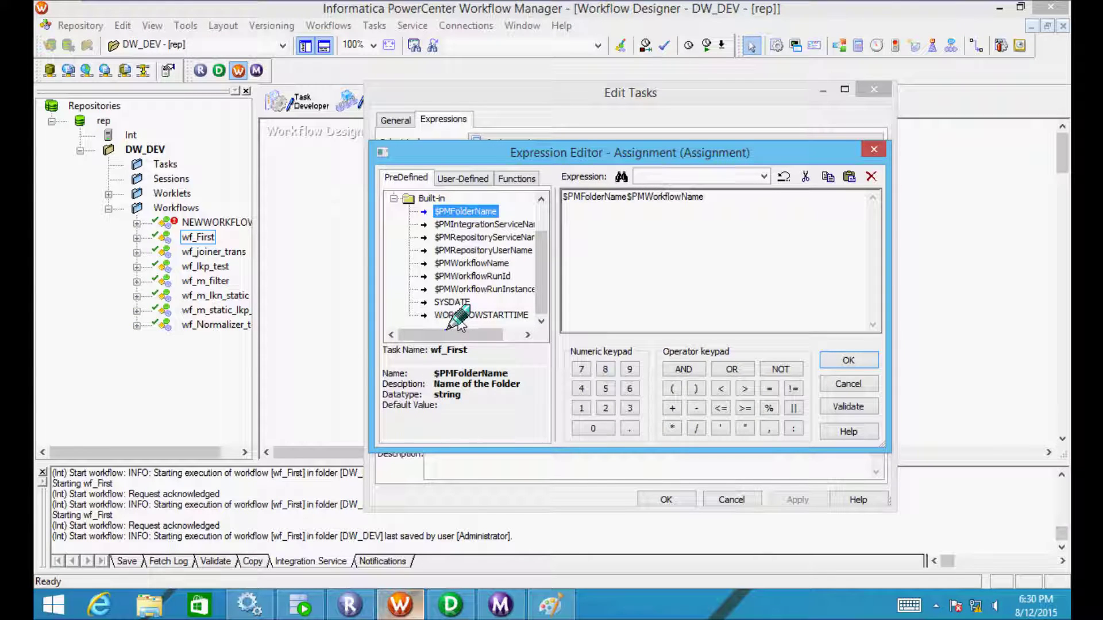
click(485, 276)
double_click(486, 276)
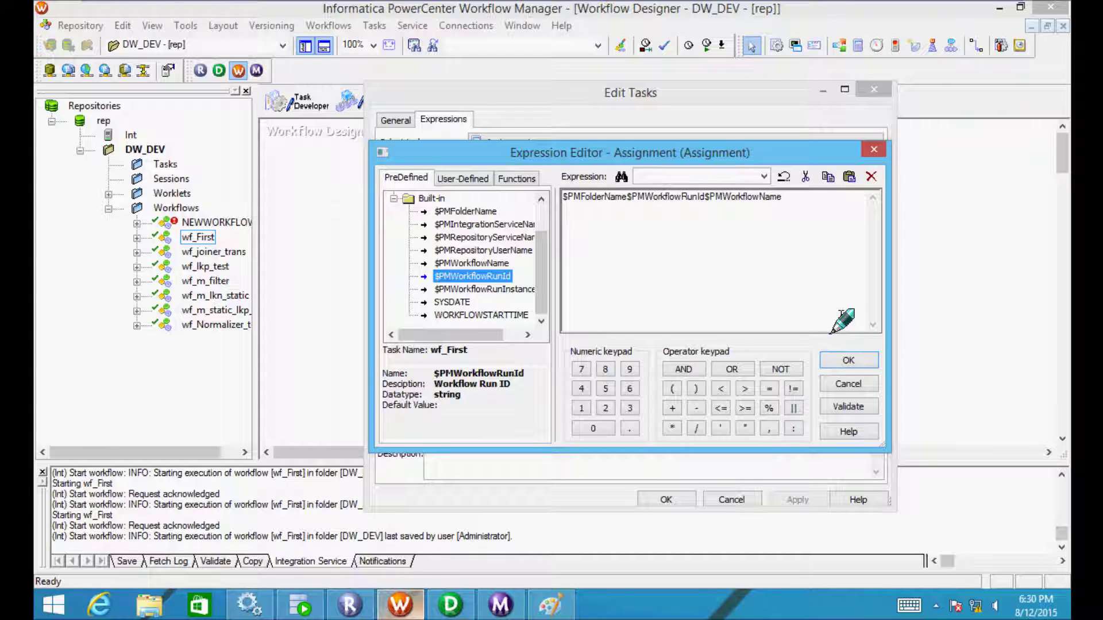
click(842, 362)
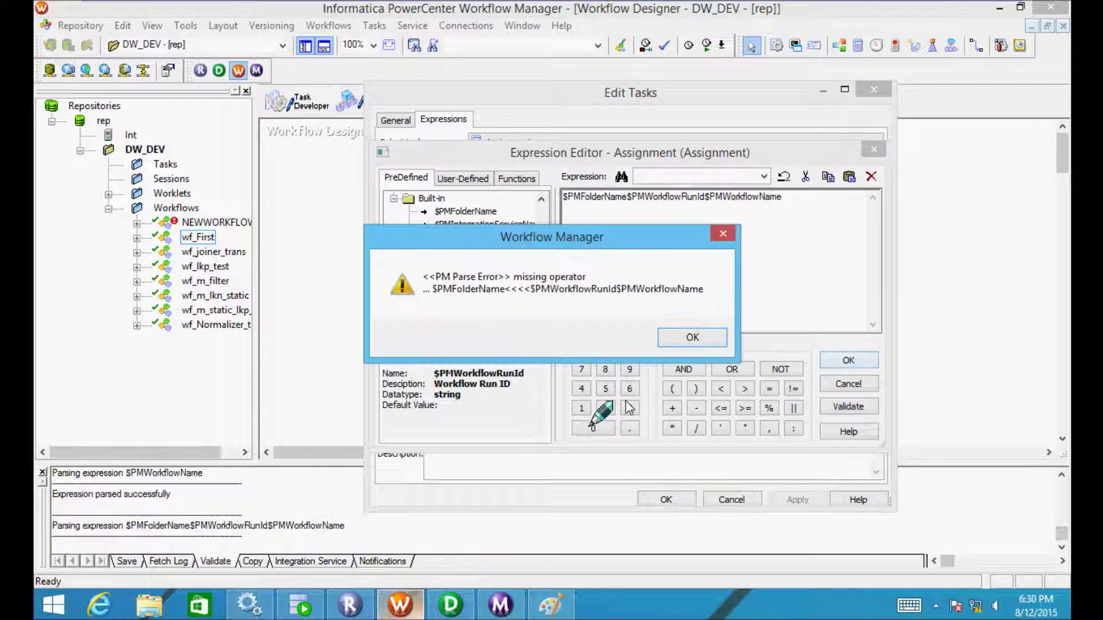
click(680, 339)
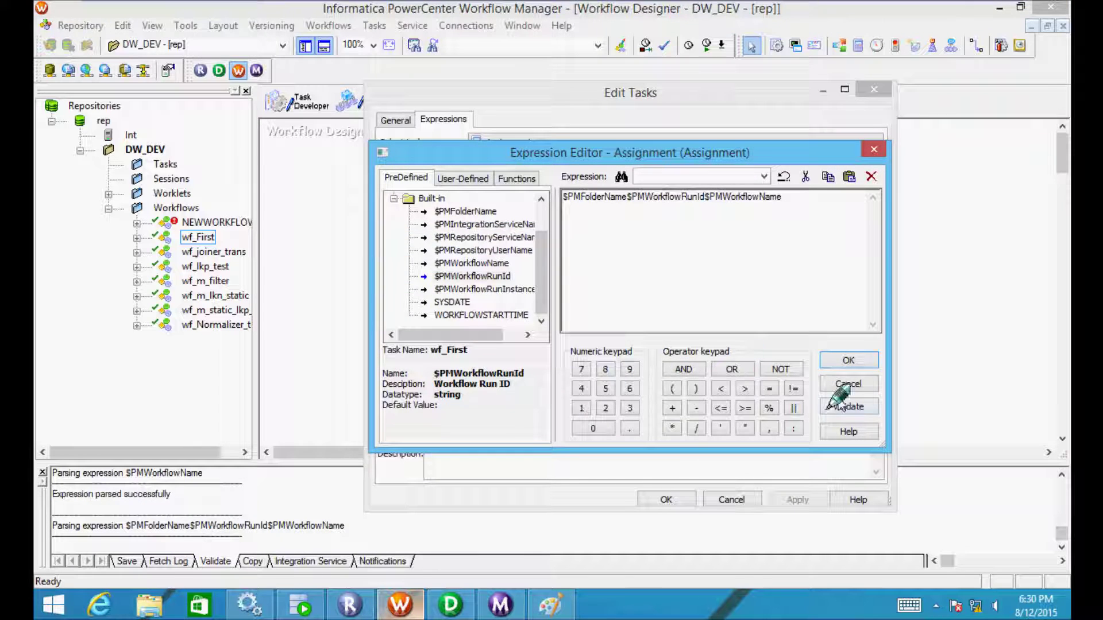
Switch to Paint to show the Assignment Task notes
click(550, 604)
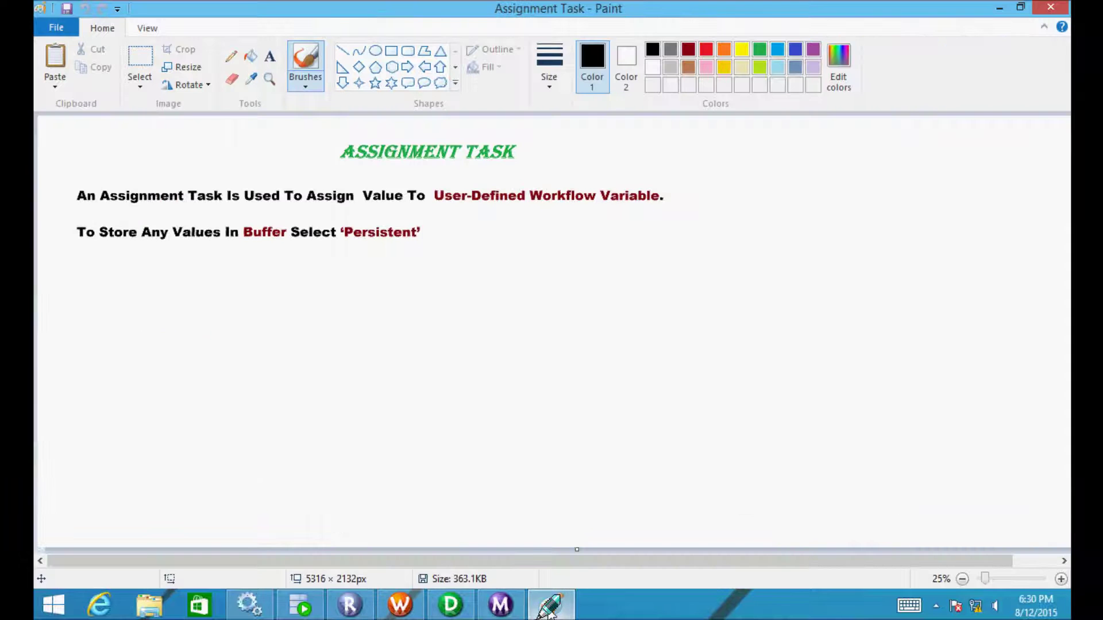